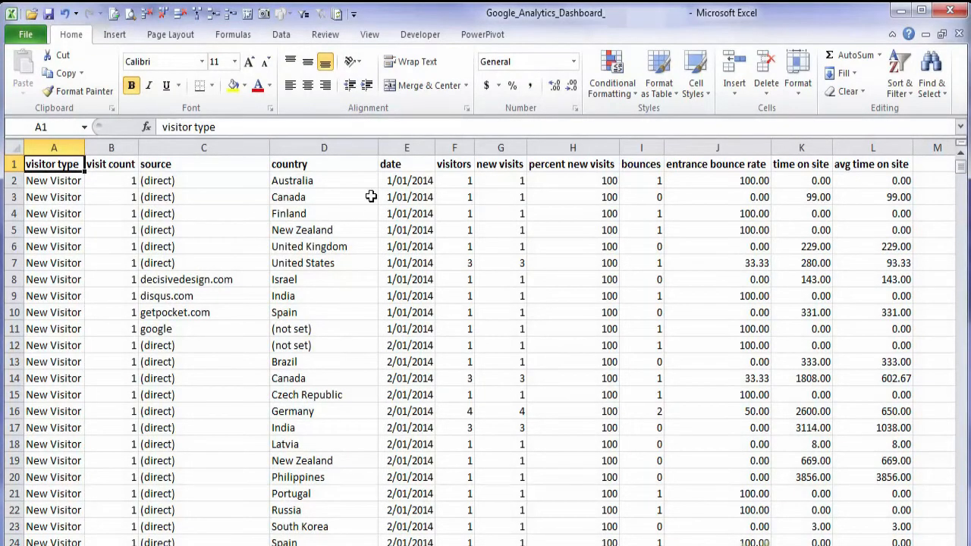
Convert the analytics data in A1:L10001 into an Excel table that has headers
{"action": "left_click", "coordinate": [407, 148]}
{"action": "left_click_drag", "start_coordinate": [407, 195], "coordinate": [408, 354]}
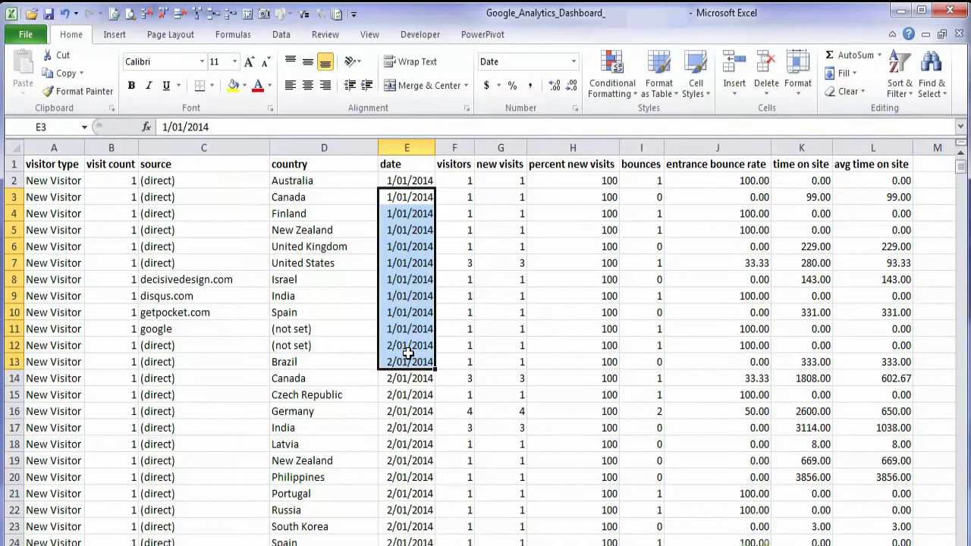
{"action": "left_click", "coordinate": [398, 232]}
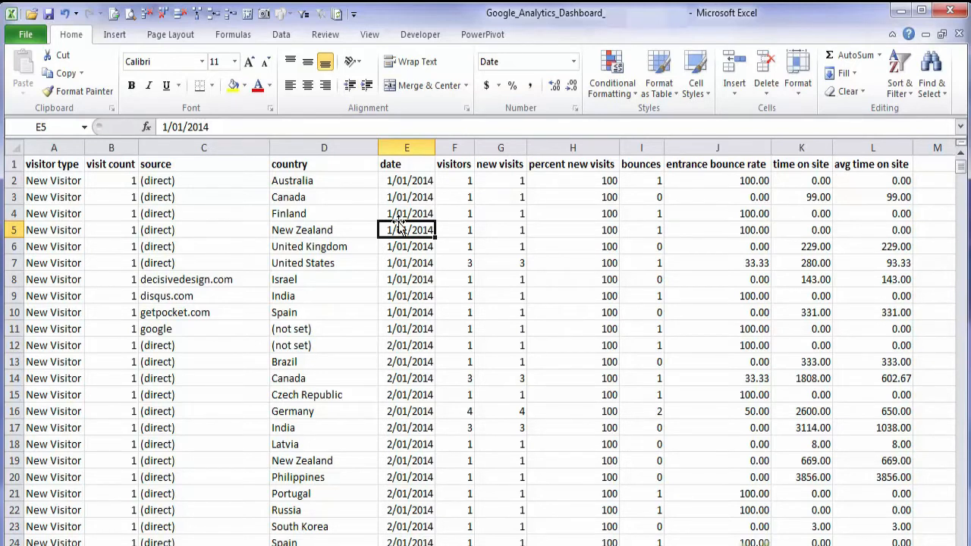
{"action": "key", "text": "ctrl+t"}
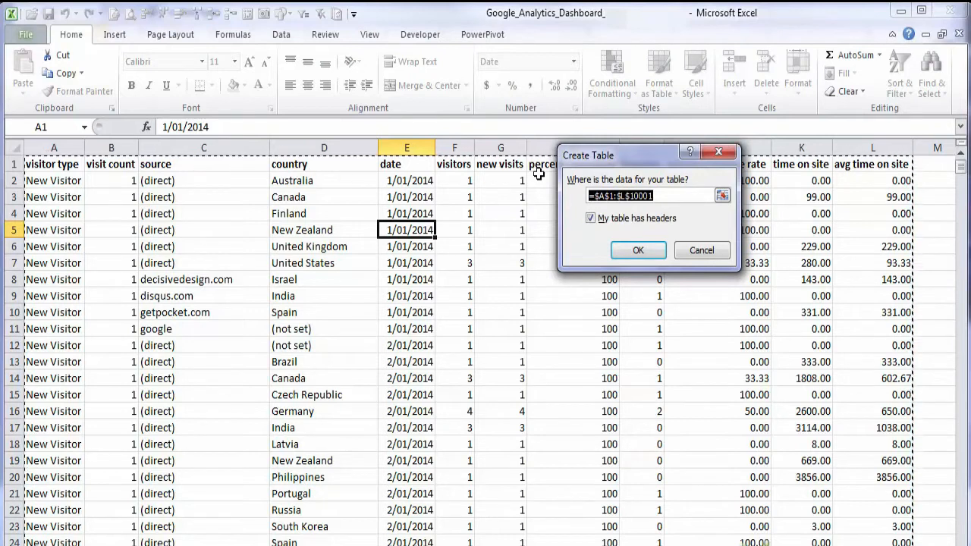
{"action": "left_click_drag", "start_coordinate": [591, 155], "coordinate": [569, 228]}
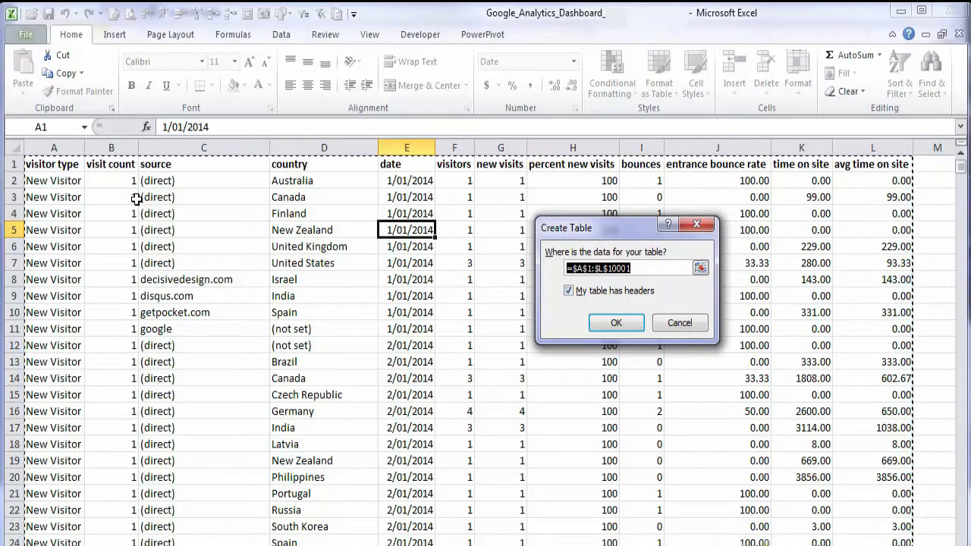
{"action": "left_click", "coordinate": [629, 317]}
{"action": "left_click", "coordinate": [629, 316]}
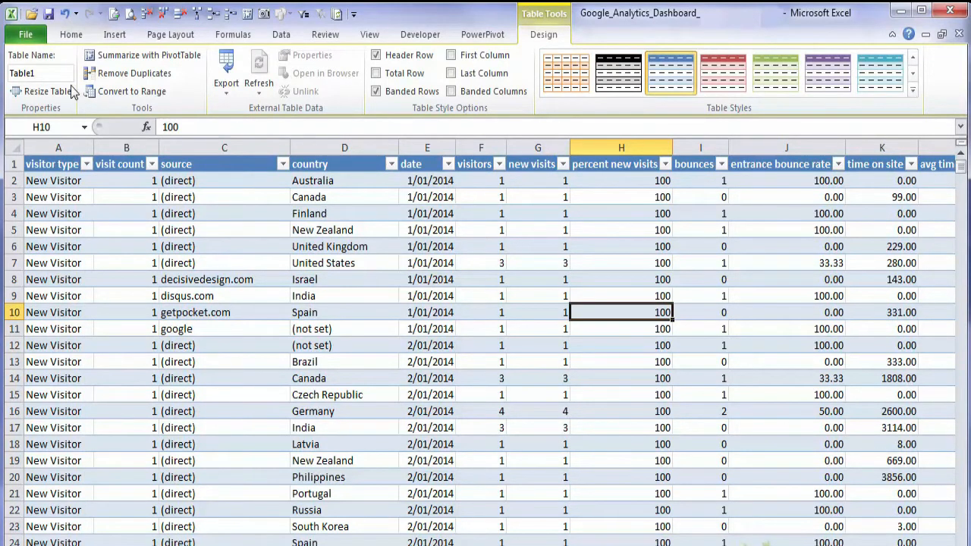
Inspect the new table's name, its last record and the empty cells just beyond its end
{"action": "left_click", "coordinate": [21, 73]}
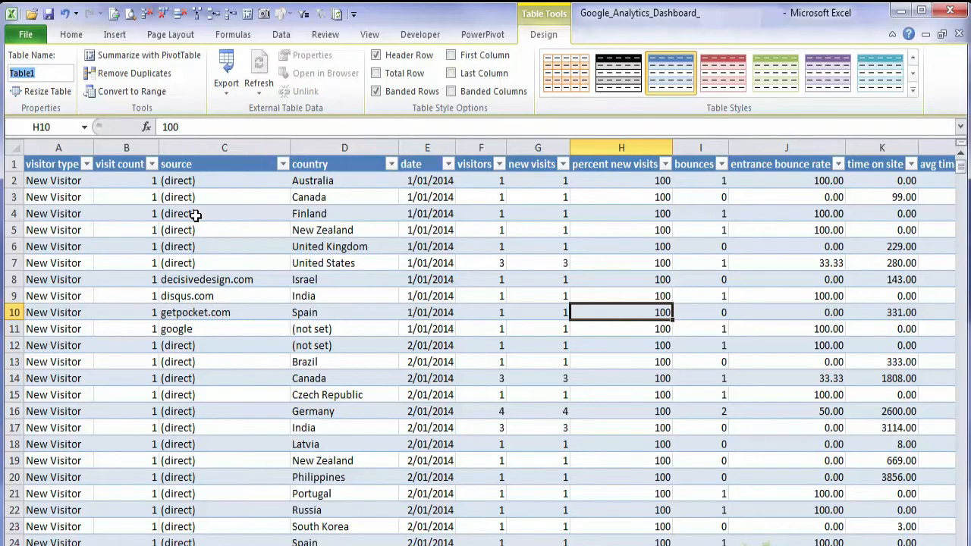
{"action": "left_click", "coordinate": [536, 281]}
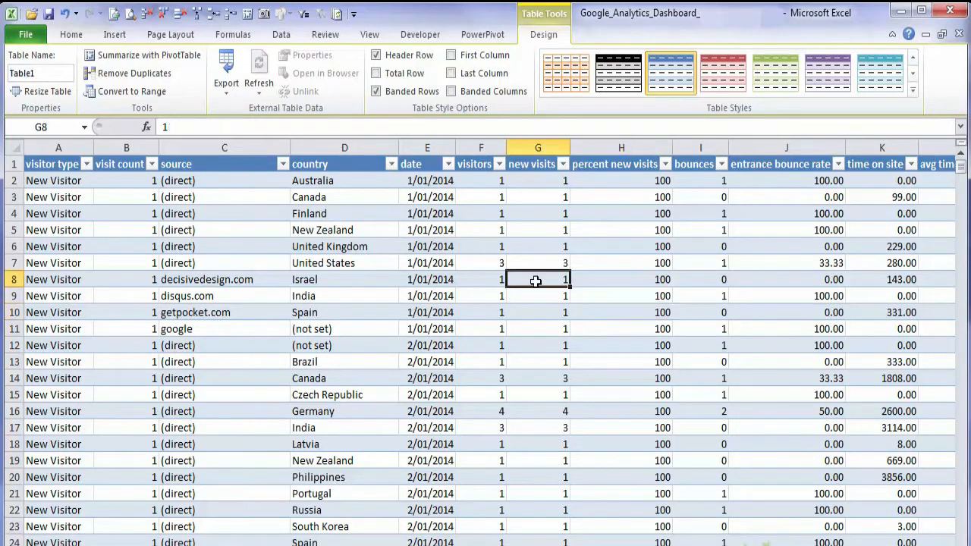
{"action": "key", "text": "ctrl+End"}
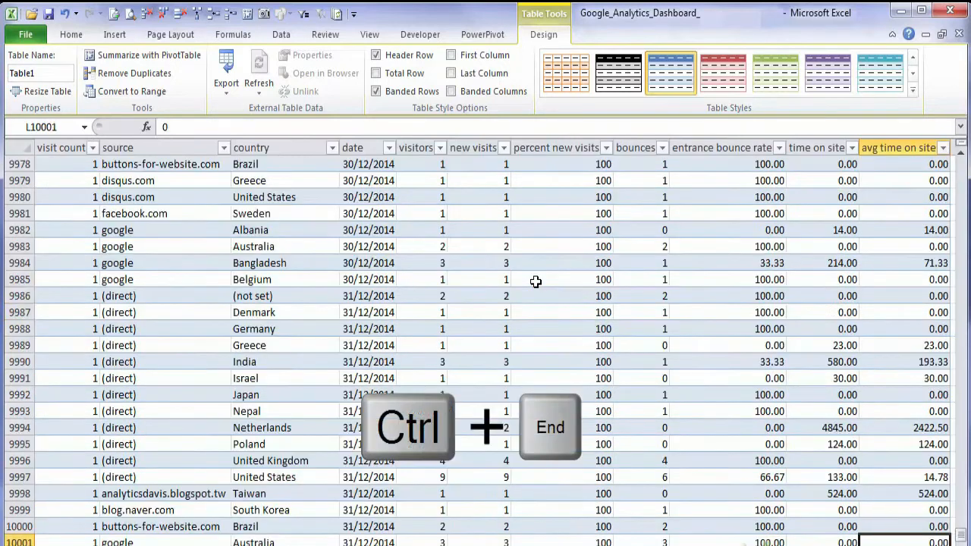
{"action": "key", "text": "Right"}
{"action": "key", "text": "Down"}
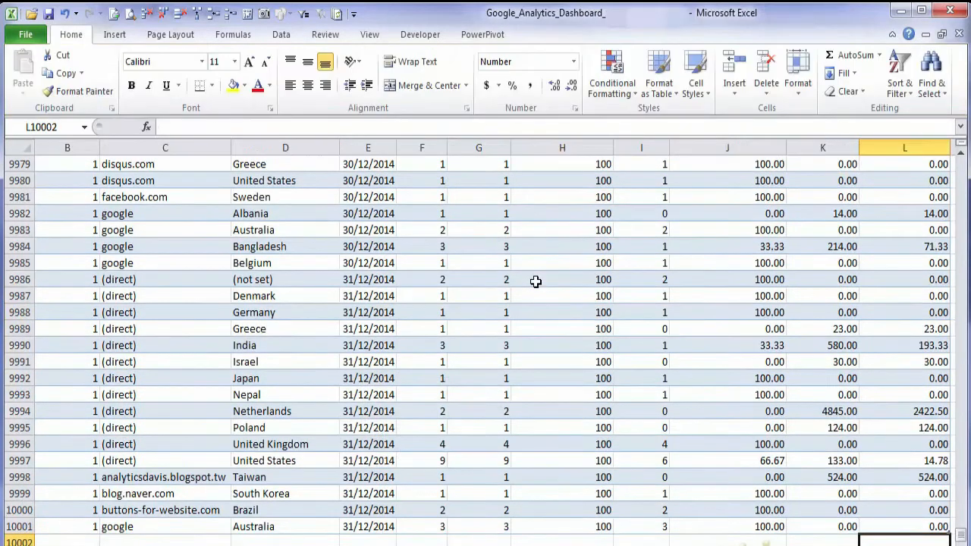
{"action": "key", "text": "Down"}
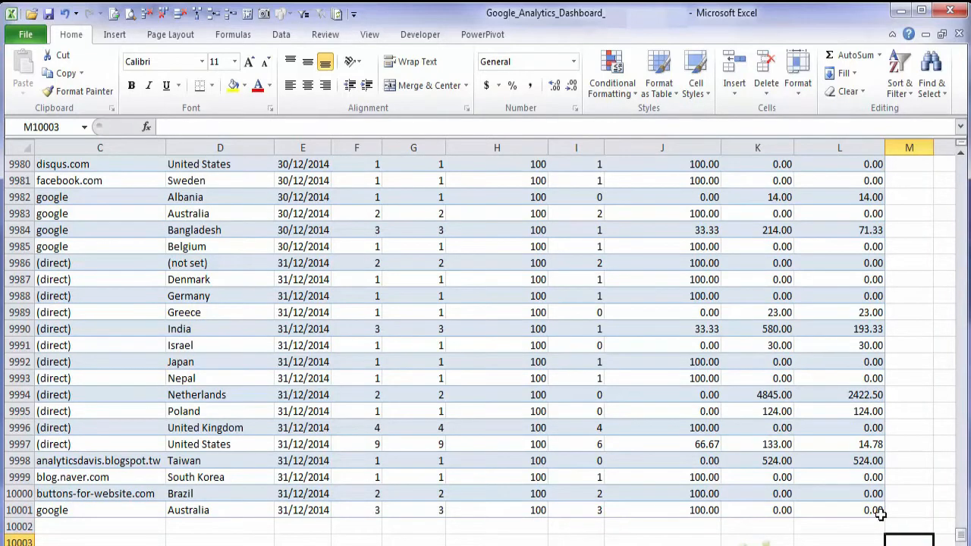
{"action": "left_click", "coordinate": [828, 444]}
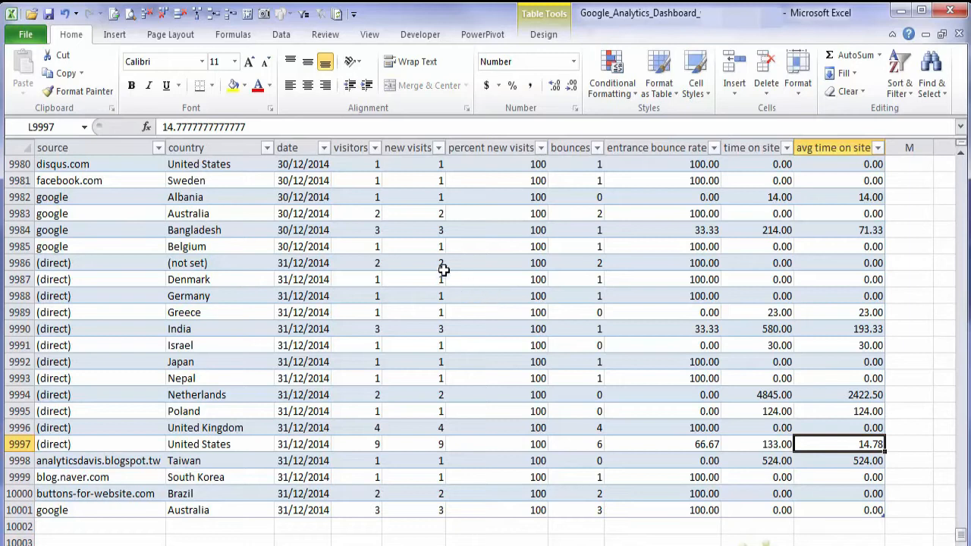
Check the full range Table1 refers to in the Name Manager, and return to cell A1 of the data sheet
{"action": "left_click", "coordinate": [236, 38]}
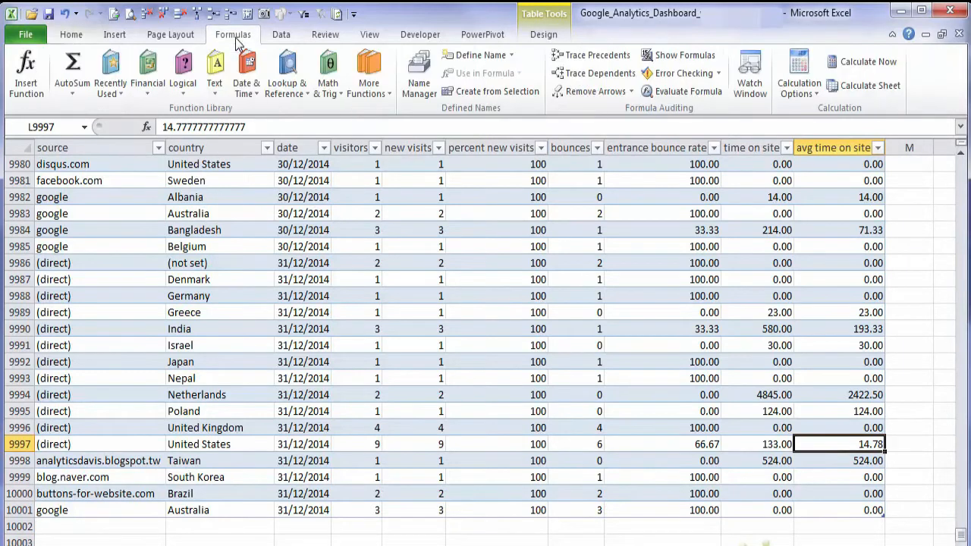
{"action": "left_click", "coordinate": [415, 95]}
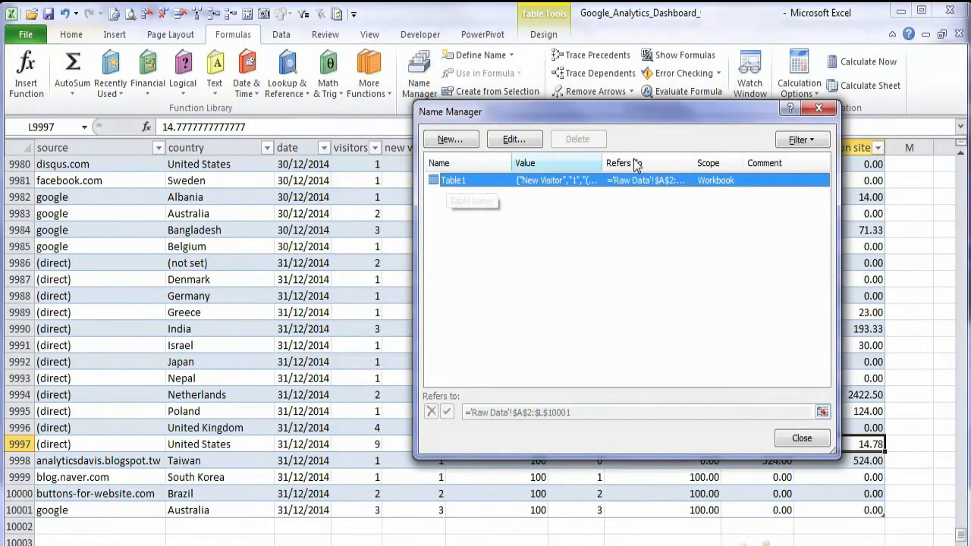
{"action": "left_click_drag", "start_coordinate": [700, 161], "coordinate": [739, 162]}
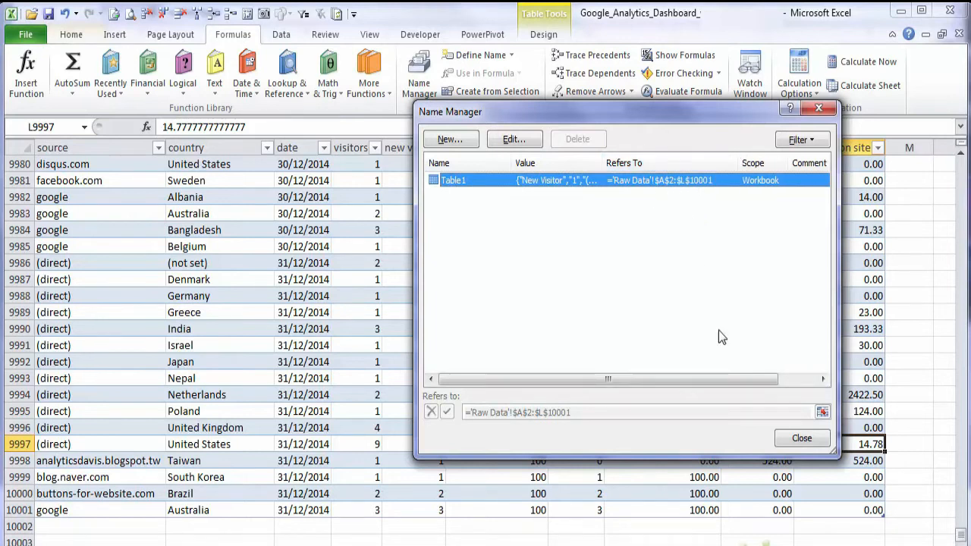
{"action": "left_click", "coordinate": [801, 439]}
{"action": "key", "text": "ctrl+End"}
{"action": "key", "text": "ctrl+Home"}
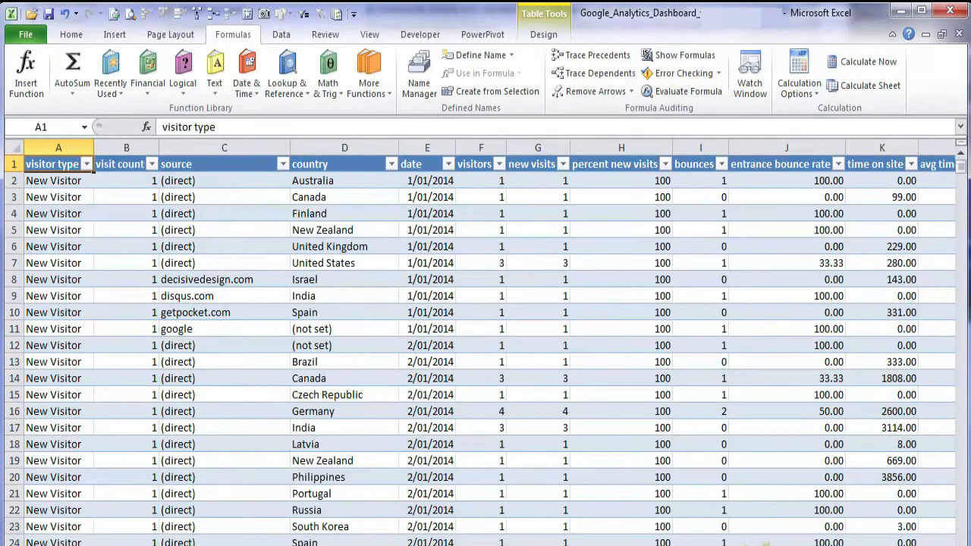
Clear the Total Visits value in cell C7 of the dashboard sheet
{"action": "left_click", "coordinate": [121, 545]}
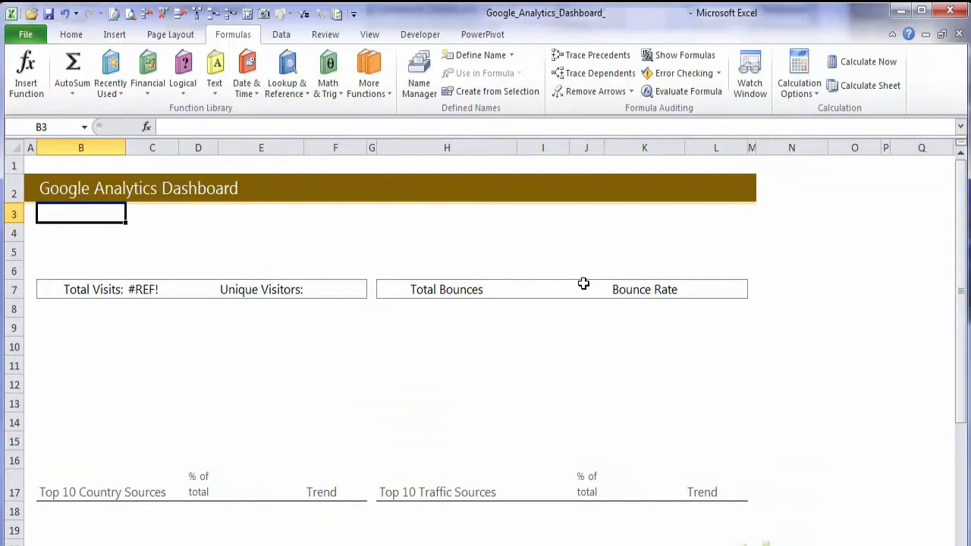
{"action": "left_click", "coordinate": [149, 293]}
{"action": "key", "text": "Delete"}
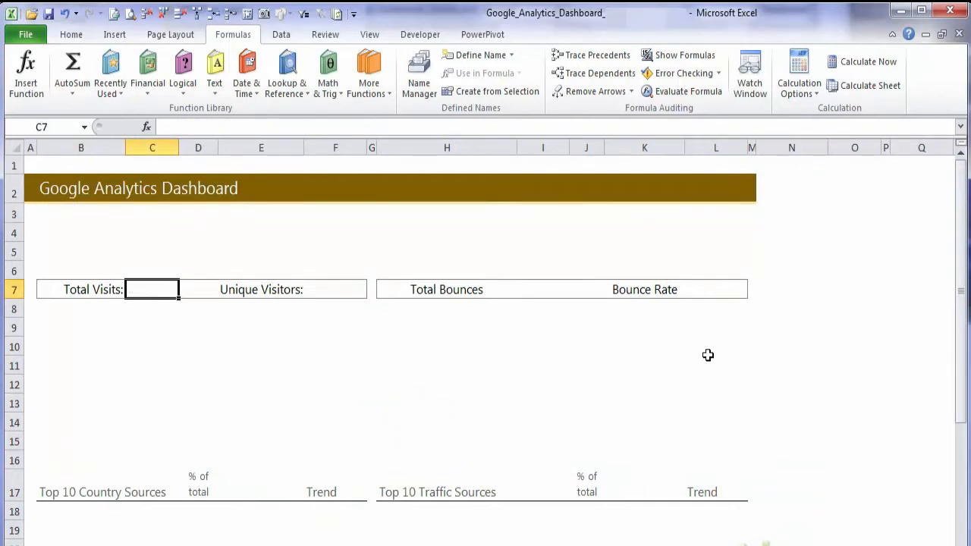
Collapse the ribbon and show the gridlines on the dashboard sheet
{"action": "left_click", "coordinate": [892, 34]}
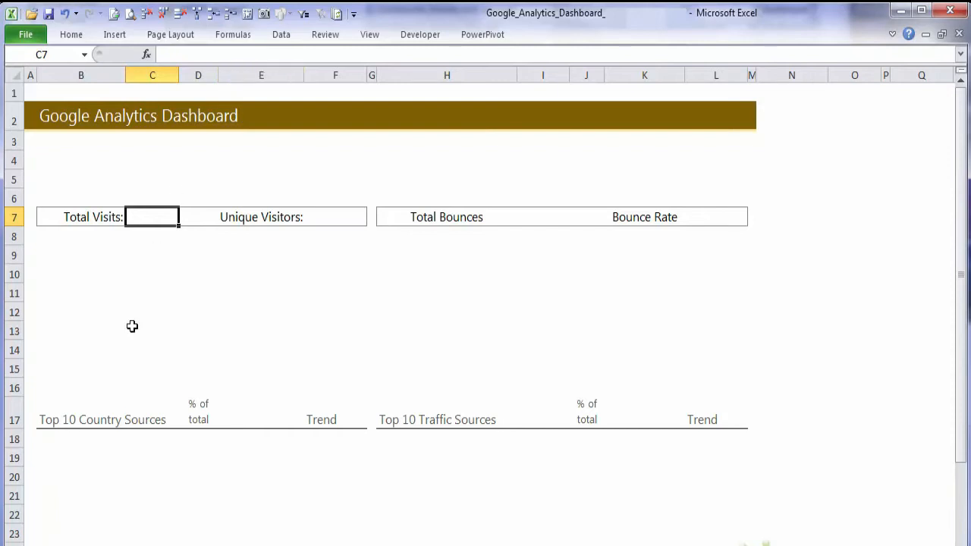
{"action": "left_click", "coordinate": [139, 488]}
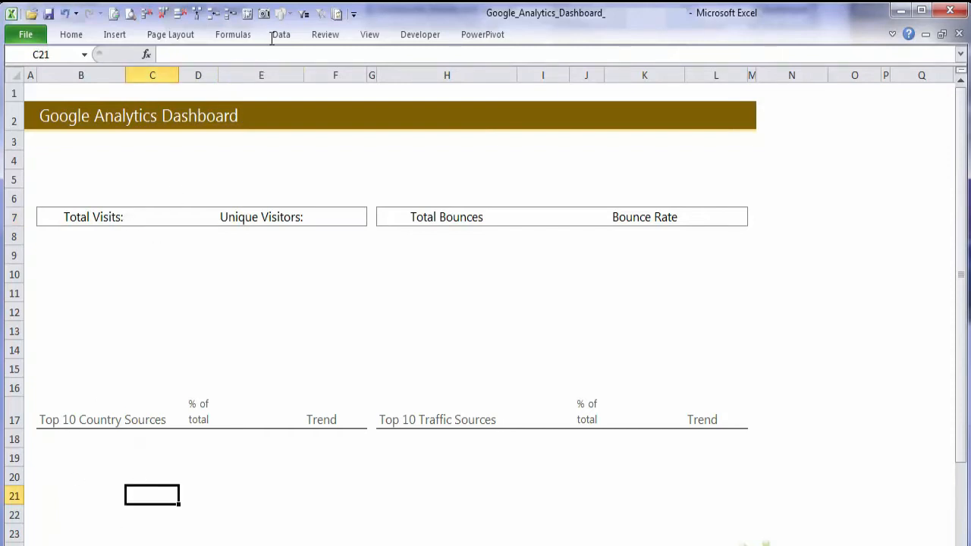
{"action": "left_click", "coordinate": [169, 38]}
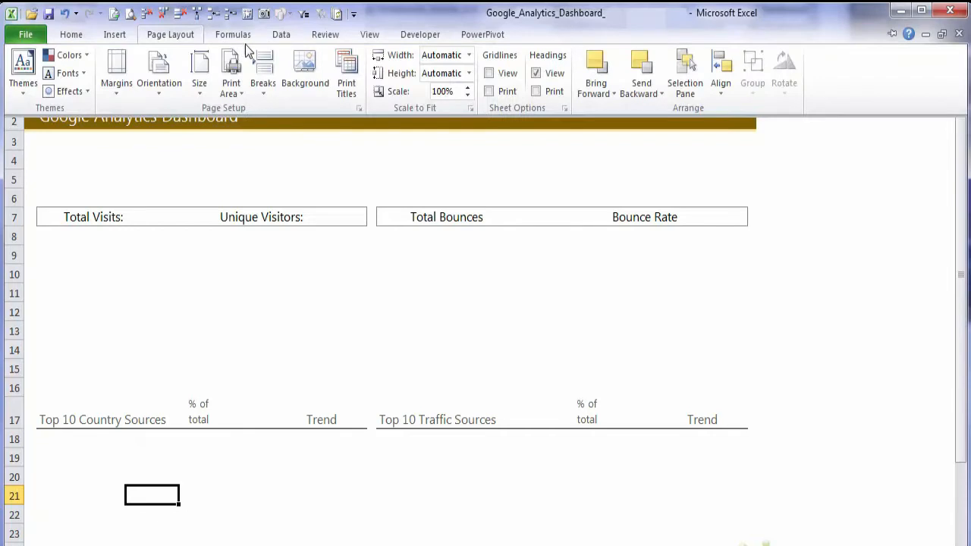
{"action": "left_click", "coordinate": [488, 73]}
{"action": "left_click", "coordinate": [639, 295]}
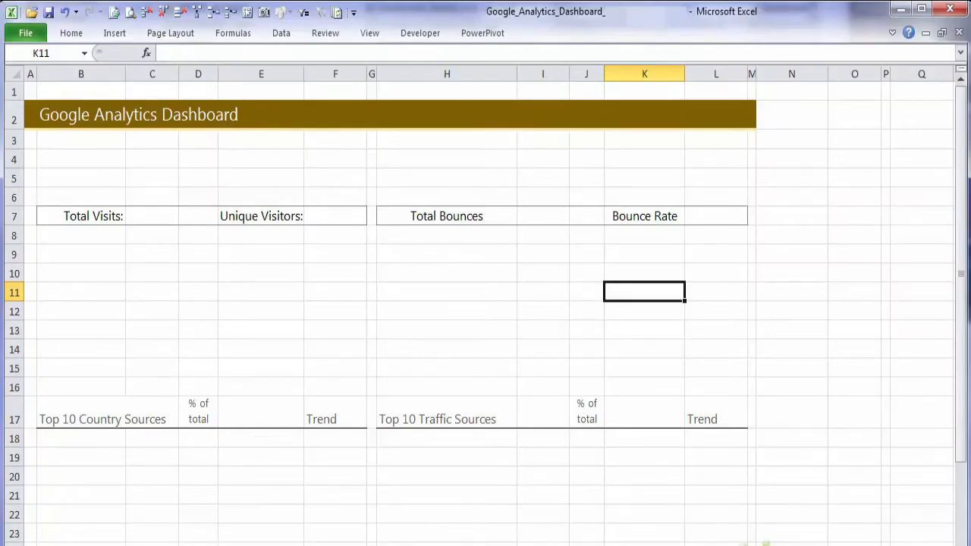
Create a PivotTable from Table1 on the Raw Data sheet, placing it on a new worksheet
{"action": "key", "text": "ctrl+Page_Up"}
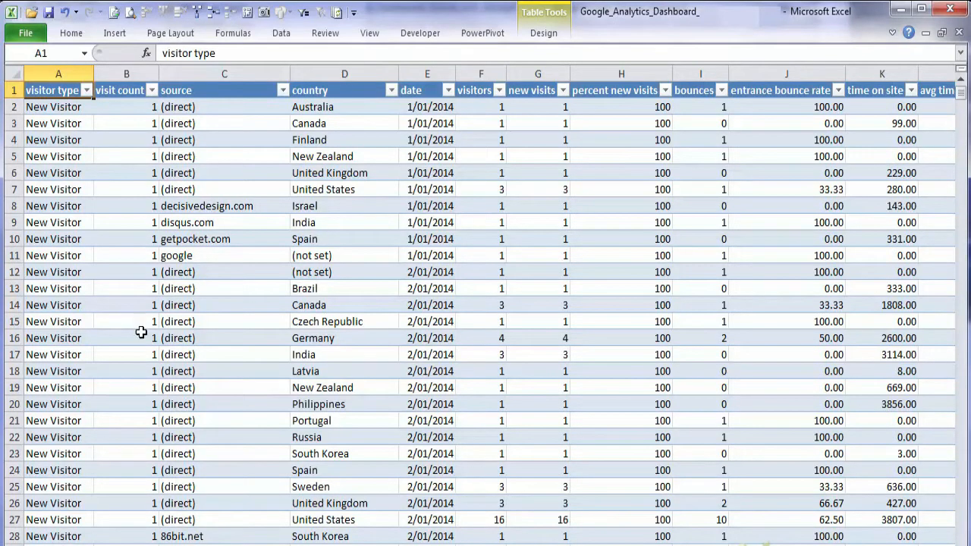
{"action": "left_click", "coordinate": [892, 33]}
{"action": "left_click", "coordinate": [114, 33]}
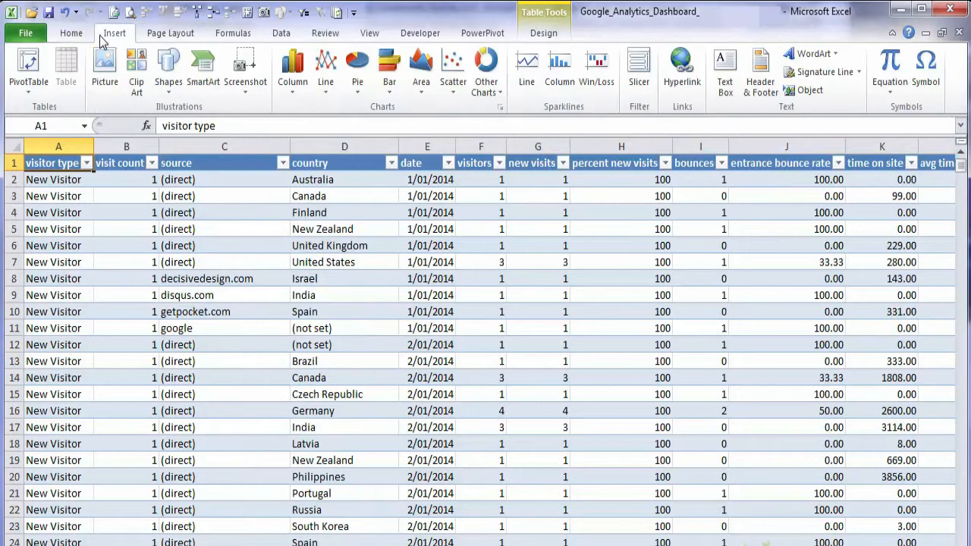
{"action": "left_click", "coordinate": [88, 262]}
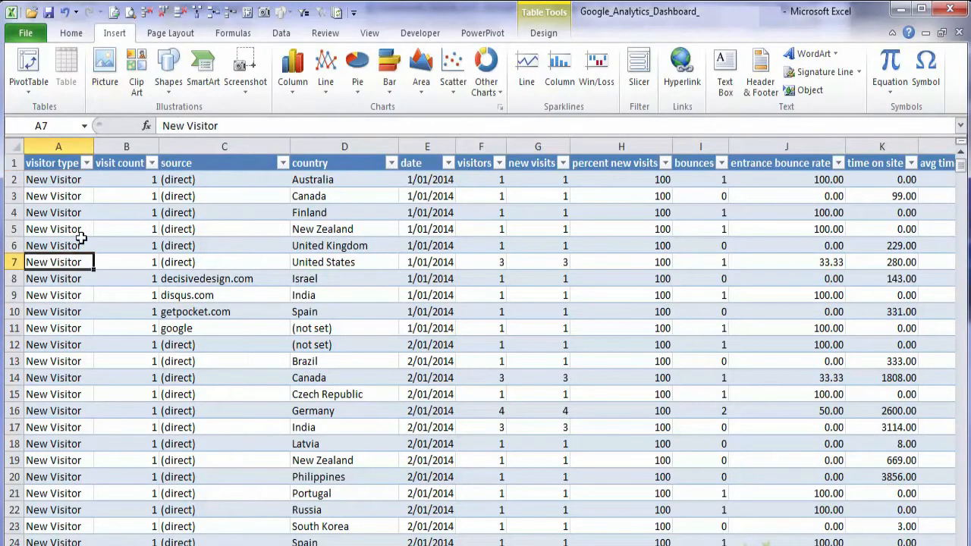
{"action": "left_click", "coordinate": [28, 67]}
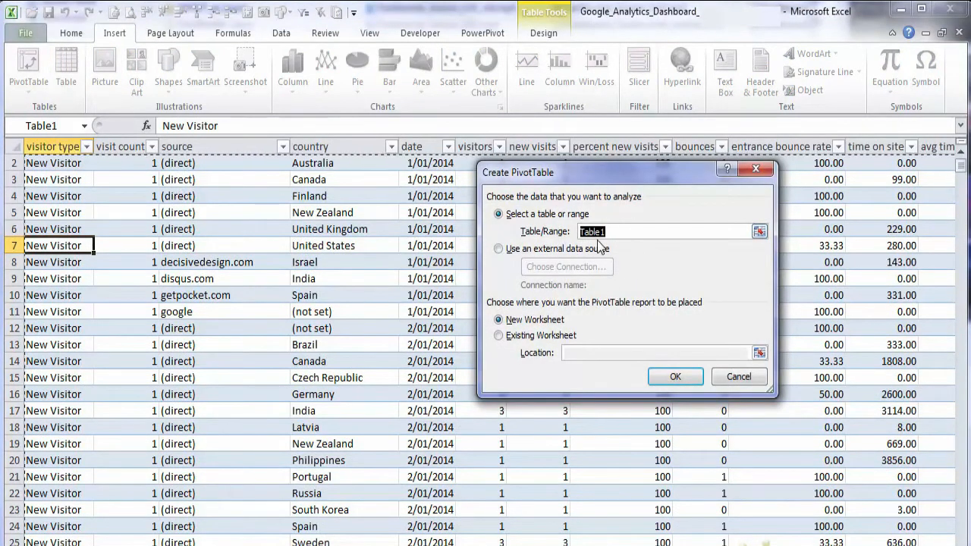
{"action": "double_click", "coordinate": [592, 232]}
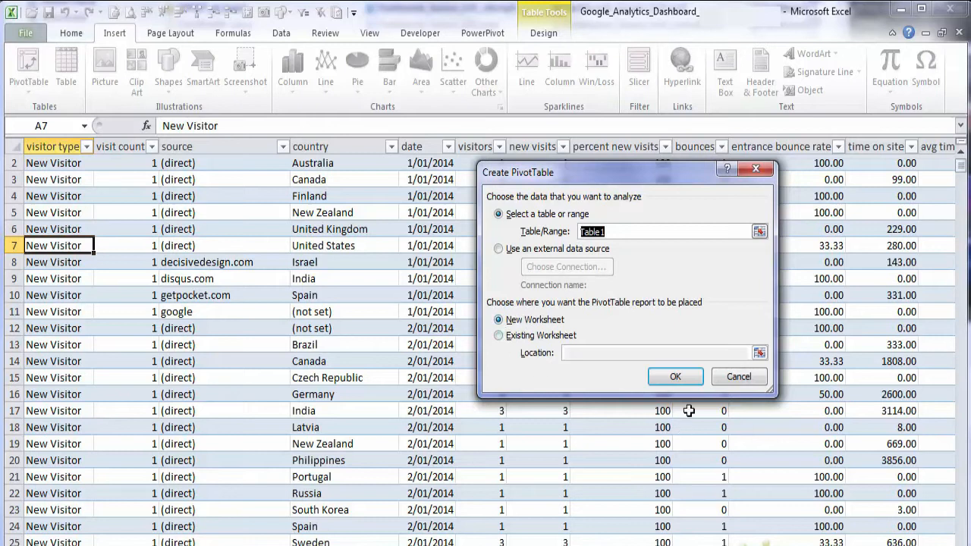
{"action": "left_click", "coordinate": [675, 377]}
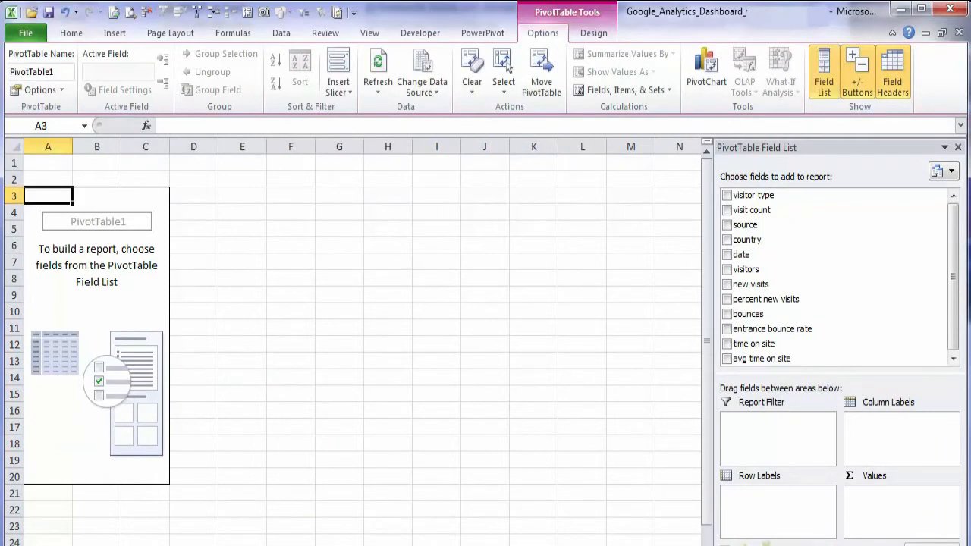
Review the dashboard's metric labels from Total Visits to Bounce Rate, and return to the PivotTable sheet
{"action": "left_click", "coordinate": [107, 543]}
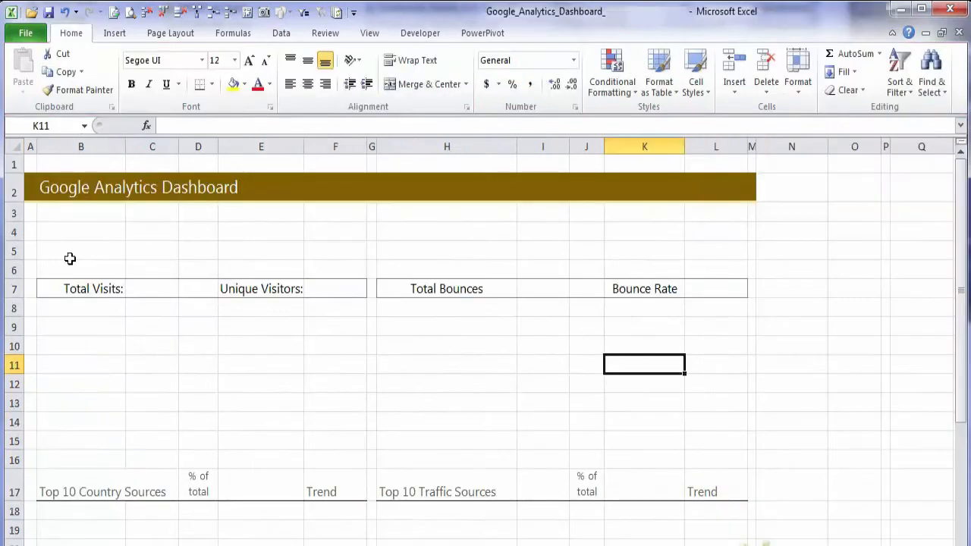
{"action": "left_click_drag", "start_coordinate": [89, 287], "coordinate": [681, 291]}
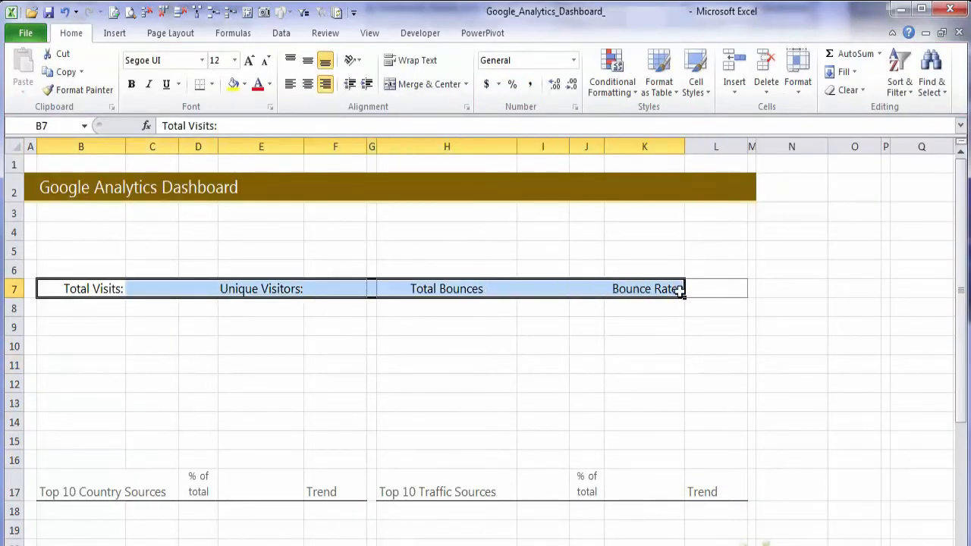
{"action": "left_click", "coordinate": [223, 540]}
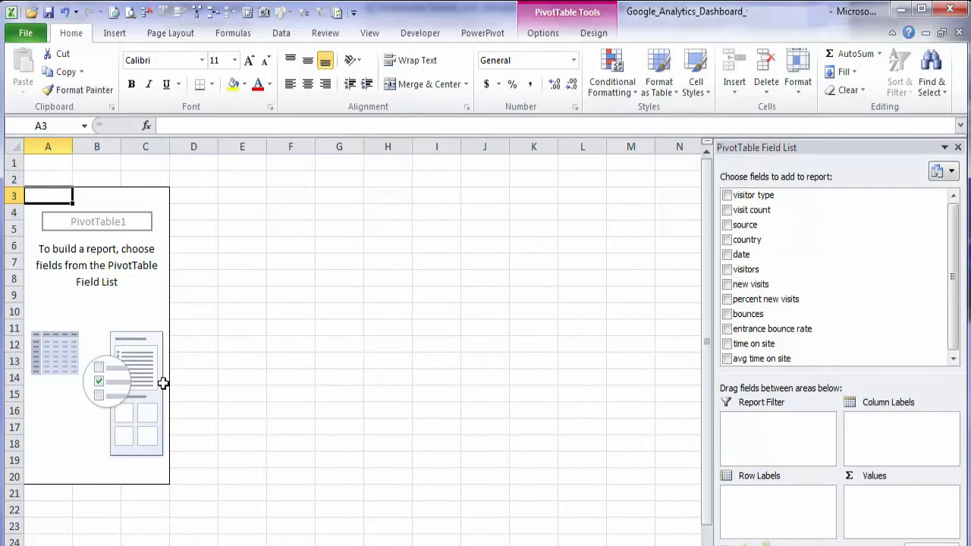
Add the date field to the PivotTable's row labels and group the dates by Months
{"action": "left_click", "coordinate": [726, 255]}
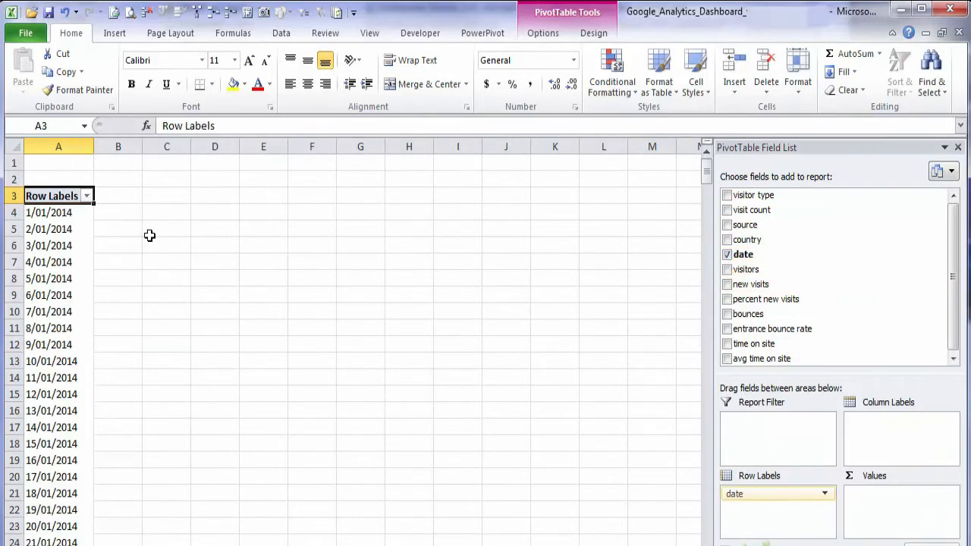
{"action": "left_click", "coordinate": [79, 251]}
{"action": "right_click", "coordinate": [79, 251]}
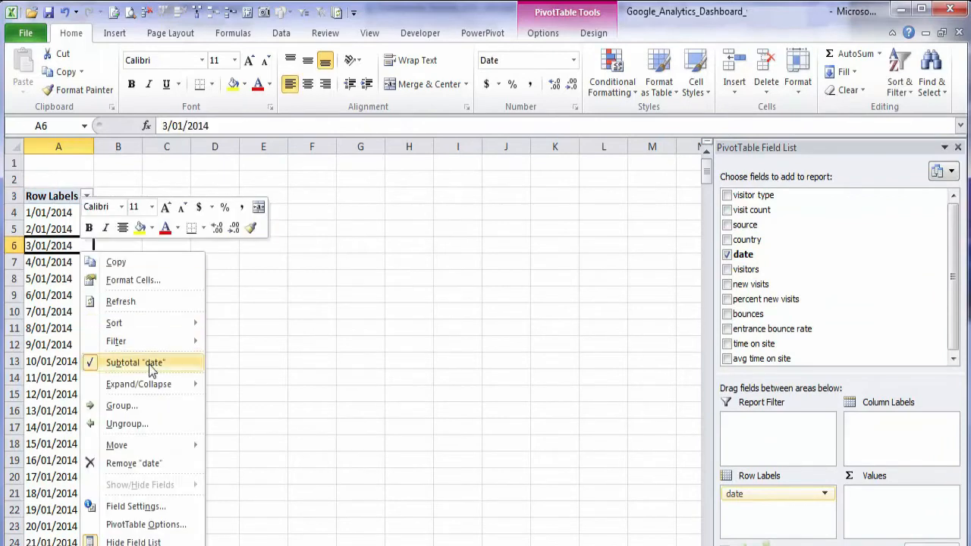
{"action": "left_click", "coordinate": [162, 403]}
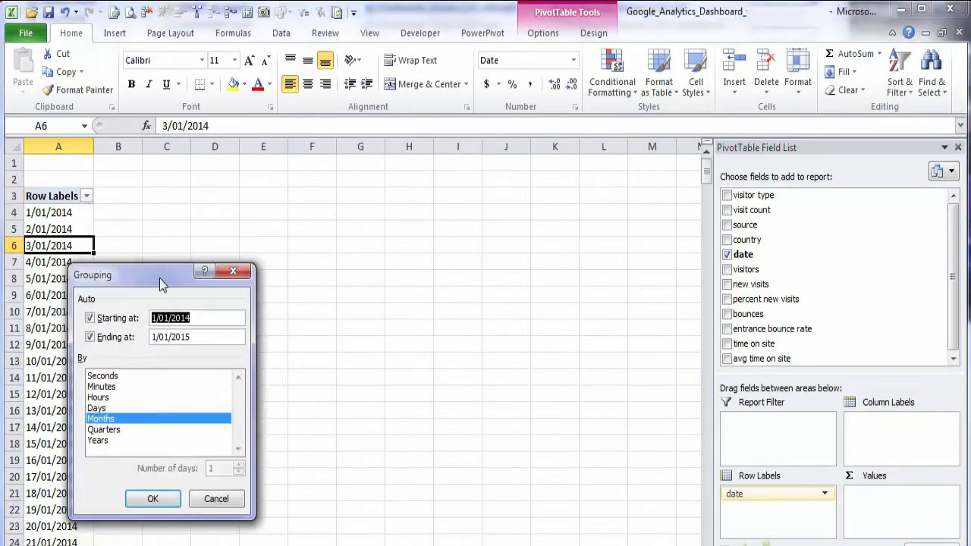
{"action": "left_click_drag", "start_coordinate": [159, 278], "coordinate": [287, 223]}
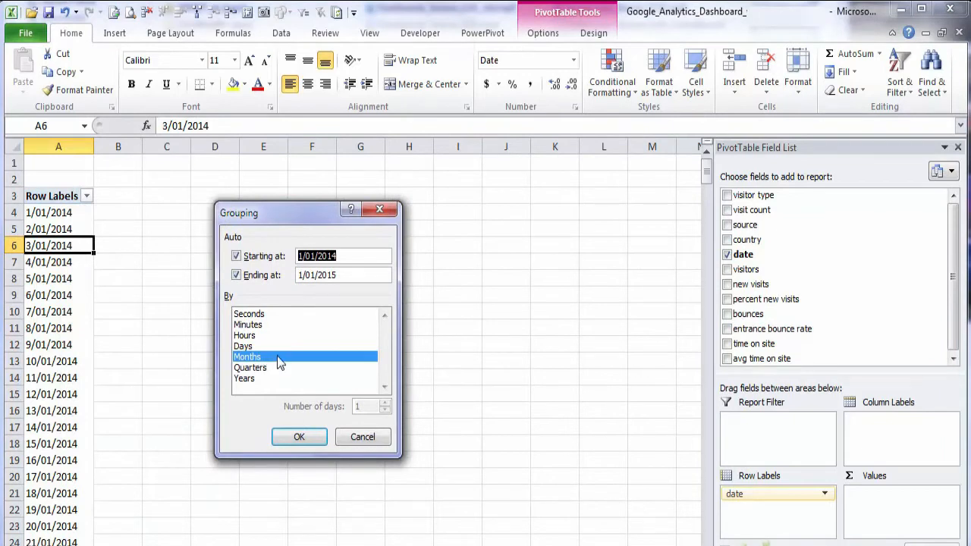
{"action": "left_click", "coordinate": [311, 437]}
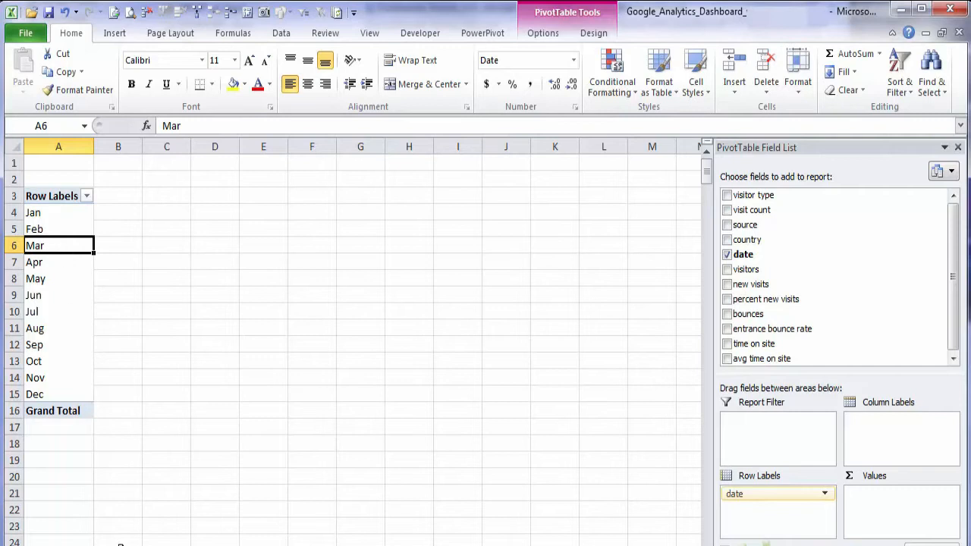
Check the date column entries on the Raw Data sheet and return to the PivotTable sheet
{"action": "left_click", "coordinate": [240, 540]}
{"action": "left_click_drag", "start_coordinate": [430, 196], "coordinate": [413, 408]}
{"action": "scroll", "coordinate": [430, 247], "scroll_direction": "up", "scroll_amount": 1}
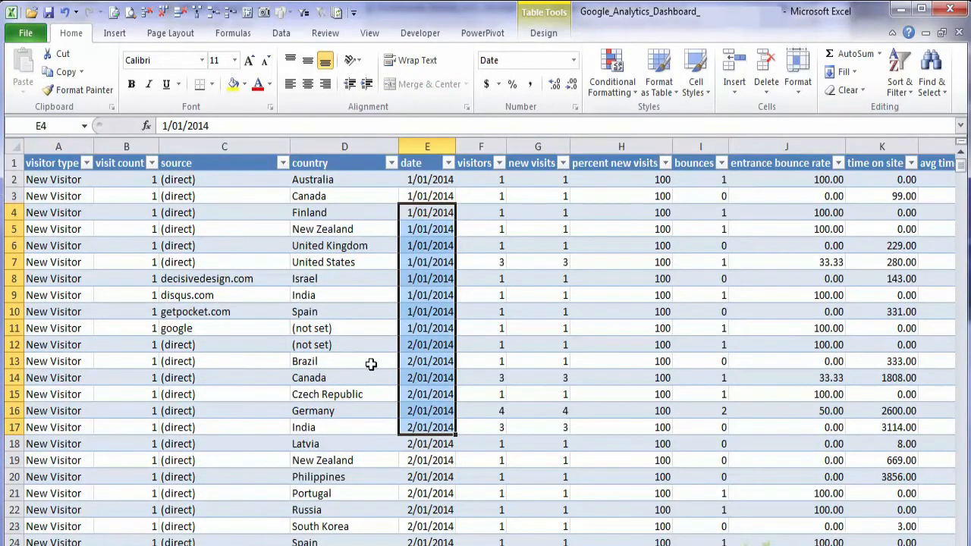
{"action": "key", "text": "ctrl+Page_Up"}
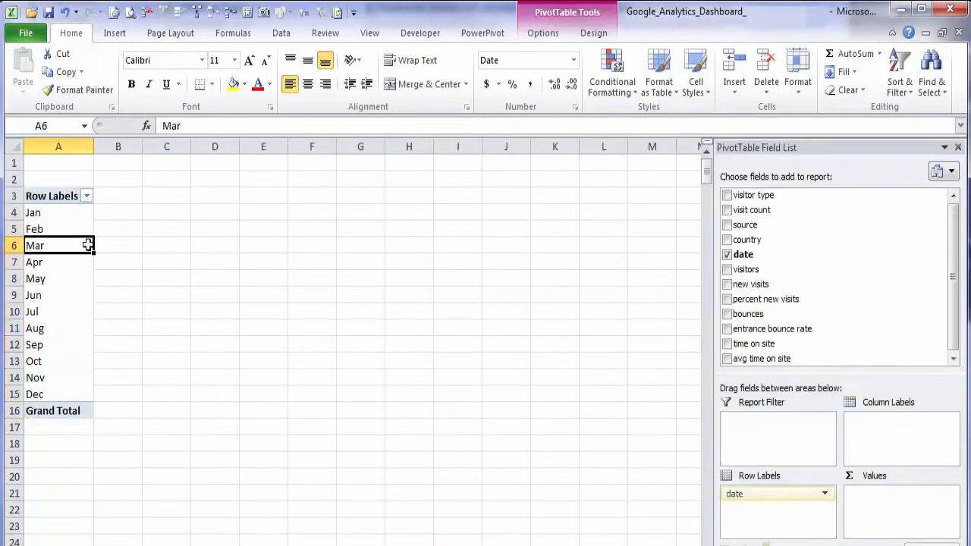
Add the visit count, visitors and bounces fields to the PivotTable as summed values
{"action": "left_click", "coordinate": [726, 210]}
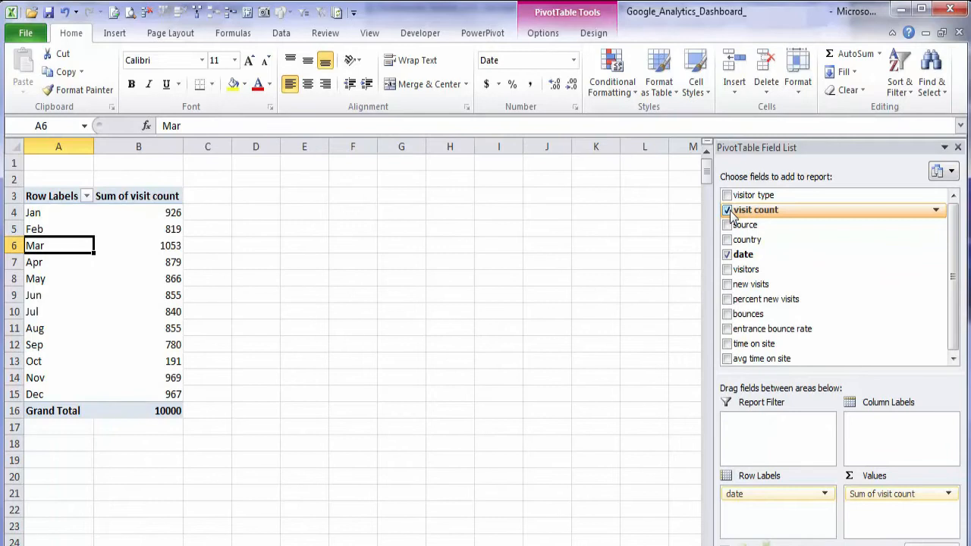
{"action": "left_click", "coordinate": [726, 270]}
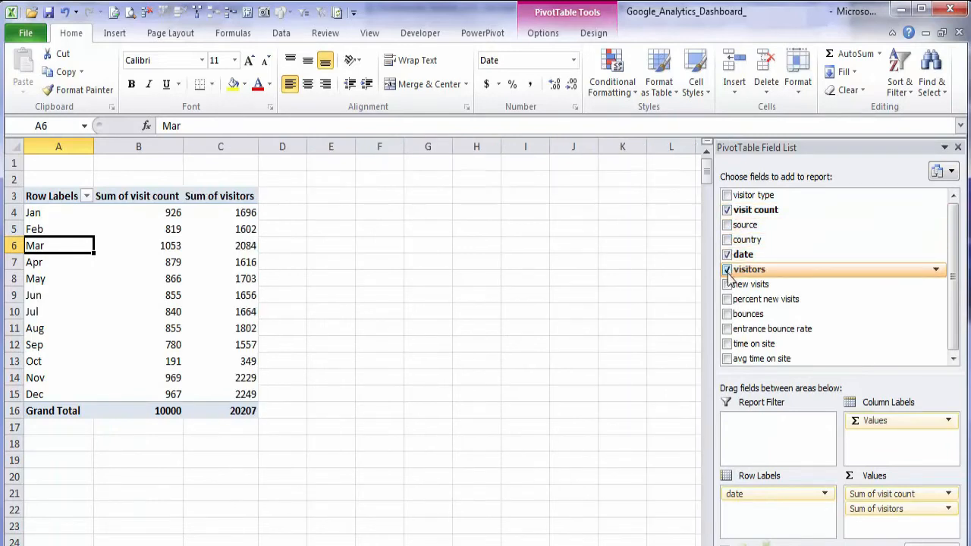
{"action": "left_click", "coordinate": [728, 314]}
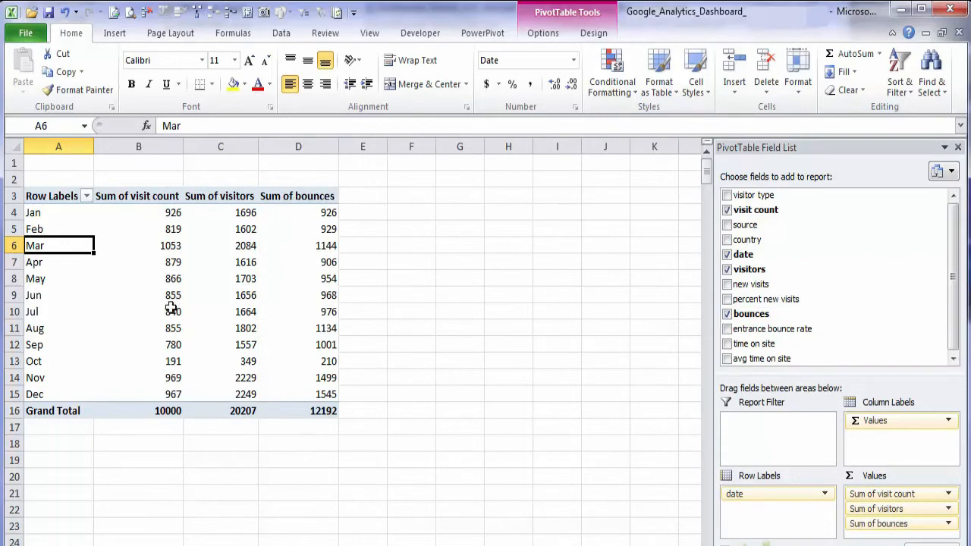
Examine the PivotTable's monthly visit count, visitors and bounces values, and compare the grand totals of visit count and visitors
{"action": "mouse_move", "coordinate": [173, 260]}
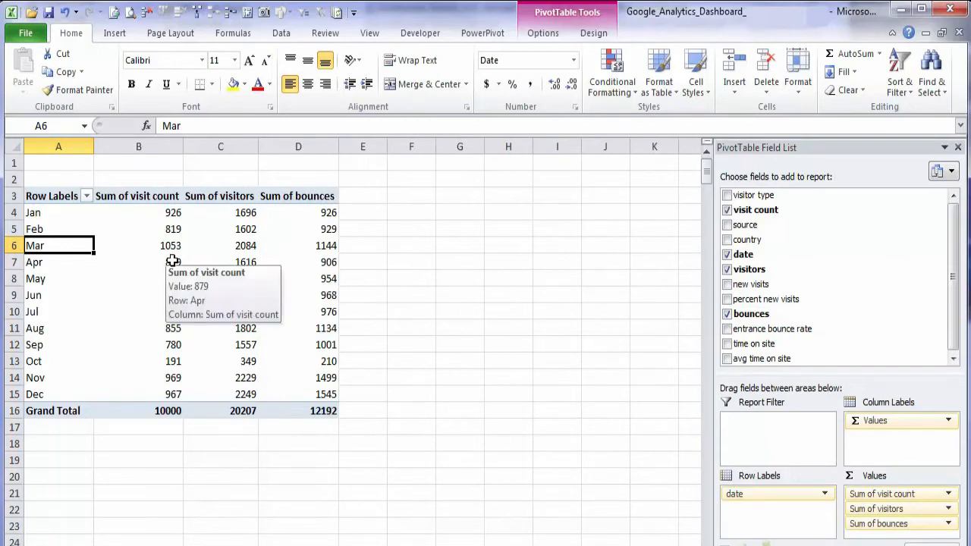
{"action": "left_click_drag", "start_coordinate": [235, 215], "coordinate": [220, 393]}
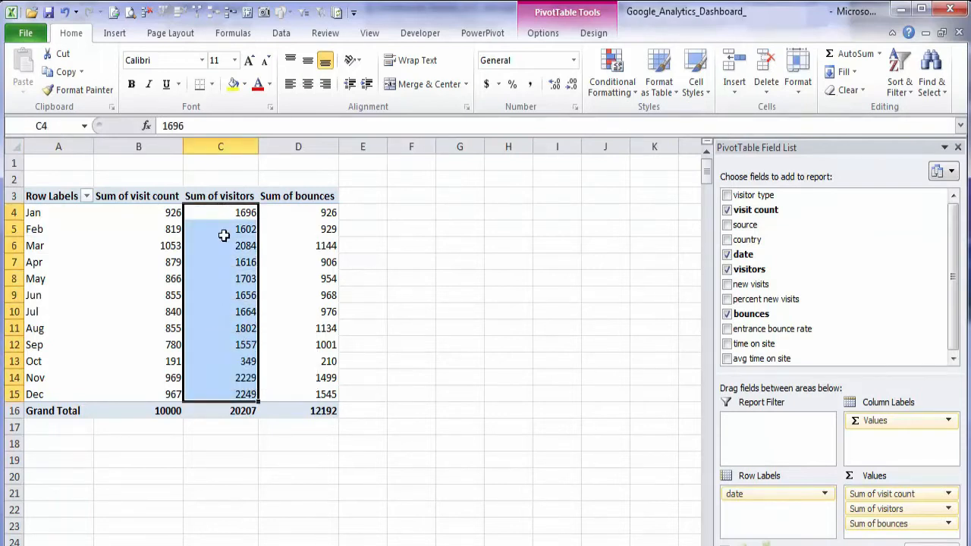
{"action": "left_click", "coordinate": [165, 210]}
{"action": "left_click_drag", "start_coordinate": [165, 210], "coordinate": [134, 360]}
{"action": "left_click", "coordinate": [141, 358]}
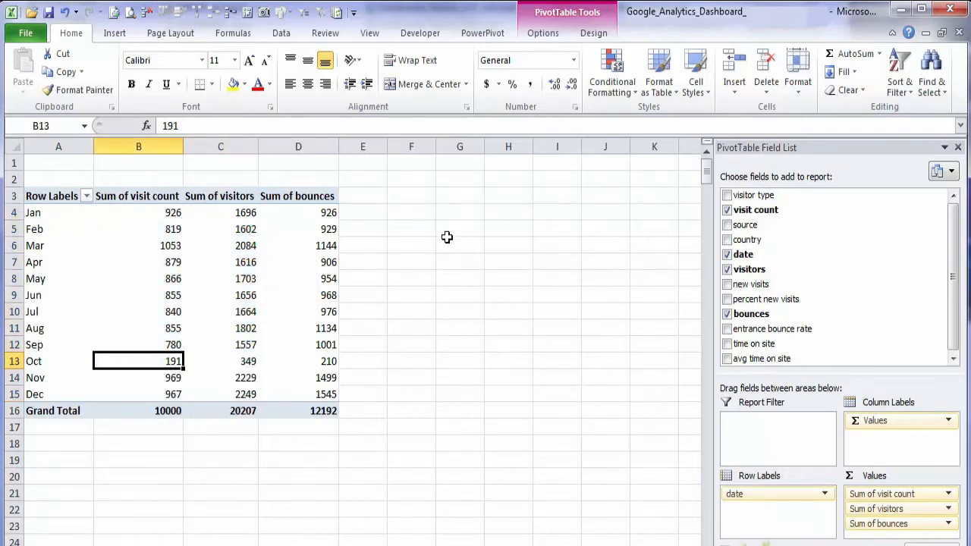
{"action": "left_click", "coordinate": [136, 413]}
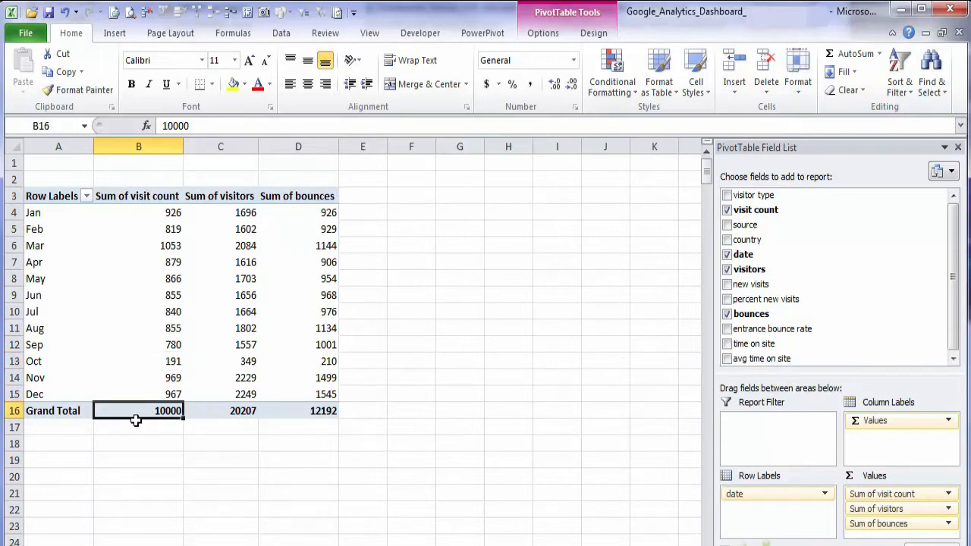
{"action": "left_click", "coordinate": [202, 416]}
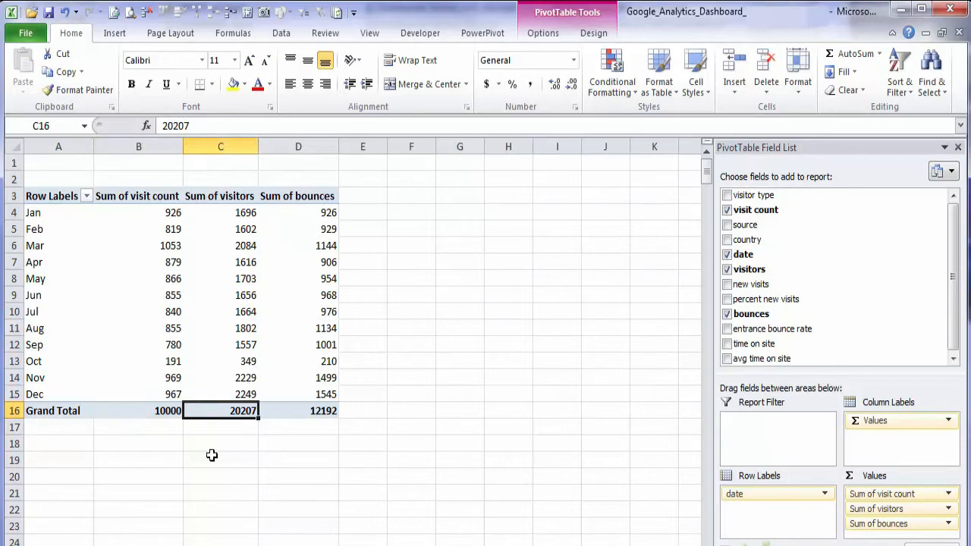
{"action": "left_click", "coordinate": [159, 412]}
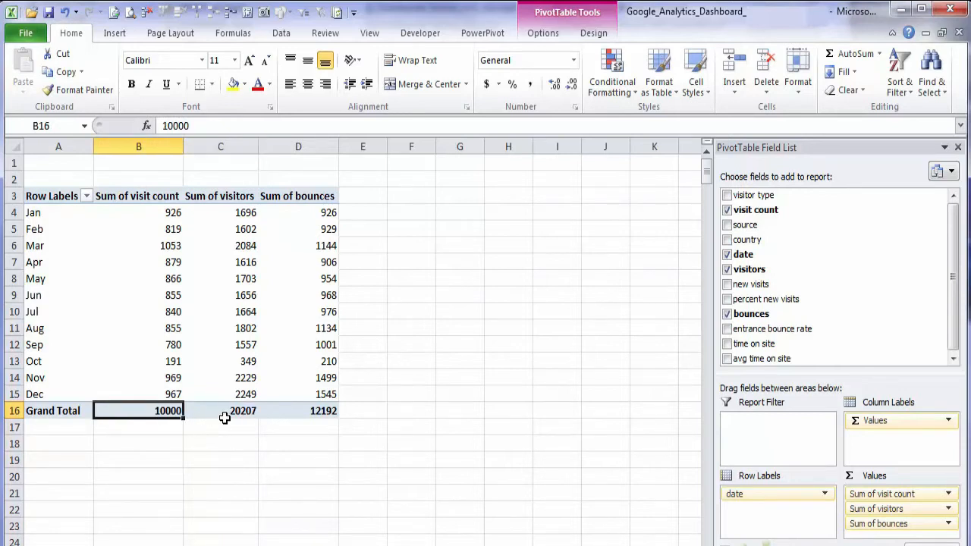
{"action": "left_click_drag", "start_coordinate": [297, 213], "coordinate": [322, 385]}
{"action": "left_click", "coordinate": [322, 392]}
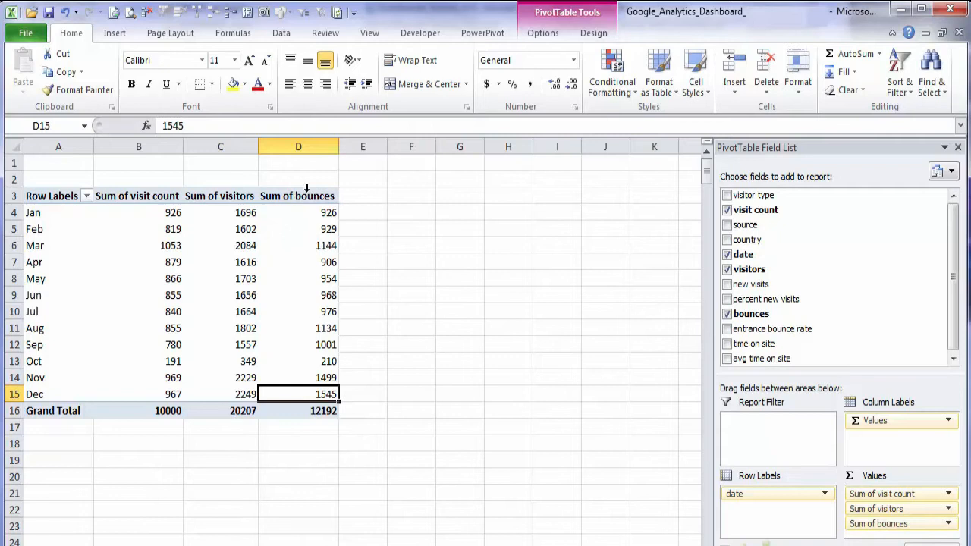
Start a new calculated field in the PivotTable and name it Bounce Rate
{"action": "left_click", "coordinate": [306, 226]}
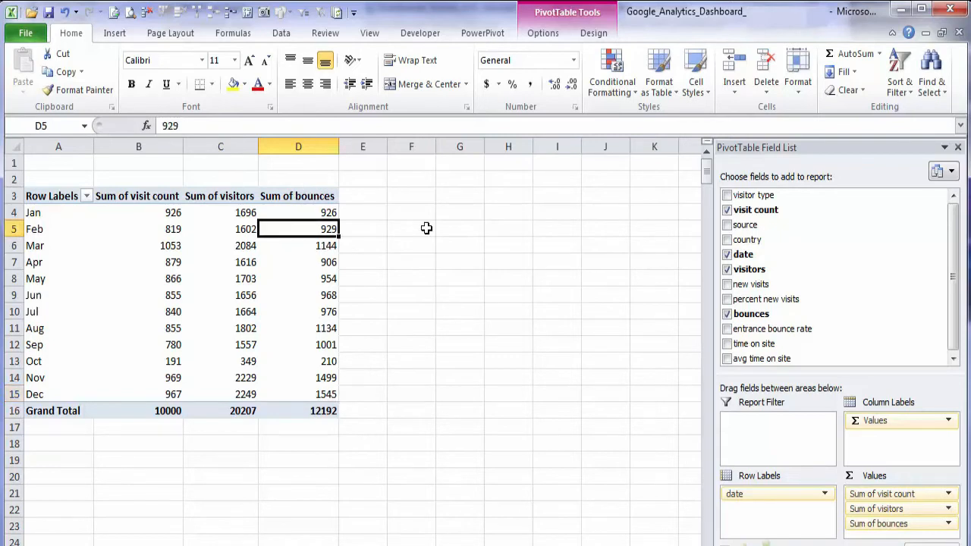
{"action": "left_click", "coordinate": [544, 33]}
{"action": "left_click", "coordinate": [667, 89]}
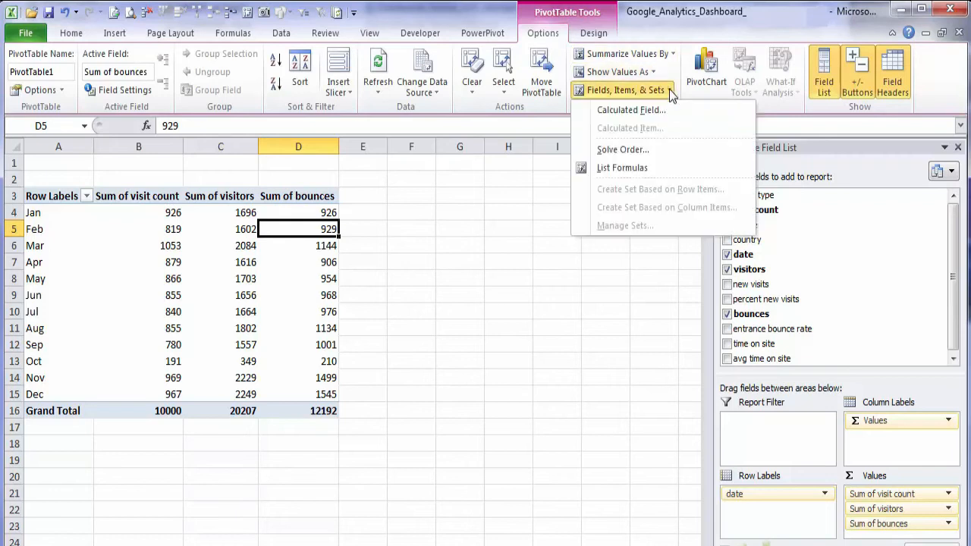
{"action": "left_click", "coordinate": [667, 106]}
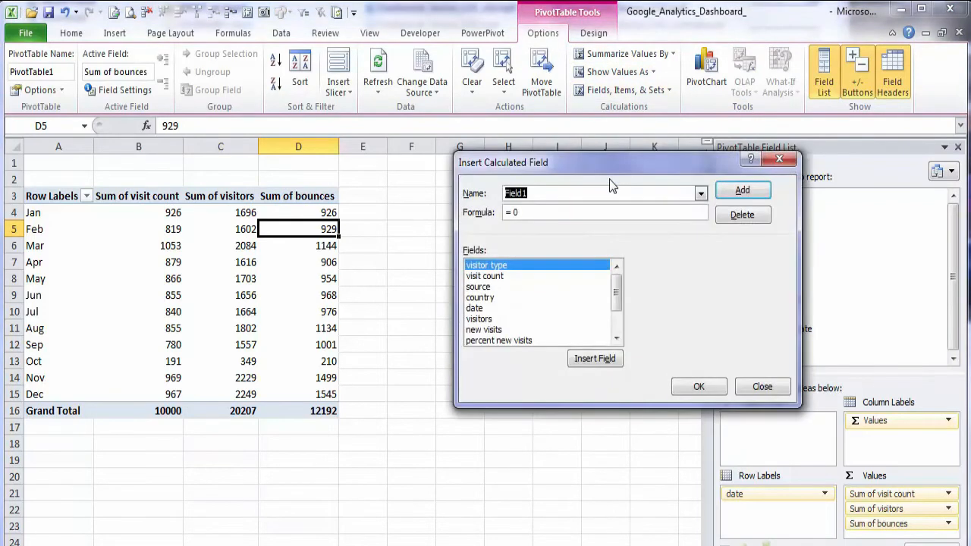
{"action": "type", "text": "Bou"}
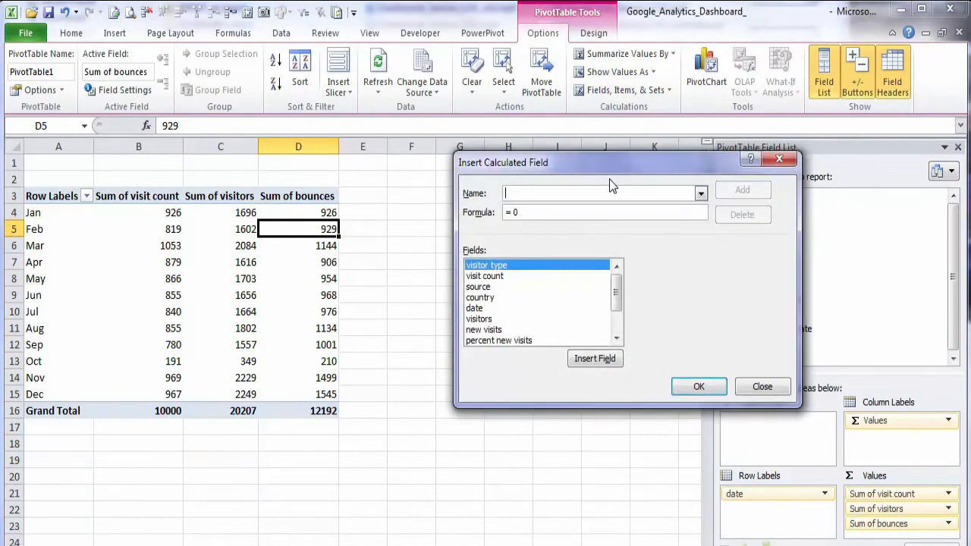
{"action": "type", "text": "nc"}
{"action": "key", "text": "BackSpace"}
{"action": "key", "text": "BackSpace"}
{"action": "key", "text": "BackSpace"}
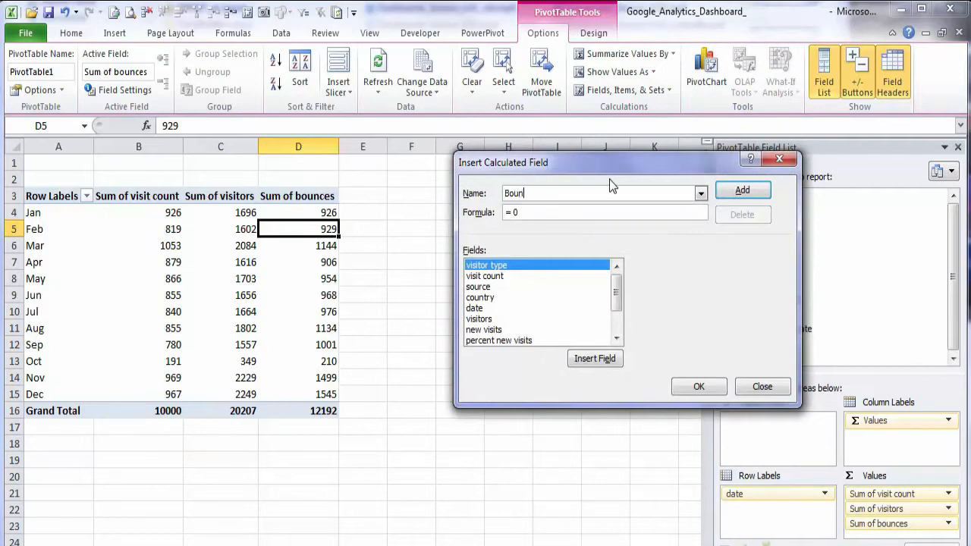
{"action": "key", "text": "BackSpace"}
{"action": "type", "text": "ounce Rate"}
Set the Bounce Rate field's formula to = bounces/ visitors and add the field to the PivotTable
{"action": "left_click", "coordinate": [521, 216]}
{"action": "double_click", "coordinate": [520, 214]}
{"action": "key", "text": "BackSpace"}
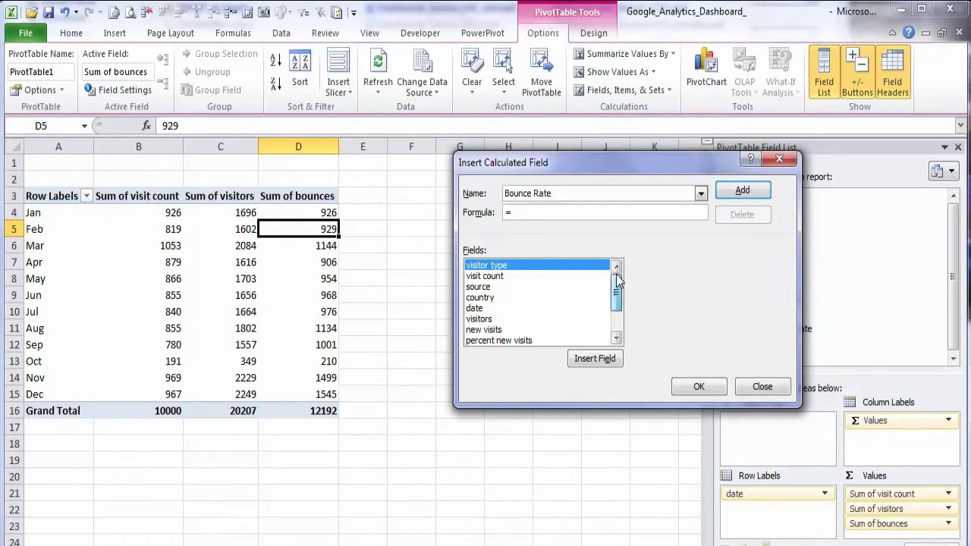
{"action": "left_click_drag", "start_coordinate": [616, 283], "coordinate": [617, 301]}
{"action": "left_click", "coordinate": [491, 308]}
{"action": "double_click", "coordinate": [491, 308]}
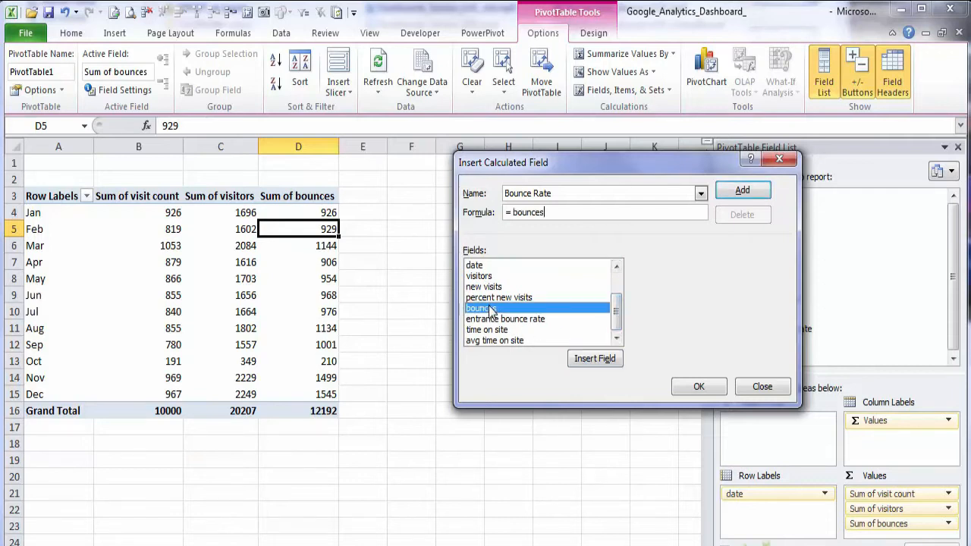
{"action": "type", "text": "/"}
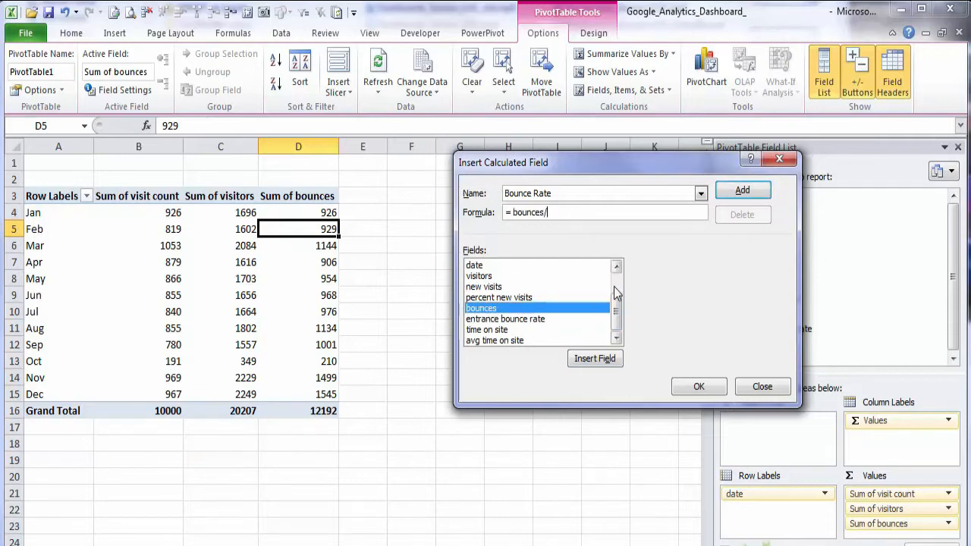
{"action": "left_click_drag", "start_coordinate": [616, 303], "coordinate": [617, 286]}
{"action": "double_click", "coordinate": [490, 319]}
{"action": "left_click", "coordinate": [740, 190]}
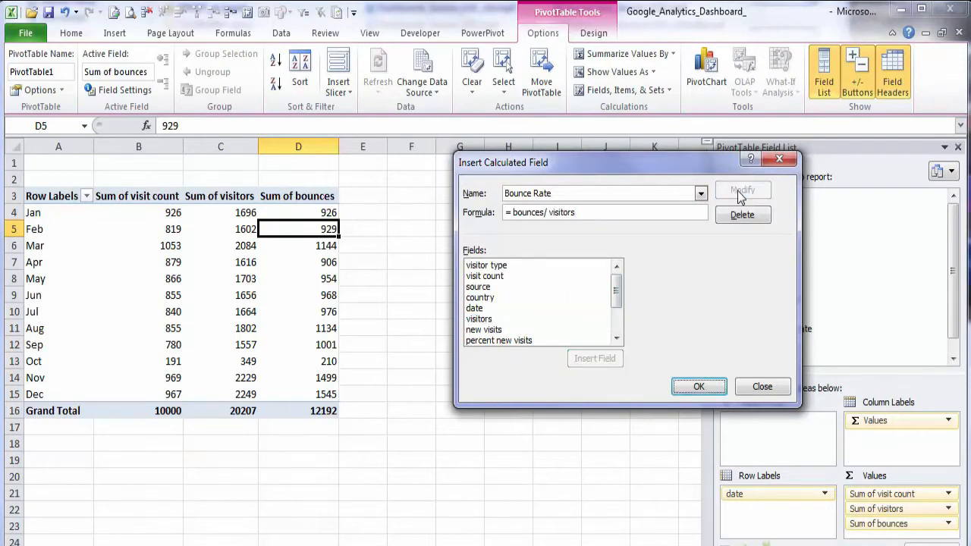
{"action": "left_click", "coordinate": [717, 388]}
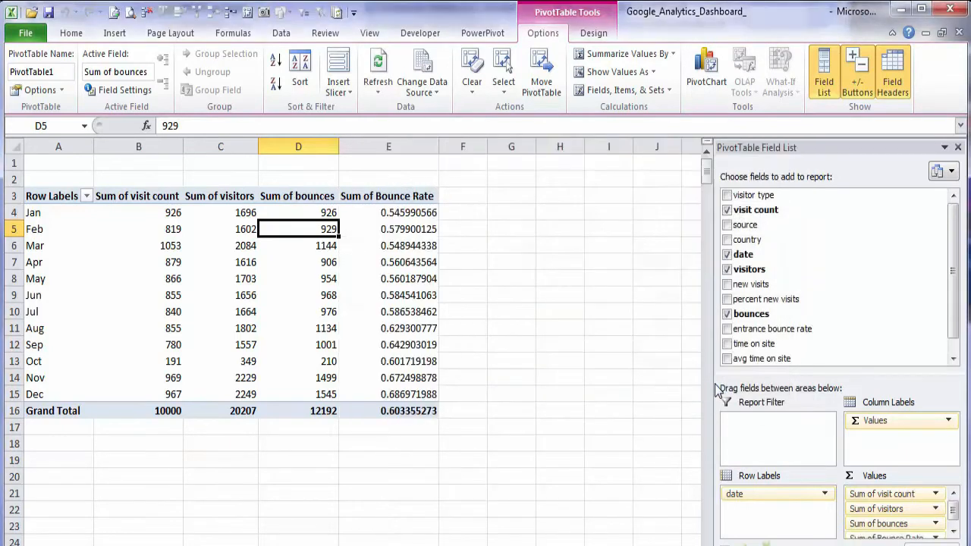
Format the Sum of Bounce Rate values as Percentage with 0 decimal places
{"action": "right_click", "coordinate": [412, 246]}
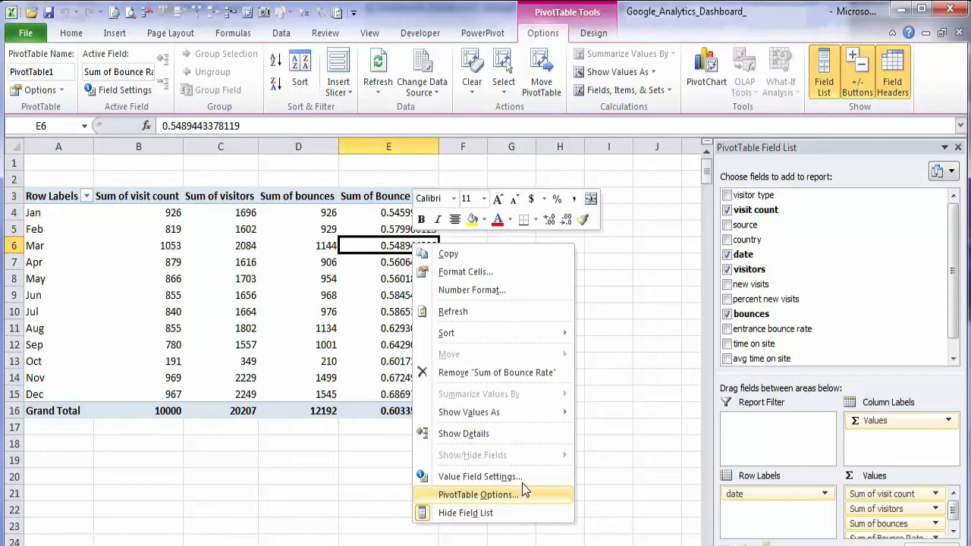
{"action": "left_click", "coordinate": [489, 477]}
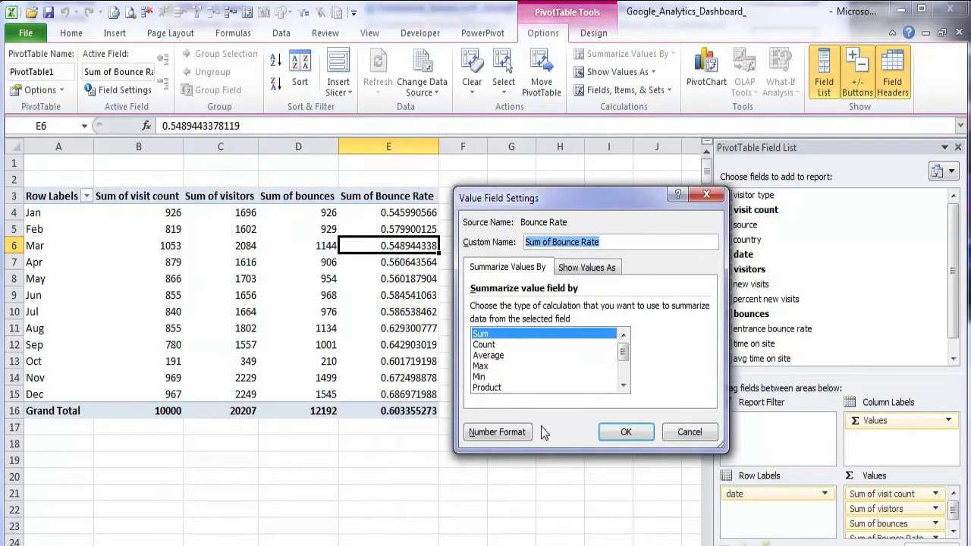
{"action": "left_click", "coordinate": [505, 436]}
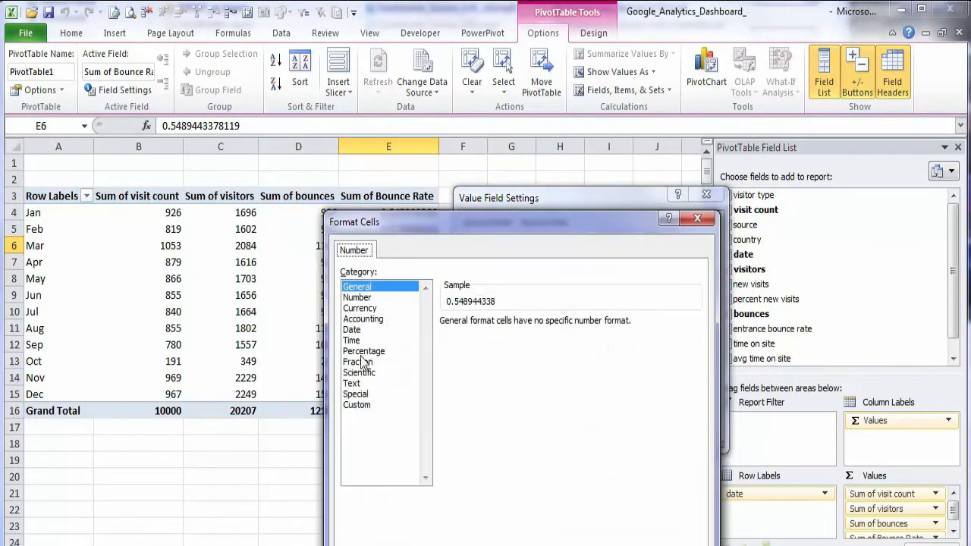
{"action": "left_click", "coordinate": [364, 350]}
{"action": "left_click", "coordinate": [539, 326]}
{"action": "left_click", "coordinate": [539, 326]}
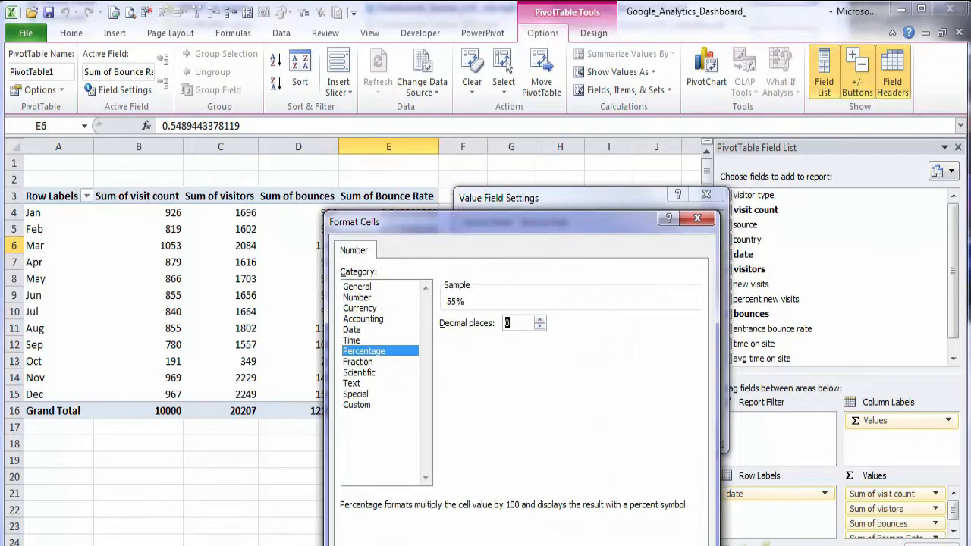
{"action": "key", "text": "Return"}
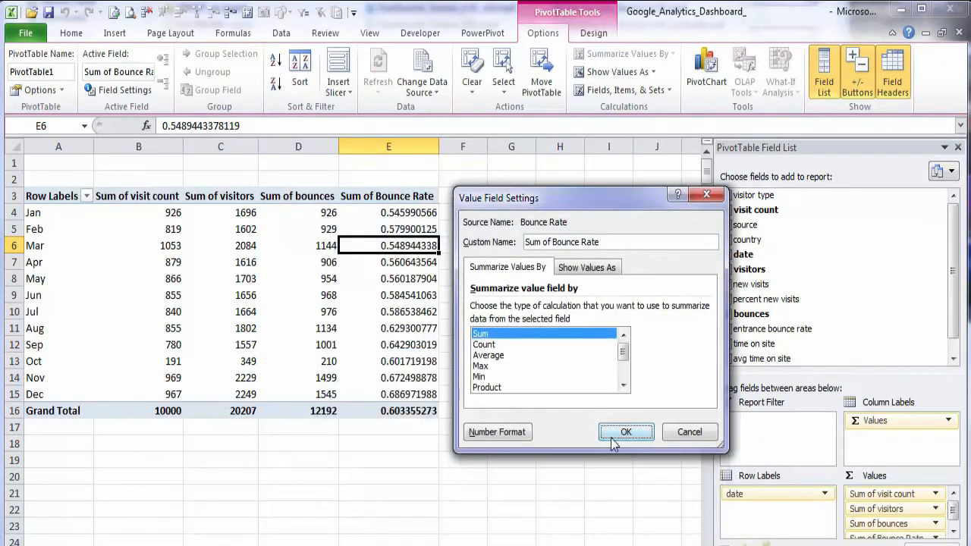
{"action": "left_click", "coordinate": [623, 432]}
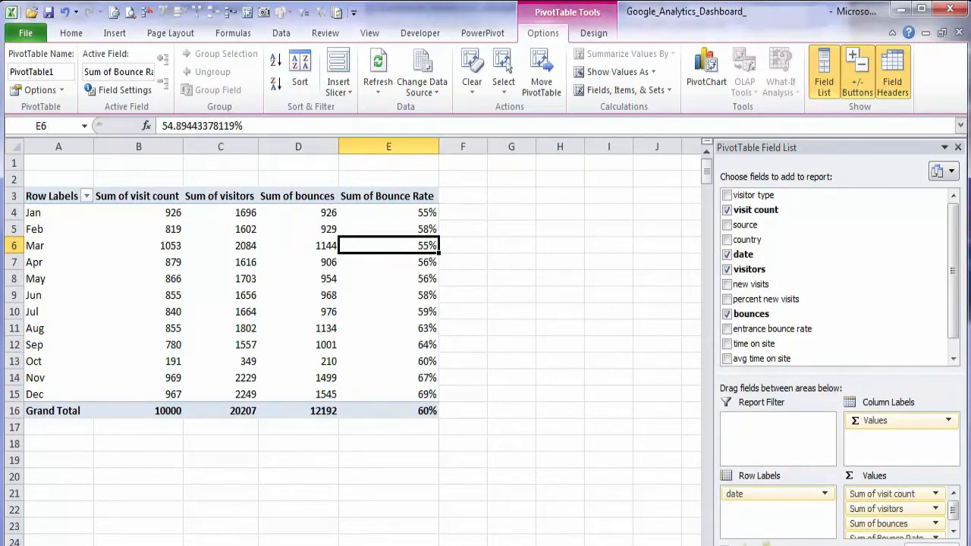
Link the dashboard's Total Visits cell C7 to the PivotTable's grand total for Sum of visitors
{"action": "key", "text": "ctrl+Page_Up"}
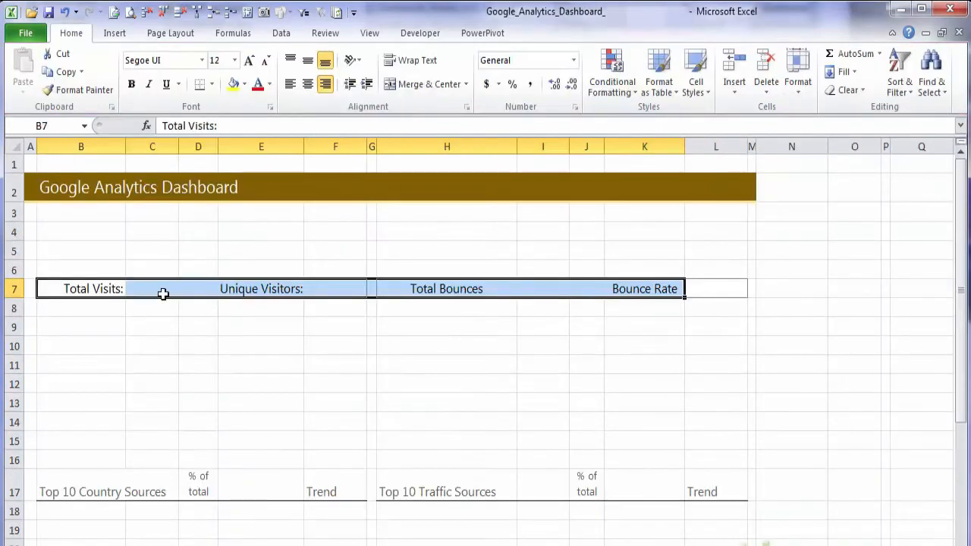
{"action": "left_click", "coordinate": [165, 293]}
{"action": "type", "text": "="}
{"action": "key", "text": "ctrl+Page_Down"}
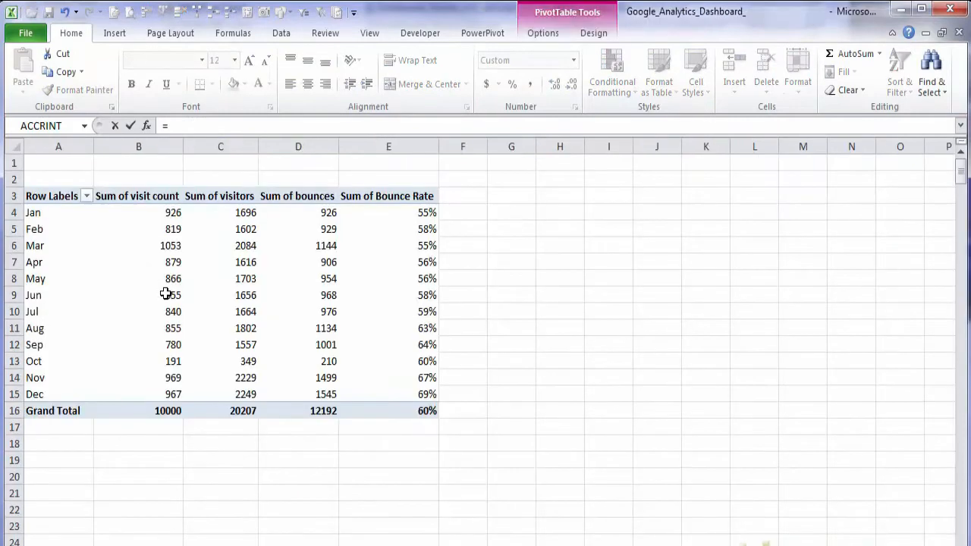
{"action": "left_click", "coordinate": [238, 423]}
{"action": "left_click", "coordinate": [238, 410]}
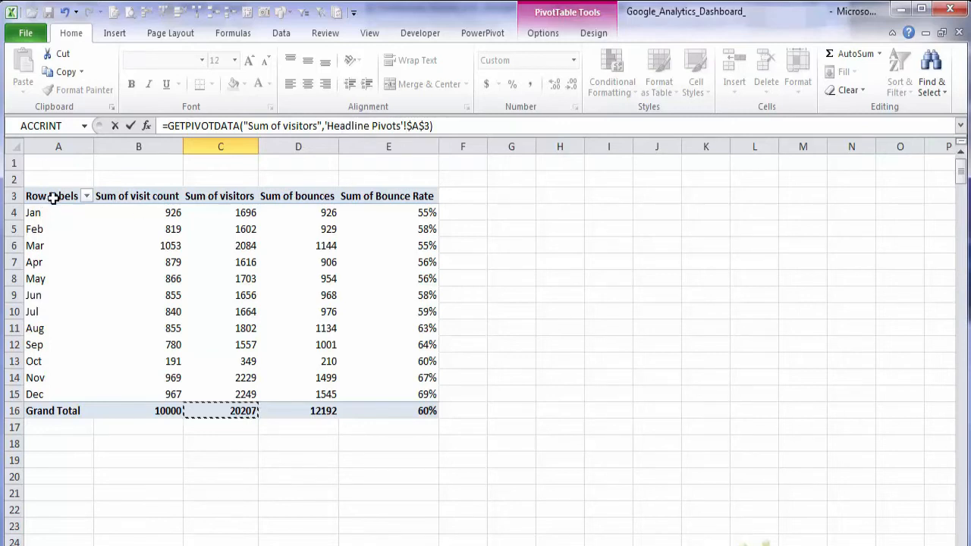
{"action": "key", "text": "Return"}
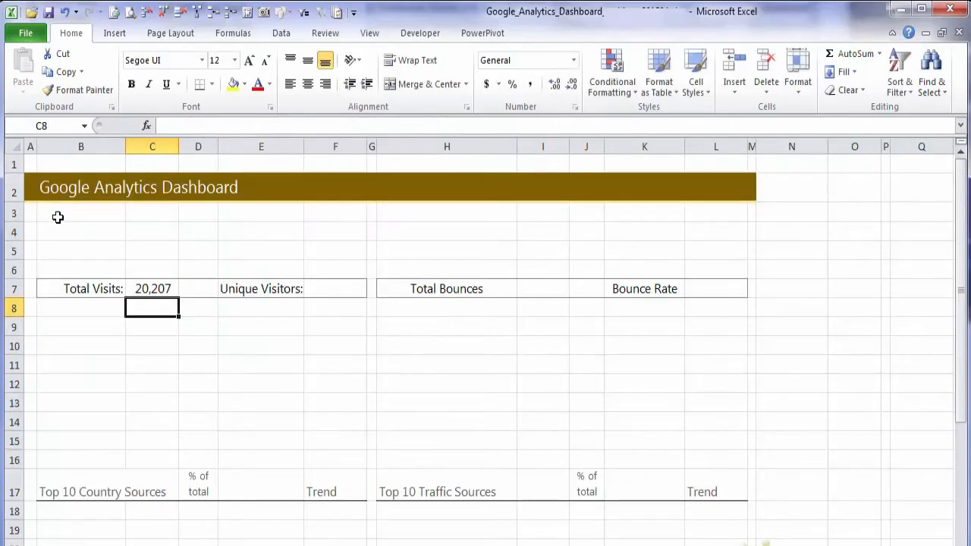
Link the dashboard's Unique Visitors cell F7 to the PivotTable's grand total for Sum of visit count
{"action": "key", "text": "Up"}
{"action": "key", "text": "Right"}
{"action": "key", "text": "Right"}
{"action": "type", "text": "+"}
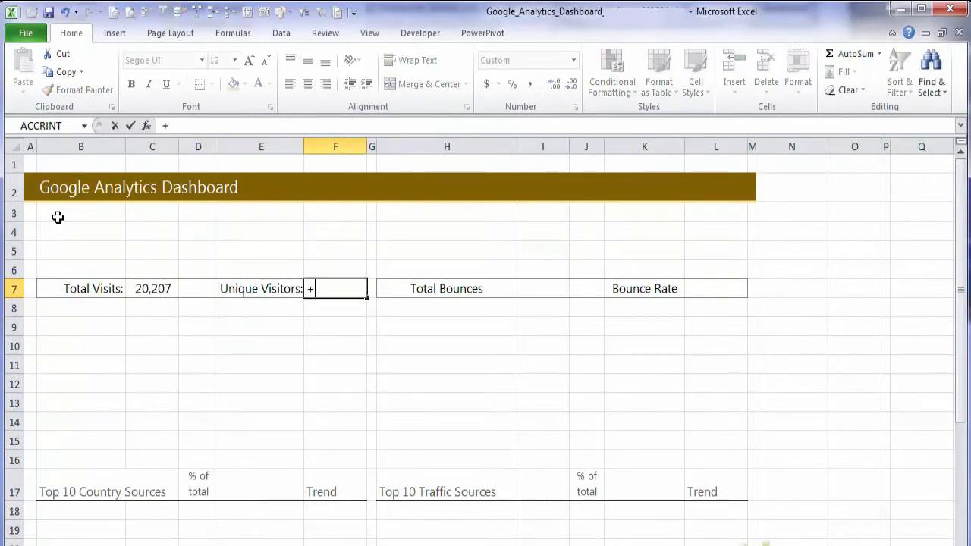
{"action": "key", "text": "ctrl+Page_Up"}
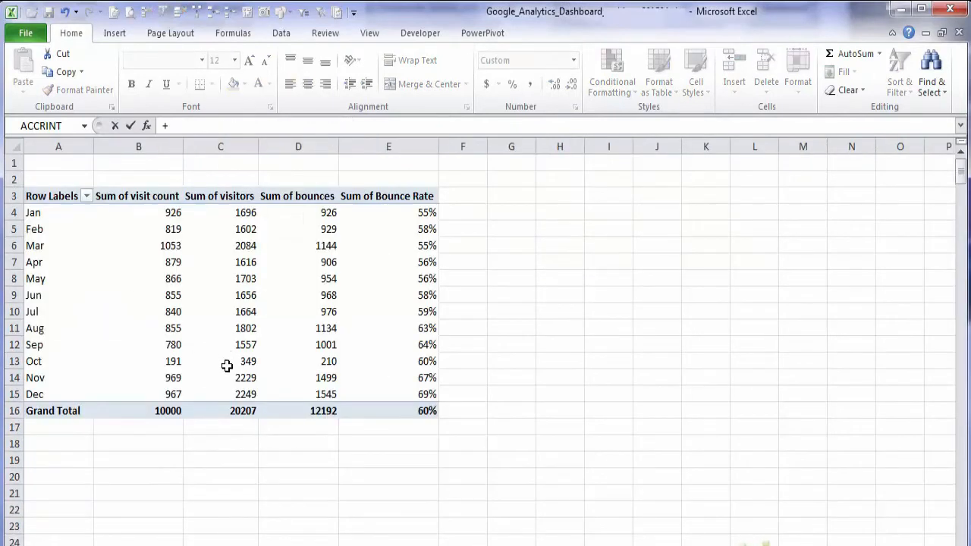
{"action": "left_click", "coordinate": [154, 410]}
{"action": "key", "text": "Return"}
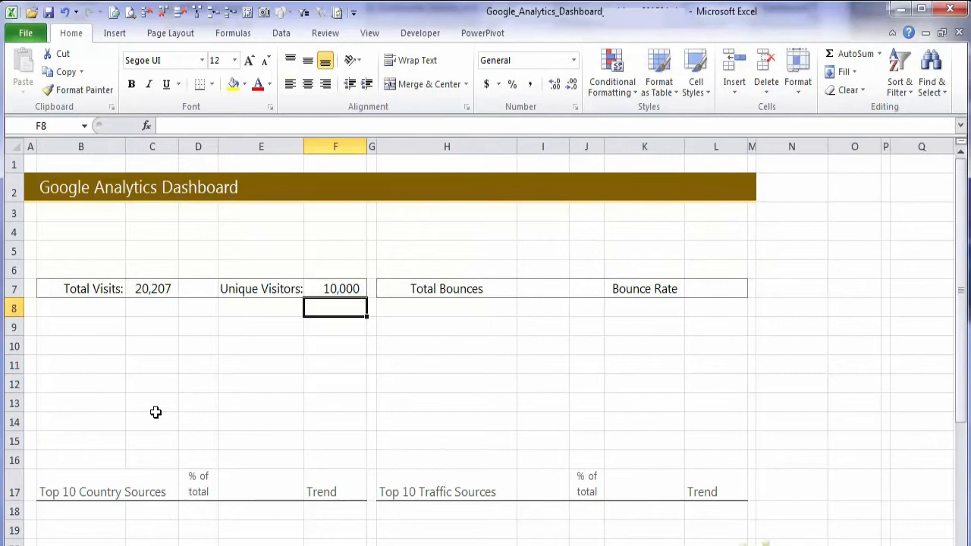
Remove the redundant plus sign after the equals sign in the Unique Visitors formula in cell F7
{"action": "key", "text": "Up"}
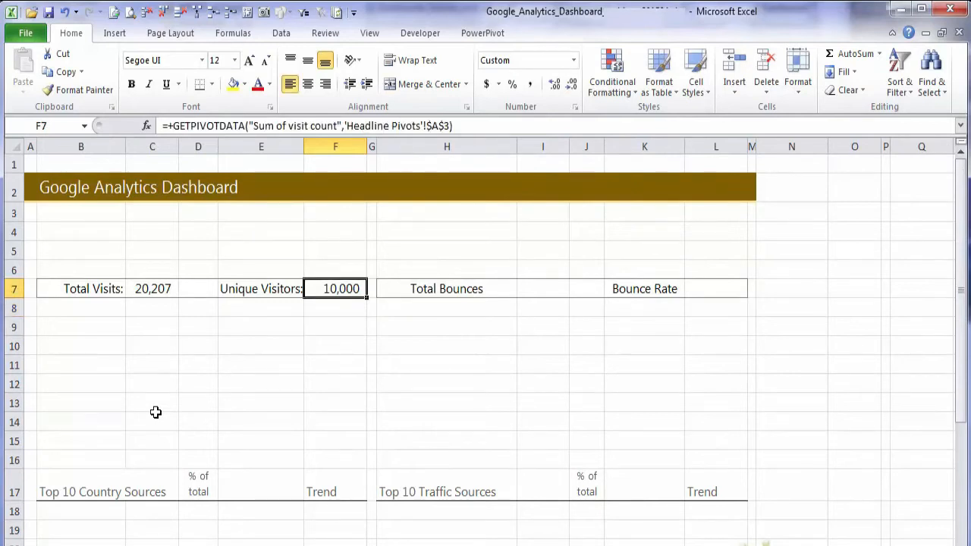
{"action": "key", "text": "F2"}
{"action": "key", "text": "Home"}
{"action": "key", "text": "Right"}
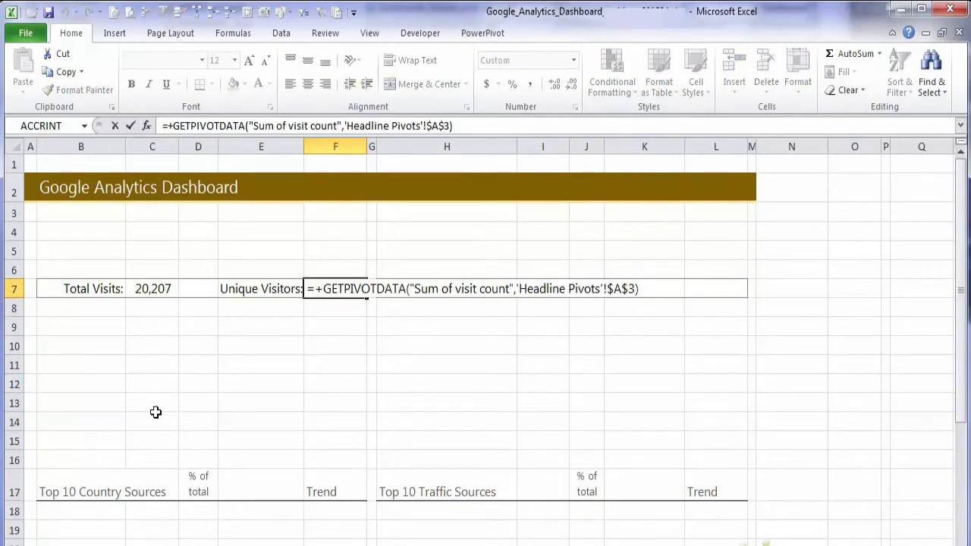
{"action": "key", "text": "Delete"}
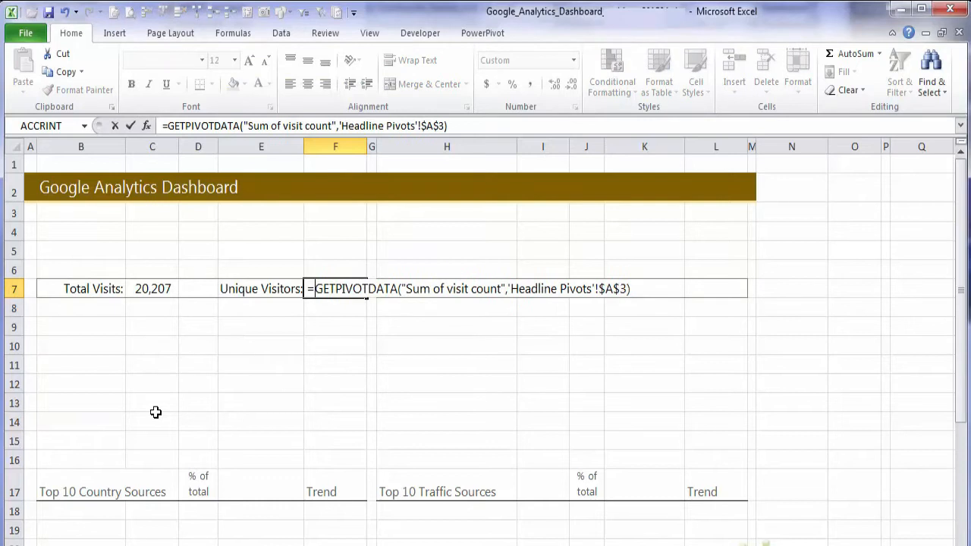
{"action": "key", "text": "Return"}
{"action": "key", "text": "Up"}
{"action": "key", "text": "Left"}
{"action": "key", "text": "Left"}
{"action": "key", "text": "Left"}
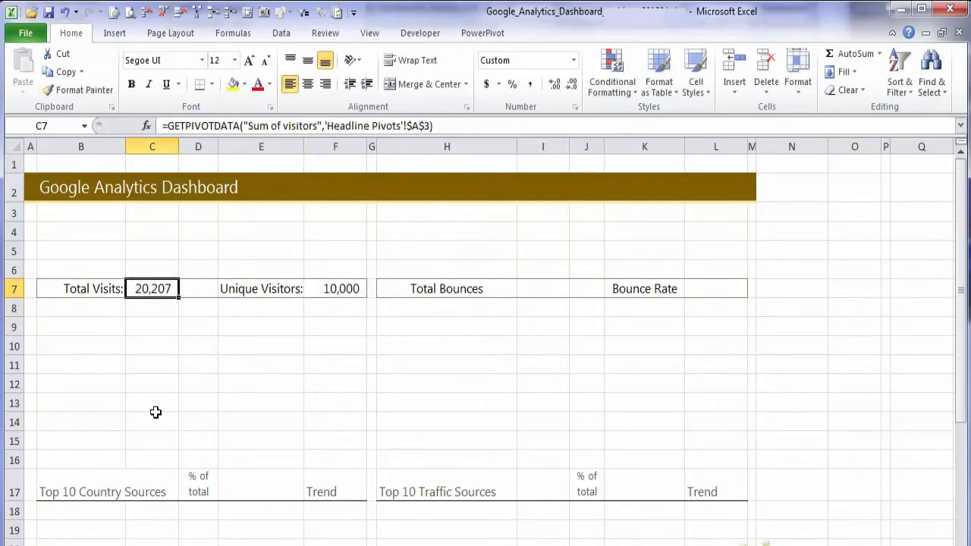
{"action": "key", "text": "Right"}
{"action": "key", "text": "Right"}
{"action": "key", "text": "Right"}
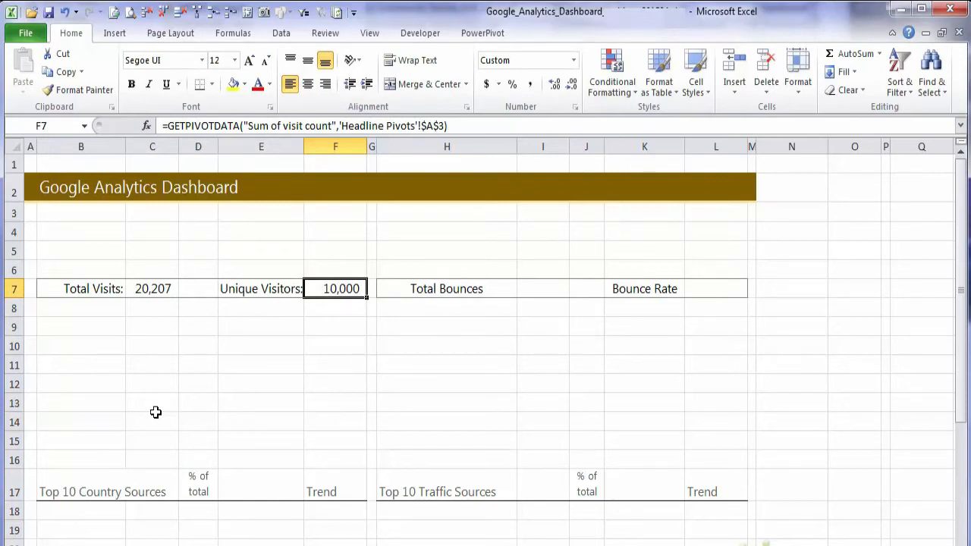
Link the dashboard's Total Bounces cell I7 to the PivotTable's grand total for Sum of bounces
{"action": "key", "text": "Right"}
{"action": "key", "text": "Right"}
{"action": "key", "text": "Right"}
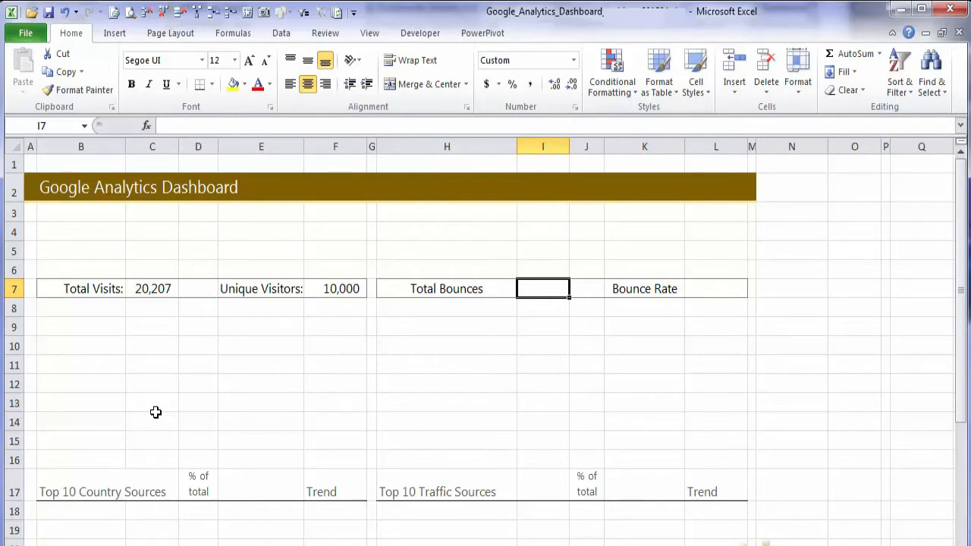
{"action": "type", "text": "="}
{"action": "left_click", "coordinate": [190, 543]}
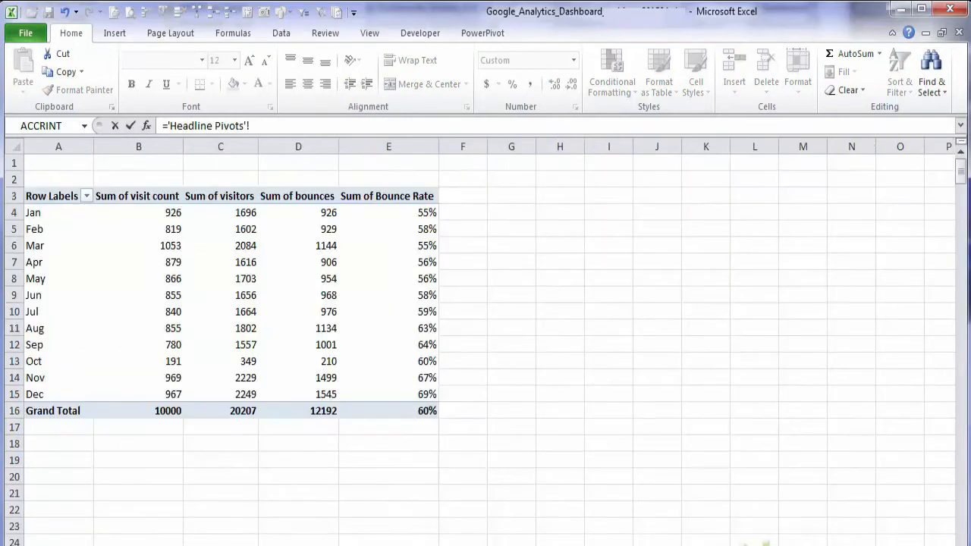
{"action": "left_click", "coordinate": [285, 413]}
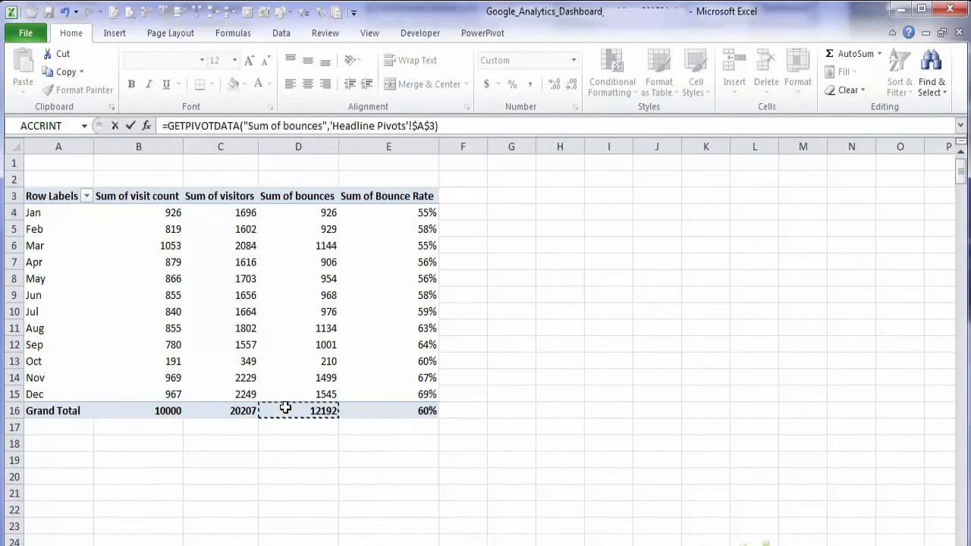
{"action": "key", "text": "Return"}
Link the dashboard's Bounce Rate cell L7 to the PivotTable's grand total for Sum of Bounce Rate
{"action": "key", "text": "Right"}
{"action": "key", "text": "Right"}
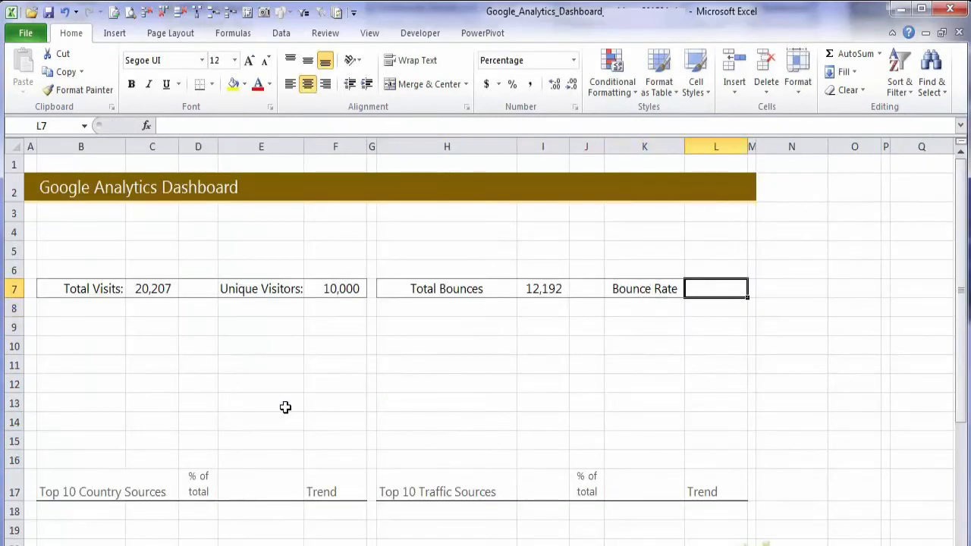
{"action": "type", "text": "="}
{"action": "key", "text": "ctrl+Page_Down"}
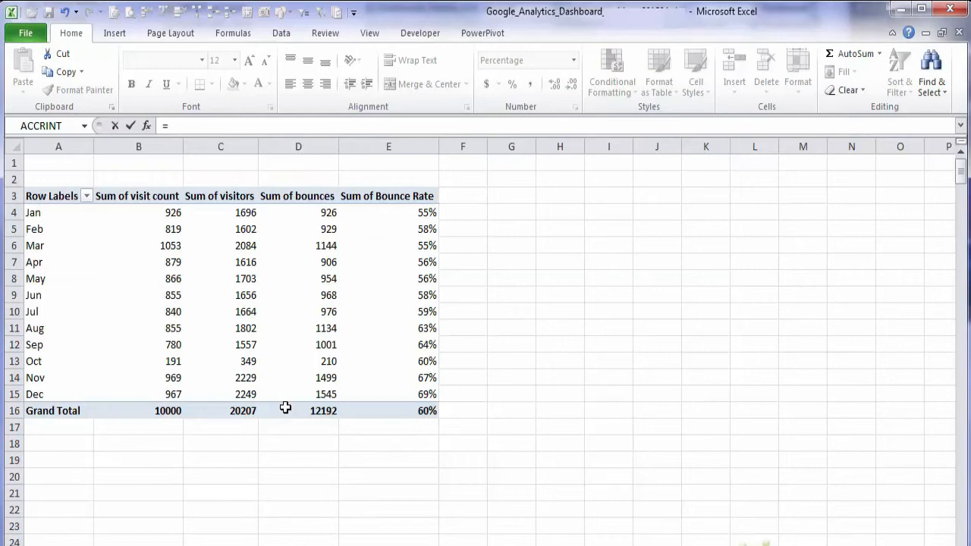
{"action": "left_click", "coordinate": [371, 407]}
{"action": "key", "text": "Return"}
{"action": "key", "text": "Up"}
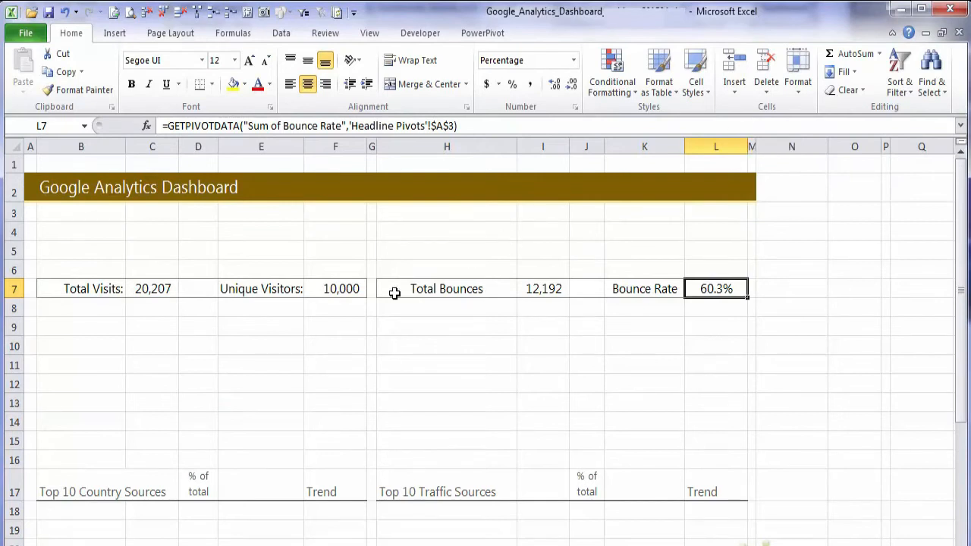
Label the PivotTable on the Headline Pivots sheet by entering "headline figure" in cell A2 above it
{"action": "left_click", "coordinate": [134, 291]}
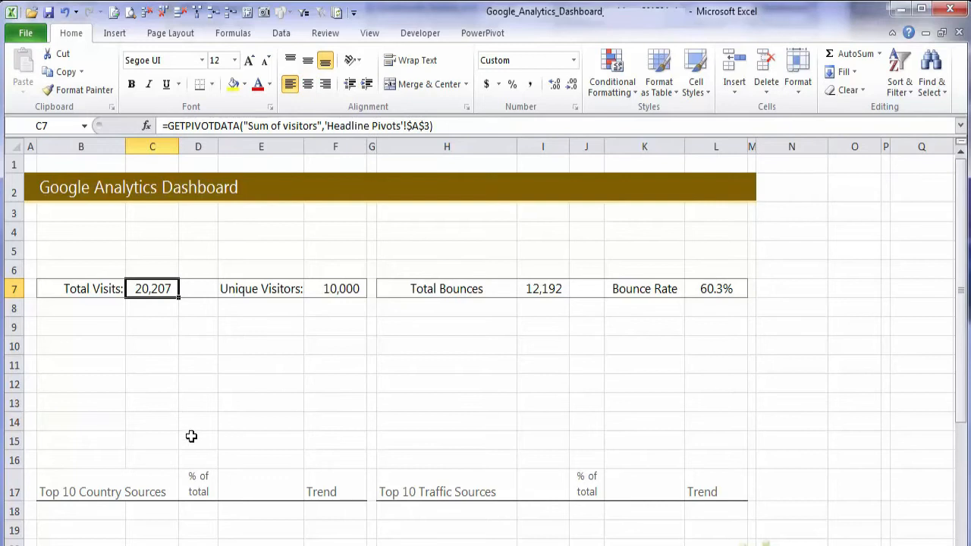
{"action": "key", "text": "ctrl+Page_Down"}
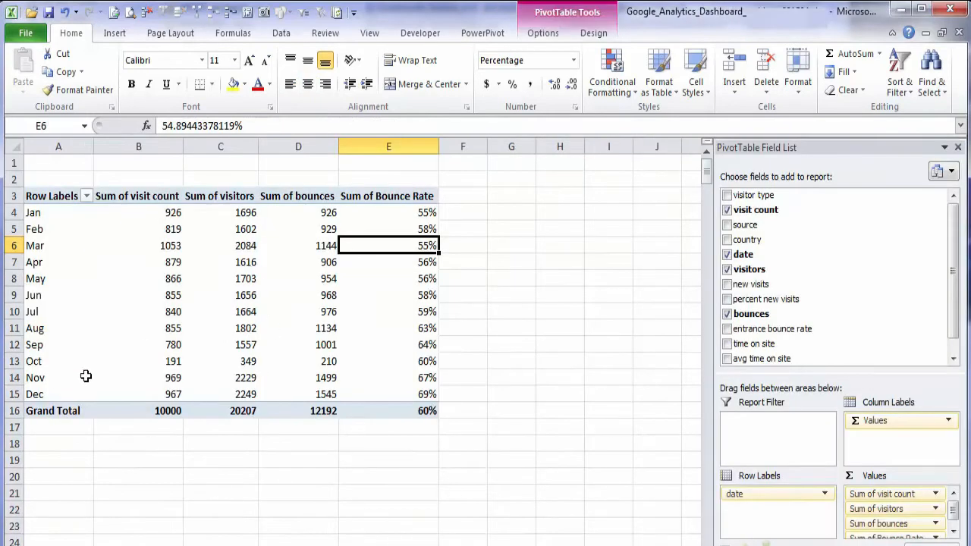
{"action": "left_click", "coordinate": [54, 182]}
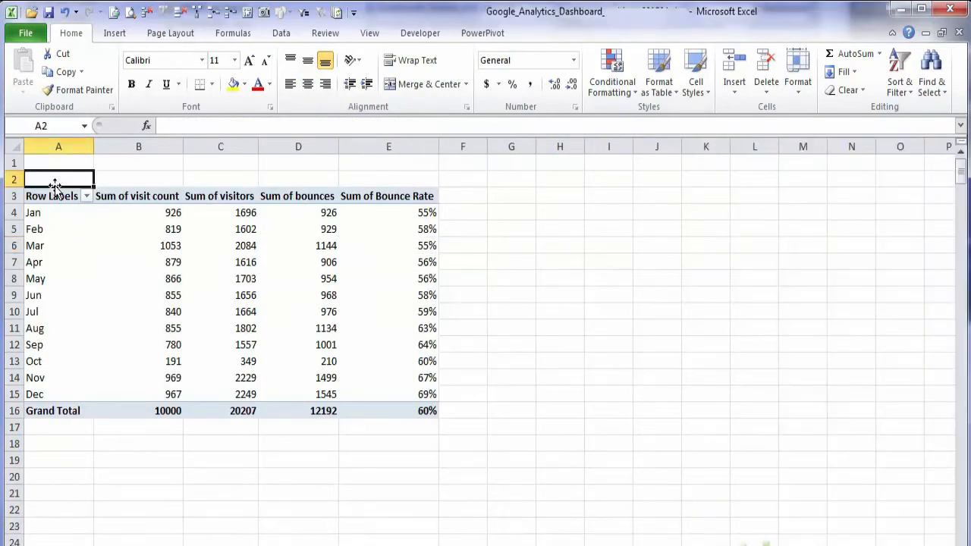
{"action": "type", "text": "headlin"}
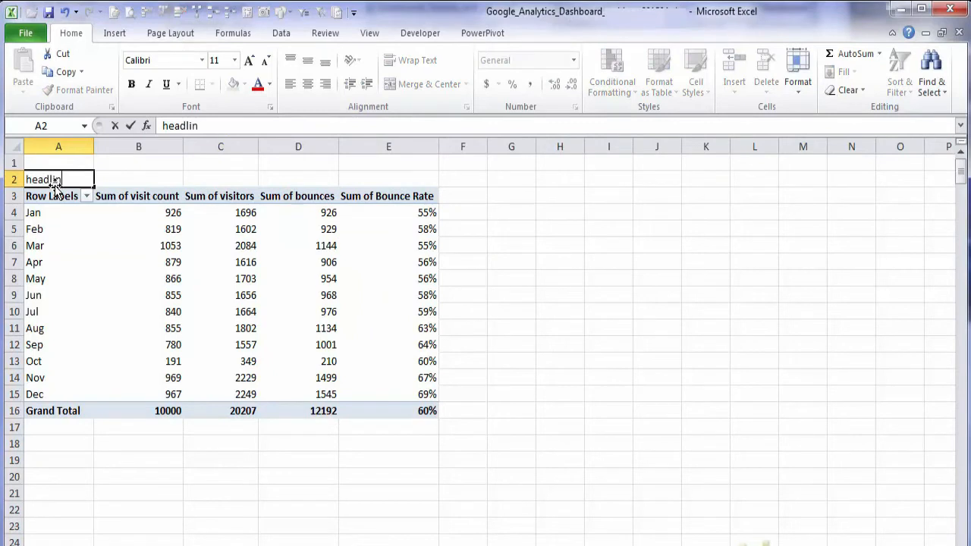
{"action": "type", "text": "ure"}
{"action": "key", "text": "Return"}
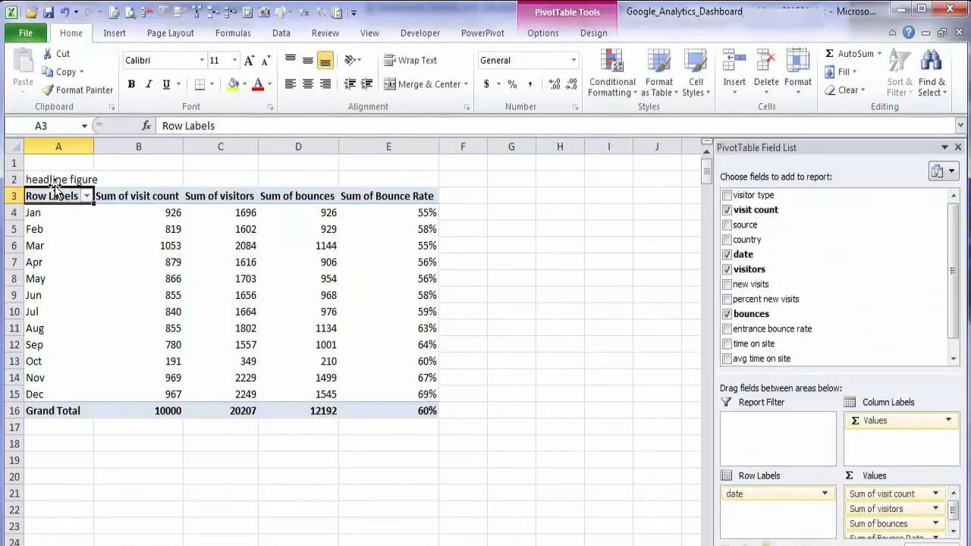
{"action": "key", "text": "Up"}
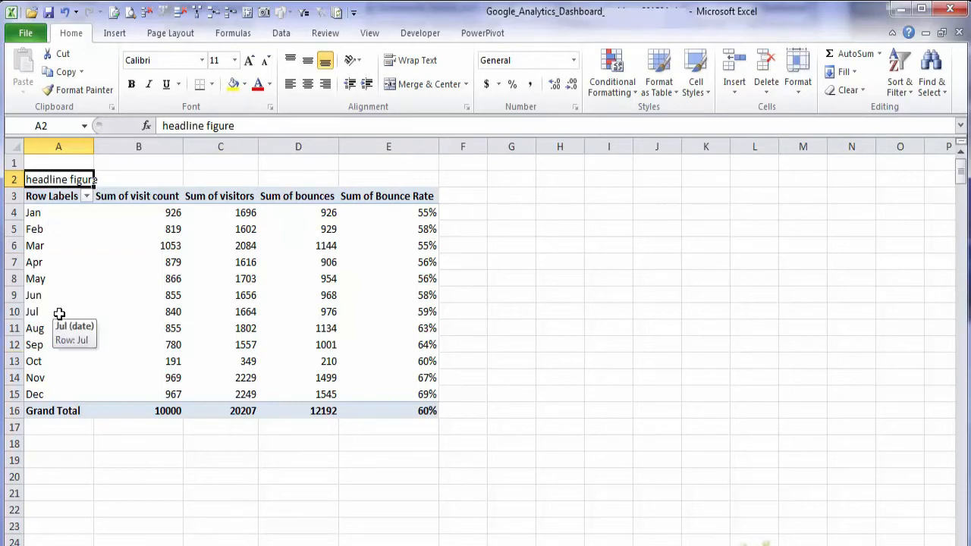
{"action": "left_click", "coordinate": [105, 544]}
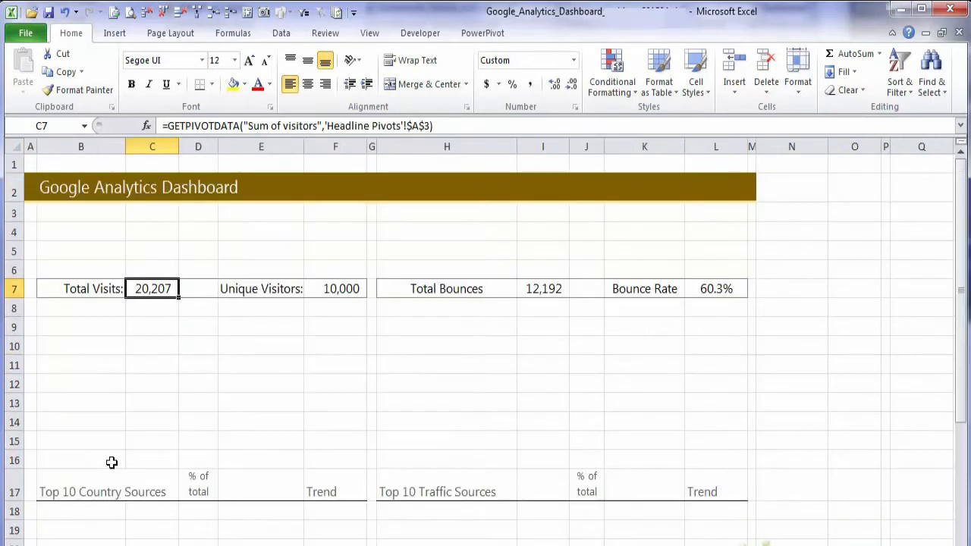
{"action": "left_click_drag", "start_coordinate": [76, 323], "coordinate": [357, 441]}
{"action": "left_click_drag", "start_coordinate": [414, 327], "coordinate": [718, 446]}
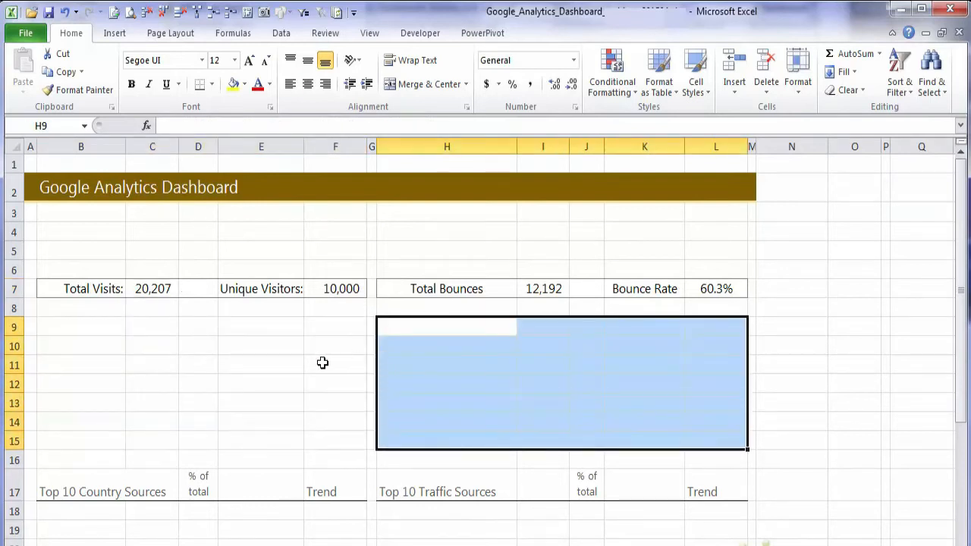
Copy the whole monthly PivotTable on the Headline Pivots sheet and paste the duplicate at cell G3
{"action": "left_click", "coordinate": [193, 543]}
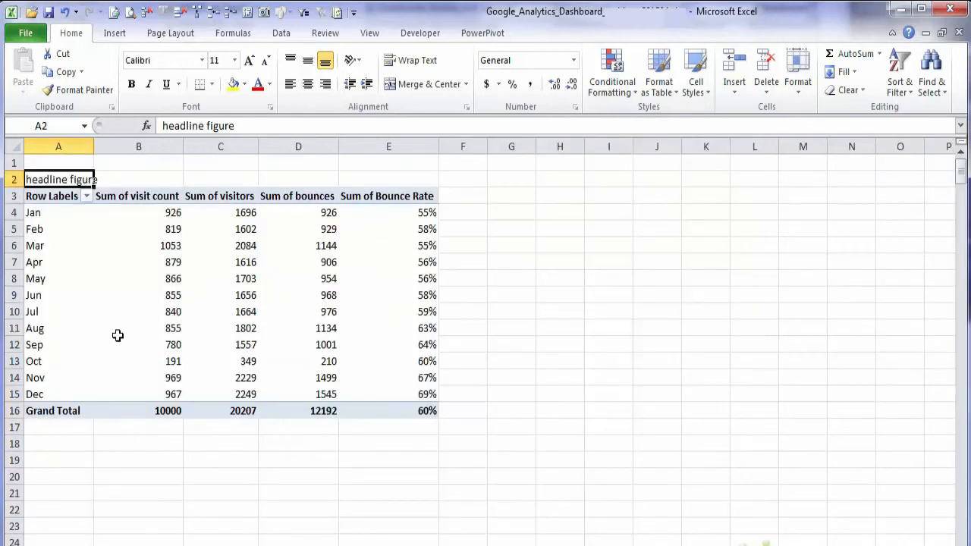
{"action": "left_click_drag", "start_coordinate": [47, 195], "coordinate": [390, 403]}
{"action": "key", "text": "ctrl+c"}
{"action": "left_click", "coordinate": [512, 196]}
{"action": "key", "text": "ctrl+v"}
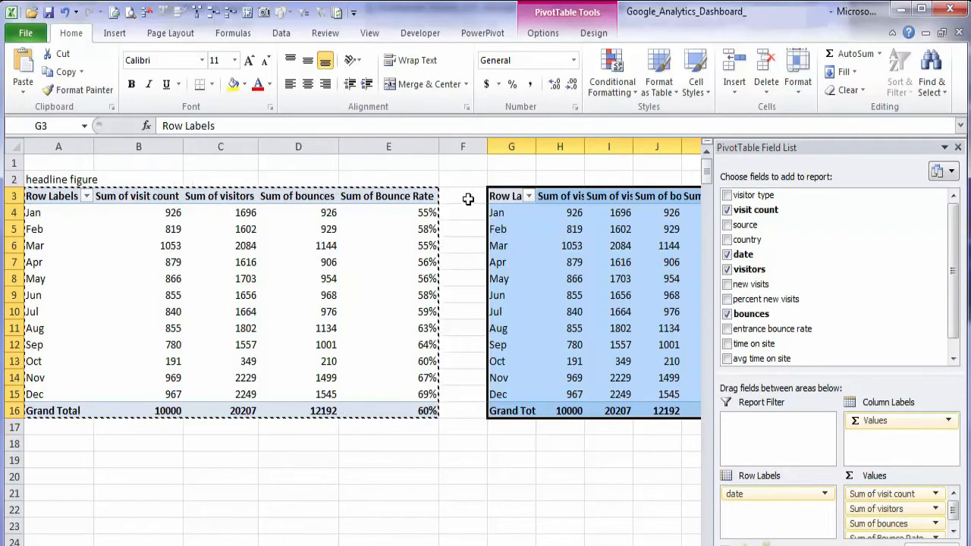
{"action": "left_click", "coordinate": [393, 244]}
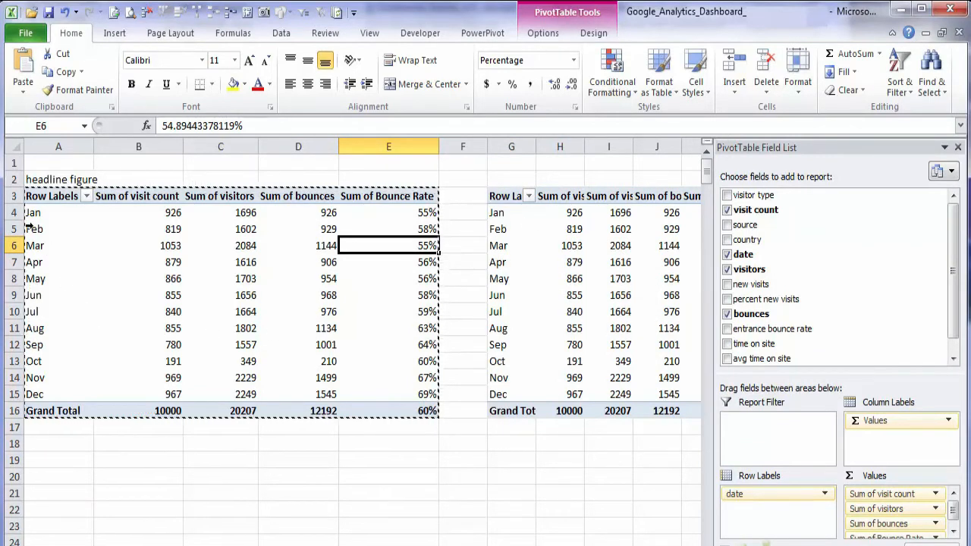
{"action": "left_click_drag", "start_coordinate": [36, 230], "coordinate": [35, 527]}
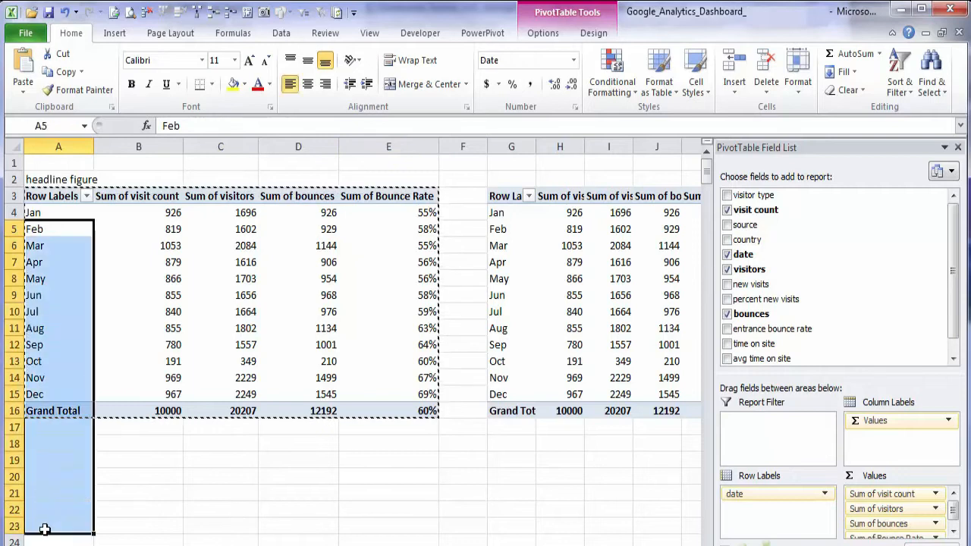
{"action": "left_click", "coordinate": [34, 377]}
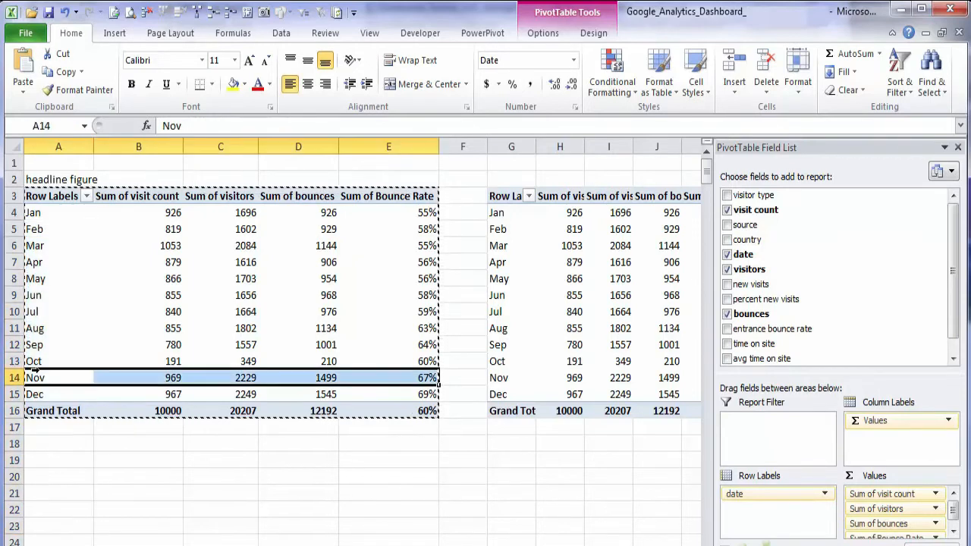
{"action": "left_click", "coordinate": [34, 411]}
{"action": "left_click_drag", "start_coordinate": [35, 377], "coordinate": [34, 394]}
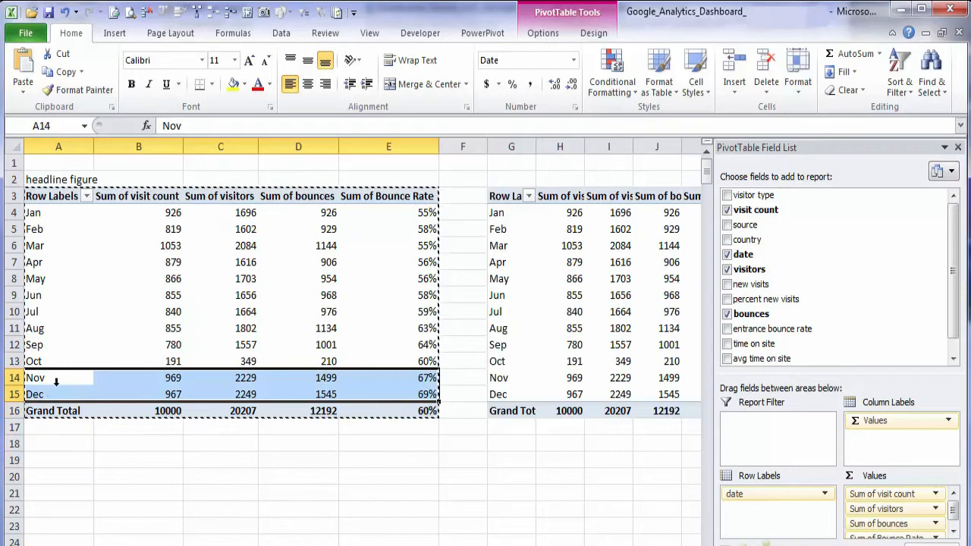
Remove Sum of bounces and Sum of Bounce Rate from the values of the copied PivotTable
{"action": "left_click", "coordinate": [525, 345]}
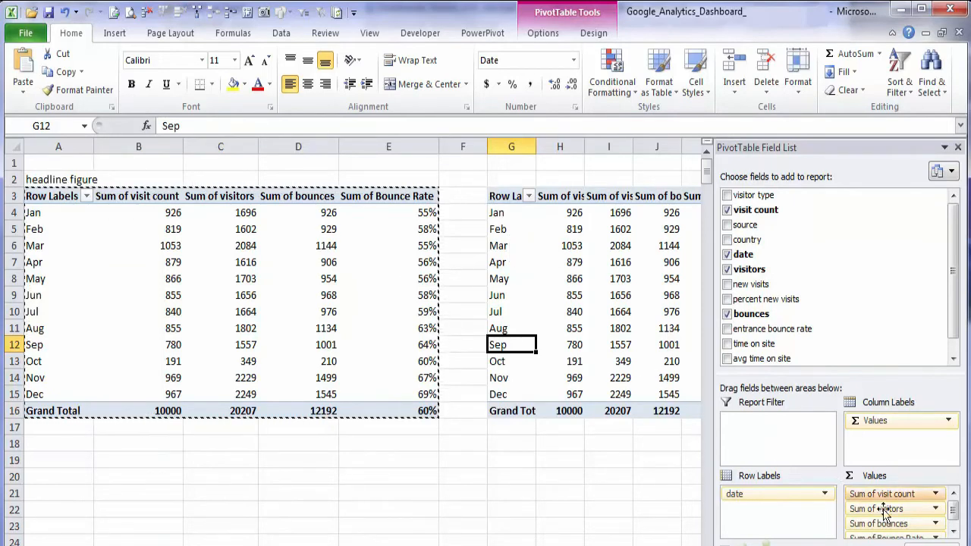
{"action": "left_click_drag", "start_coordinate": [889, 523], "coordinate": [618, 472]}
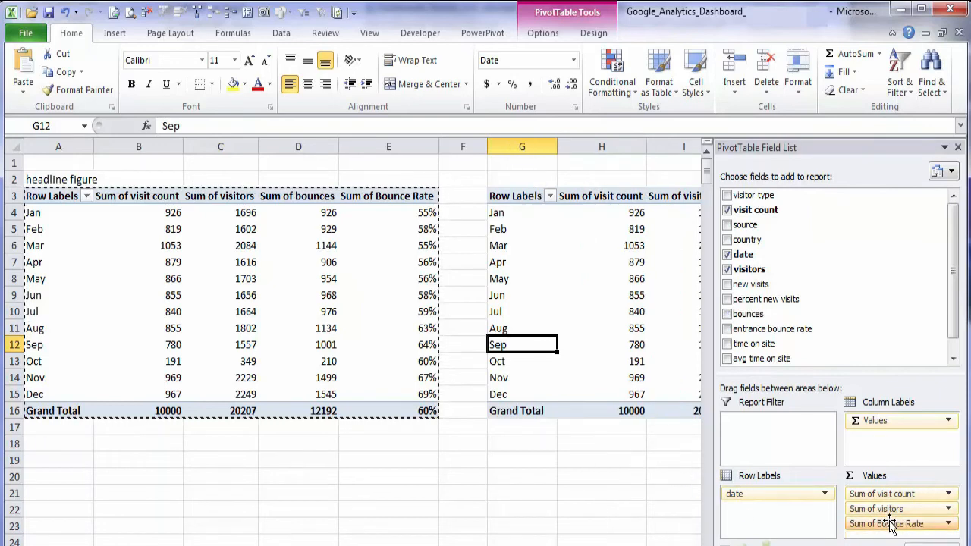
{"action": "left_click_drag", "start_coordinate": [893, 529], "coordinate": [574, 501]}
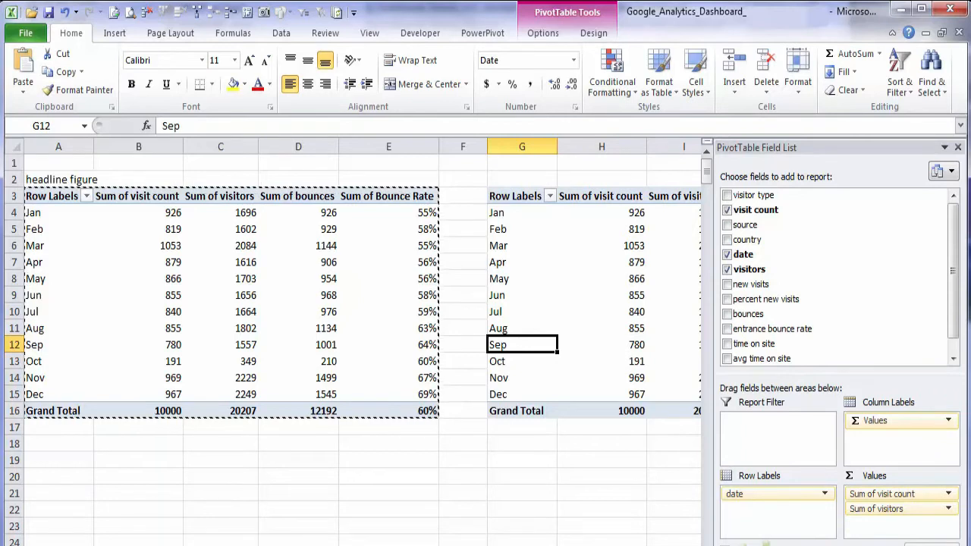
Insert a basic Line PivotChart from the copied PivotTable of monthly visit count and visitors
{"action": "scroll", "coordinate": [607, 182], "scroll_direction": "right", "scroll_amount": 2}
{"action": "left_click", "coordinate": [543, 33]}
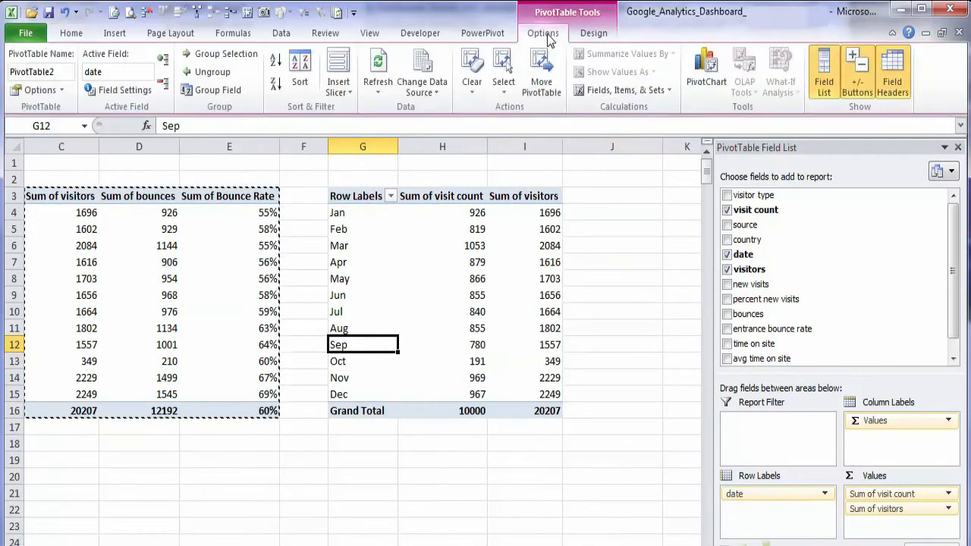
{"action": "left_click", "coordinate": [705, 72]}
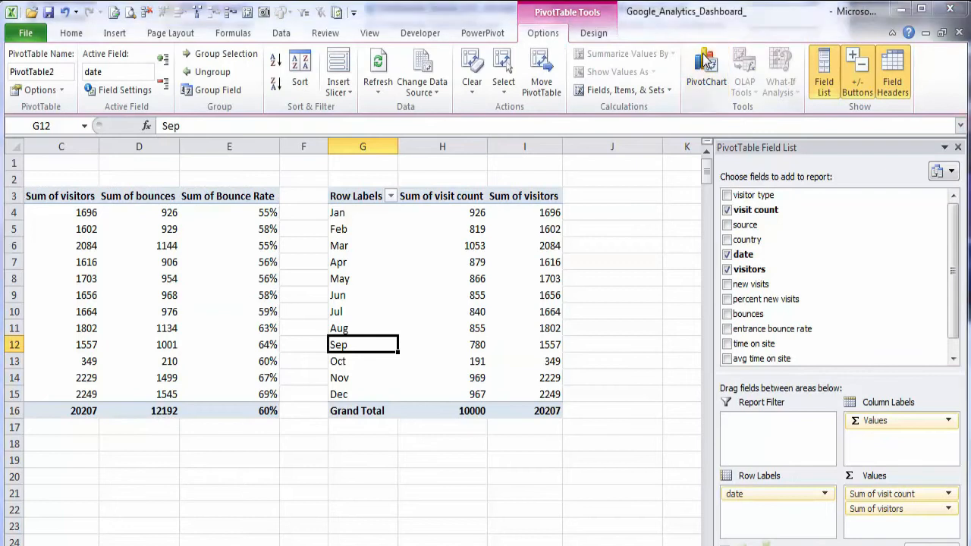
{"action": "left_click", "coordinate": [455, 290]}
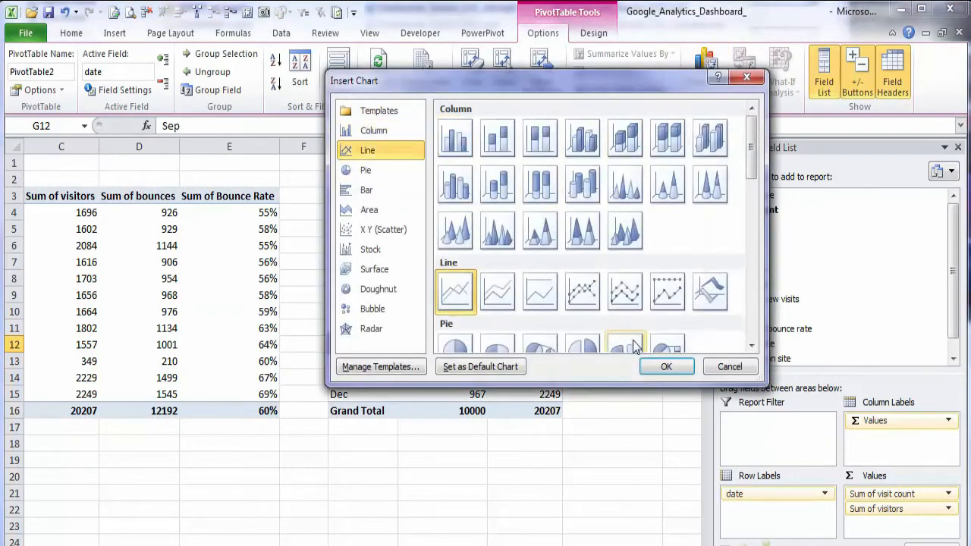
{"action": "left_click", "coordinate": [665, 366]}
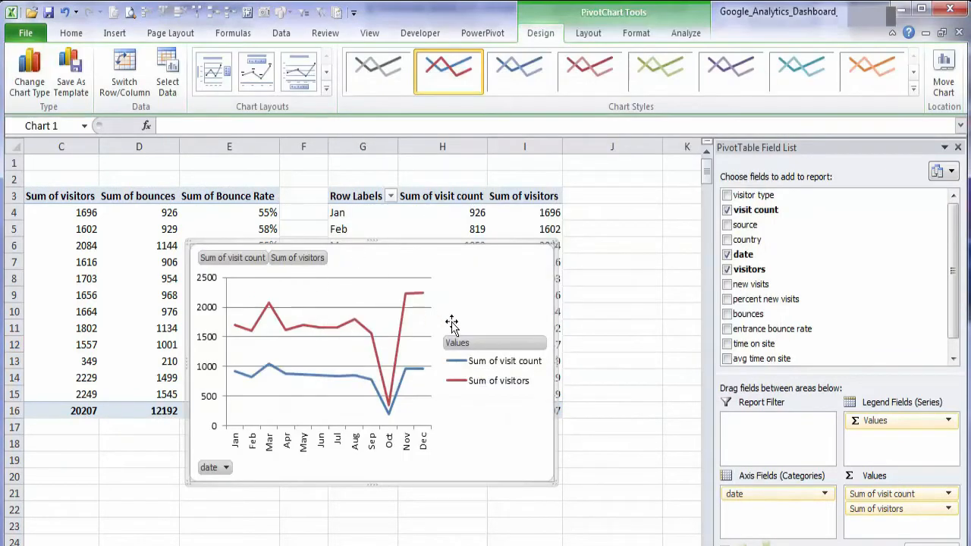
Hide all field buttons on the line PivotChart and apply the orange chart style with markers
{"action": "right_click", "coordinate": [506, 344]}
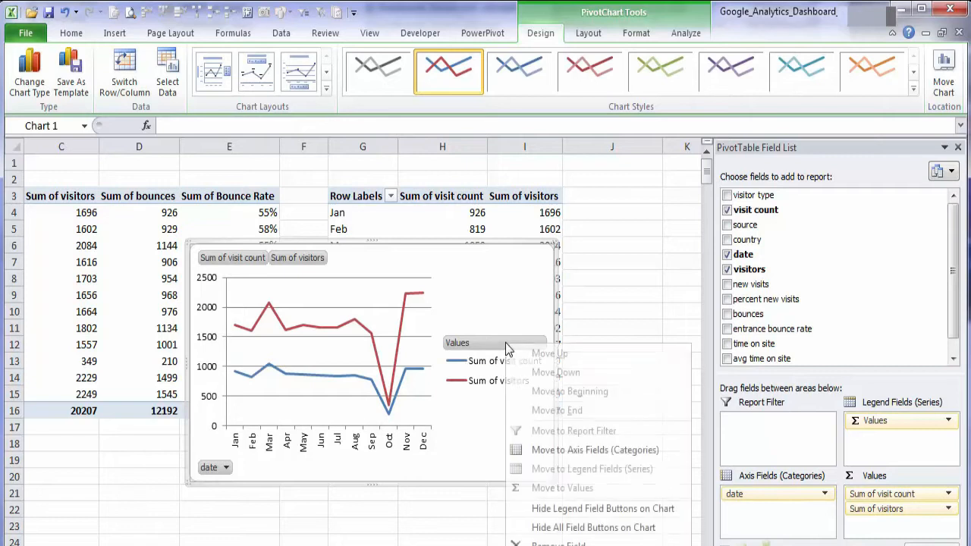
{"action": "left_click", "coordinate": [608, 527]}
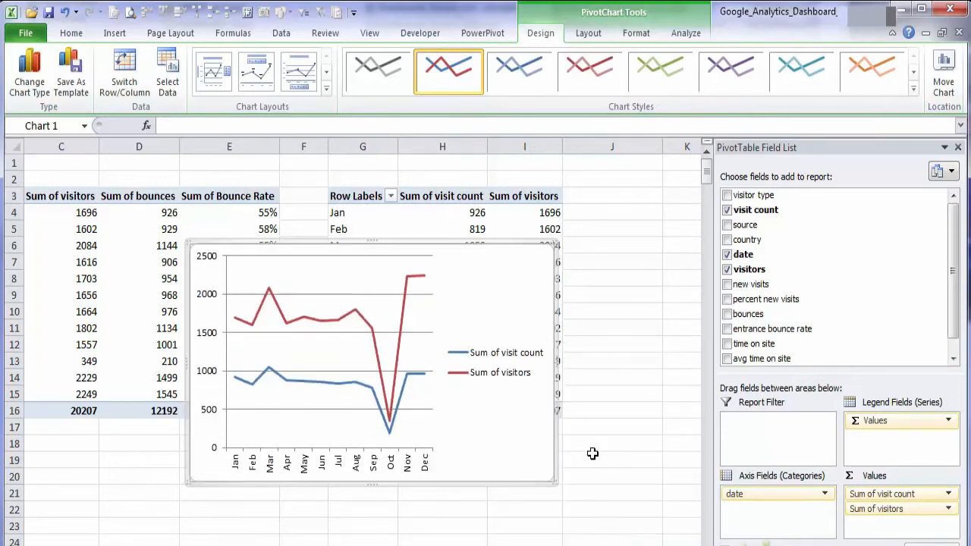
{"action": "left_click", "coordinate": [867, 79]}
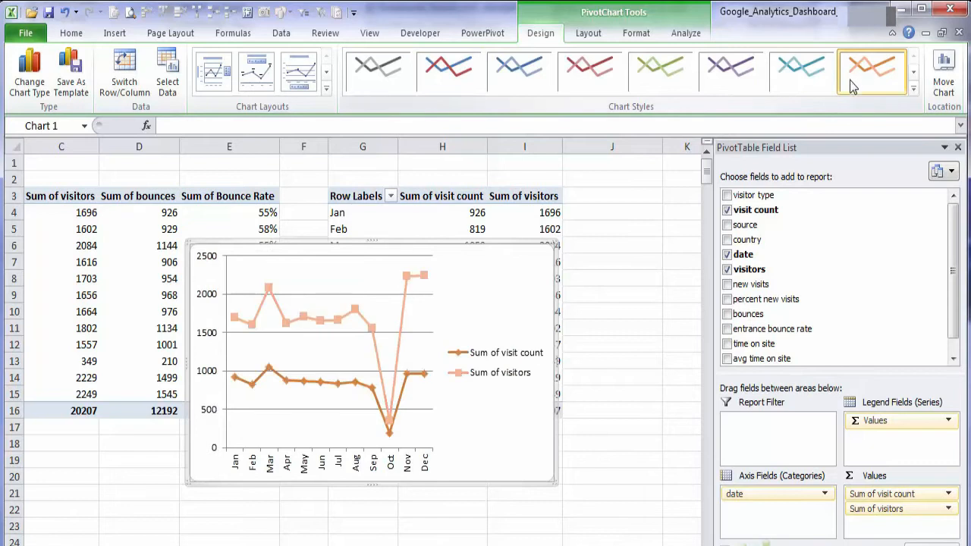
Delete the line PivotChart's legend and move the chart from the Headline Pivots sheet to cell B10 of the dashboard sheet
{"action": "left_click", "coordinate": [502, 364]}
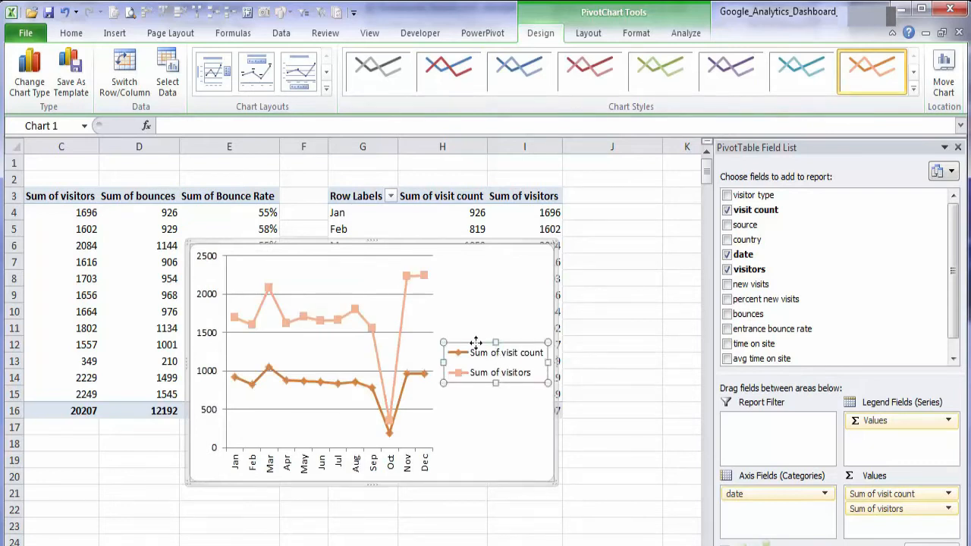
{"action": "key", "text": "Delete"}
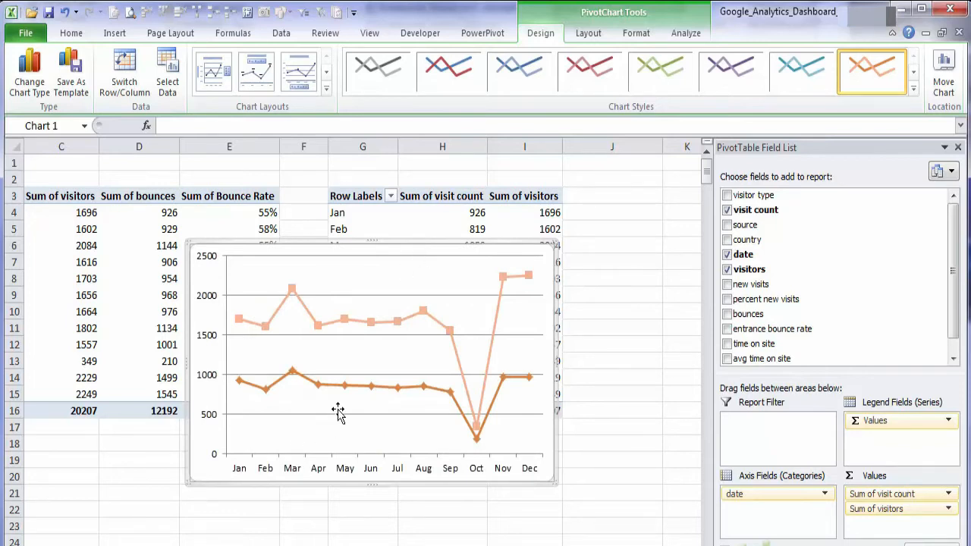
{"action": "key", "text": "ctrl+x"}
{"action": "key", "text": "ctrl+Page_Up"}
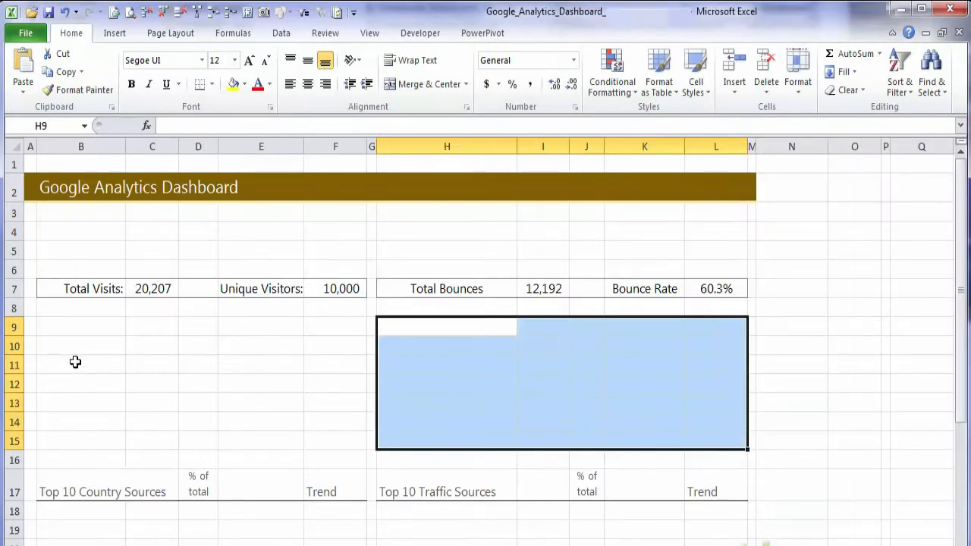
{"action": "left_click", "coordinate": [101, 346]}
{"action": "key", "text": "ctrl+v"}
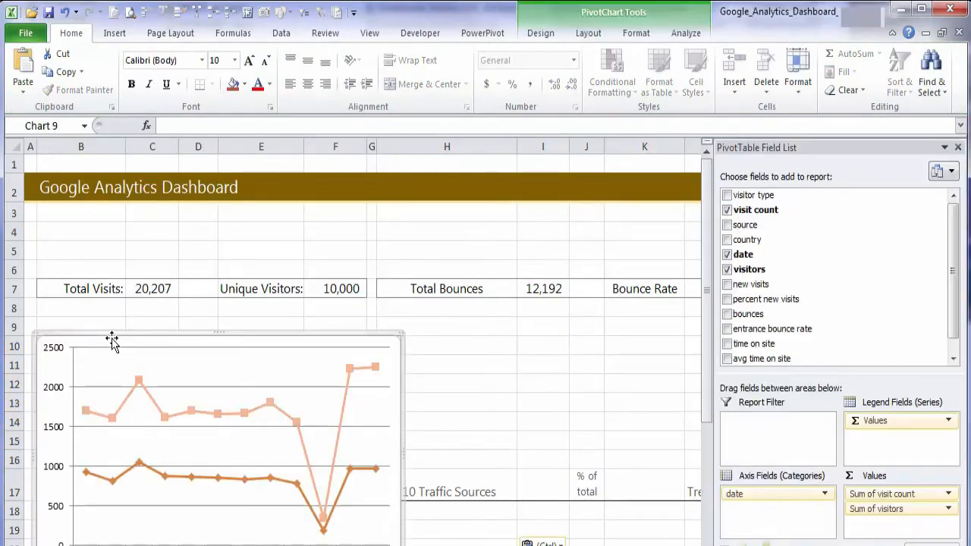
Move the line chart up to row 9 and resize it to snap to cells B9:F16, above Top 10 Country Sources
{"action": "mouse_move", "coordinate": [112, 341]}
{"action": "left_mouse_down"}
{"action": "mouse_move", "coordinate": [113, 305]}
{"action": "mouse_move", "coordinate": [114, 323]}
{"action": "left_mouse_up"}
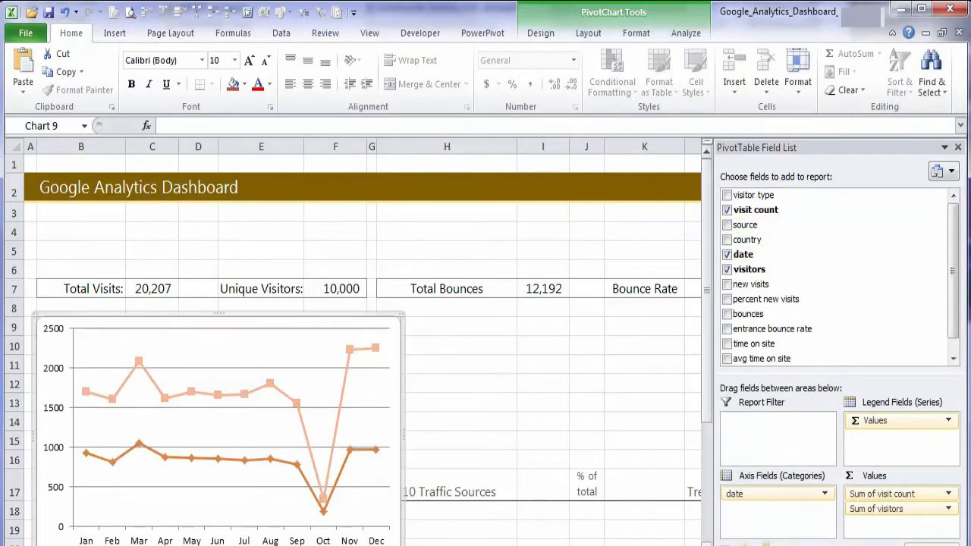
{"action": "scroll", "coordinate": [425, 514], "scroll_direction": "down", "scroll_amount": 1}
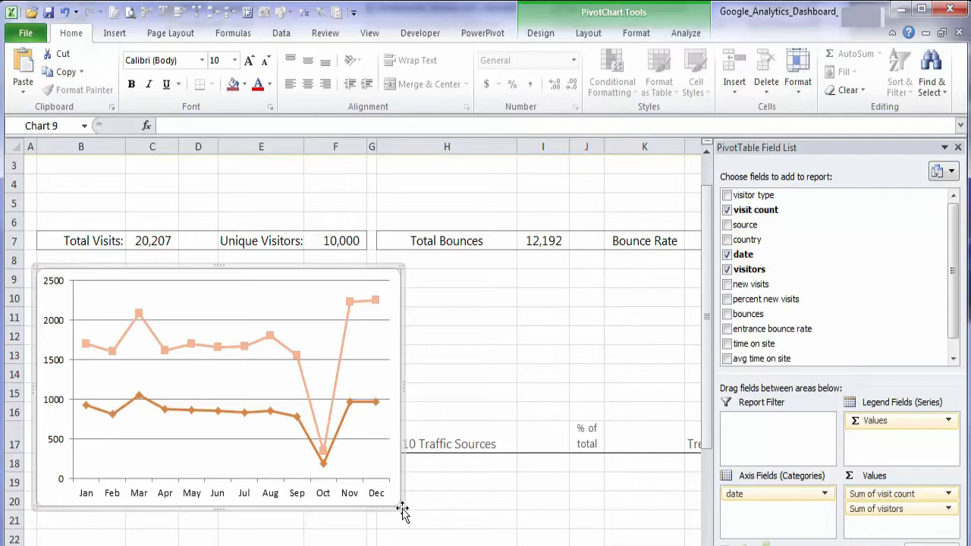
{"action": "left_click_drag", "start_coordinate": [400, 506], "coordinate": [358, 434]}
{"action": "key", "text": "alt"}
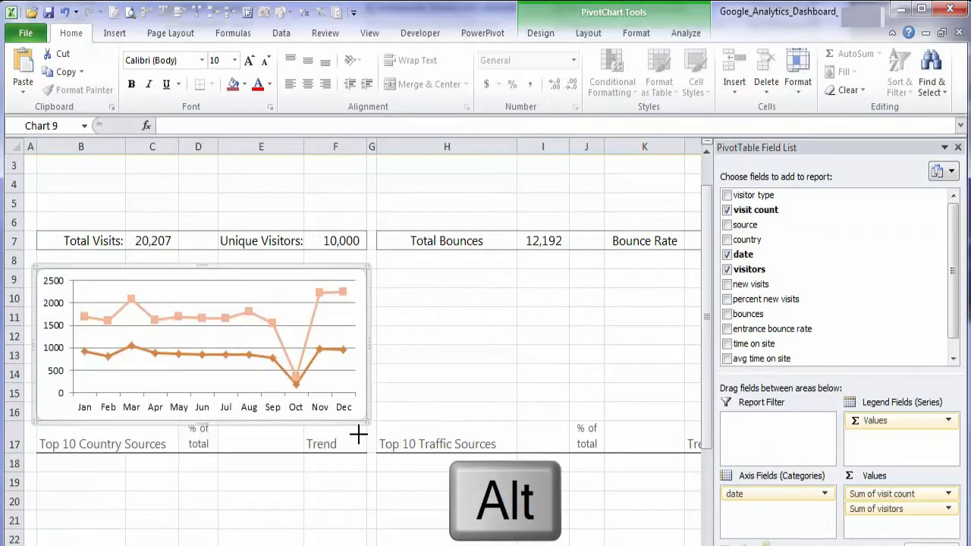
{"action": "left_click", "coordinate": [393, 303]}
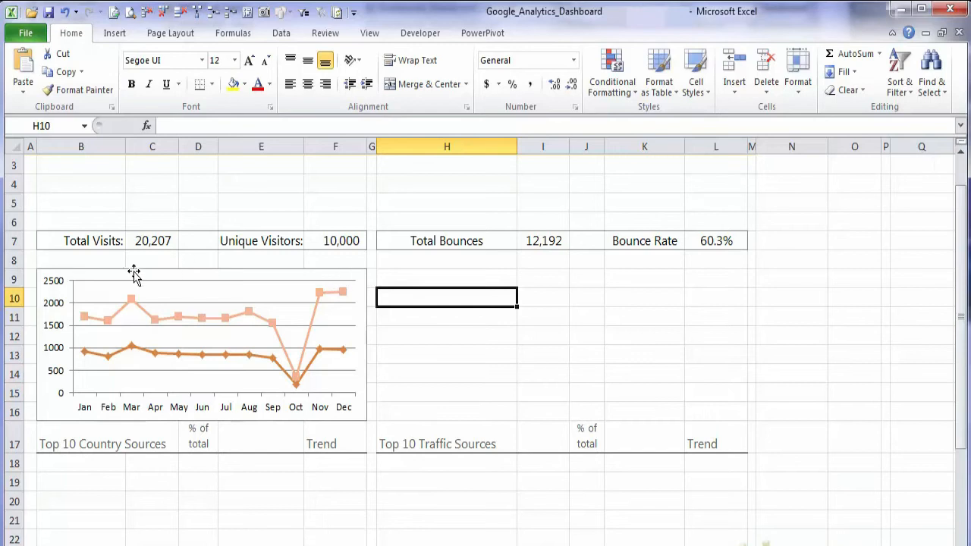
Nudge the line chart up about half a row, closer to the Total Visits and Unique Visitors row
{"action": "left_click", "coordinate": [70, 273]}
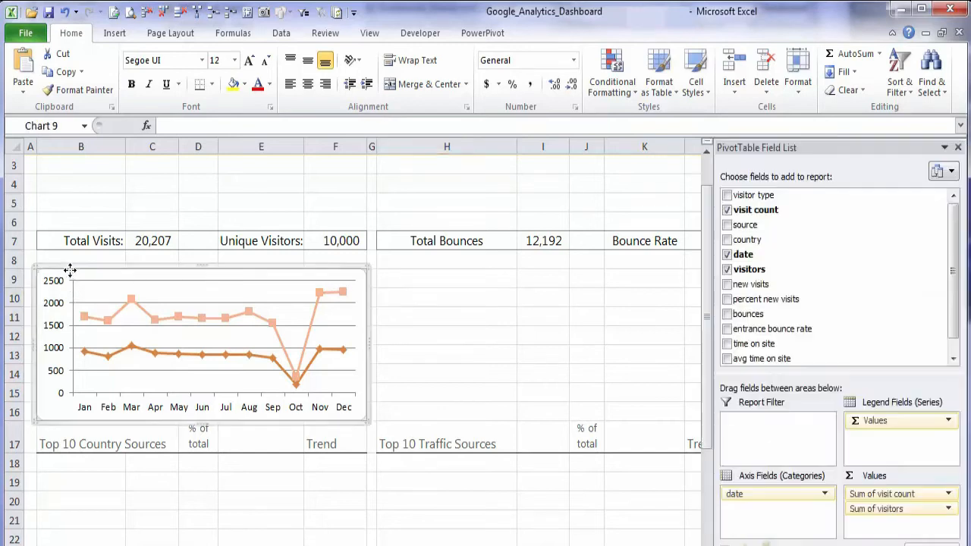
{"action": "left_click", "coordinate": [138, 274], "text": "ctrl"}
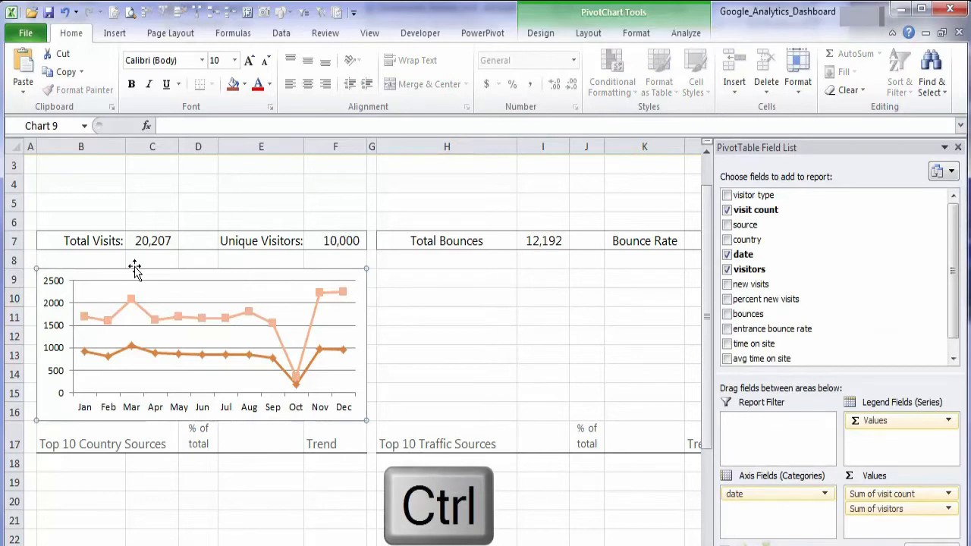
{"action": "key", "text": "Up"}
{"action": "key", "text": "Up"}
{"action": "key", "text": "Up"}
{"action": "key", "text": "Up"}
{"action": "key", "text": "Up"}
{"action": "key", "text": "Up"}
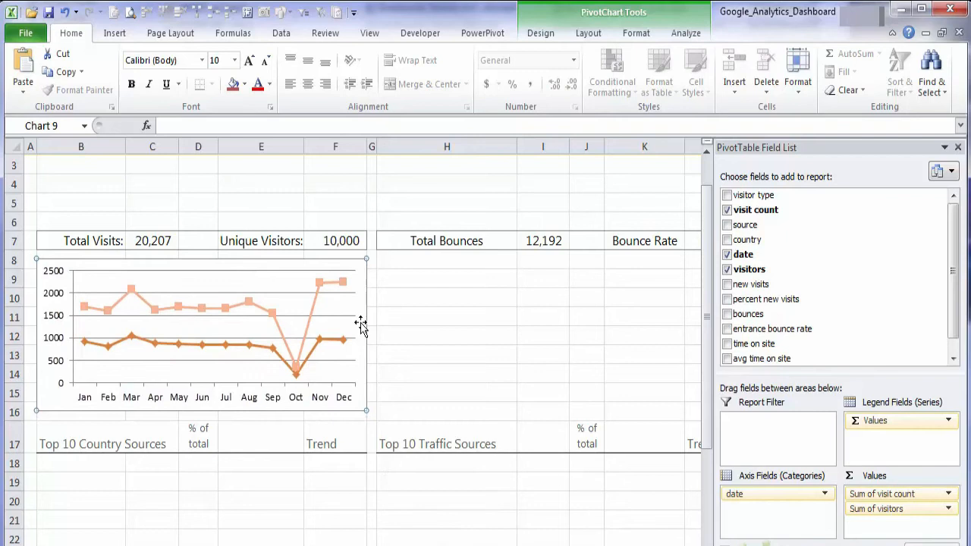
Delete the horizontal gridlines from the line chart on the dashboard
{"action": "left_click", "coordinate": [426, 337]}
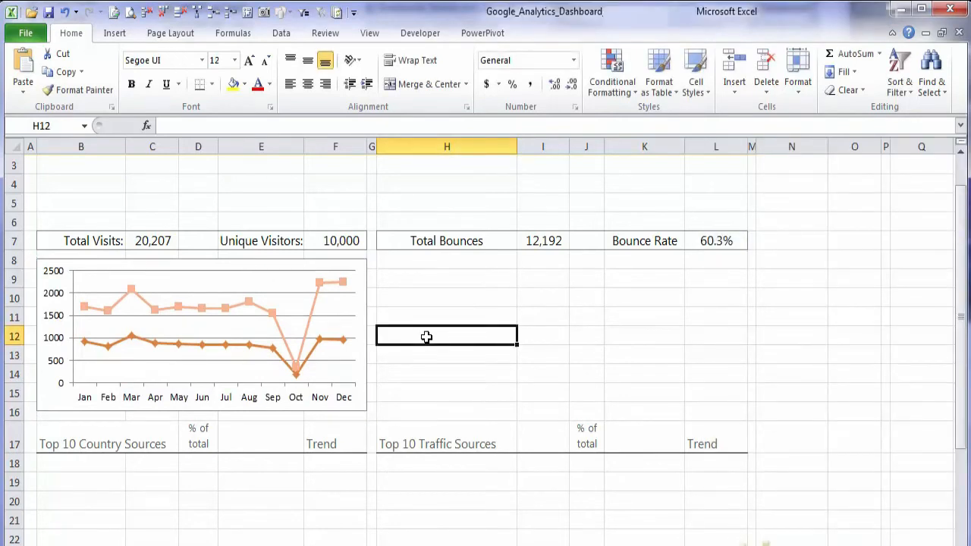
{"action": "left_click", "coordinate": [296, 320]}
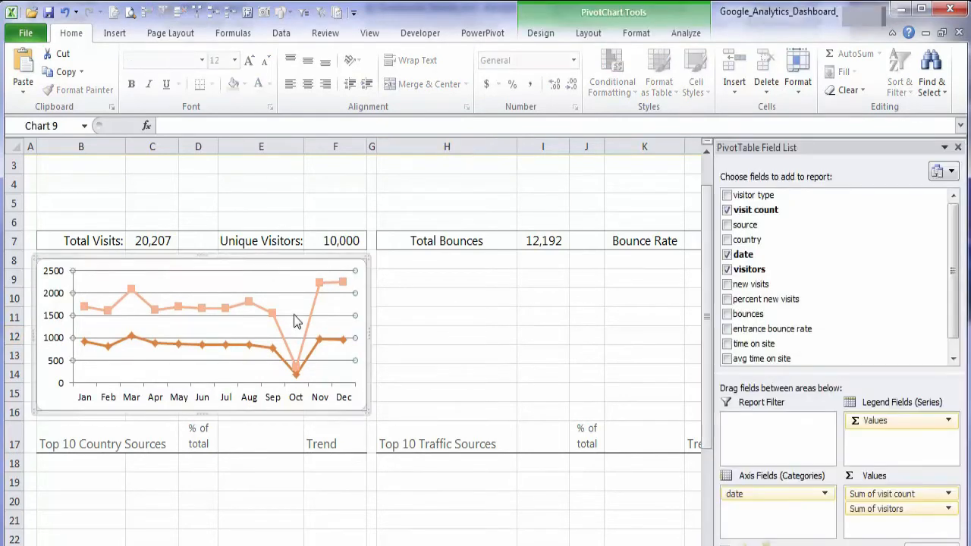
{"action": "key", "text": "Delete"}
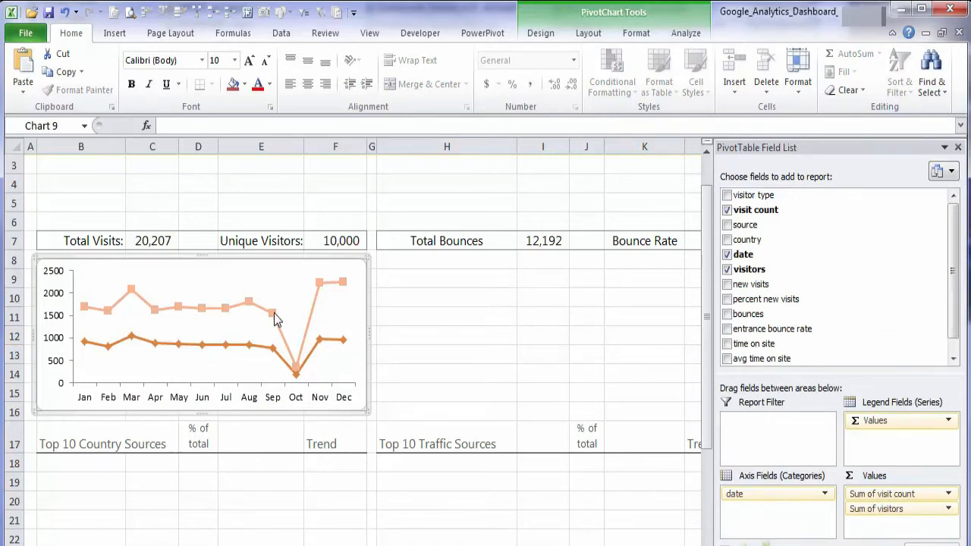
Set the marker type to None for both the visitors and visit count lines of the dashboard chart
{"action": "double_click", "coordinate": [274, 312]}
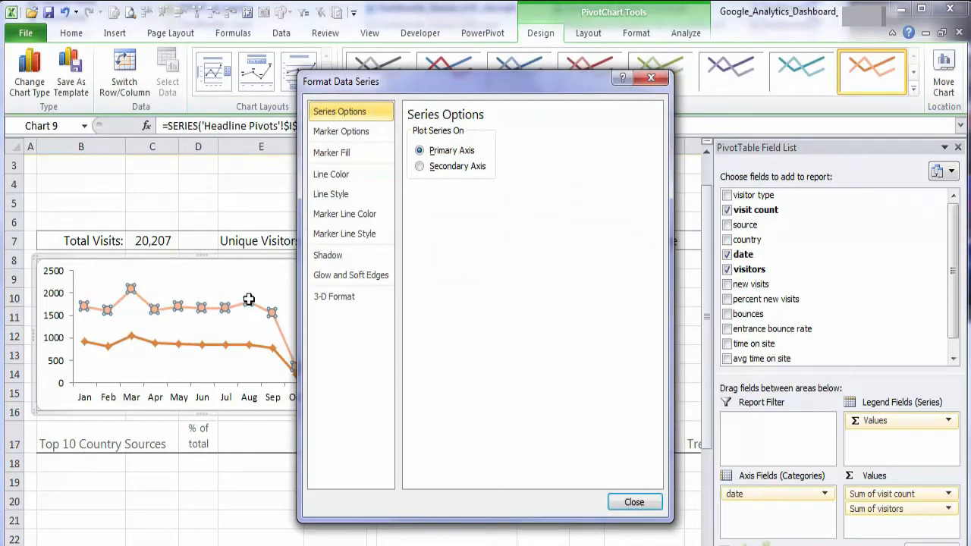
{"action": "left_click_drag", "start_coordinate": [411, 81], "coordinate": [479, 82]}
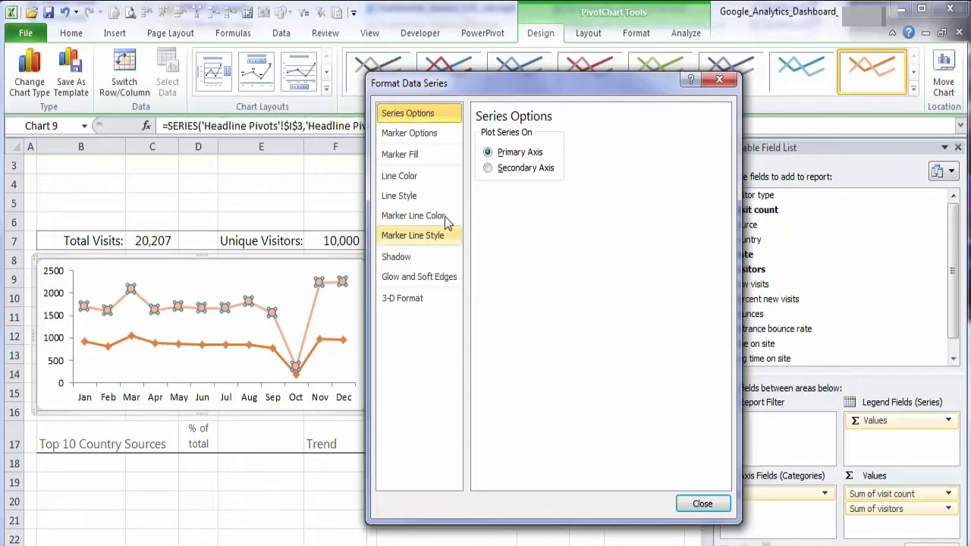
{"action": "left_click", "coordinate": [443, 134]}
{"action": "left_click", "coordinate": [502, 172]}
{"action": "left_click", "coordinate": [324, 343]}
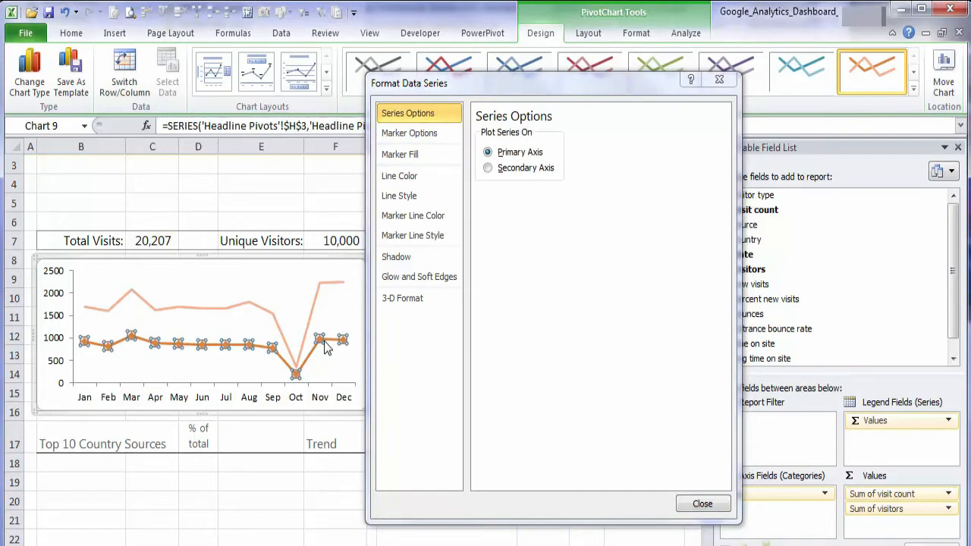
{"action": "left_click", "coordinate": [436, 133]}
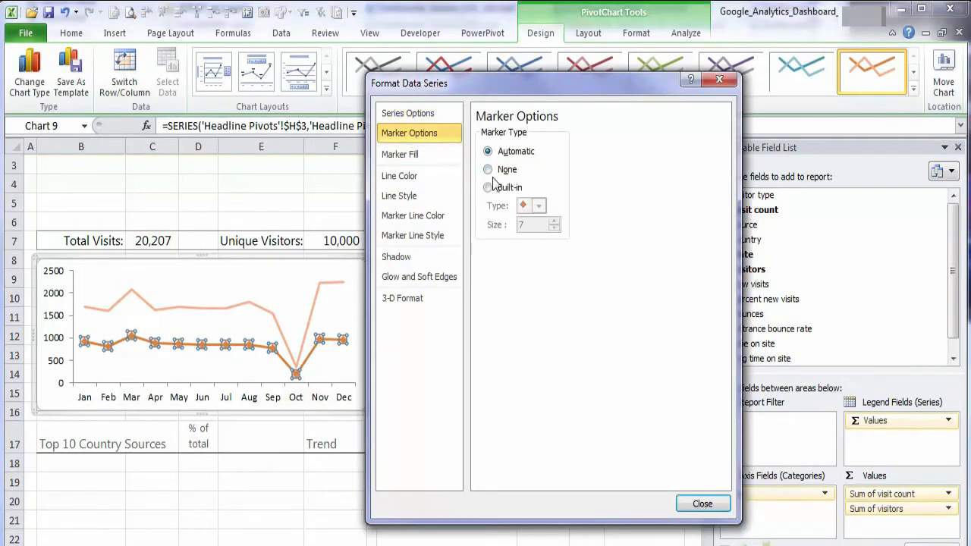
{"action": "left_click", "coordinate": [490, 171]}
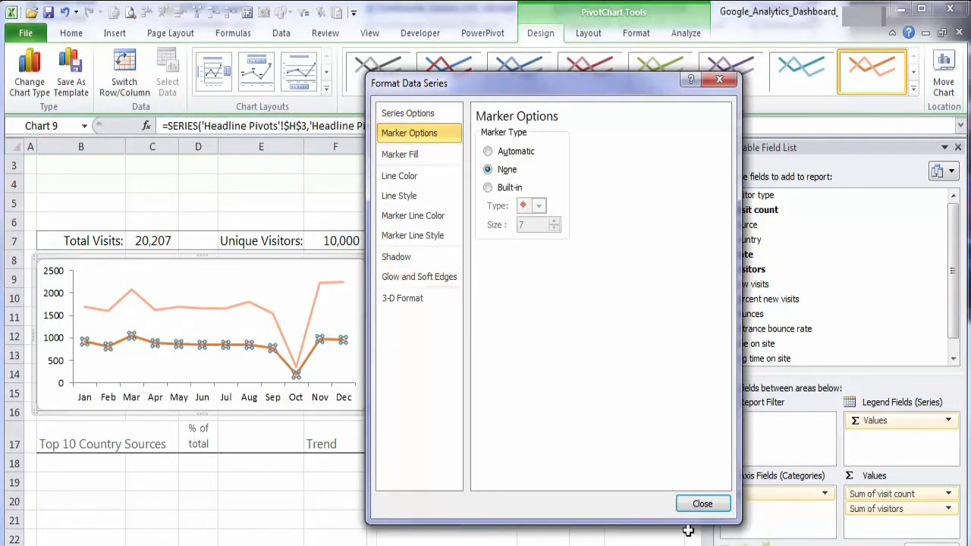
{"action": "left_click", "coordinate": [702, 504]}
{"action": "left_click", "coordinate": [472, 386]}
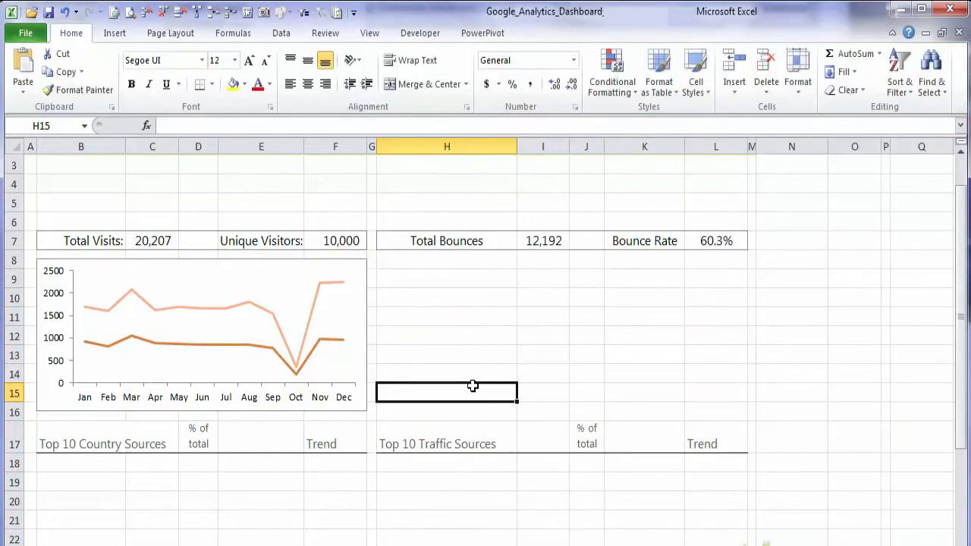
Copy the whole original monthly PivotTable at A3 on the Headline Pivots sheet and paste the duplicate at cell K3
{"action": "left_click_drag", "start_coordinate": [426, 275], "coordinate": [710, 367]}
{"action": "left_click", "coordinate": [593, 311]}
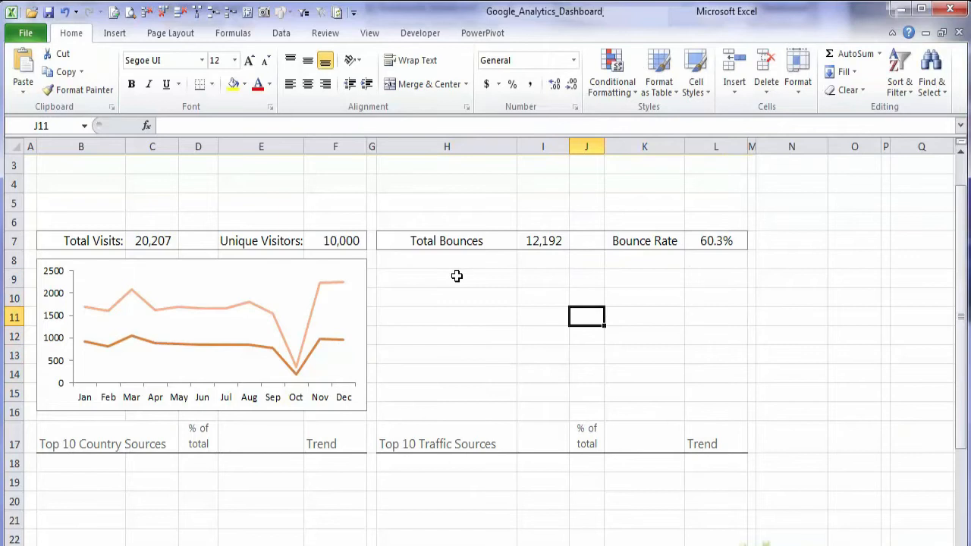
{"action": "left_click", "coordinate": [177, 545]}
{"action": "left_click", "coordinate": [118, 218]}
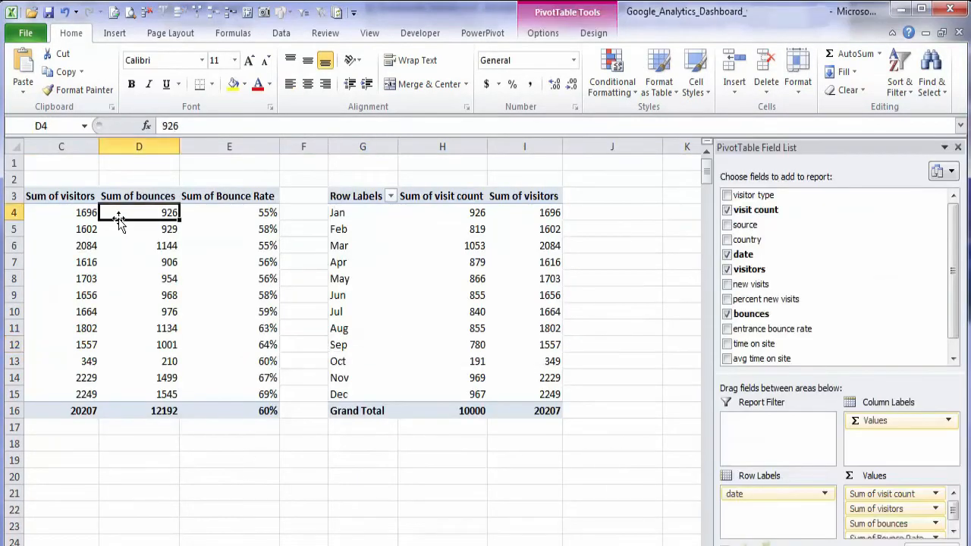
{"action": "key", "text": "ctrl+Home"}
{"action": "left_click_drag", "start_coordinate": [65, 196], "coordinate": [383, 410]}
{"action": "key", "text": "ctrl+c"}
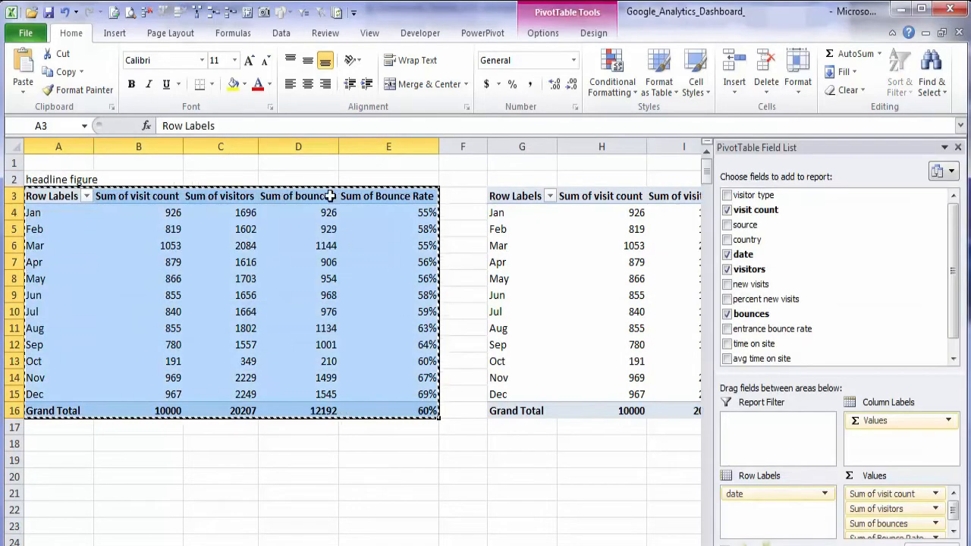
{"action": "left_click", "coordinate": [661, 196]}
{"action": "key", "text": "Right"}
{"action": "key", "text": "Right"}
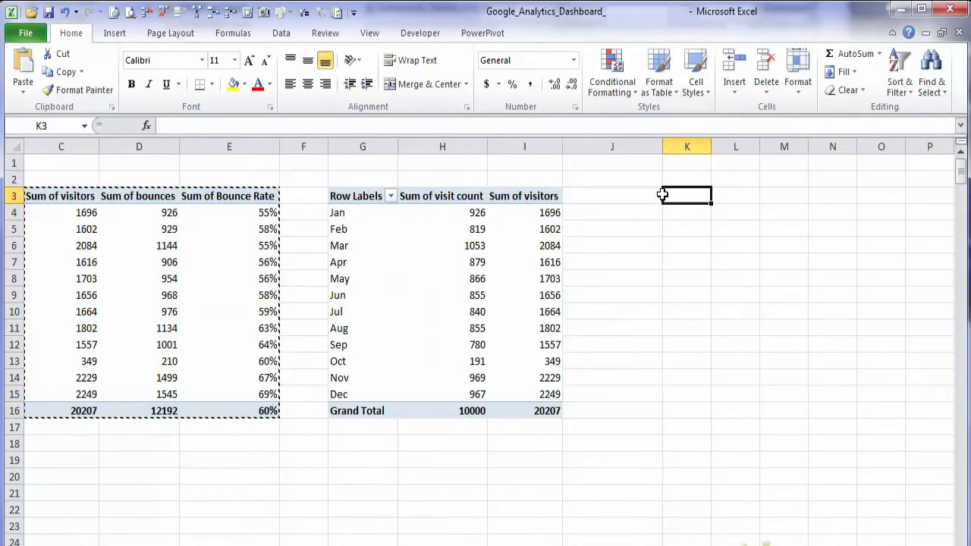
{"action": "key", "text": "ctrl+v"}
Narrow column J and remove Sum of visit count and Sum of visitors from the values of the PivotTable at K3
{"action": "left_click_drag", "start_coordinate": [662, 150], "coordinate": [602, 147]}
{"action": "left_click", "coordinate": [444, 228]}
{"action": "left_click", "coordinate": [627, 245]}
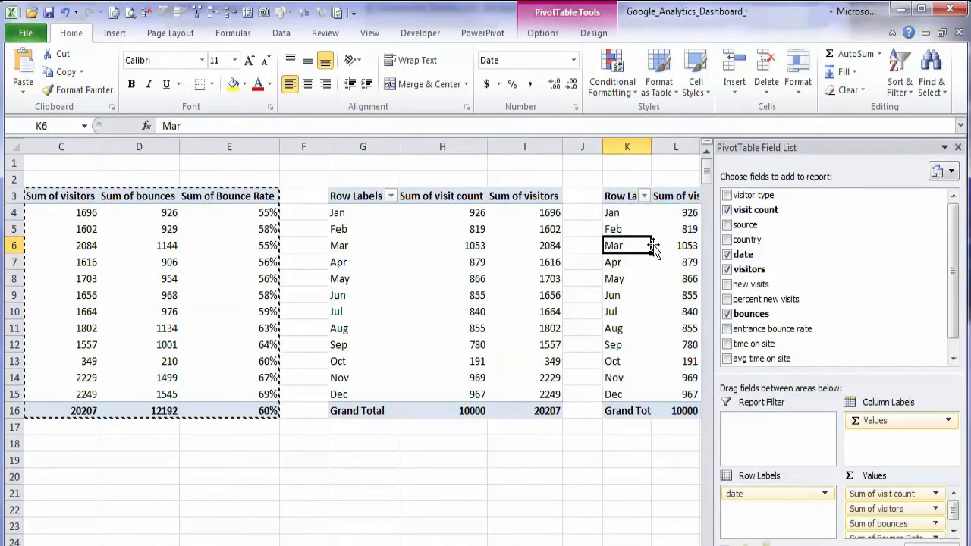
{"action": "left_click_drag", "start_coordinate": [861, 493], "coordinate": [667, 512]}
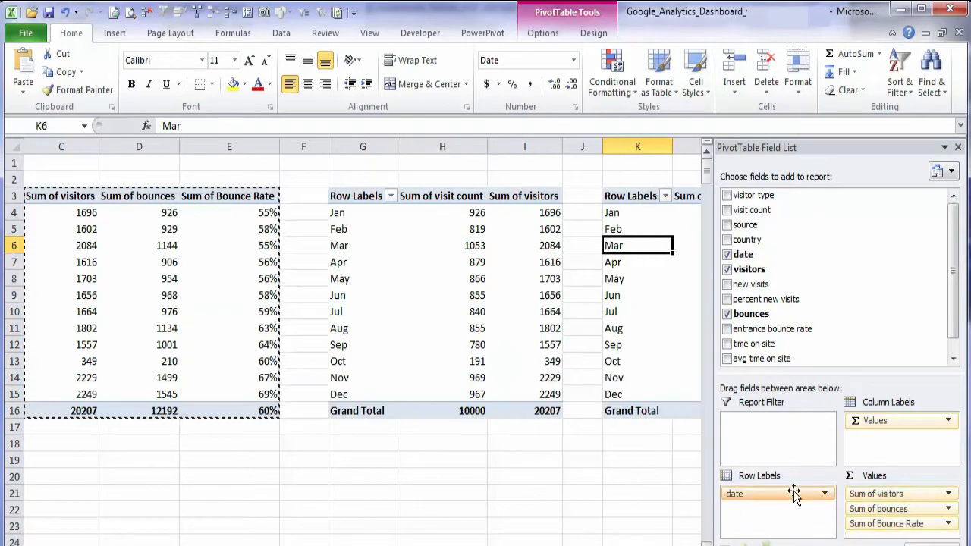
{"action": "left_click_drag", "start_coordinate": [862, 493], "coordinate": [570, 507]}
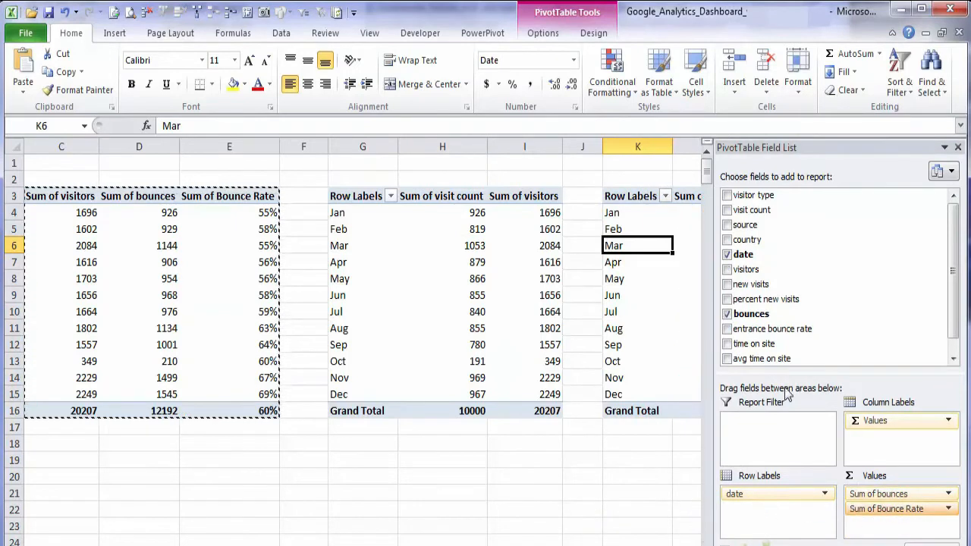
Copy the whole bounces and bounce rate PivotTable at K3 and paste the duplicate at cell N3
{"action": "left_click_drag", "start_coordinate": [637, 196], "coordinate": [576, 312]}
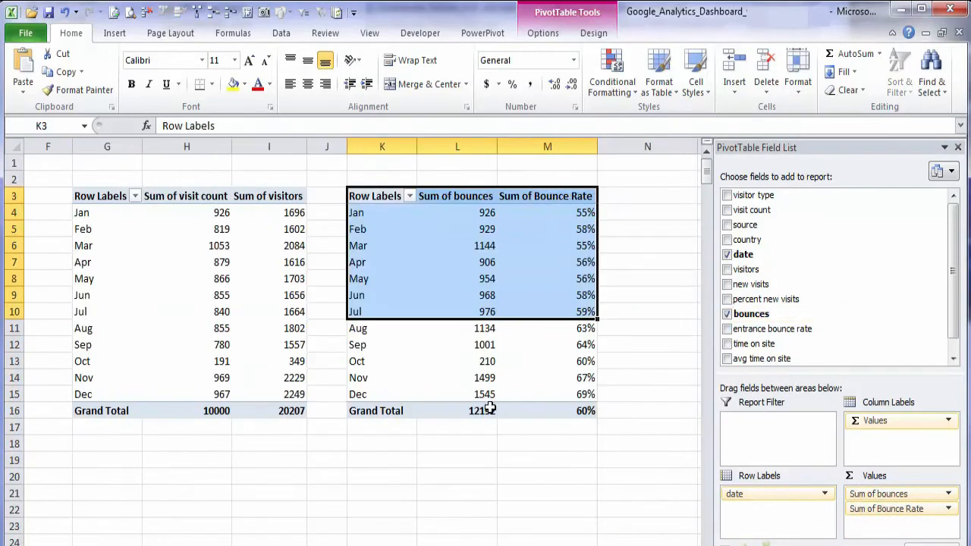
{"action": "left_click", "coordinate": [535, 410], "text": "shift"}
{"action": "key", "text": "ctrl+c"}
{"action": "left_click", "coordinate": [622, 182]}
{"action": "left_click", "coordinate": [623, 196]}
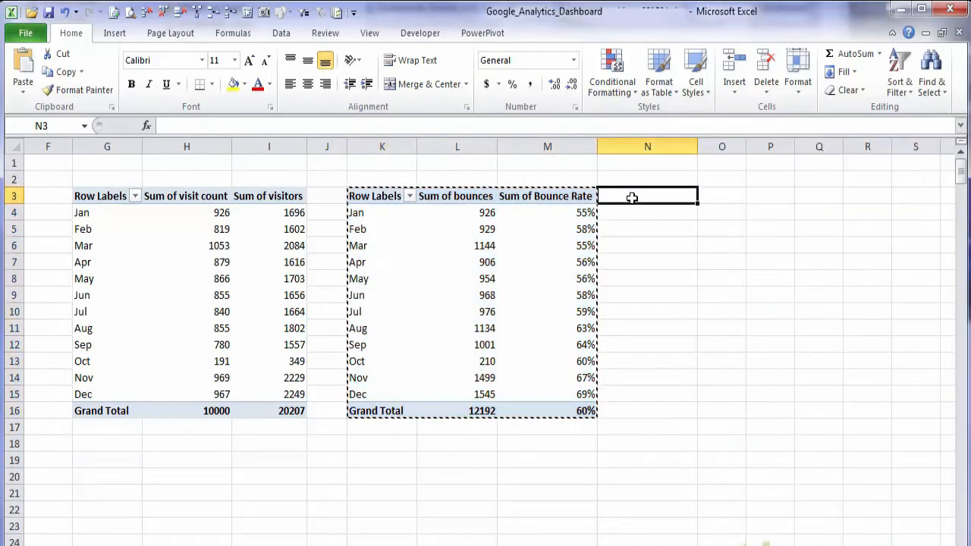
{"action": "key", "text": "ctrl+v"}
Remove Sum of Bounce Rate from the PivotTable at K3 and Sum of bounces from the PivotTable at N3
{"action": "left_click", "coordinate": [534, 250]}
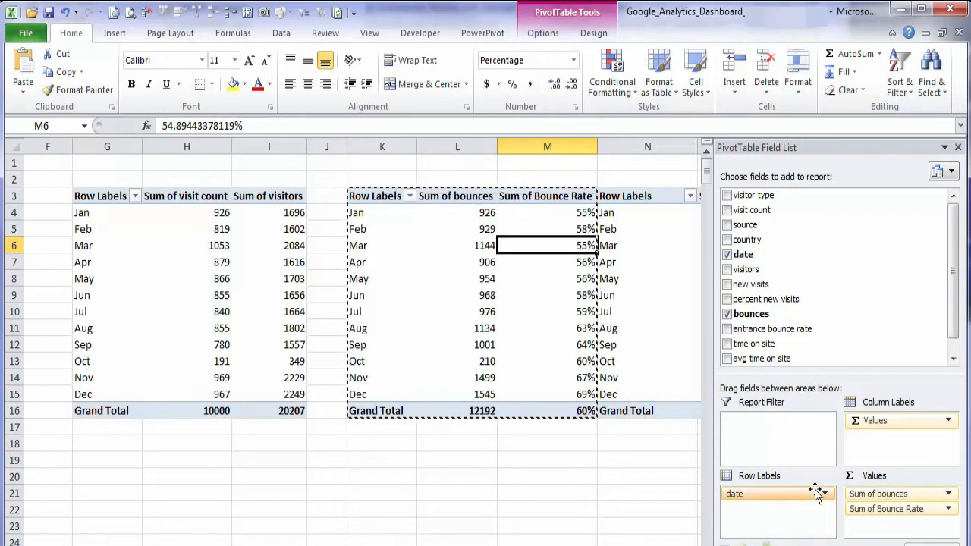
{"action": "left_click_drag", "start_coordinate": [880, 510], "coordinate": [656, 535]}
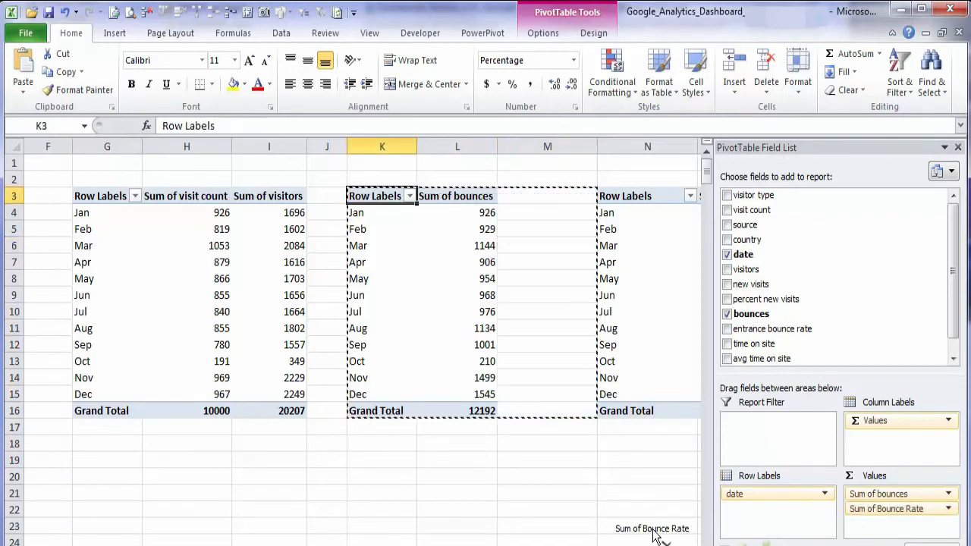
{"action": "left_click", "coordinate": [630, 334]}
{"action": "left_click_drag", "start_coordinate": [906, 498], "coordinate": [536, 392]}
Narrow the empty column M between the bounces and bounce rate PivotTables
{"action": "left_click", "coordinate": [536, 393]}
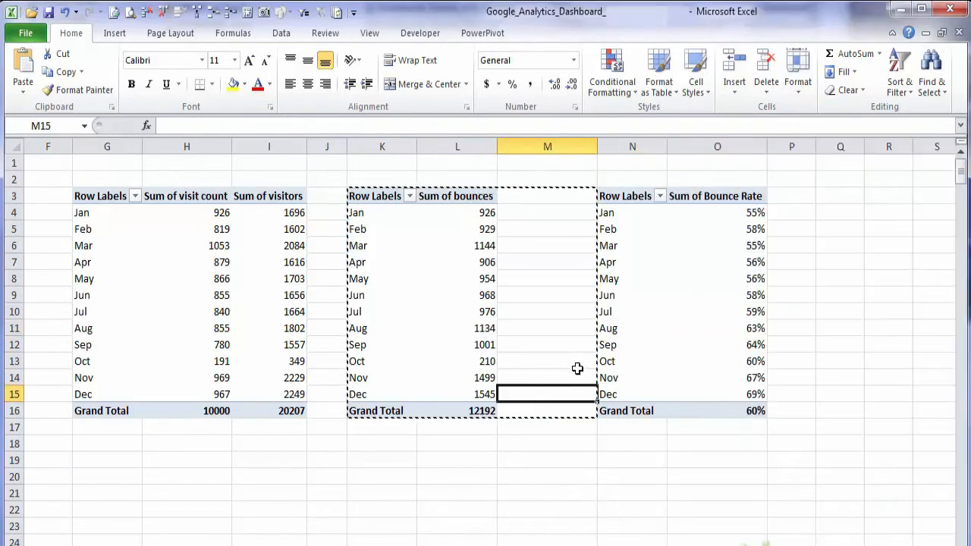
{"action": "left_click_drag", "start_coordinate": [597, 146], "coordinate": [512, 146]}
{"action": "left_click", "coordinate": [483, 452]}
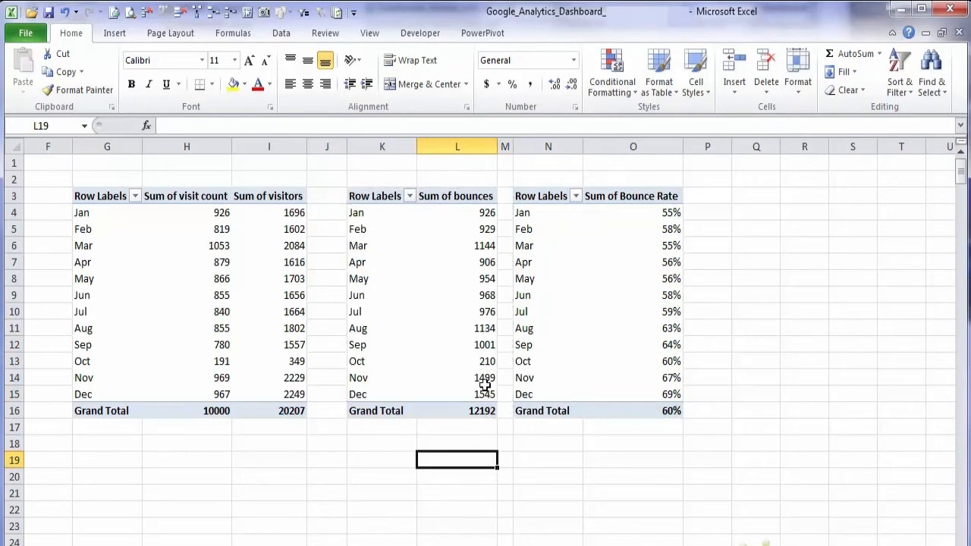
Insert a line PivotChart from the bounces PivotTable at K3 and apply the orange line-with-markers chart style
{"action": "left_click", "coordinate": [454, 311]}
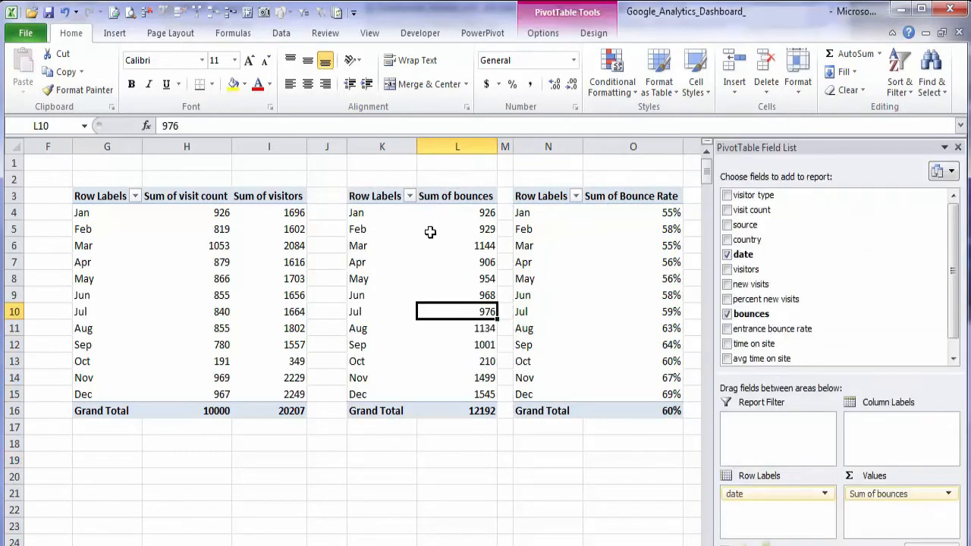
{"action": "left_click", "coordinate": [552, 38]}
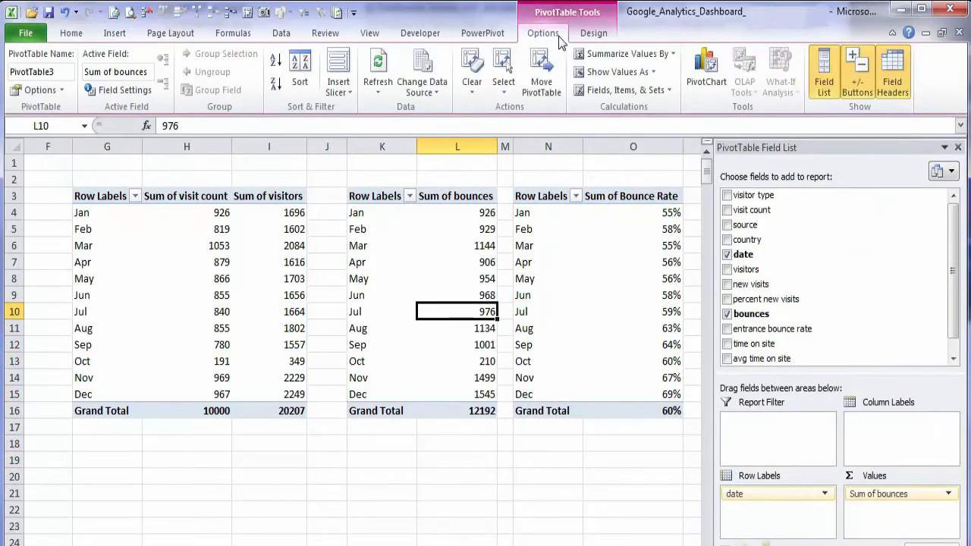
{"action": "left_click", "coordinate": [708, 69]}
{"action": "left_click", "coordinate": [453, 297]}
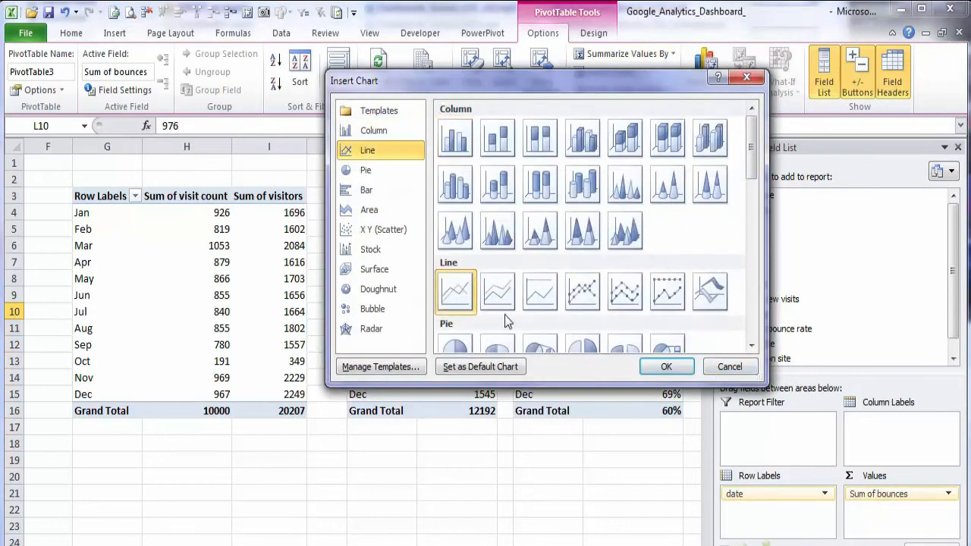
{"action": "left_click", "coordinate": [672, 380]}
{"action": "left_click", "coordinate": [871, 72]}
Remove the legend, title, gridlines and all field buttons from the bounces PivotChart
{"action": "left_click", "coordinate": [529, 384]}
{"action": "key", "text": "Delete"}
{"action": "left_click", "coordinate": [373, 278]}
{"action": "key", "text": "Delete"}
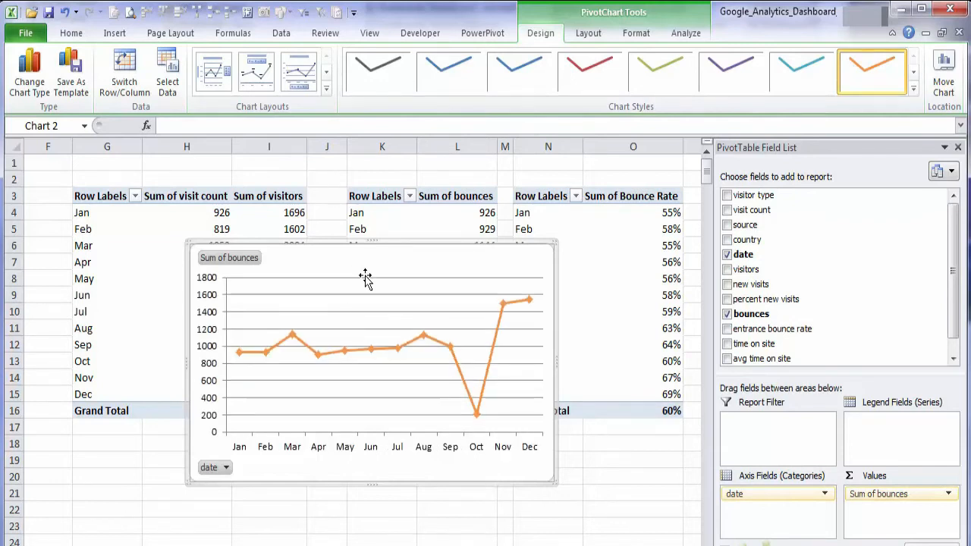
{"action": "right_click", "coordinate": [248, 260]}
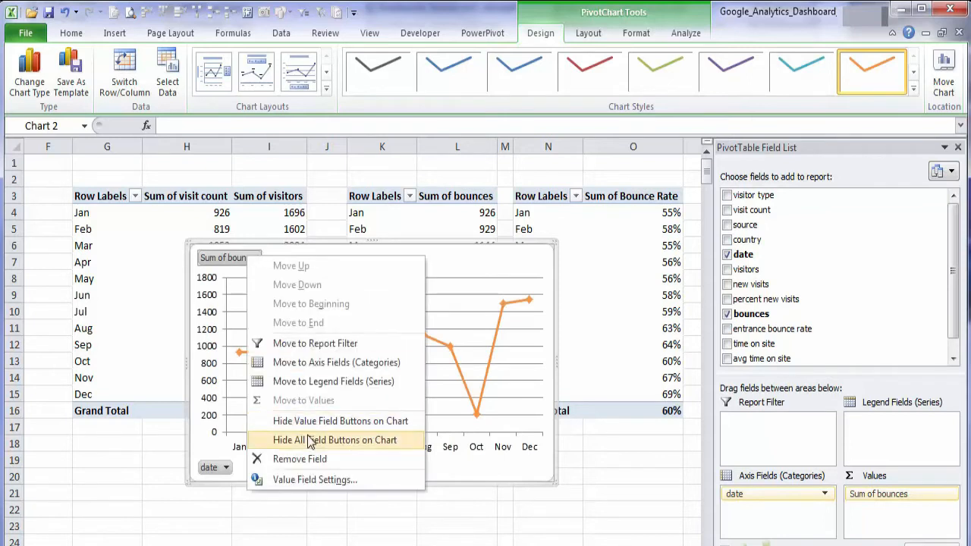
{"action": "left_click", "coordinate": [312, 440]}
{"action": "left_click", "coordinate": [360, 322]}
{"action": "key", "text": "Delete"}
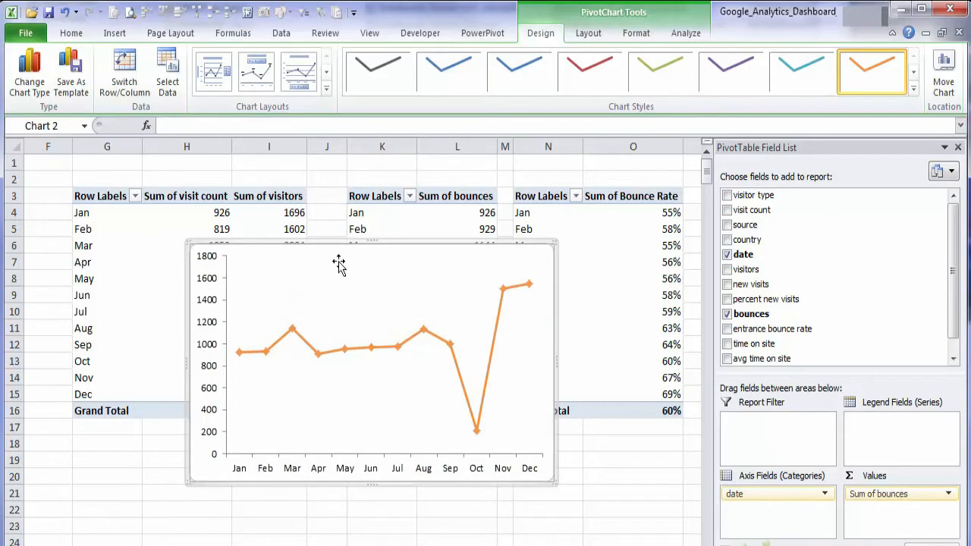
Move the bounces chart from the Headline Pivots sheet to the dashboard, directly beneath the Total Bounces row at column H
{"action": "key", "text": "ctrl+x"}
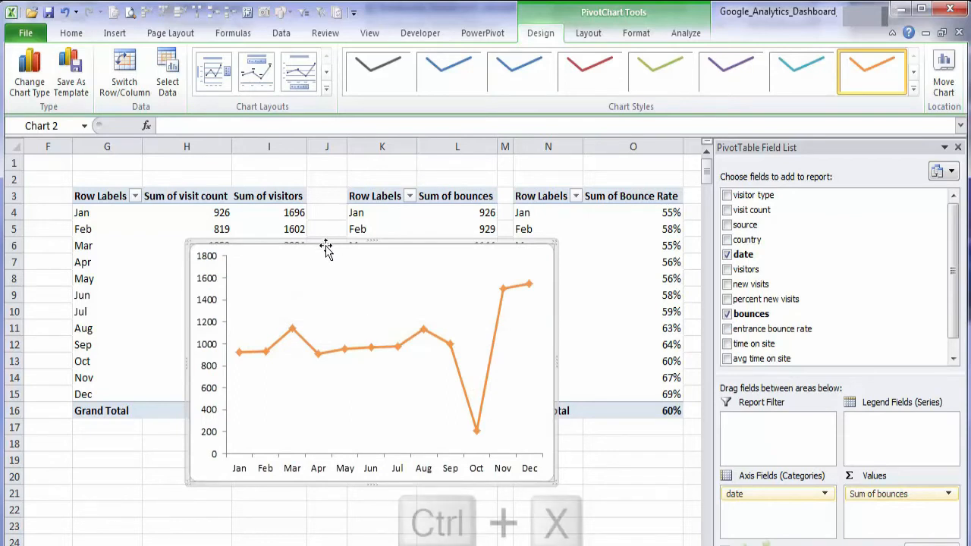
{"action": "key", "text": "ctrl+Page_Up"}
{"action": "left_click", "coordinate": [427, 275]}
{"action": "key", "text": "ctrl+v"}
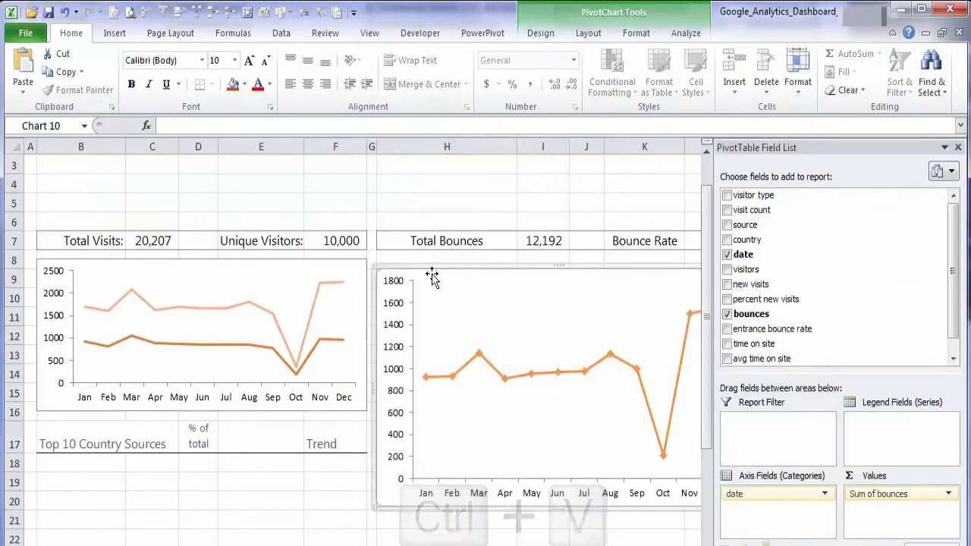
{"action": "left_click_drag", "start_coordinate": [428, 274], "coordinate": [430, 257]}
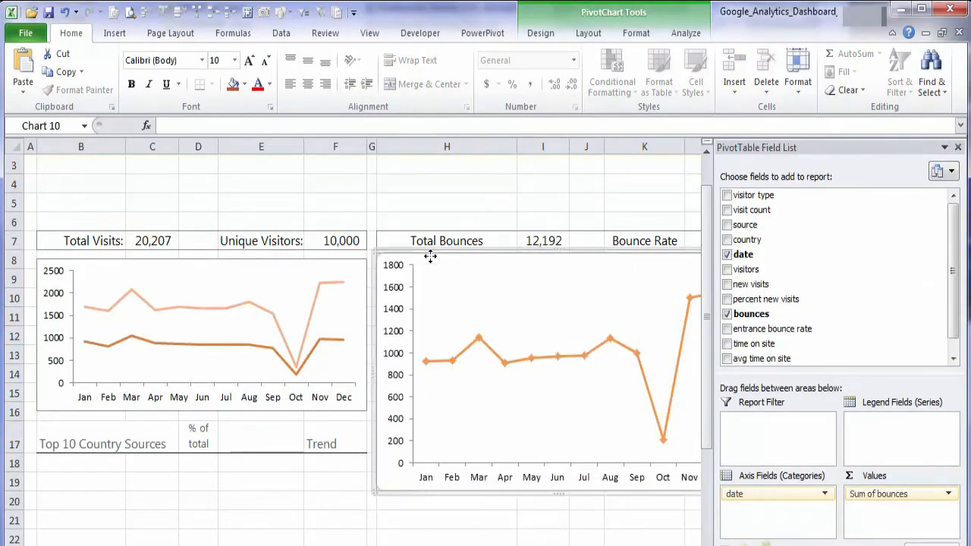
Close the field list and resize the bounces chart to span columns H to L down to row 12
{"action": "left_click", "coordinate": [958, 148]}
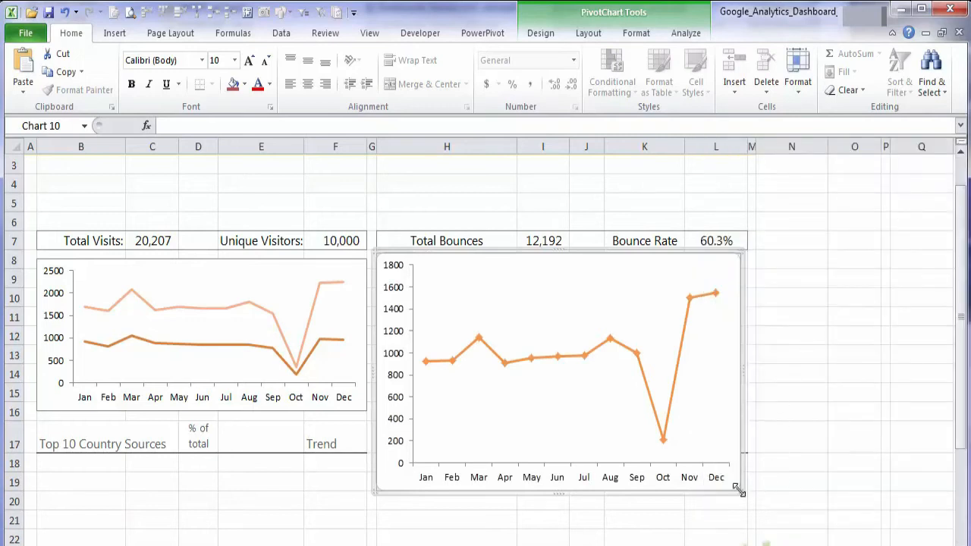
{"action": "left_click_drag", "start_coordinate": [737, 489], "coordinate": [746, 331]}
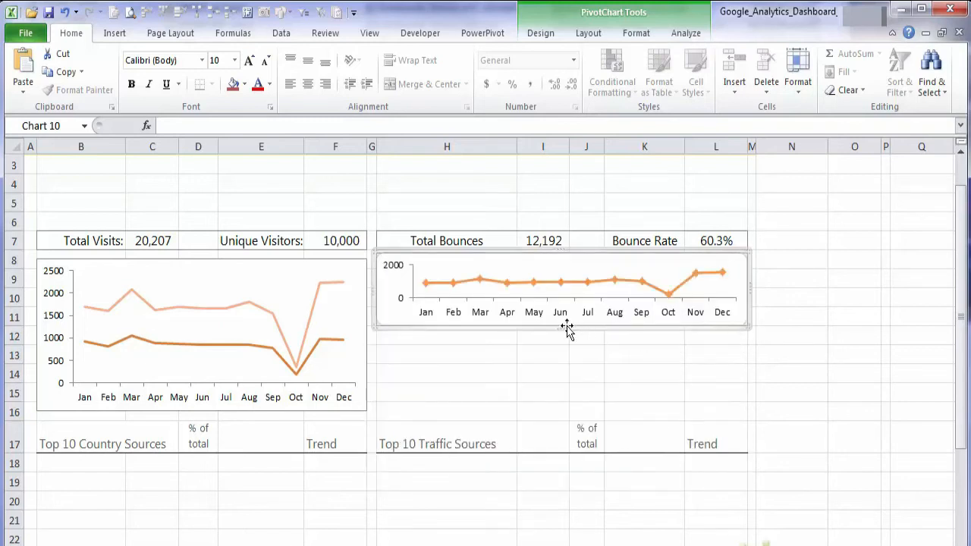
{"action": "left_click_drag", "start_coordinate": [561, 336], "coordinate": [561, 342]}
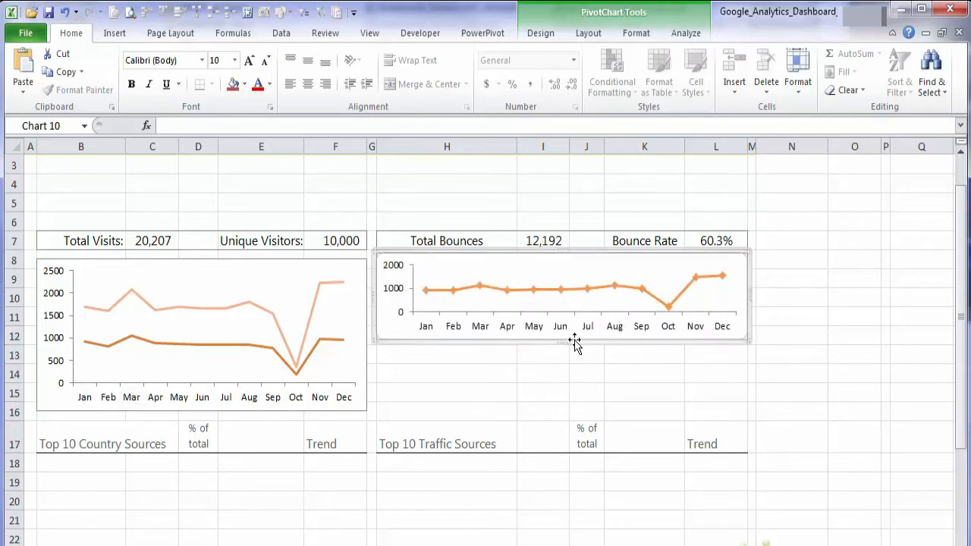
Remove the data point markers from the bounces line on the dashboard chart
{"action": "double_click", "coordinate": [533, 290]}
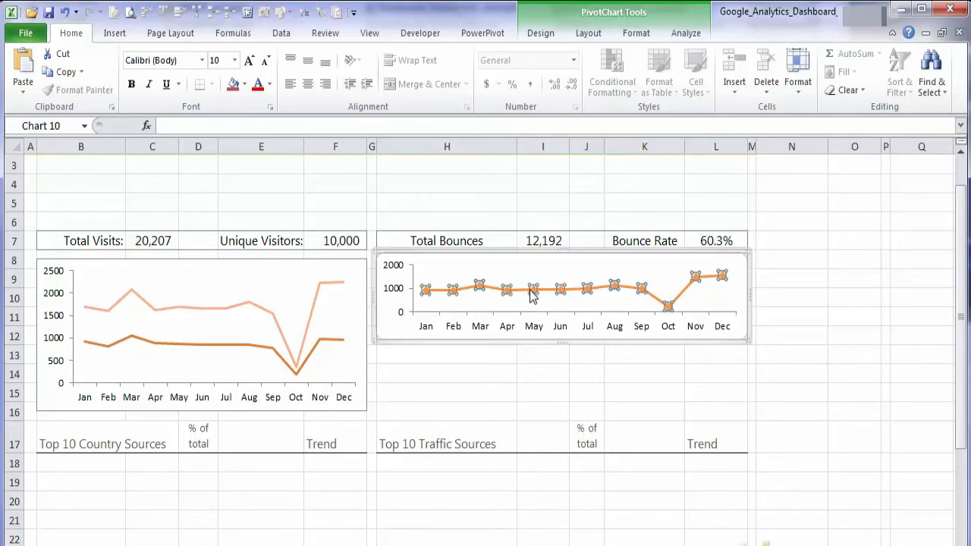
{"action": "left_click", "coordinate": [417, 136]}
{"action": "left_click", "coordinate": [489, 169]}
{"action": "left_click", "coordinate": [703, 501]}
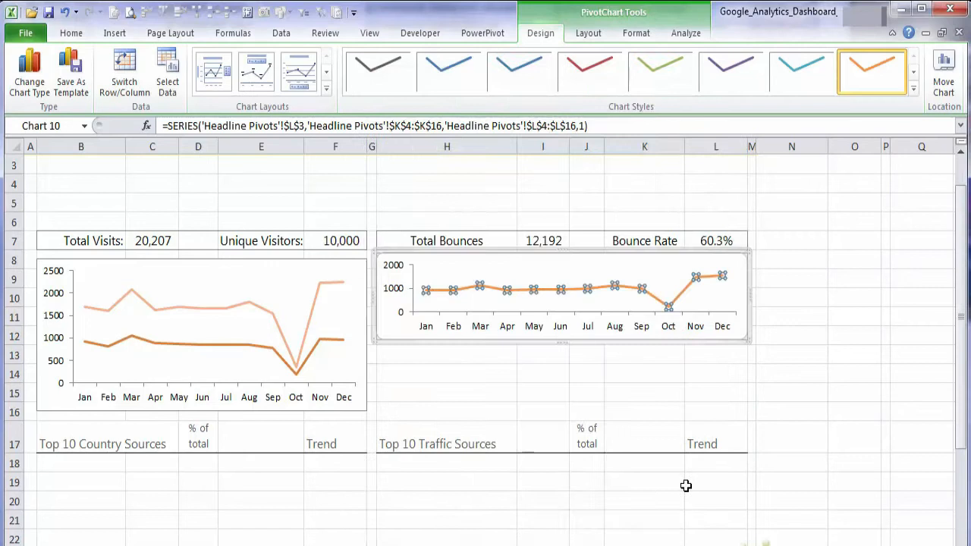
{"action": "left_click", "coordinate": [561, 343]}
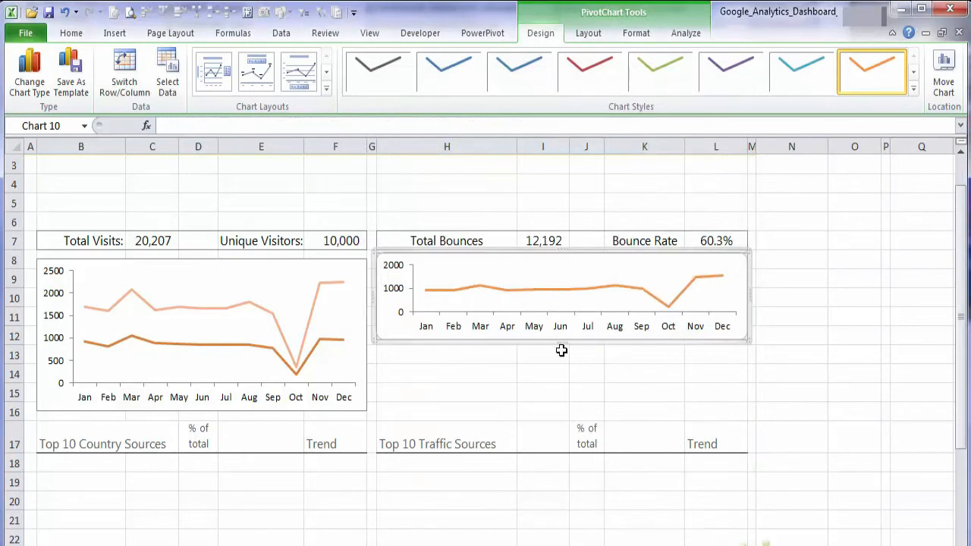
Format the bounces chart's month axis with major tick marks set to None and axis labels set to High
{"action": "left_click", "coordinate": [540, 329]}
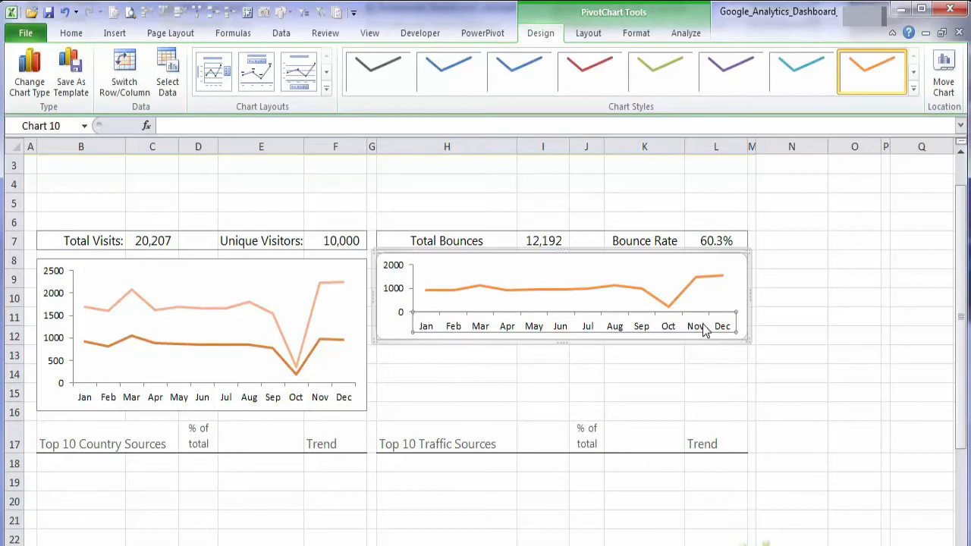
{"action": "right_click", "coordinate": [483, 327]}
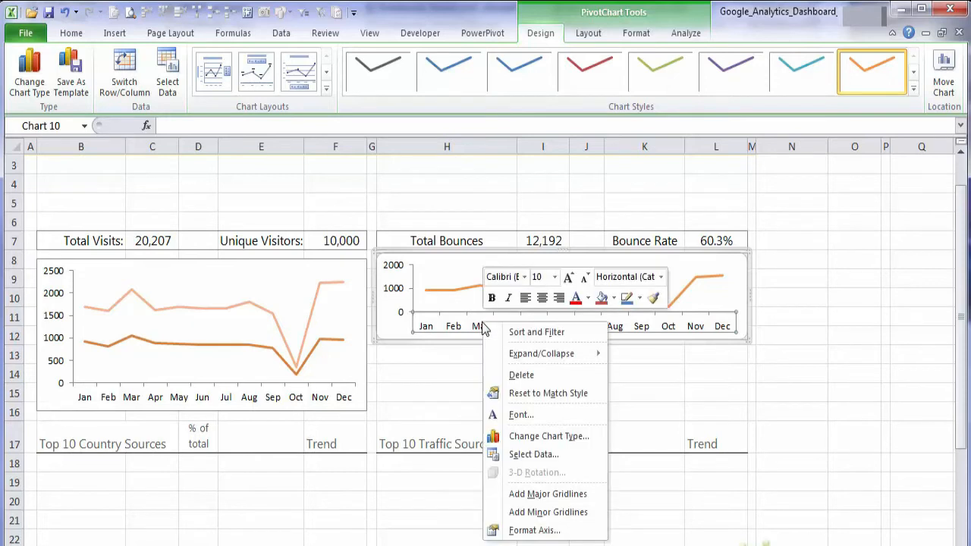
{"action": "left_click", "coordinate": [546, 529]}
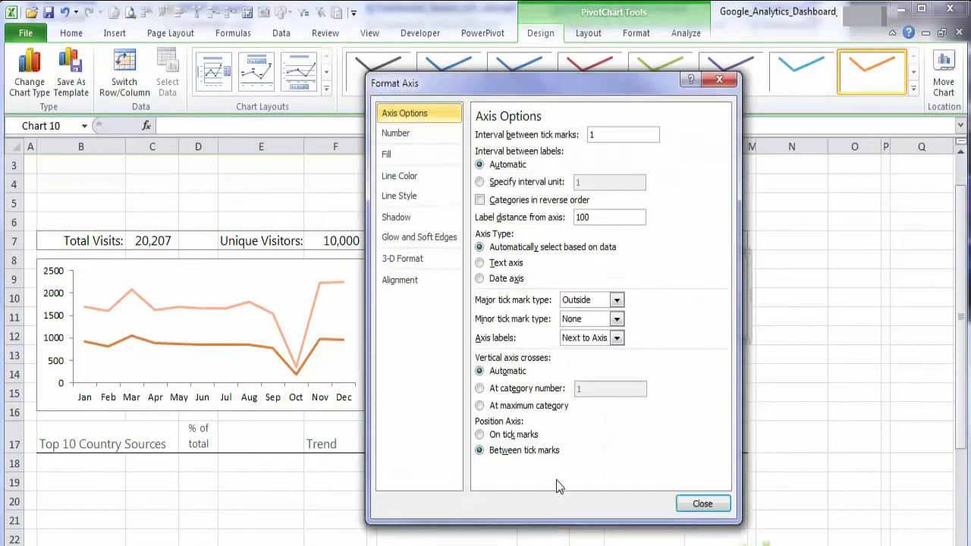
{"action": "left_click", "coordinate": [616, 299]}
{"action": "left_click", "coordinate": [606, 317]}
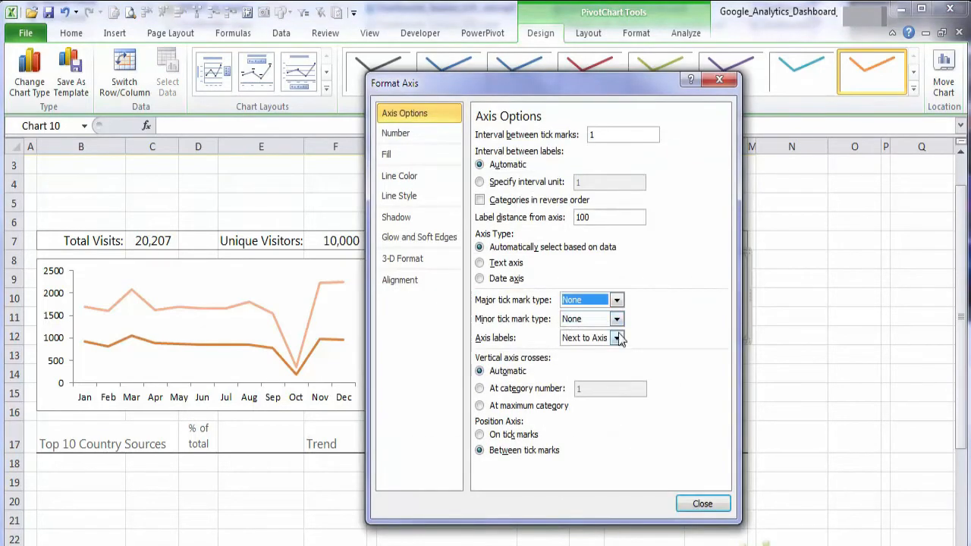
{"action": "left_click", "coordinate": [617, 338]}
{"action": "left_click", "coordinate": [600, 370]}
{"action": "left_click_drag", "start_coordinate": [627, 84], "coordinate": [872, 76]}
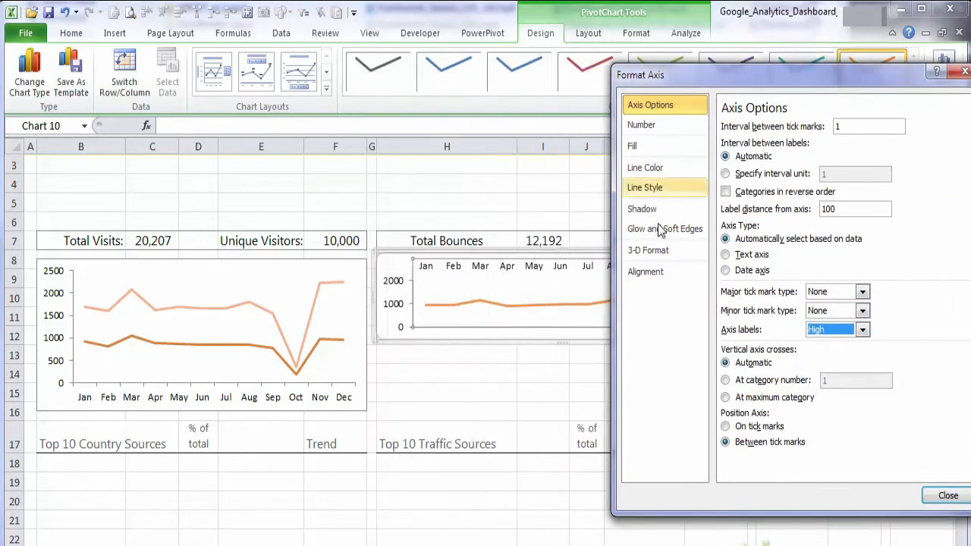
{"action": "left_click", "coordinate": [947, 495]}
{"action": "left_click", "coordinate": [552, 409]}
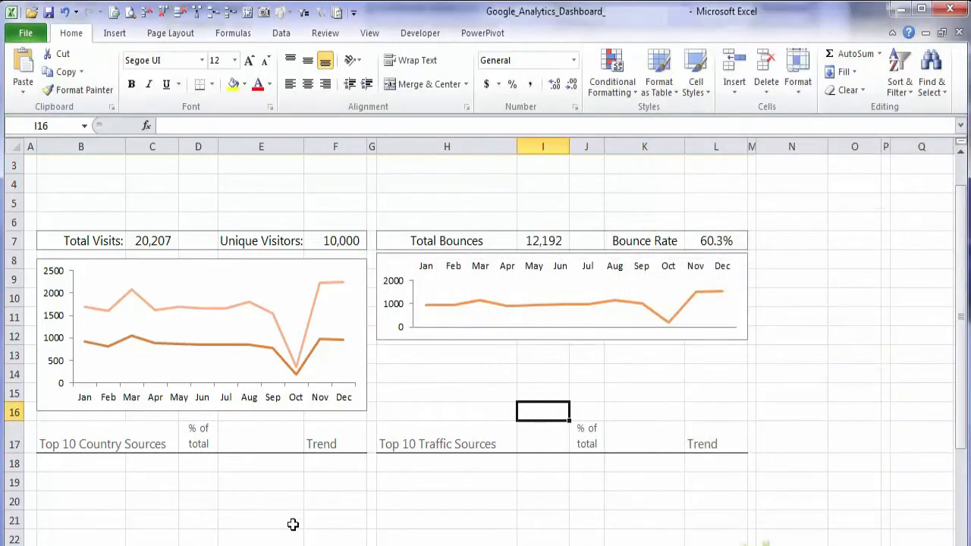
Insert a plain line PivotChart from the bounce rate PivotTable at N3 on the Headline Pivots sheet
{"action": "key", "text": "ctrl+Page_Down"}
{"action": "left_click", "coordinate": [601, 227]}
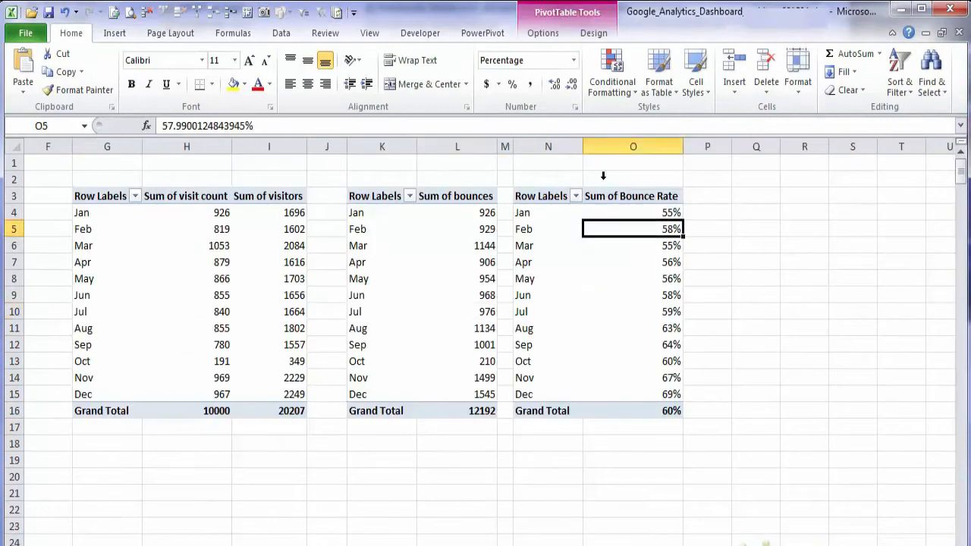
{"action": "left_click", "coordinate": [557, 232]}
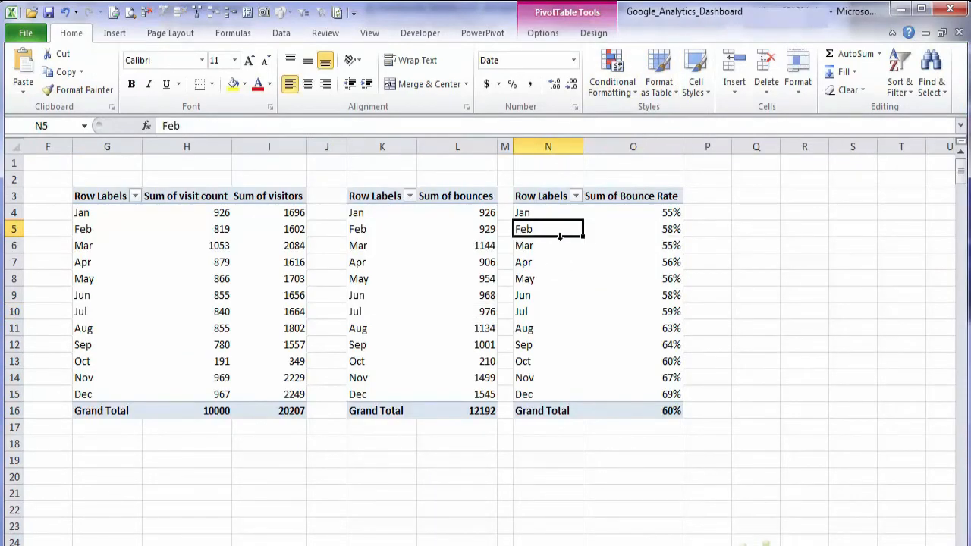
{"action": "left_click", "coordinate": [543, 33]}
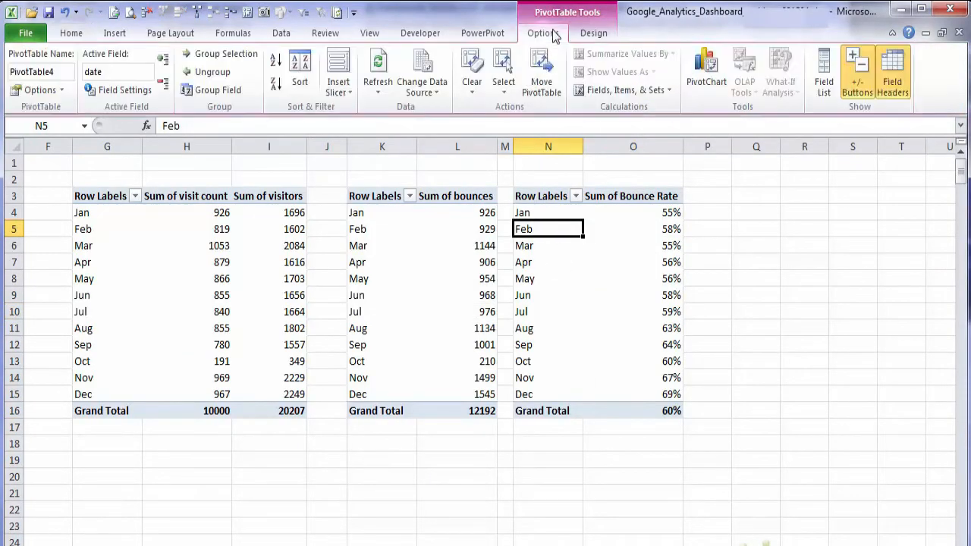
{"action": "left_click", "coordinate": [720, 66]}
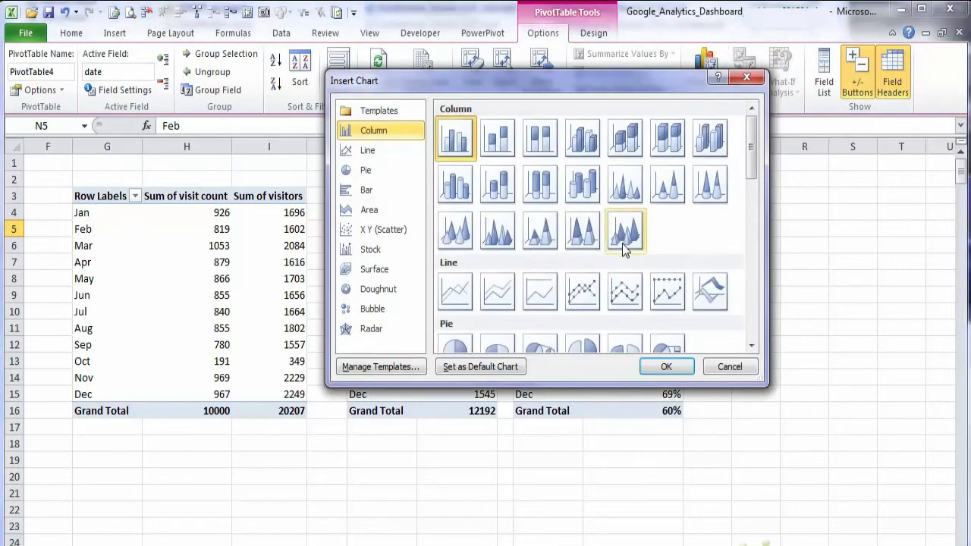
{"action": "left_click", "coordinate": [455, 291]}
{"action": "left_click", "coordinate": [666, 366]}
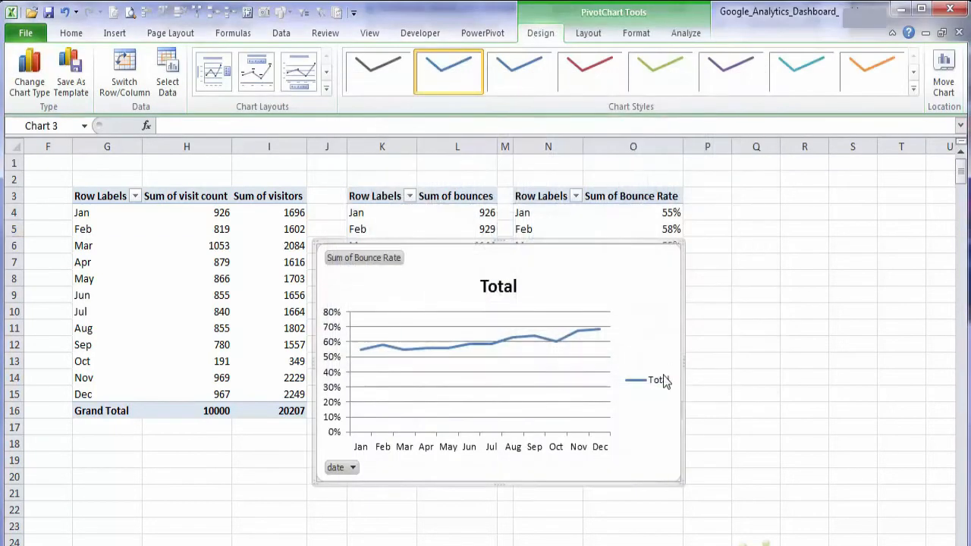
Strip the legend, title, gridlines and all field buttons from the bounce rate PivotChart
{"action": "left_click", "coordinate": [657, 380]}
{"action": "key", "text": "Delete"}
{"action": "left_click", "coordinate": [507, 280]}
{"action": "key", "text": "Delete"}
{"action": "left_click", "coordinate": [494, 298]}
{"action": "key", "text": "Delete"}
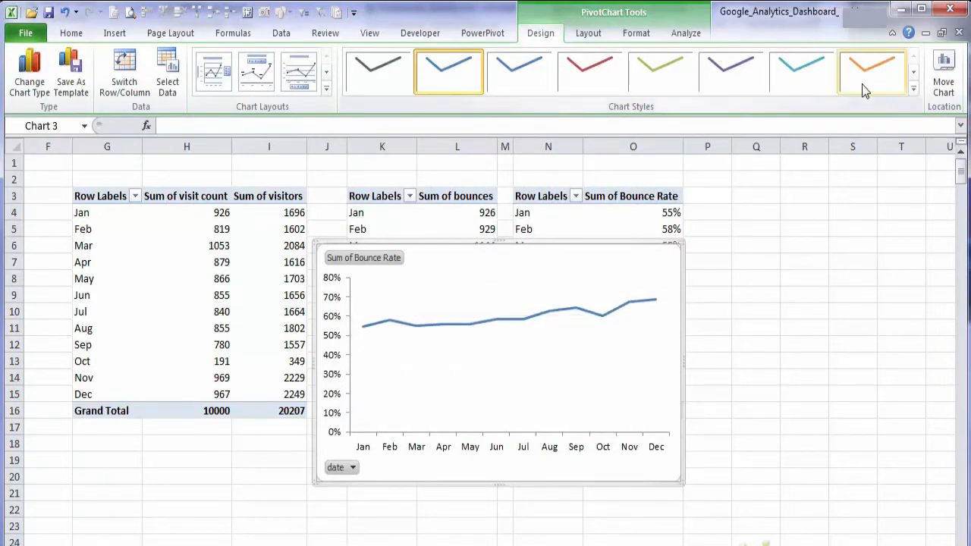
{"action": "right_click", "coordinate": [374, 263]}
{"action": "left_click", "coordinate": [451, 448]}
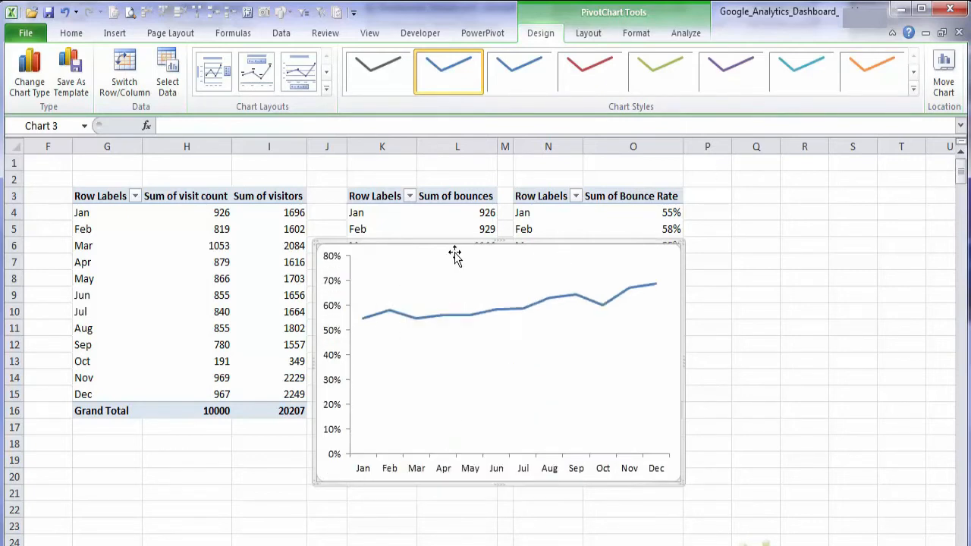
Move the bounce rate chart to the dashboard and place it directly below the bounces chart
{"action": "key", "text": "ctrl+x"}
{"action": "key", "text": "ctrl+Page_Up"}
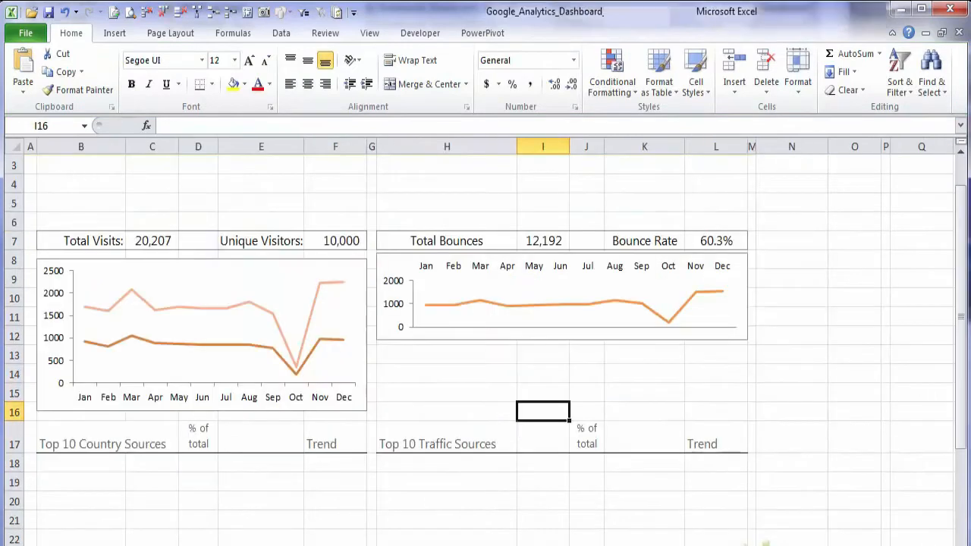
{"action": "key", "text": "ctrl+v"}
{"action": "left_click_drag", "start_coordinate": [565, 409], "coordinate": [430, 351]}
Shrink the bounce rate chart to fit columns H to L between the bounces chart and row 16
{"action": "scroll", "coordinate": [721, 425], "scroll_direction": "down", "scroll_amount": 1}
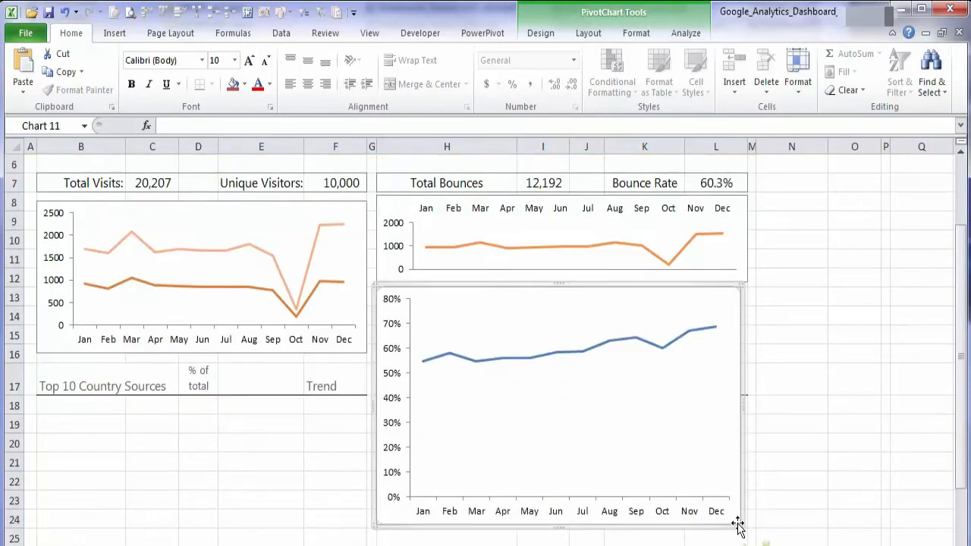
{"action": "left_click_drag", "start_coordinate": [742, 527], "coordinate": [734, 368]}
{"action": "left_click_drag", "start_coordinate": [668, 295], "coordinate": [668, 303]}
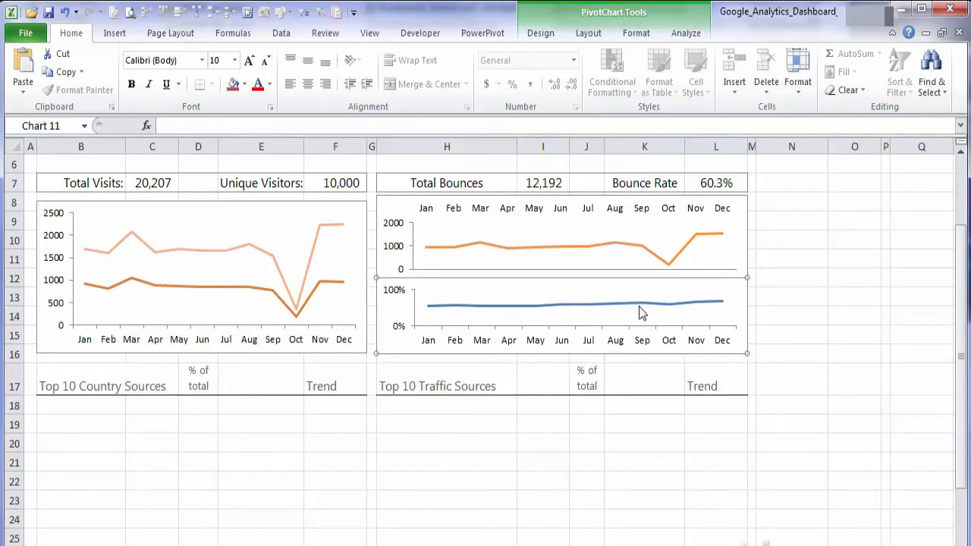
Recolour the bounce rate chart's line with the darkest shade of Orange, Accent 6
{"action": "left_click", "coordinate": [637, 305]}
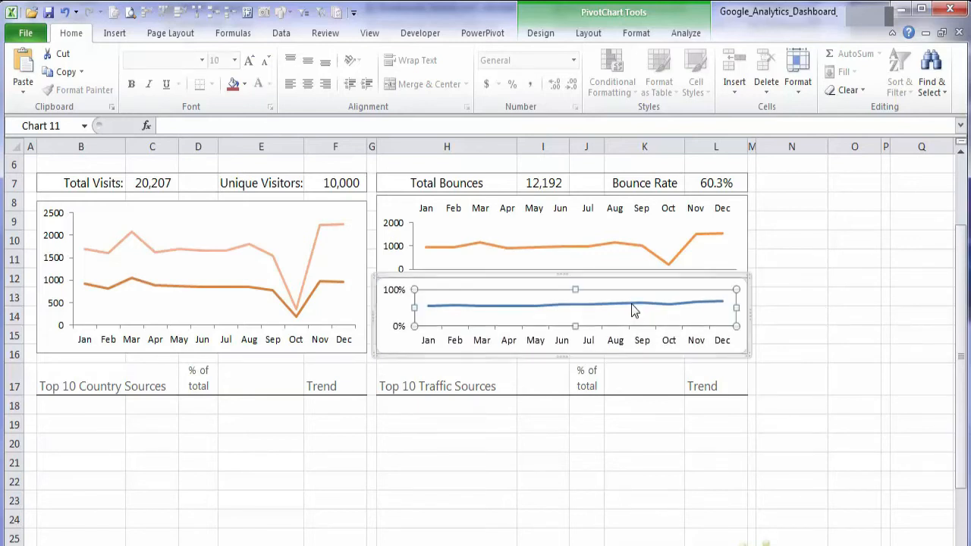
{"action": "left_click", "coordinate": [634, 307]}
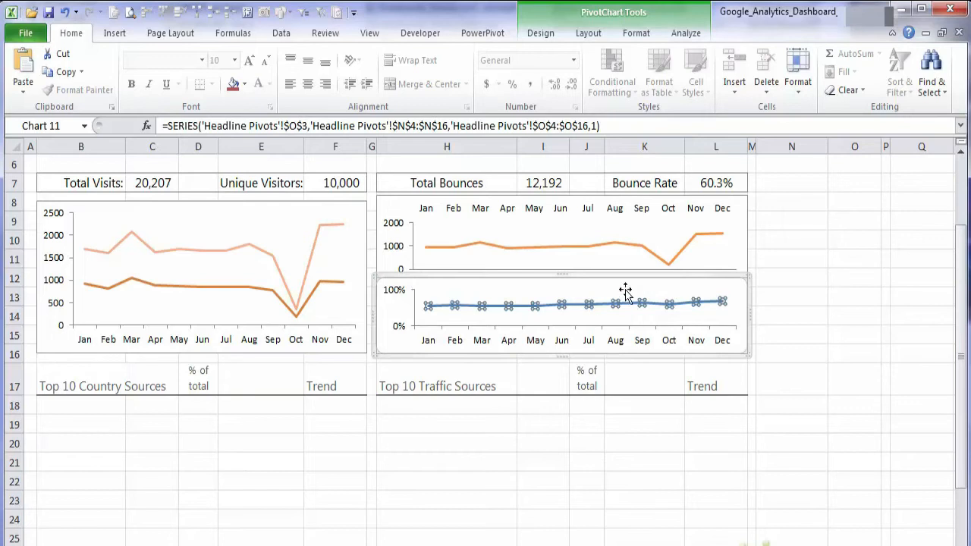
{"action": "scroll", "coordinate": [768, 256], "scroll_direction": "up", "scroll_amount": 2}
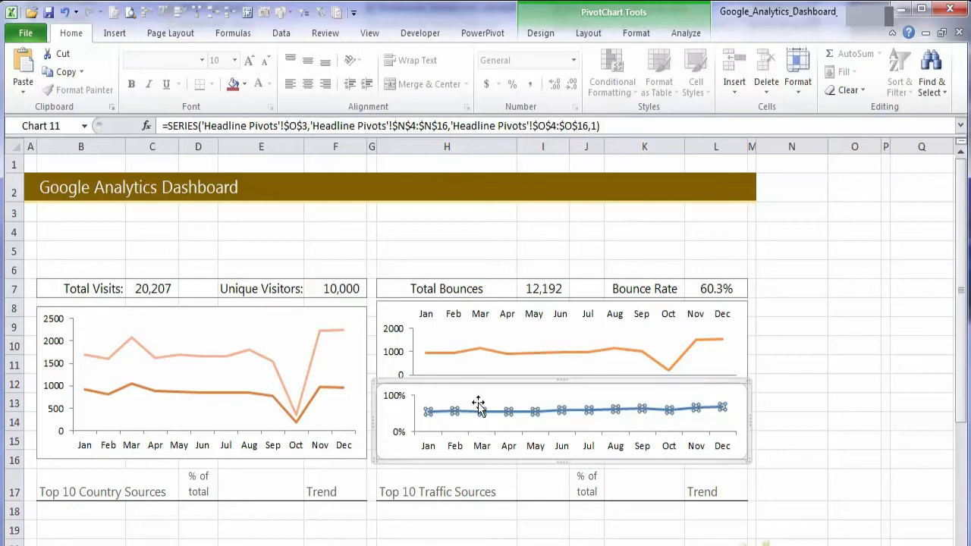
{"action": "left_click", "coordinate": [646, 34]}
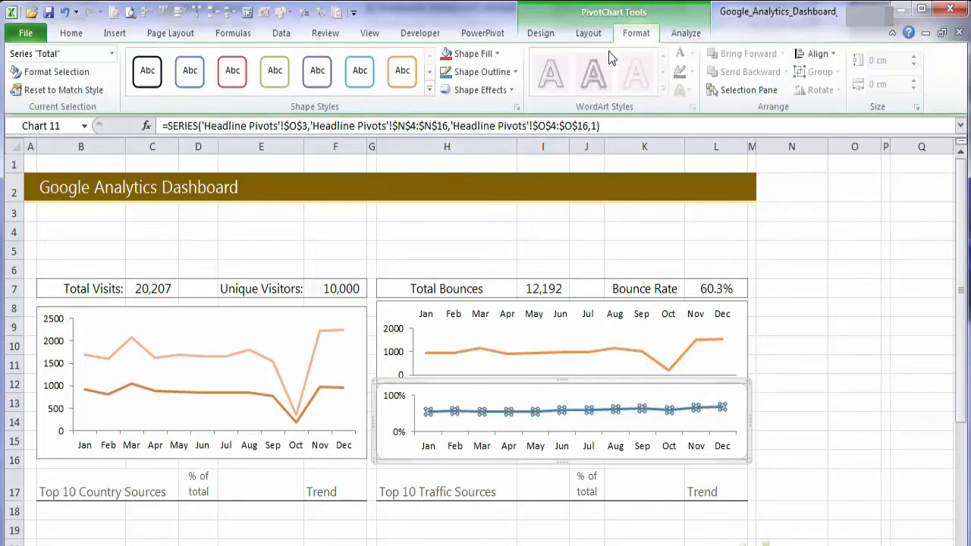
{"action": "left_click", "coordinate": [515, 72]}
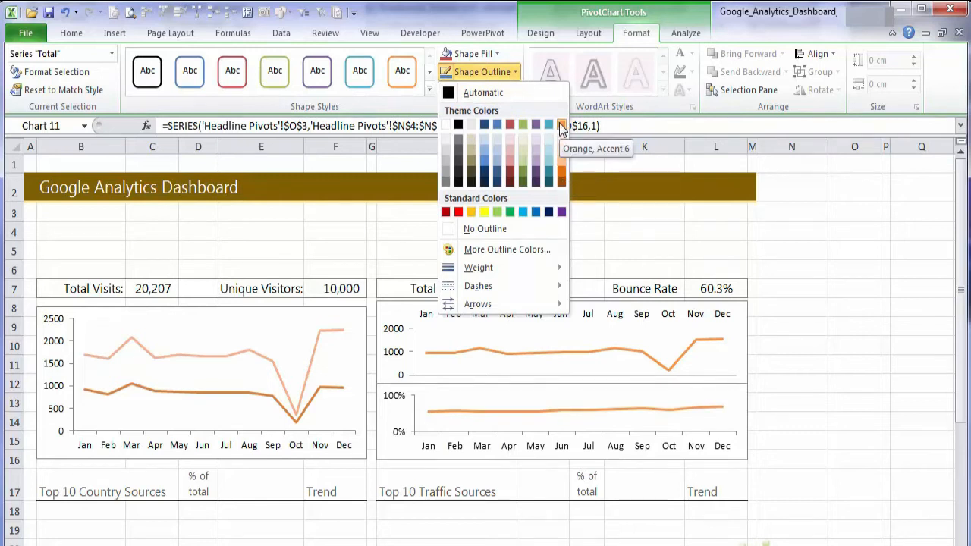
{"action": "left_click", "coordinate": [562, 184]}
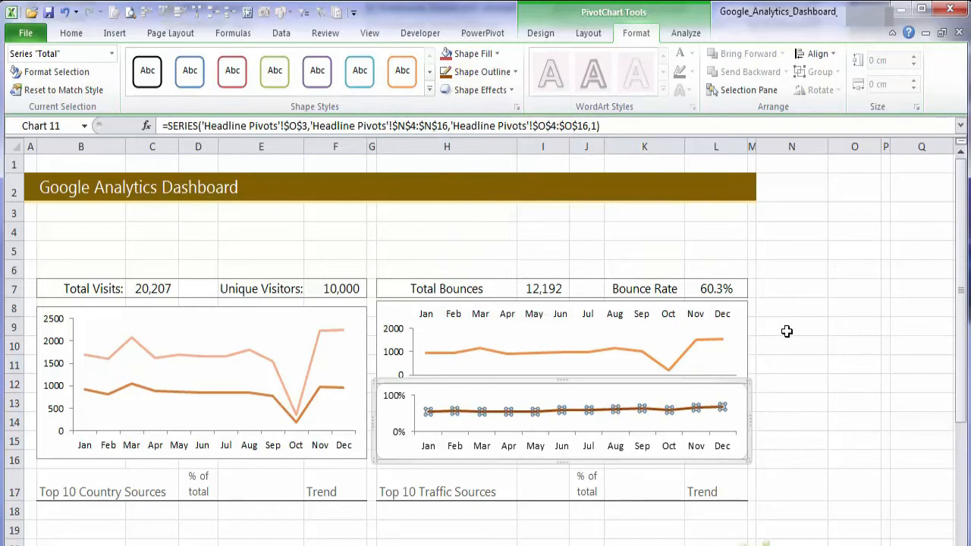
Recolour the line in the bounces chart with the standard golden orange colour
{"action": "left_click", "coordinate": [645, 351]}
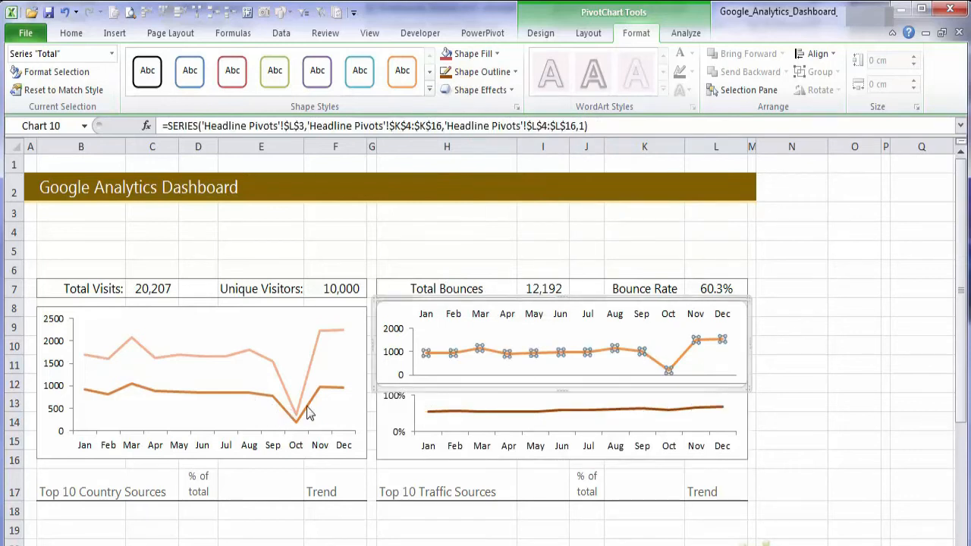
{"action": "left_click", "coordinate": [514, 72]}
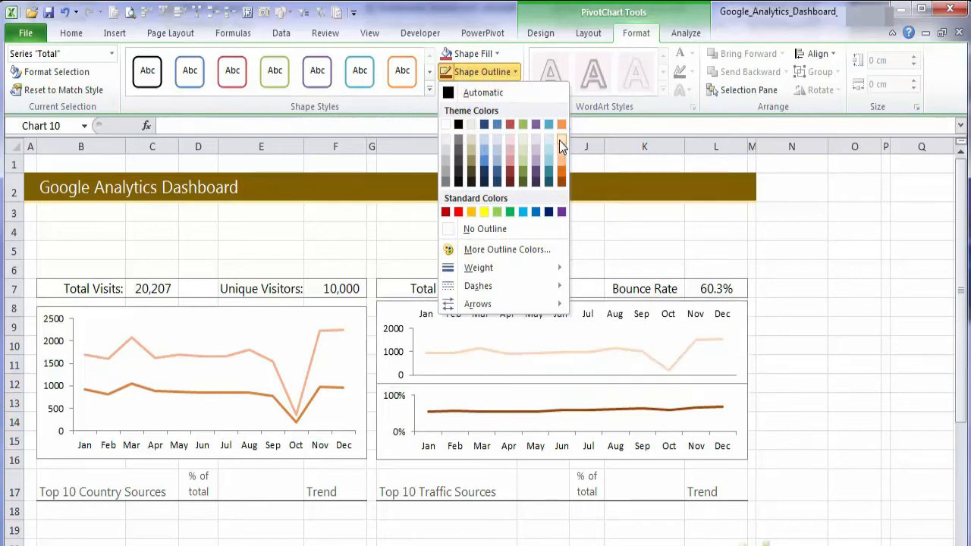
{"action": "left_click", "coordinate": [471, 213]}
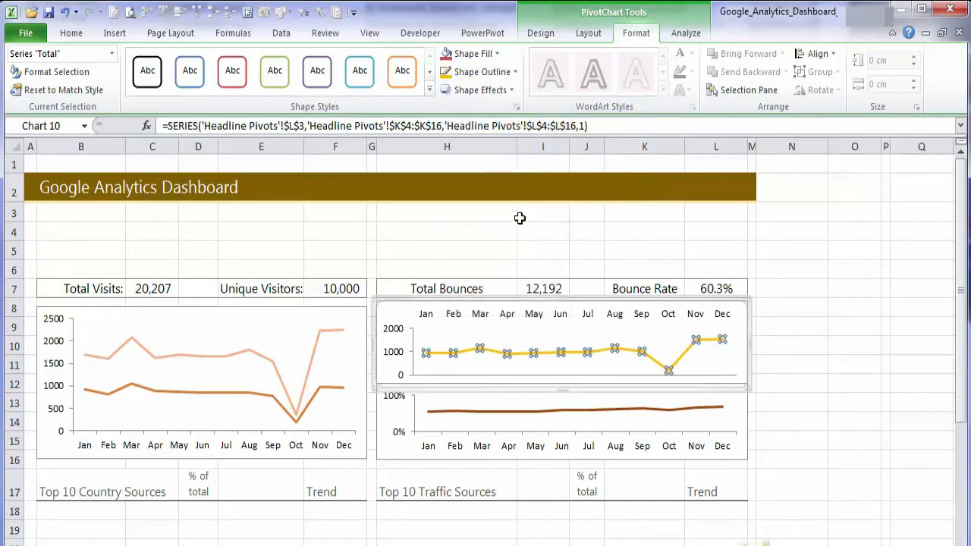
{"action": "left_click", "coordinate": [671, 248]}
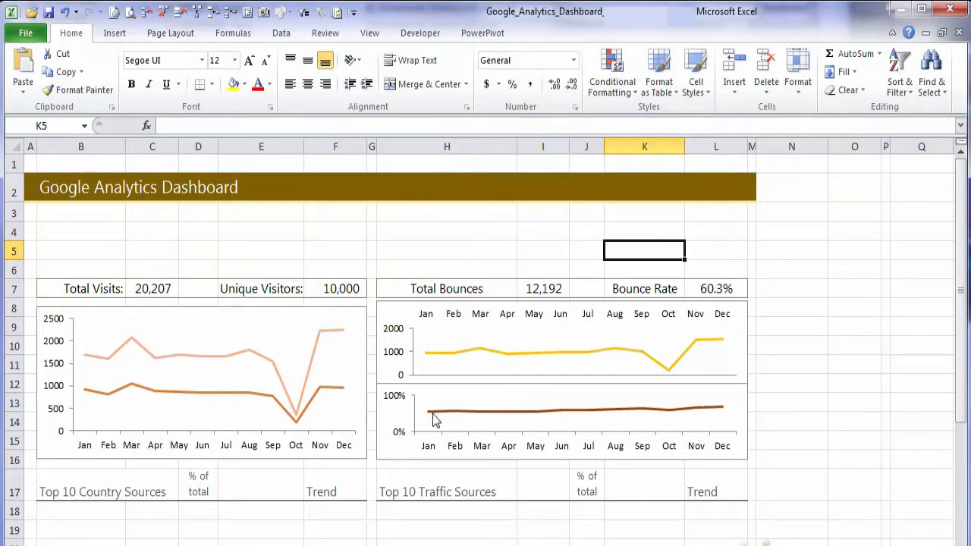
Set the major tick marks and axis labels of the bounce rate chart's horizontal axis to None
{"action": "left_click", "coordinate": [457, 449]}
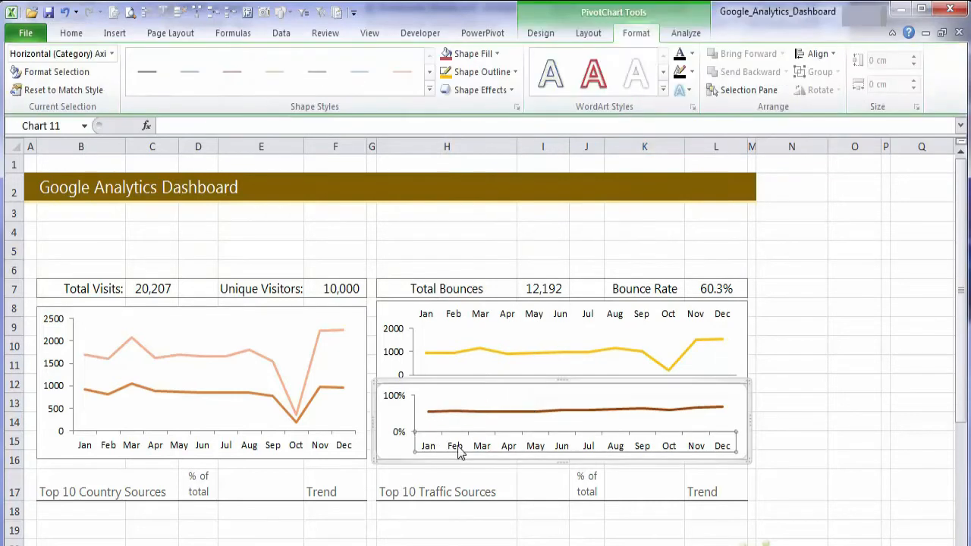
{"action": "right_click", "coordinate": [457, 449]}
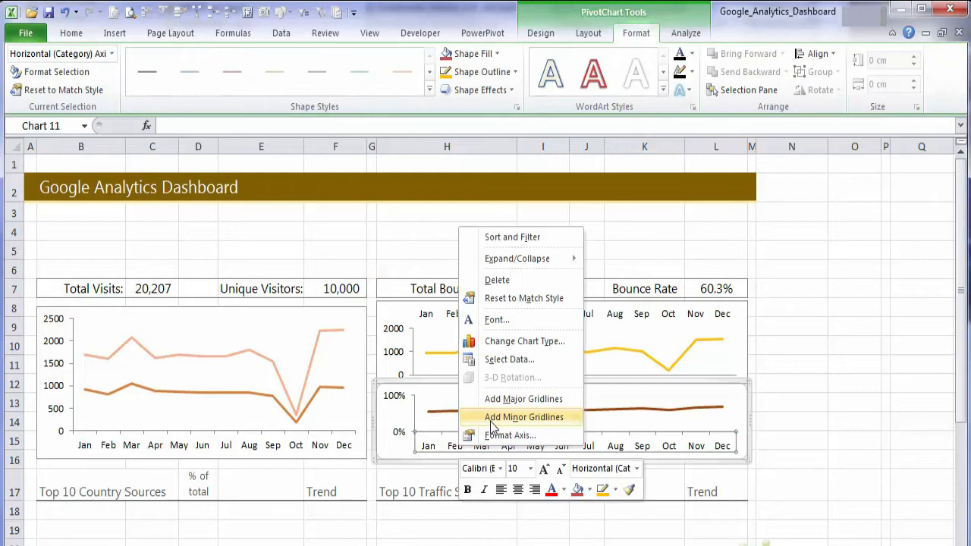
{"action": "left_click", "coordinate": [531, 433]}
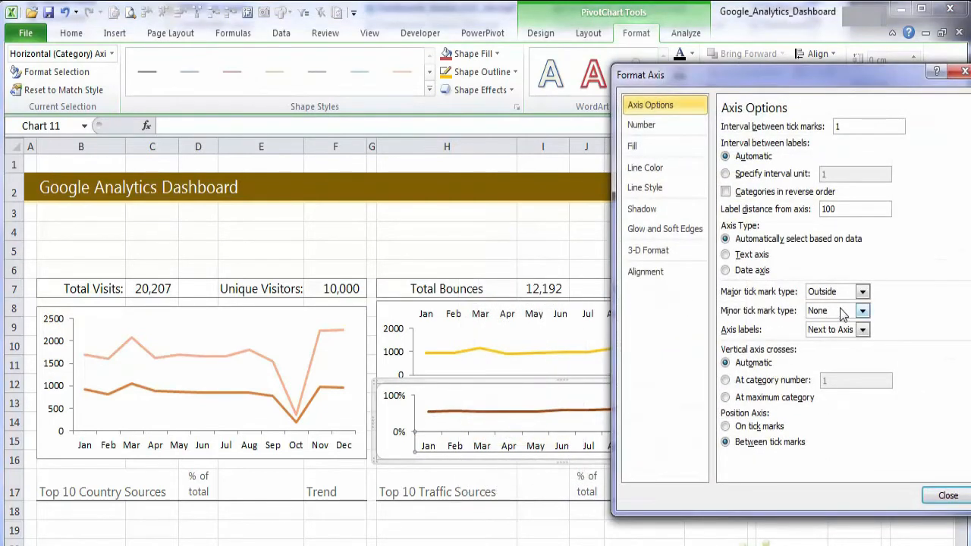
{"action": "left_click", "coordinate": [861, 293]}
{"action": "left_click", "coordinate": [852, 309]}
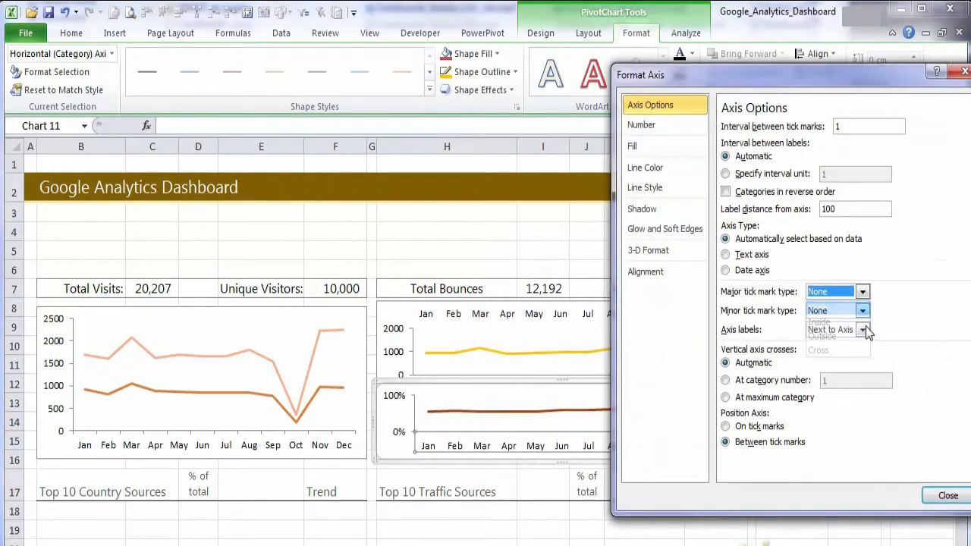
{"action": "left_click", "coordinate": [862, 329]}
{"action": "left_click", "coordinate": [830, 388]}
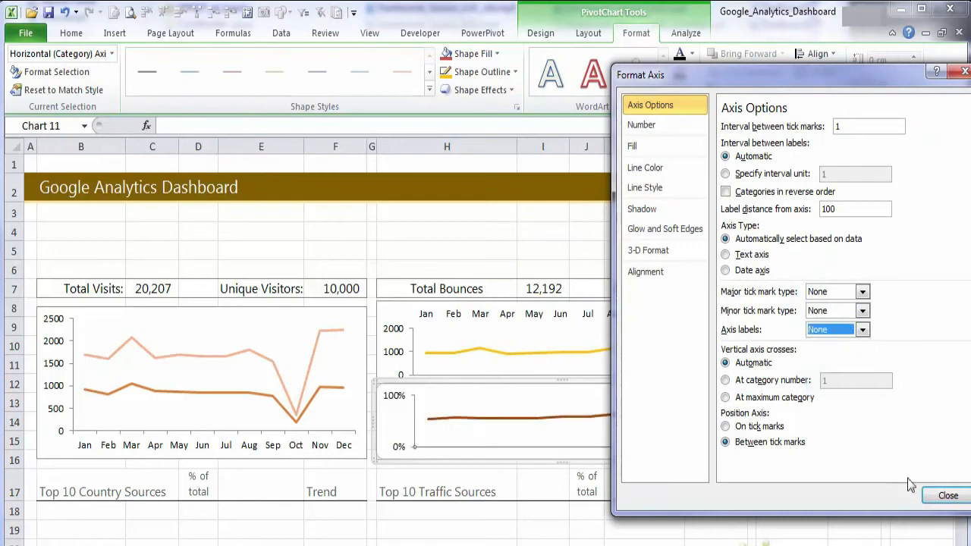
{"action": "left_click", "coordinate": [941, 497]}
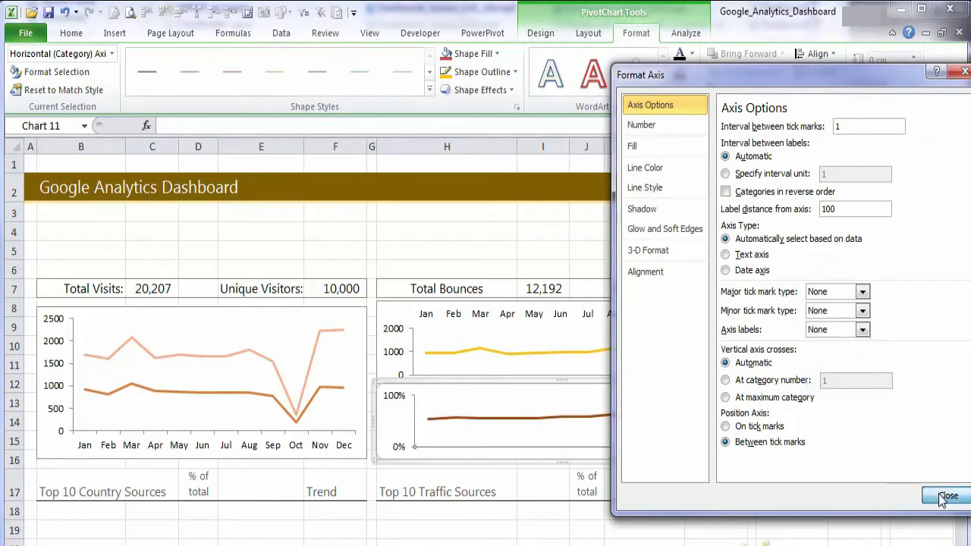
{"action": "left_click", "coordinate": [872, 343]}
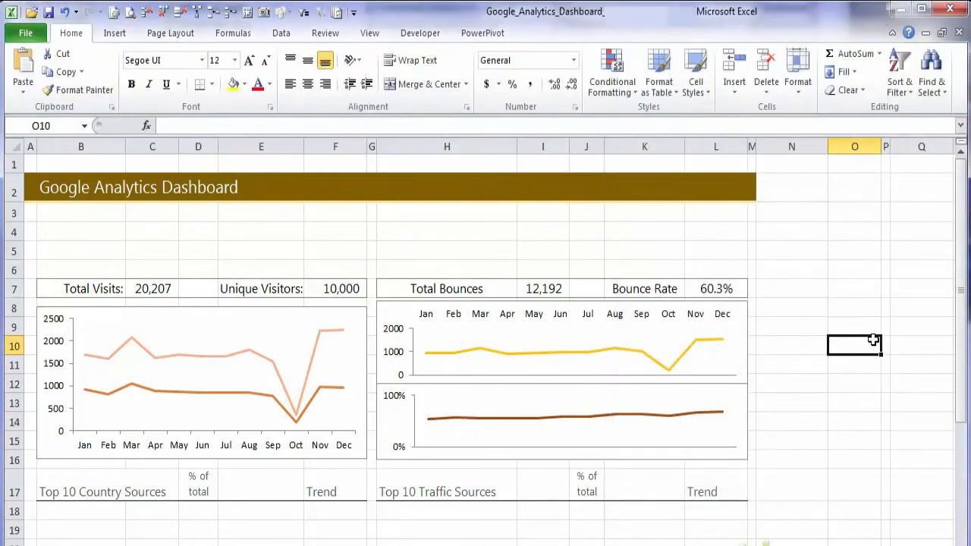
Widen the bounce rate chart's plot area slightly to the left so its vertical axis lines up with the bounces chart
{"action": "left_click", "coordinate": [417, 405]}
{"action": "left_click", "coordinate": [417, 426]}
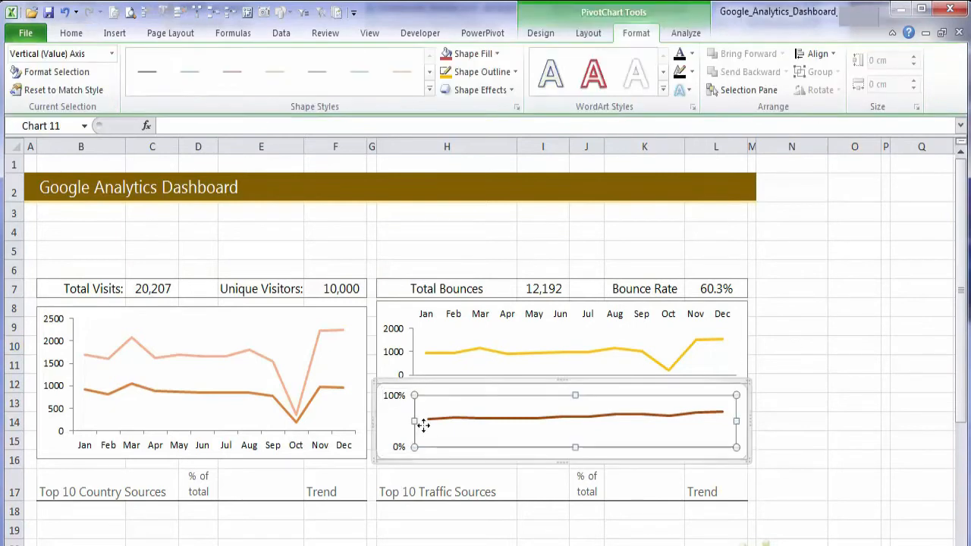
{"action": "left_click_drag", "start_coordinate": [410, 419], "coordinate": [411, 419]}
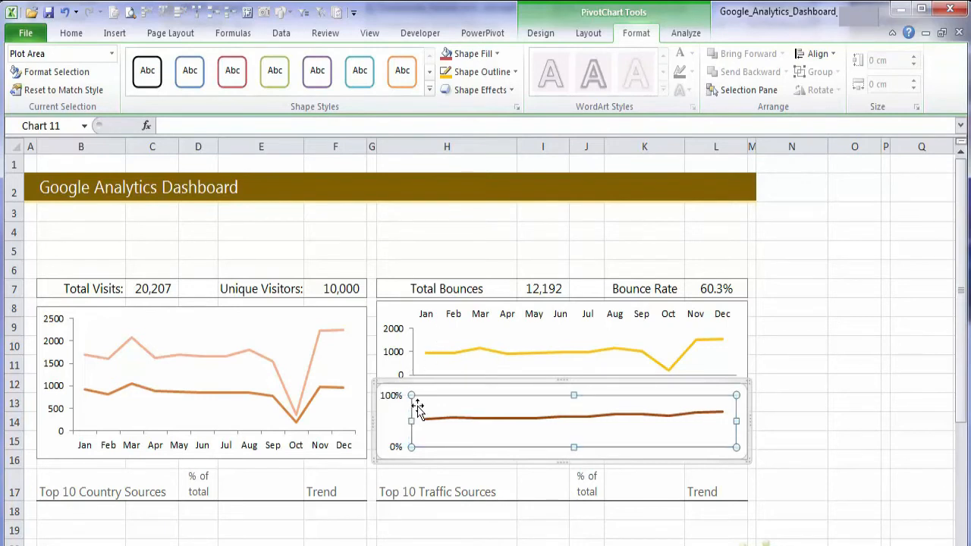
{"action": "left_click", "coordinate": [446, 417]}
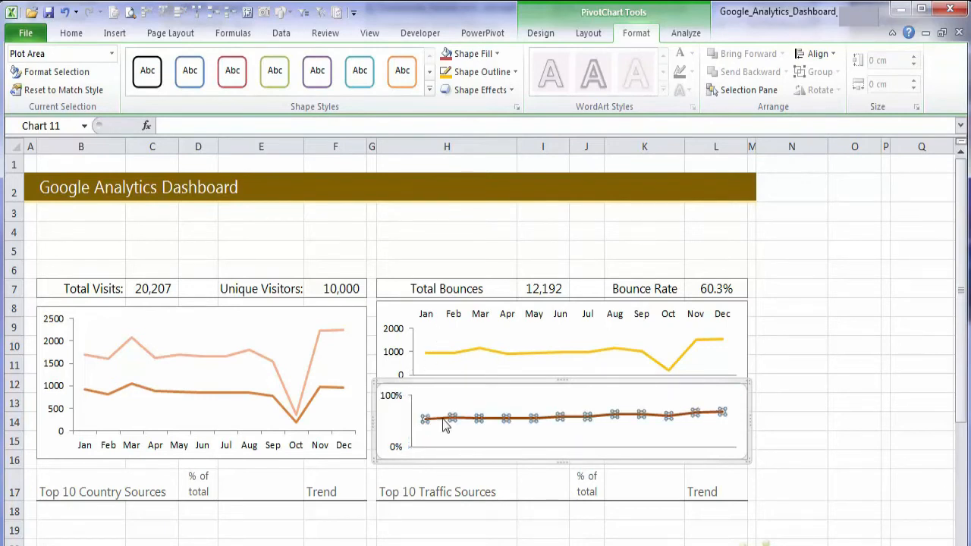
{"action": "left_click", "coordinate": [445, 353]}
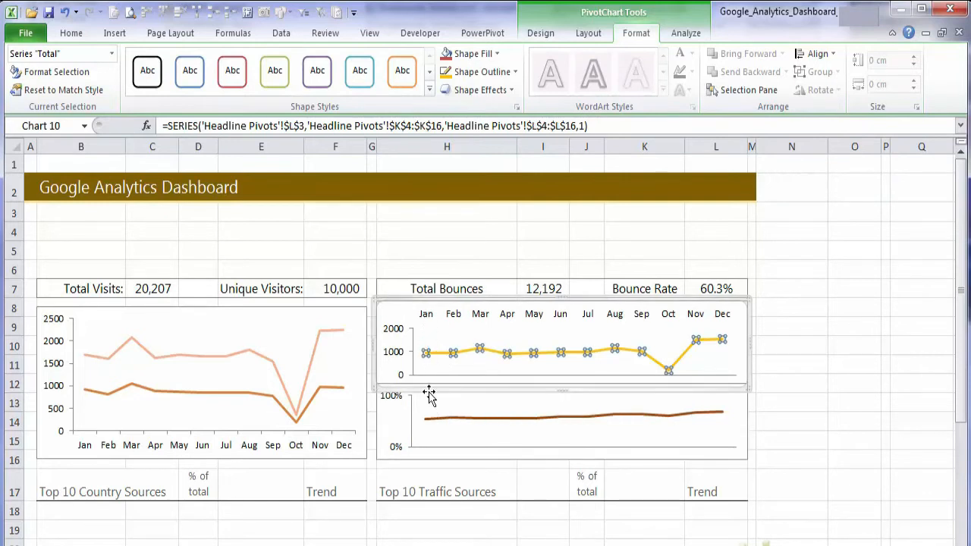
{"action": "left_click", "coordinate": [791, 326]}
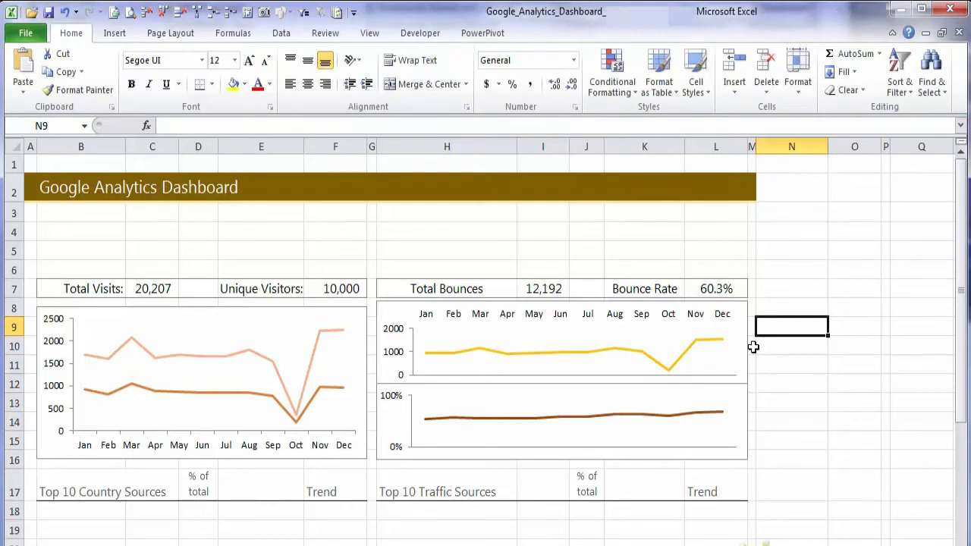
{"action": "left_click", "coordinate": [448, 420]}
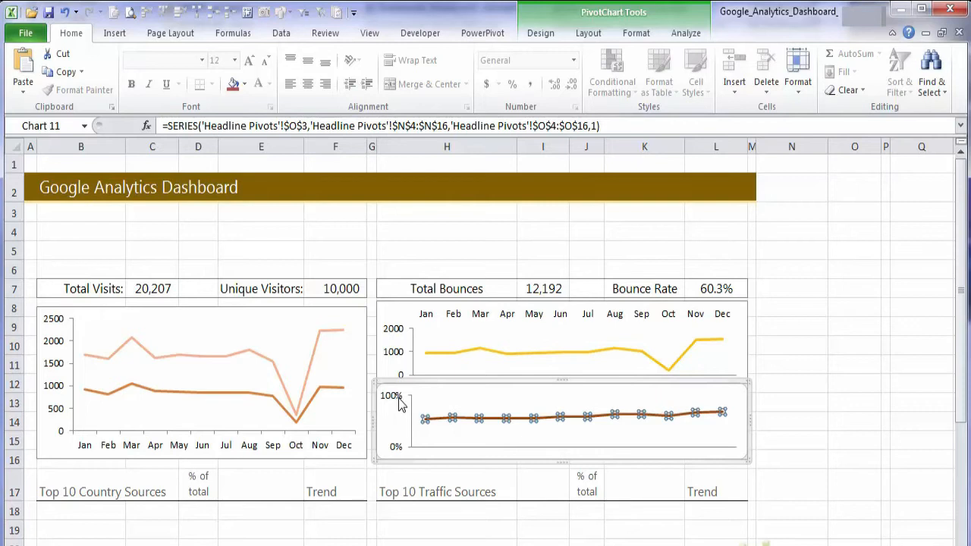
{"action": "left_click", "coordinate": [421, 308]}
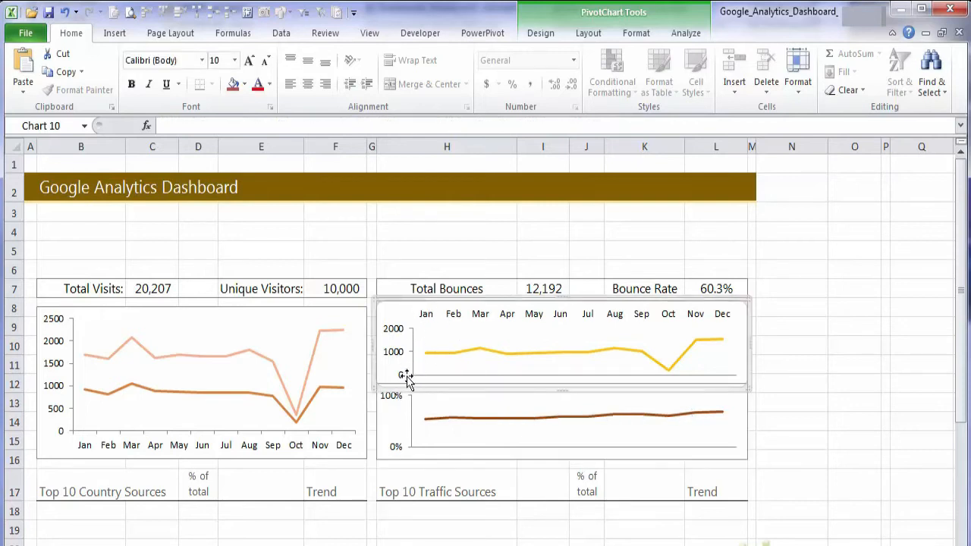
{"action": "left_click", "coordinate": [438, 428]}
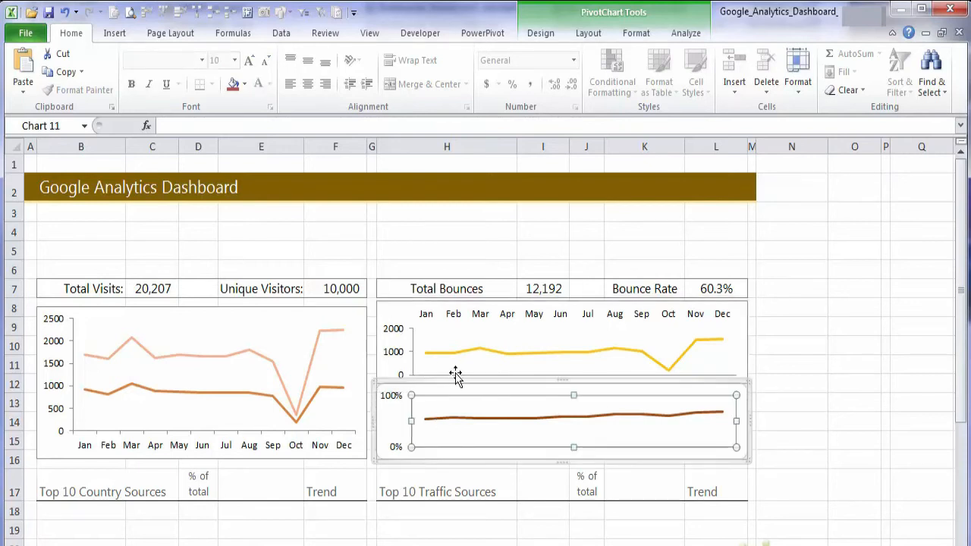
{"action": "left_click", "coordinate": [411, 375]}
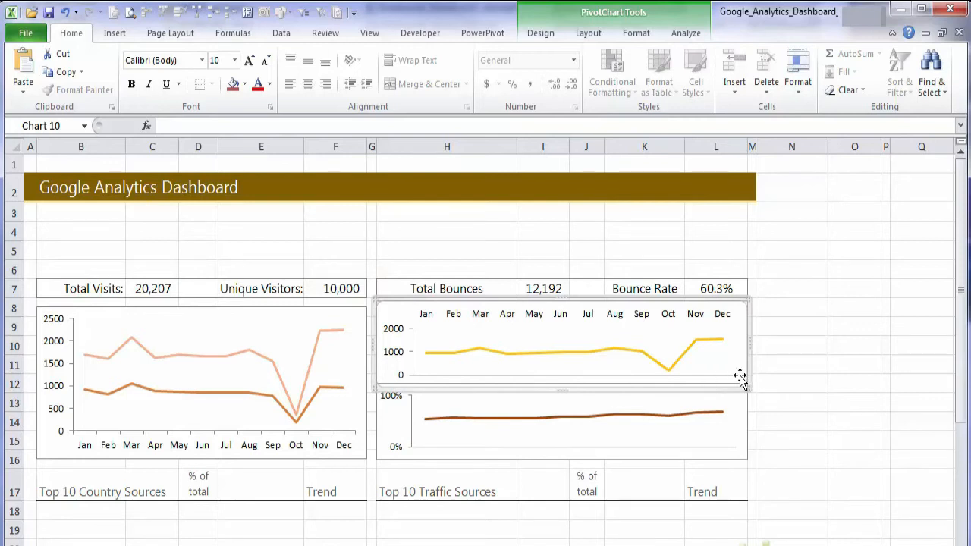
{"action": "left_click", "coordinate": [713, 414]}
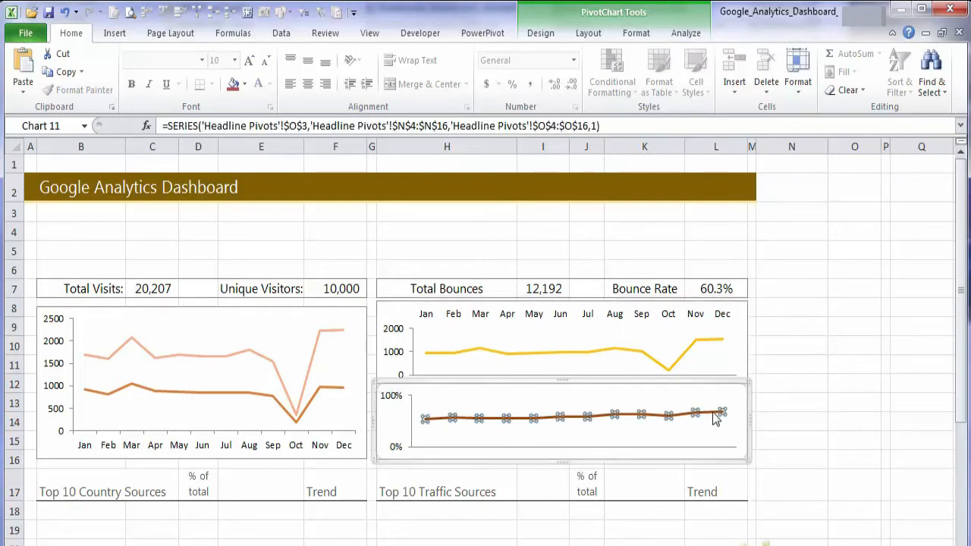
{"action": "left_click", "coordinate": [772, 395]}
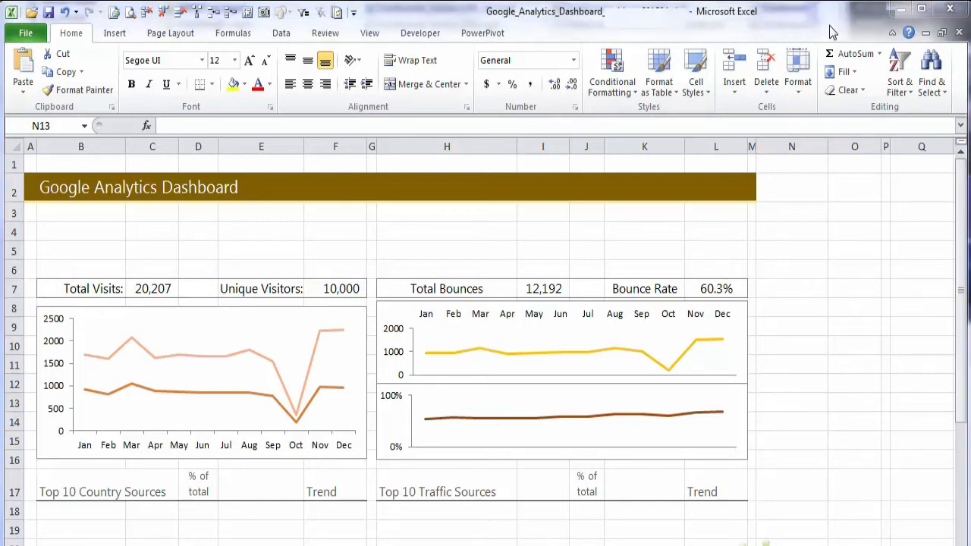
Remove the line of the bounces chart's horizontal category axis by setting its line colour to No line
{"action": "left_click", "coordinate": [525, 373]}
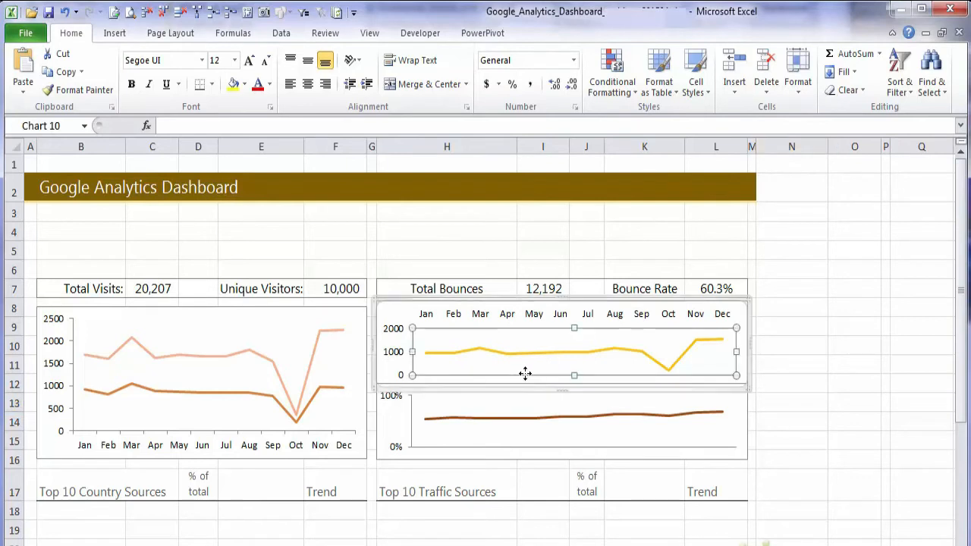
{"action": "right_click", "coordinate": [479, 378]}
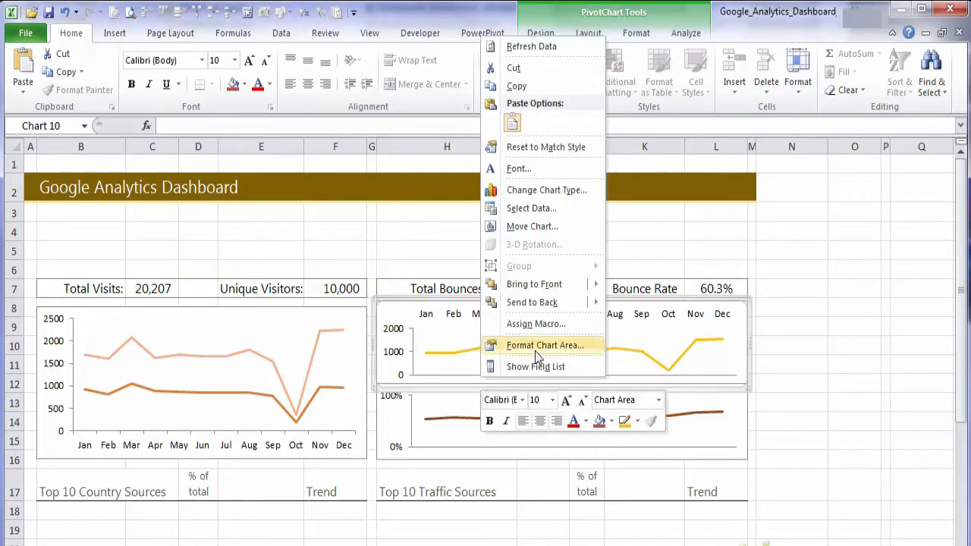
{"action": "left_click", "coordinate": [637, 35]}
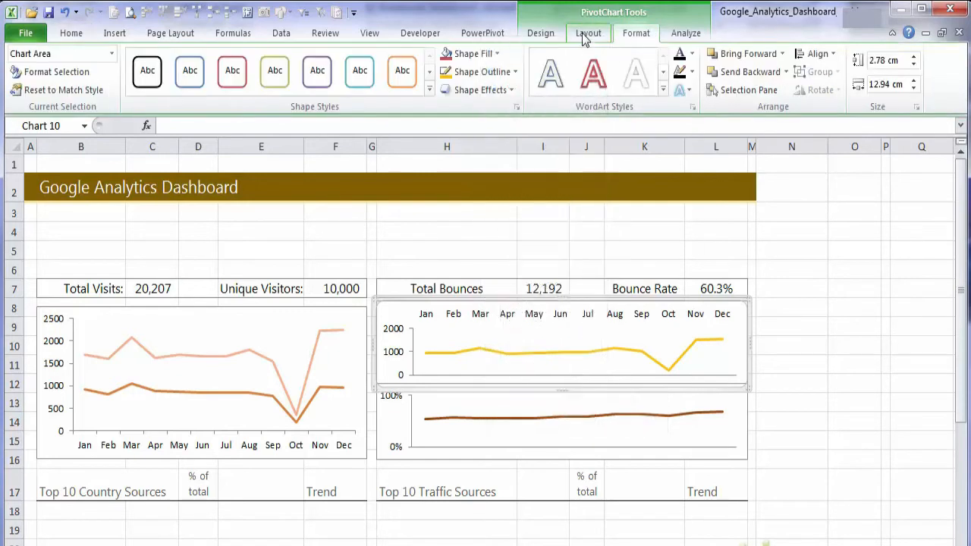
{"action": "left_click", "coordinate": [105, 55]}
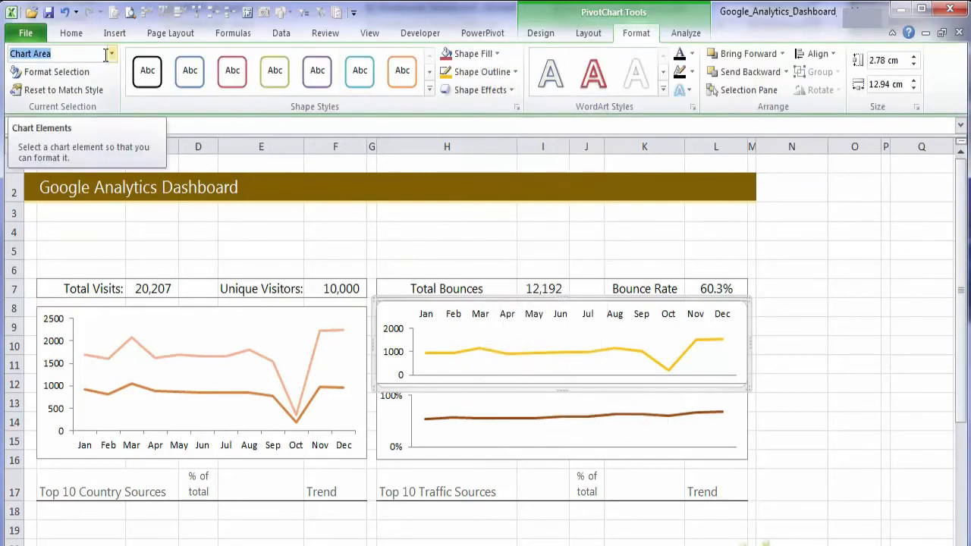
{"action": "left_click", "coordinate": [111, 55]}
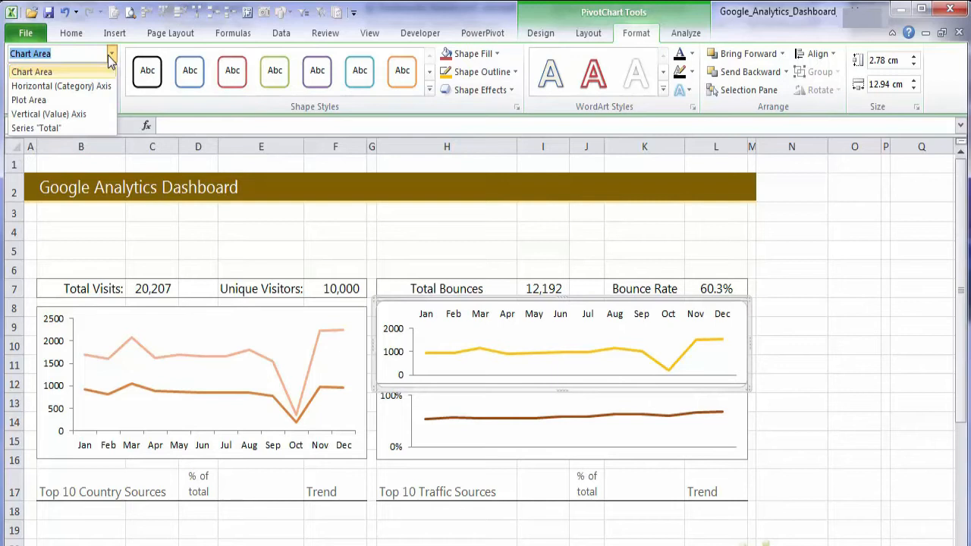
{"action": "left_click", "coordinate": [78, 87]}
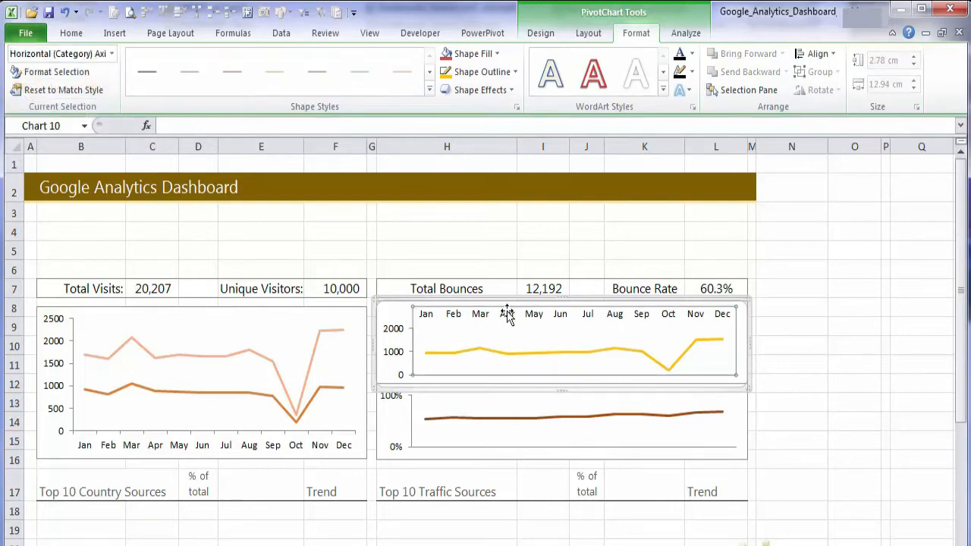
{"action": "right_click", "coordinate": [416, 364]}
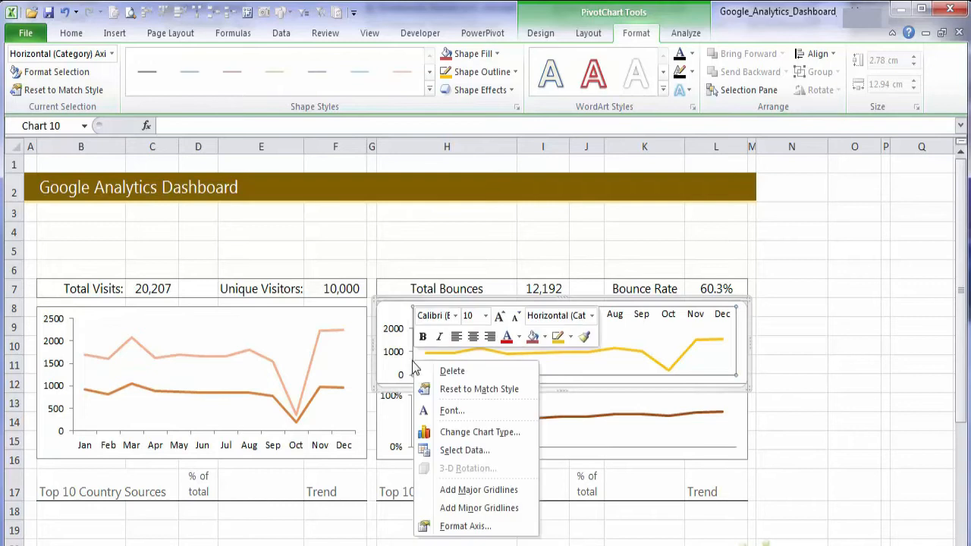
{"action": "left_click", "coordinate": [469, 526]}
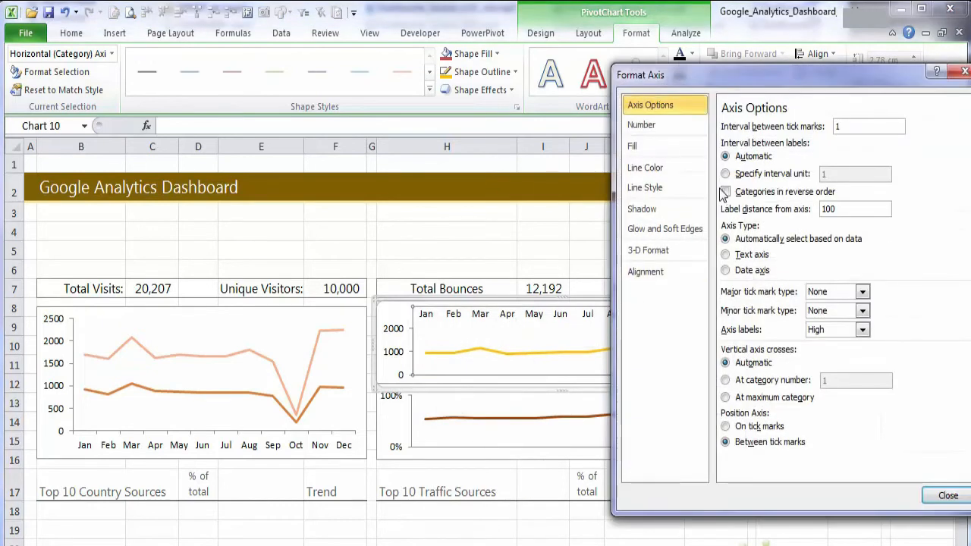
{"action": "left_click", "coordinate": [644, 167]}
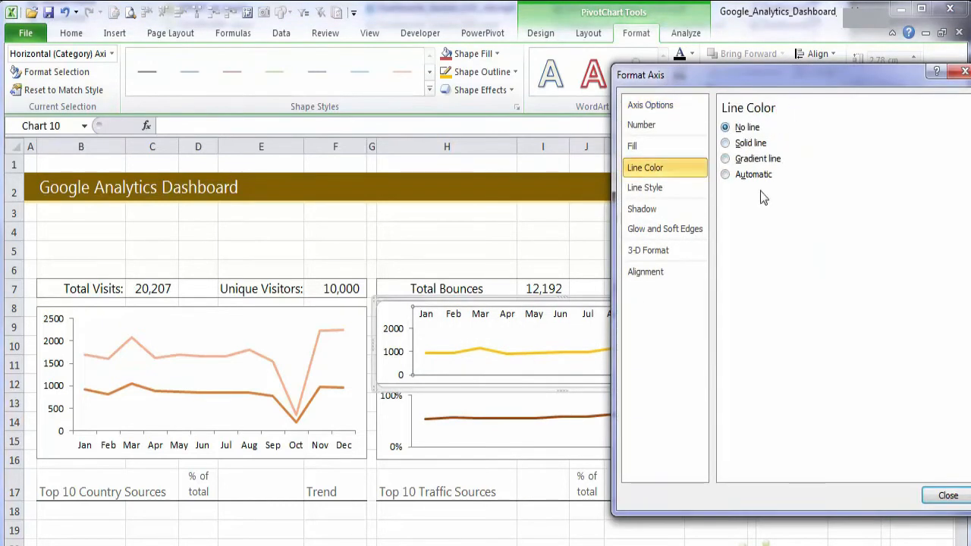
{"action": "left_click", "coordinate": [946, 496]}
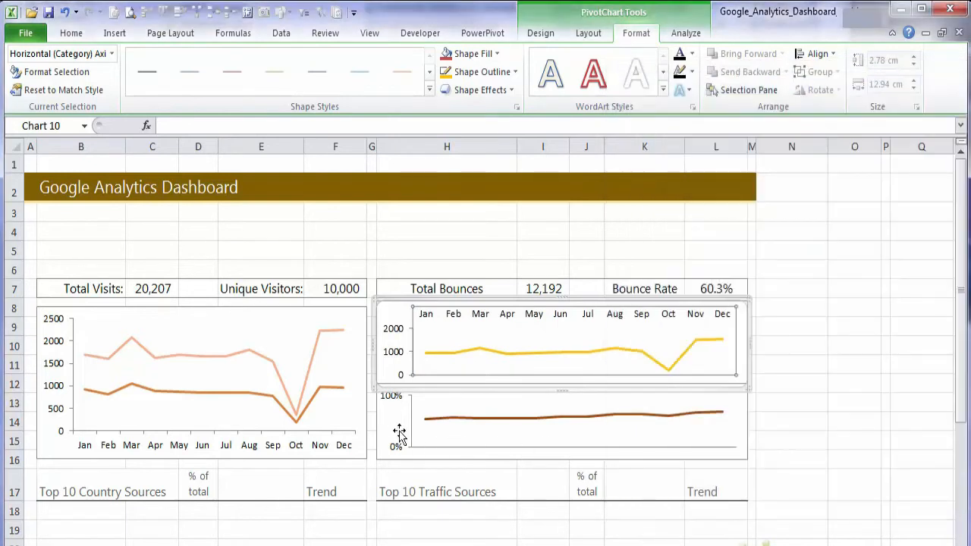
Set the line colour of the bounce rate chart's horizontal category axis to No line
{"action": "left_click", "coordinate": [406, 431]}
{"action": "left_click", "coordinate": [412, 432]}
{"action": "left_click", "coordinate": [409, 431]}
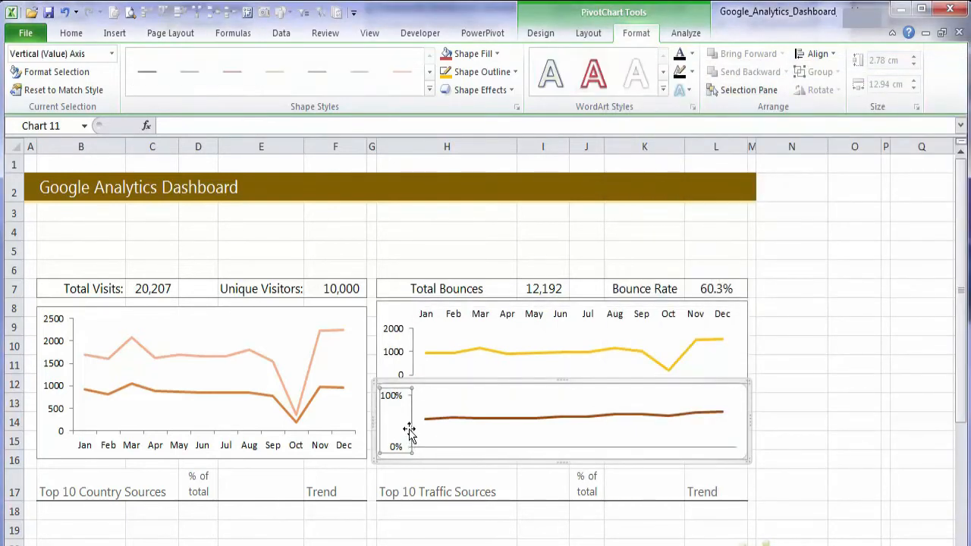
{"action": "key", "text": "Up"}
{"action": "key", "text": "Up"}
{"action": "key", "text": "Up"}
{"action": "key", "text": "Up"}
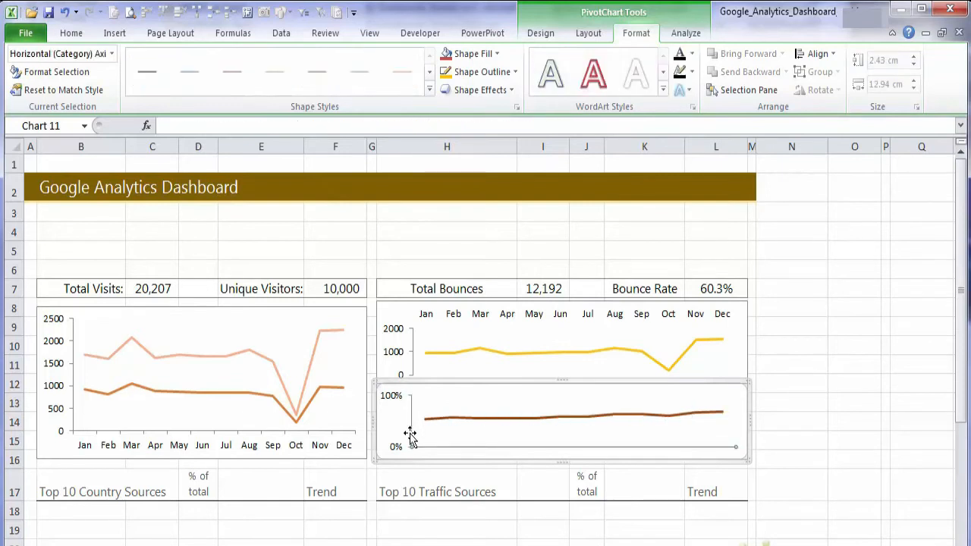
{"action": "right_click", "coordinate": [410, 434]}
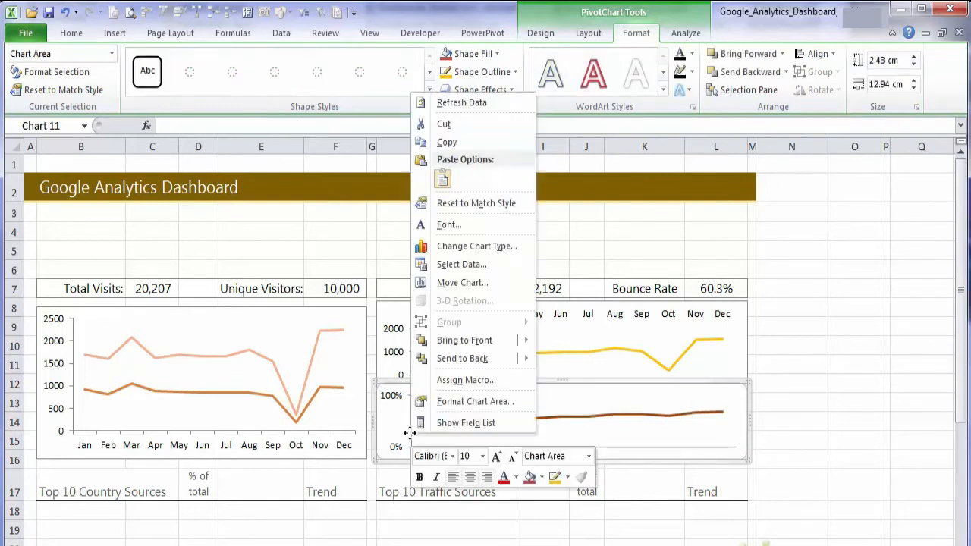
{"action": "left_click", "coordinate": [408, 433]}
{"action": "left_click", "coordinate": [423, 447]}
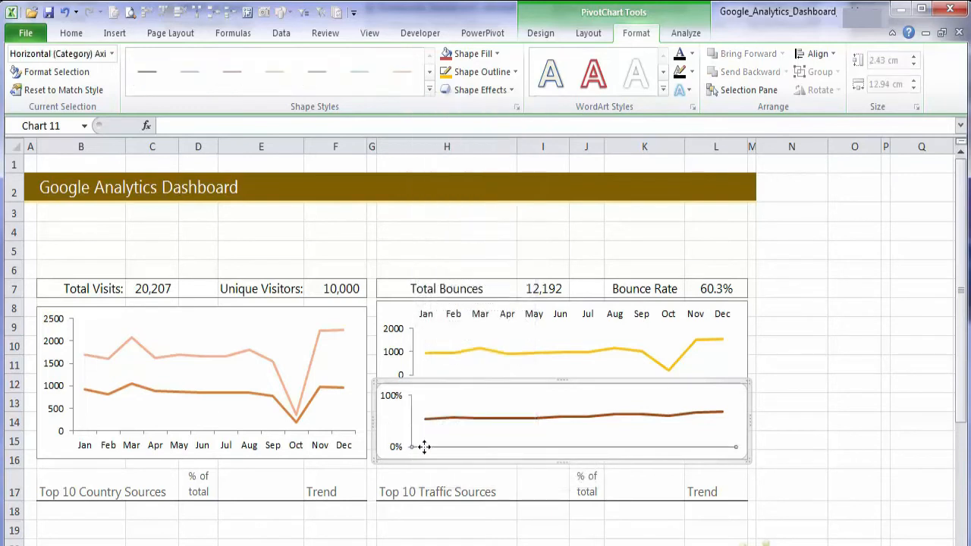
{"action": "right_click", "coordinate": [423, 447]}
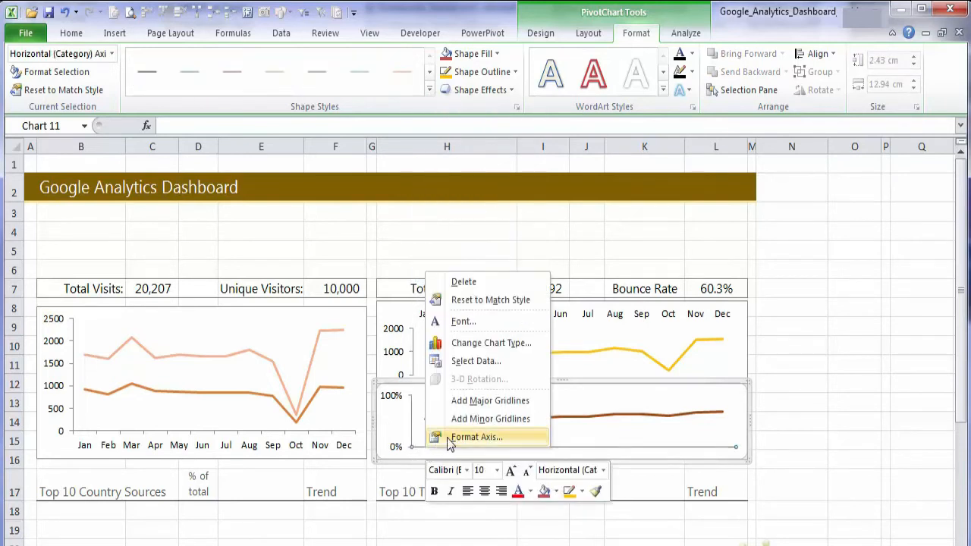
{"action": "left_click", "coordinate": [503, 440]}
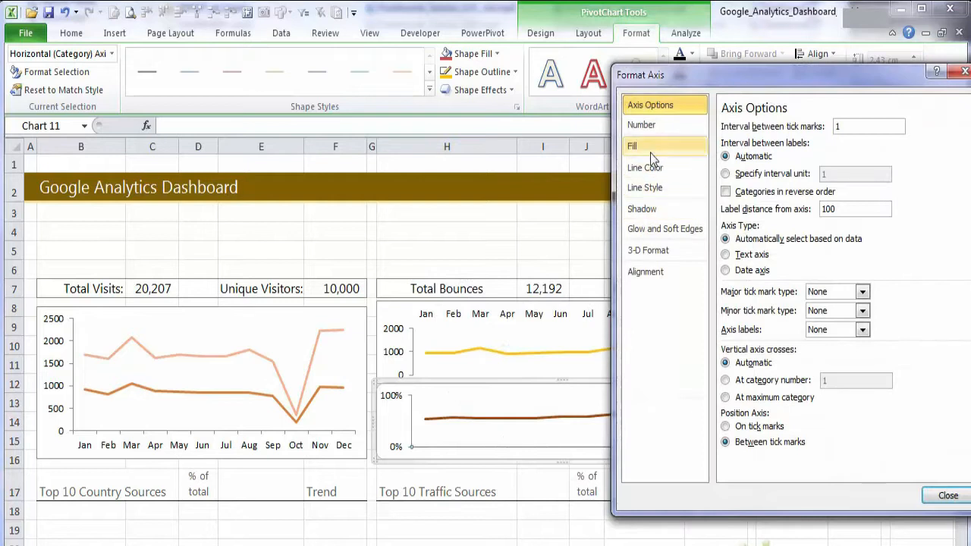
{"action": "left_click", "coordinate": [644, 167]}
{"action": "left_click", "coordinate": [737, 127]}
{"action": "left_click", "coordinate": [946, 496]}
{"action": "left_click", "coordinate": [873, 439]}
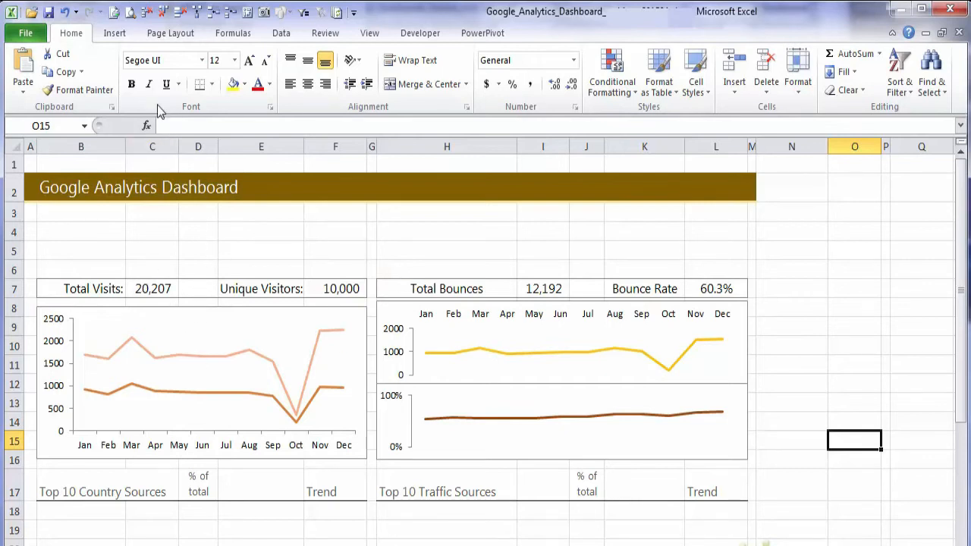
Draw a short horizontal straight line about 0.87 cm wide in column B, above the Total Visits label
{"action": "left_click", "coordinate": [120, 35]}
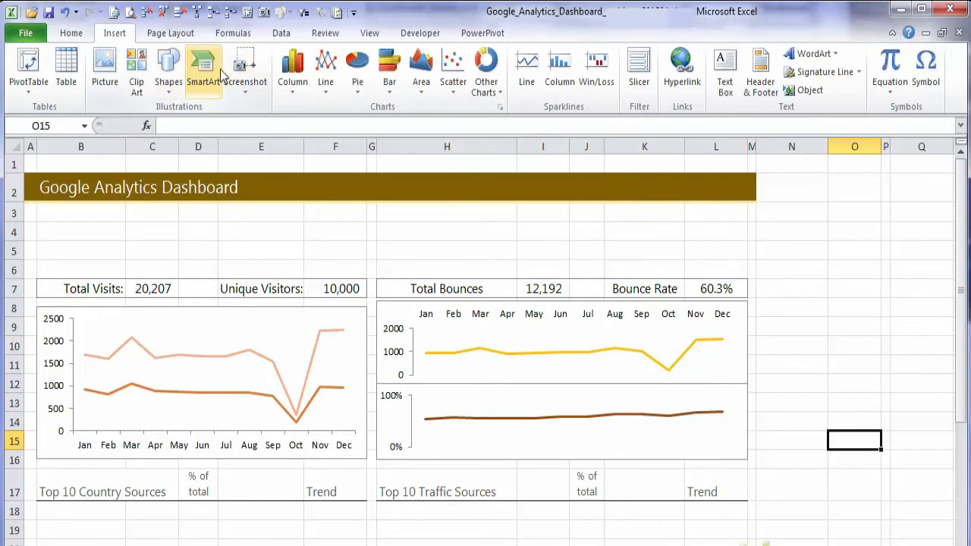
{"action": "left_click", "coordinate": [174, 85]}
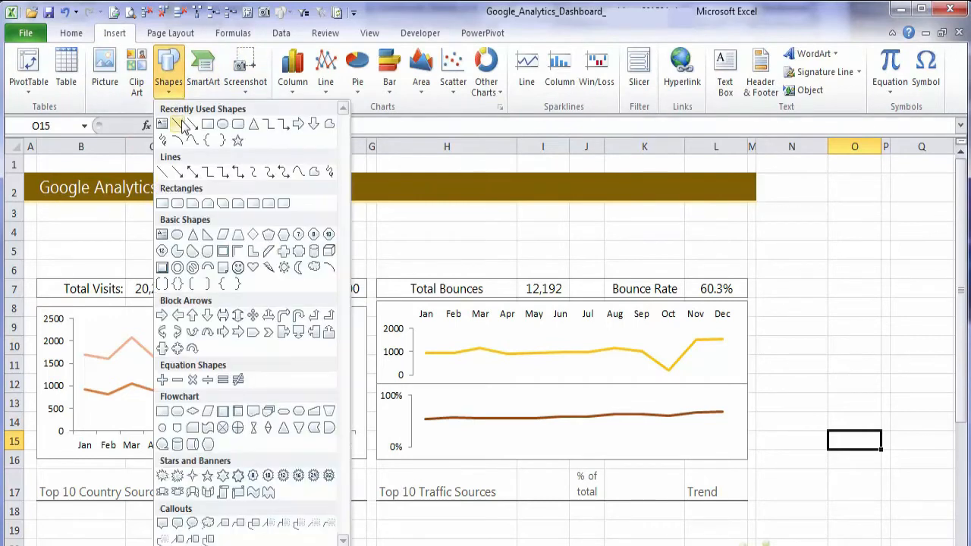
{"action": "left_click", "coordinate": [180, 126]}
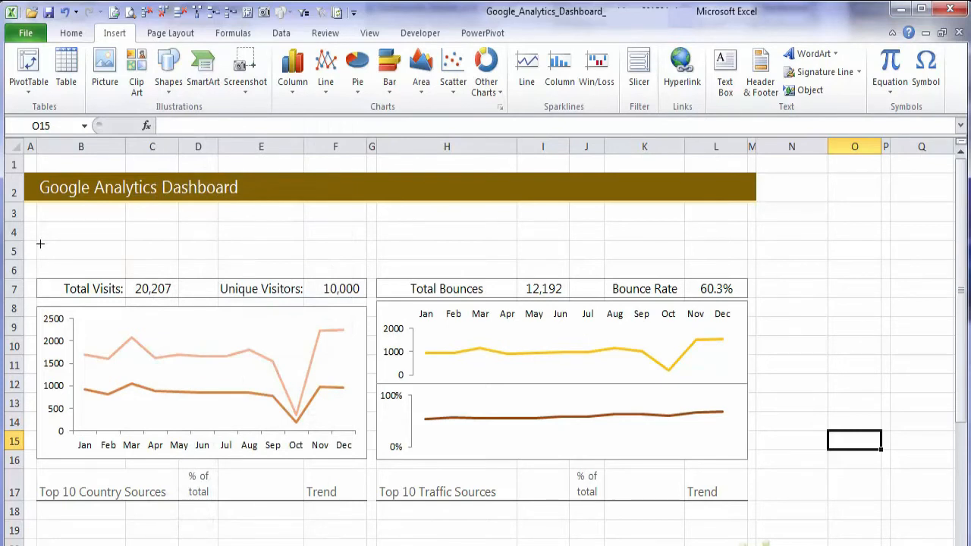
{"action": "mouse_move", "coordinate": [40, 244]}
{"action": "left_mouse_down"}
{"action": "mouse_move", "coordinate": [105, 243]}
{"action": "mouse_move", "coordinate": [113, 274]}
{"action": "mouse_move", "coordinate": [116, 252]}
{"action": "mouse_move", "coordinate": [130, 263]}
{"action": "mouse_move", "coordinate": [204, 240]}
{"action": "mouse_move", "coordinate": [65, 244]}
{"action": "left_mouse_up"}
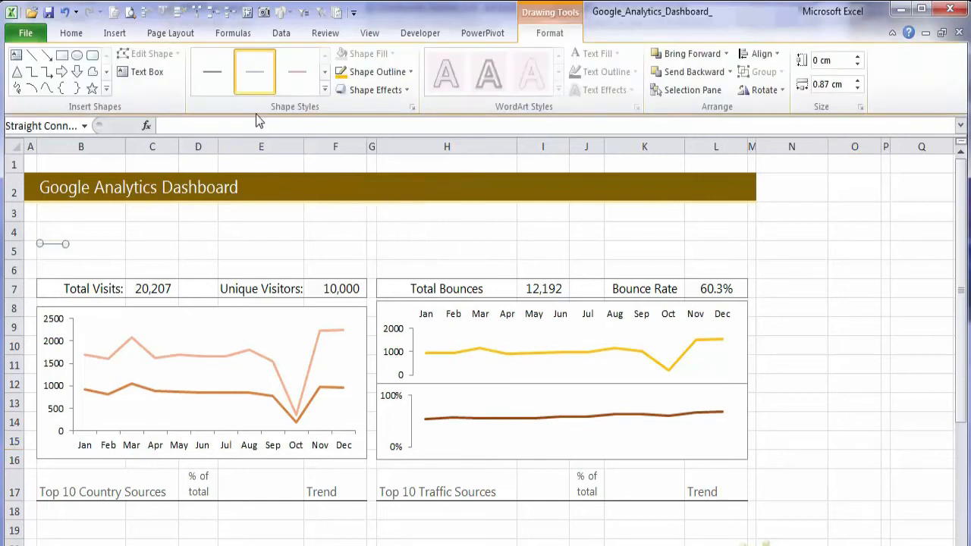
Outline the line in Orange, Accent 6, Darker 25% at 2¼ pt and place it in D7 before the Unique Visitors label
{"action": "left_click", "coordinate": [406, 73]}
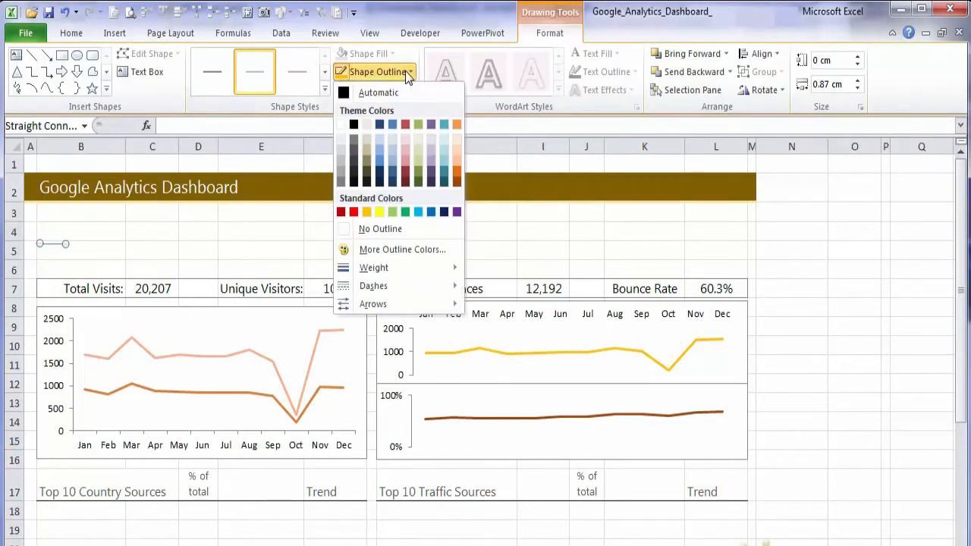
{"action": "left_click", "coordinate": [455, 173]}
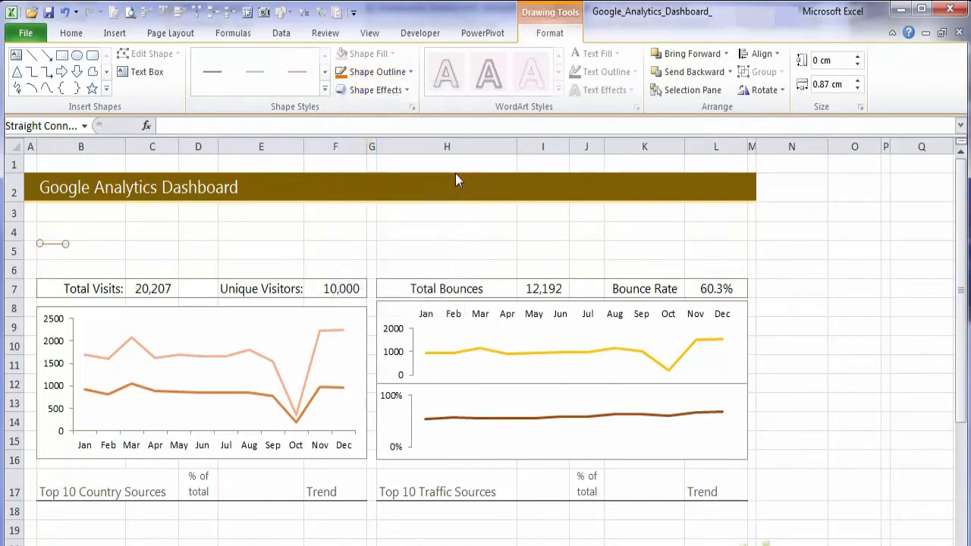
{"action": "left_click", "coordinate": [407, 76]}
{"action": "mouse_move", "coordinate": [427, 273]}
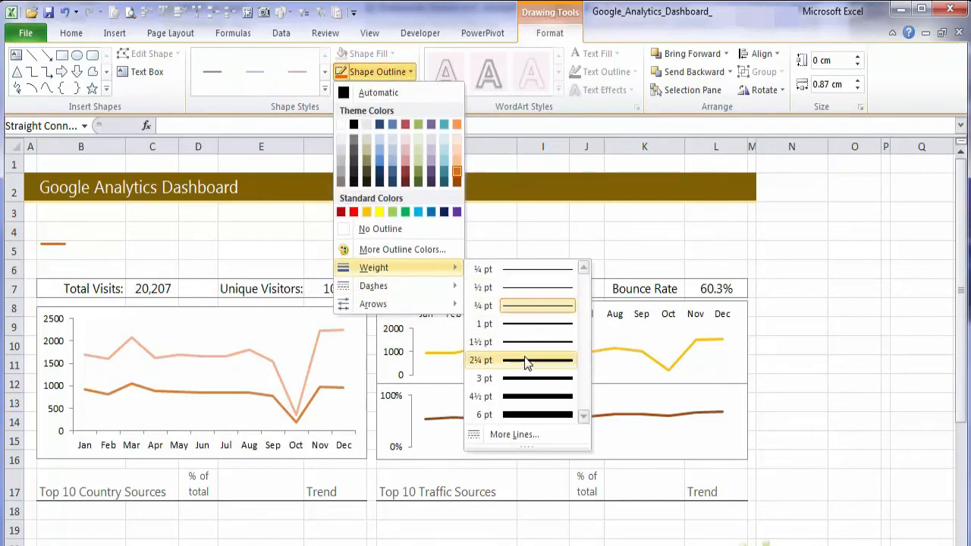
{"action": "left_click", "coordinate": [527, 363]}
{"action": "left_click_drag", "start_coordinate": [56, 243], "coordinate": [198, 286]}
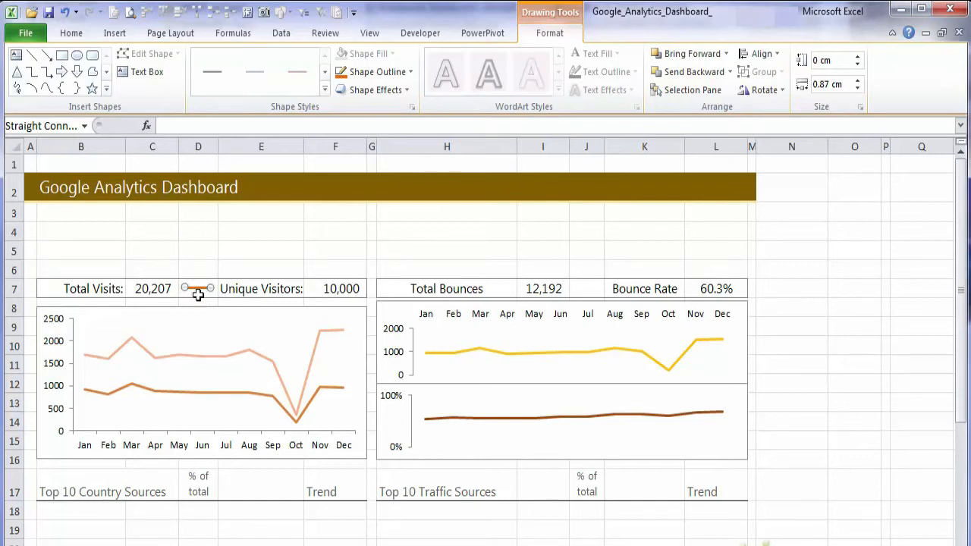
Copy the orange line level across to B7, in front of the Total Visits label
{"action": "key", "text": "ctrl"}
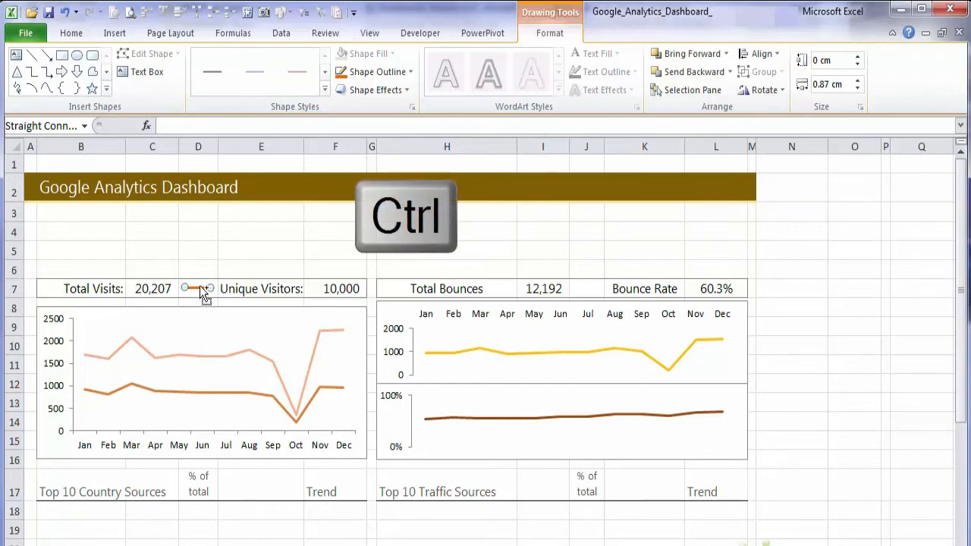
{"action": "left_click_drag", "start_coordinate": [204, 296], "coordinate": [51, 271]}
{"action": "key", "text": "shift"}
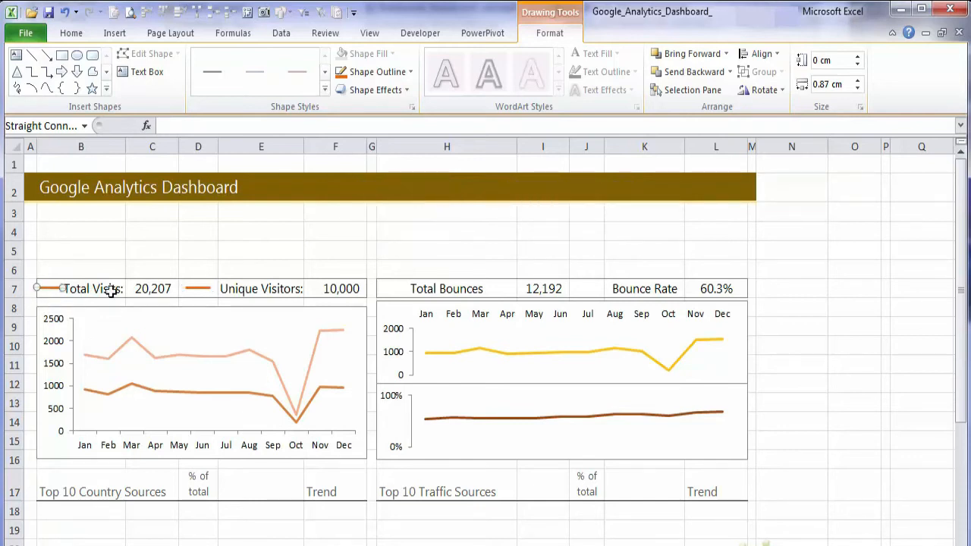
Set the Total Visits line's width to 0.6 cm and its outline to Orange, Accent 6, Lighter 40%
{"action": "left_click", "coordinate": [831, 83]}
{"action": "key", "text": "BackSpace"}
{"action": "type", "text": ".6"}
{"action": "key", "text": "Return"}
{"action": "left_click", "coordinate": [411, 72]}
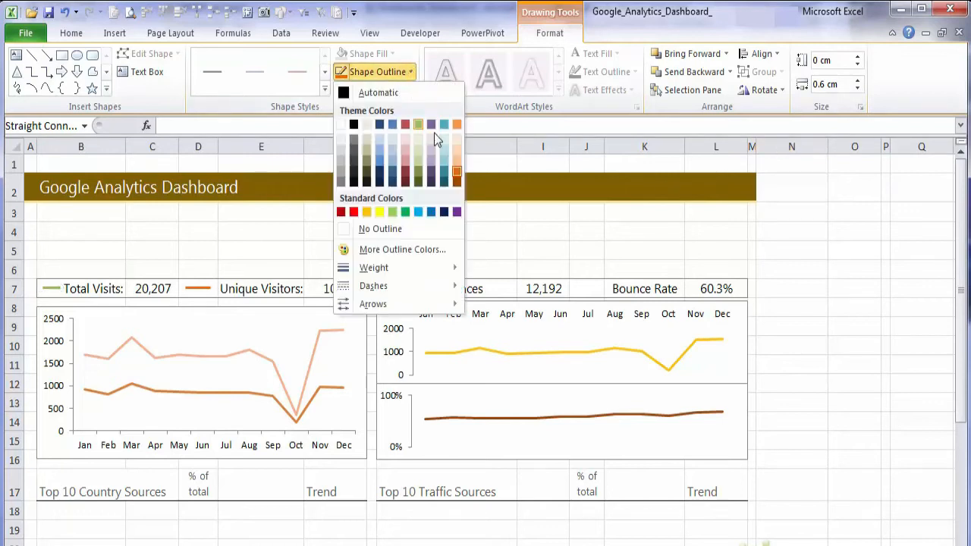
{"action": "left_click", "coordinate": [456, 161]}
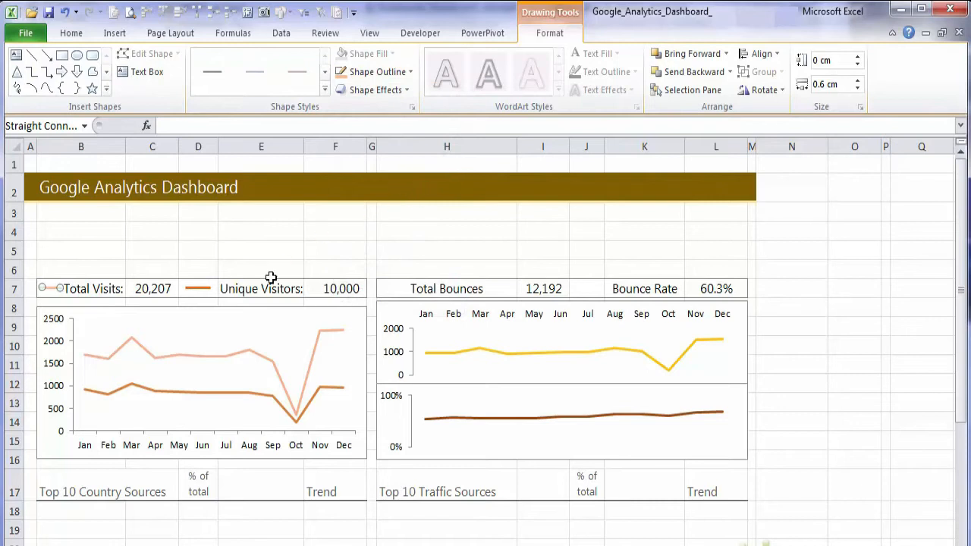
Set the width of the line beside the Unique Visitors label to 0.6 cm
{"action": "left_click", "coordinate": [220, 255]}
{"action": "left_click", "coordinate": [206, 289]}
{"action": "left_click", "coordinate": [837, 86]}
{"action": "type", "text": "0.4"}
{"action": "key", "text": "Return"}
{"action": "left_click", "coordinate": [334, 232]}
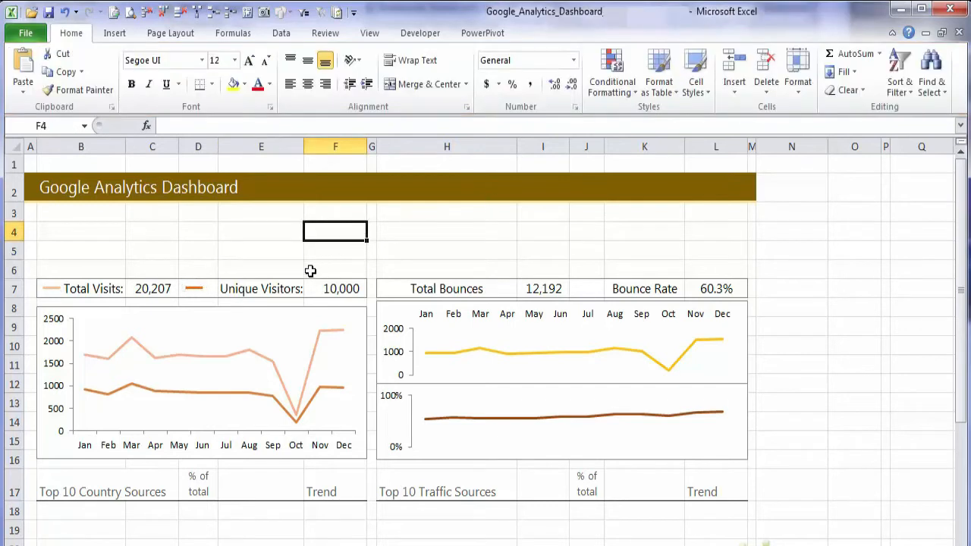
Copy the Unique Visitors line in front of the Total Bounces label and recolour the copy with the standard golden orange
{"action": "left_click", "coordinate": [196, 289]}
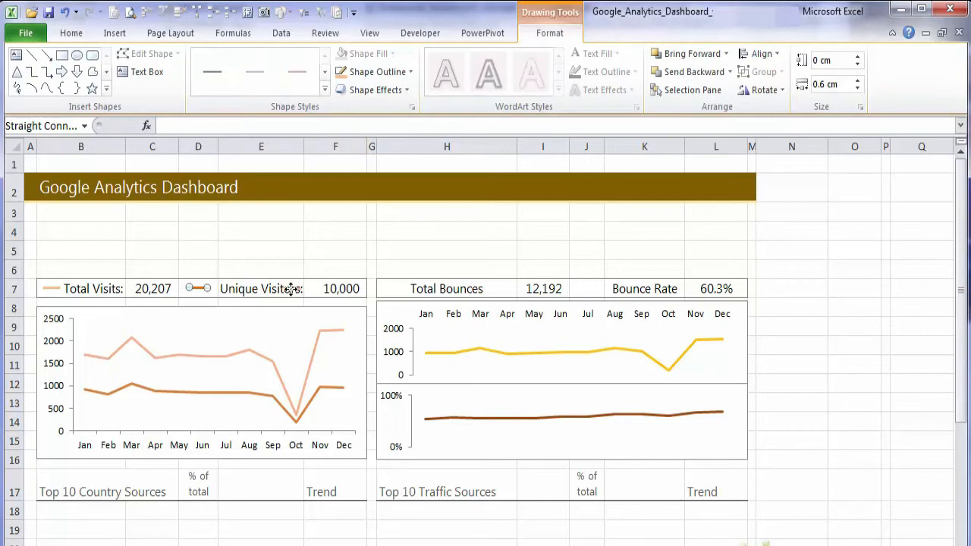
{"action": "left_click_drag", "start_coordinate": [195, 288], "coordinate": [393, 288]}
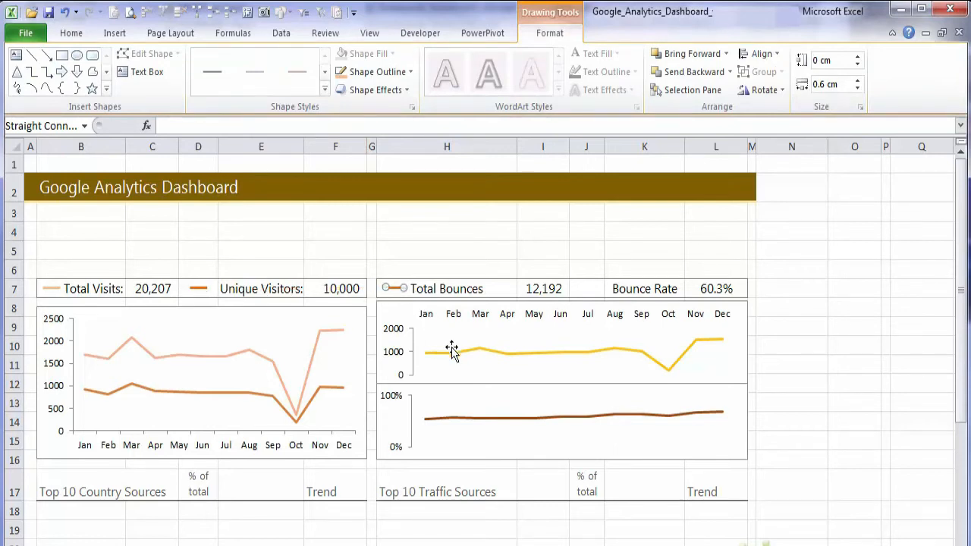
{"action": "left_click", "coordinate": [413, 74]}
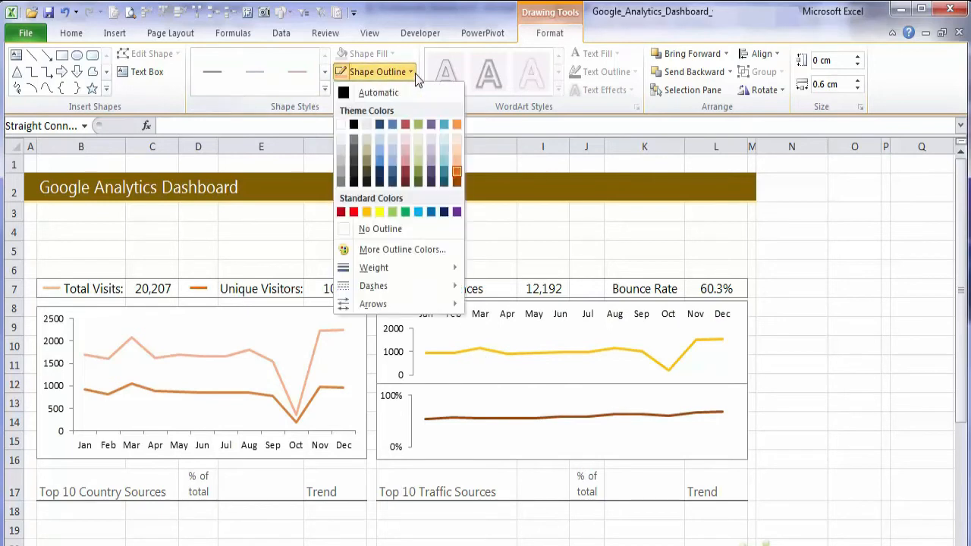
{"action": "left_click", "coordinate": [367, 212]}
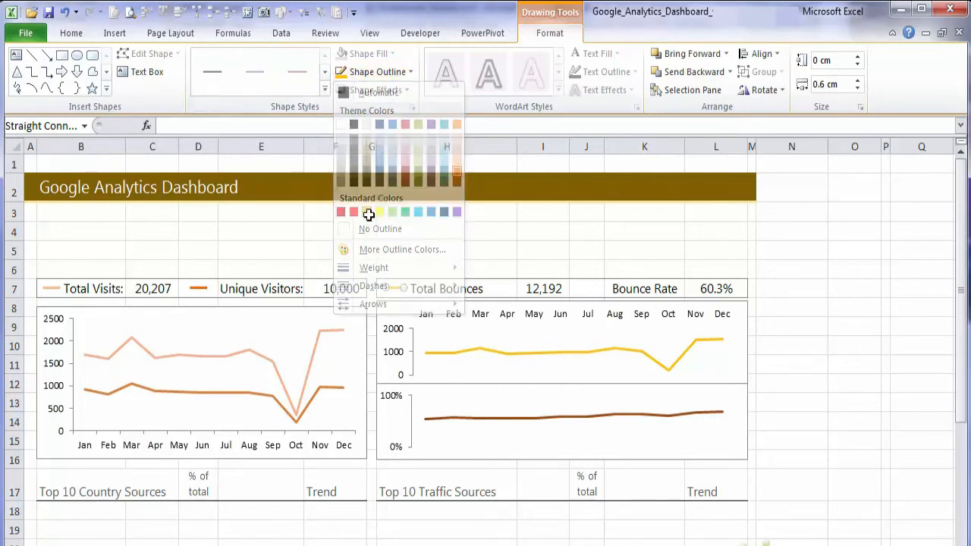
Copy the golden line in front of the Bounce Rate label and recolour the copy with the darkest theme orange
{"action": "left_click_drag", "start_coordinate": [400, 290], "coordinate": [588, 285]}
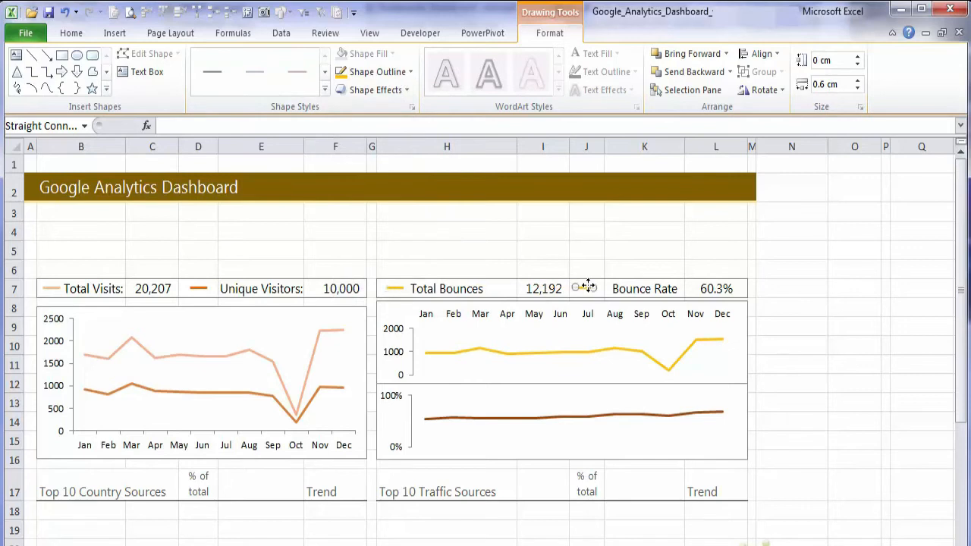
{"action": "left_click", "coordinate": [402, 73]}
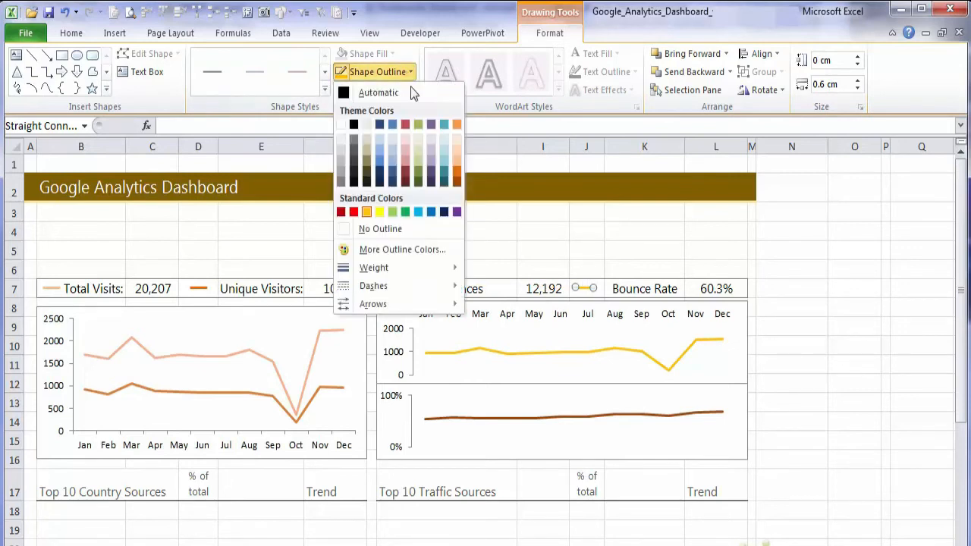
{"action": "left_click", "coordinate": [456, 181]}
{"action": "left_click", "coordinate": [538, 237]}
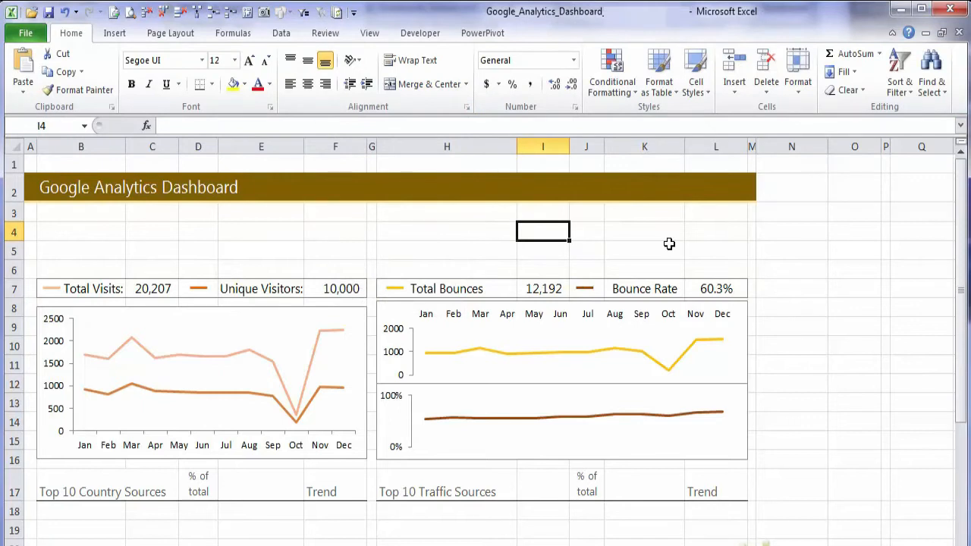
{"action": "left_click", "coordinate": [115, 32]}
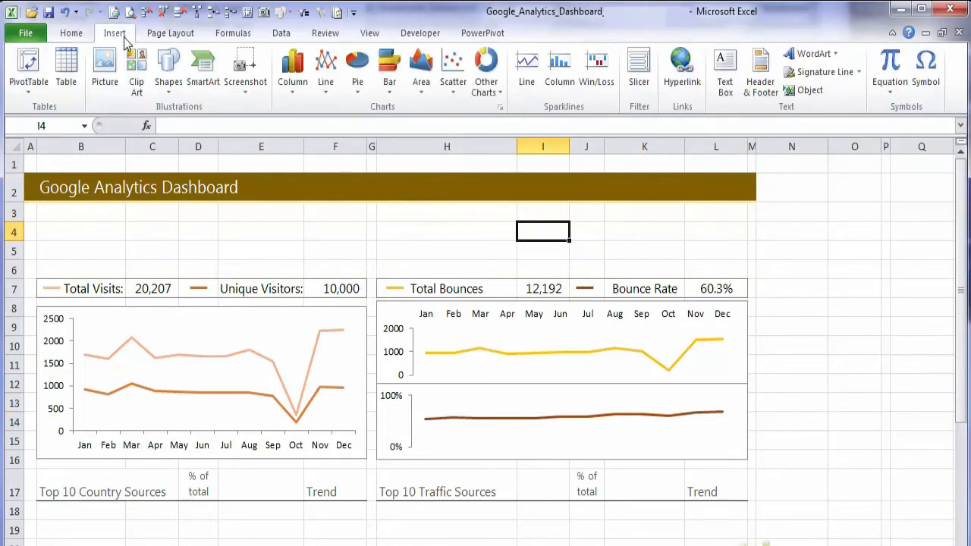
{"action": "left_click", "coordinate": [168, 76]}
{"action": "left_click", "coordinate": [144, 192]}
{"action": "left_click", "coordinate": [148, 231]}
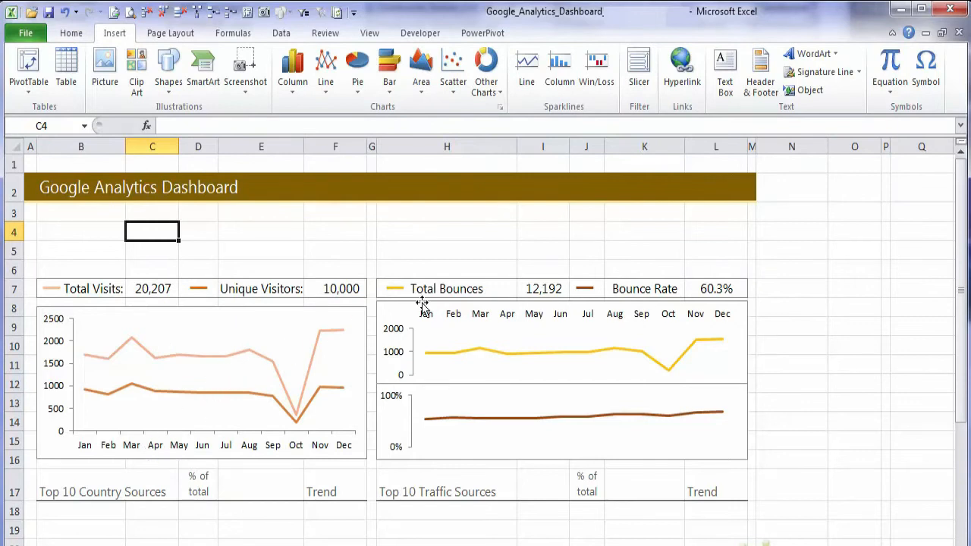
{"action": "left_click", "coordinate": [354, 313]}
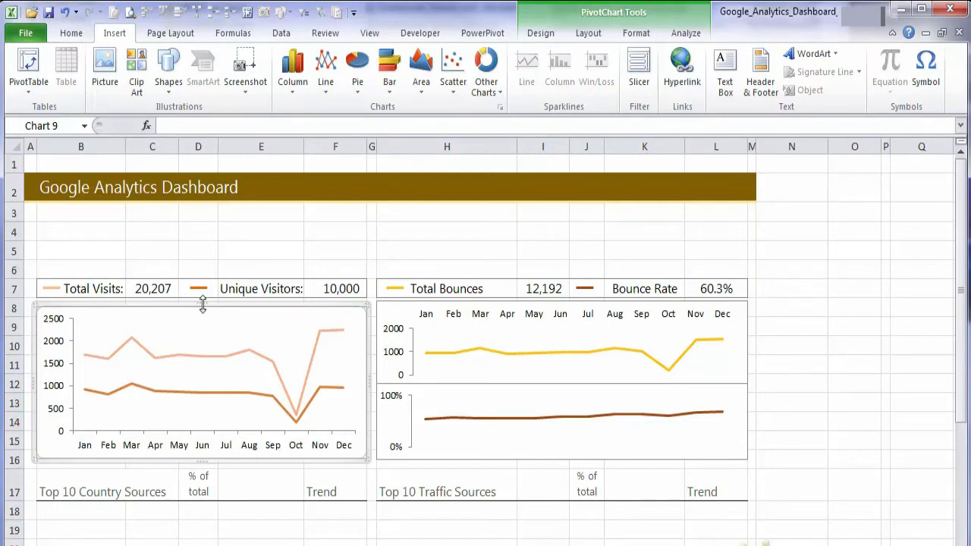
{"action": "left_click", "coordinate": [240, 230]}
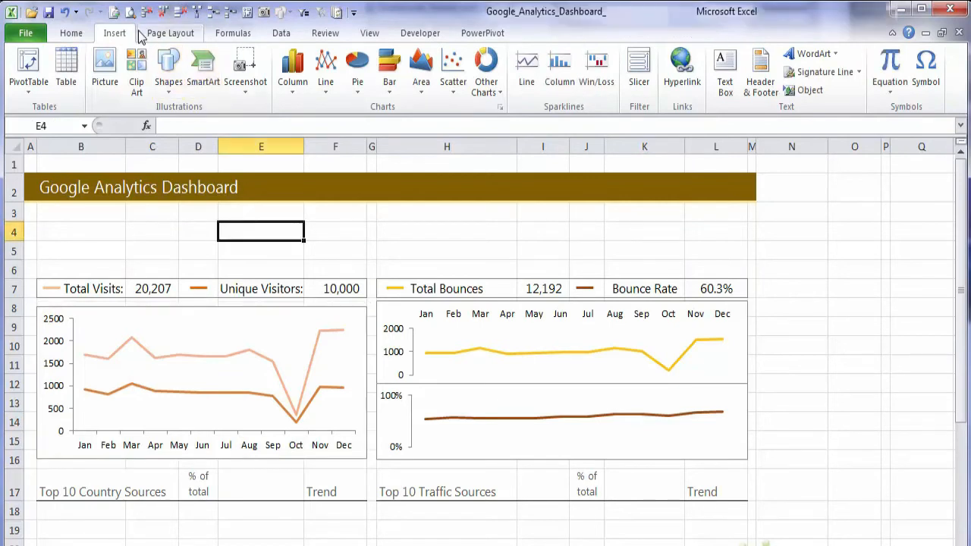
Hide the gridlines on the dashboard sheet
{"action": "left_click", "coordinate": [163, 33]}
{"action": "left_click", "coordinate": [488, 72]}
{"action": "left_click", "coordinate": [397, 233]}
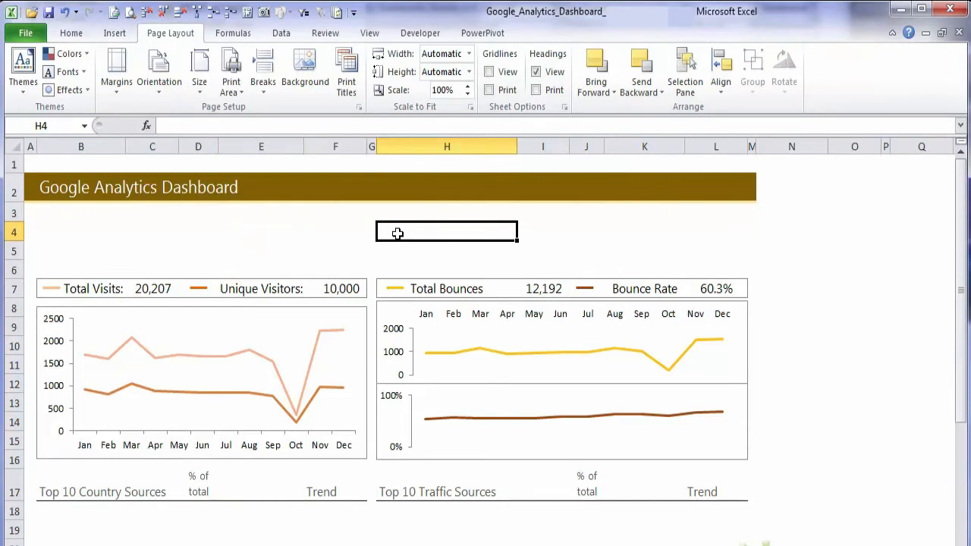
Shift the Total Bounces chart down slightly, away from the headline row
{"action": "left_click", "coordinate": [431, 306]}
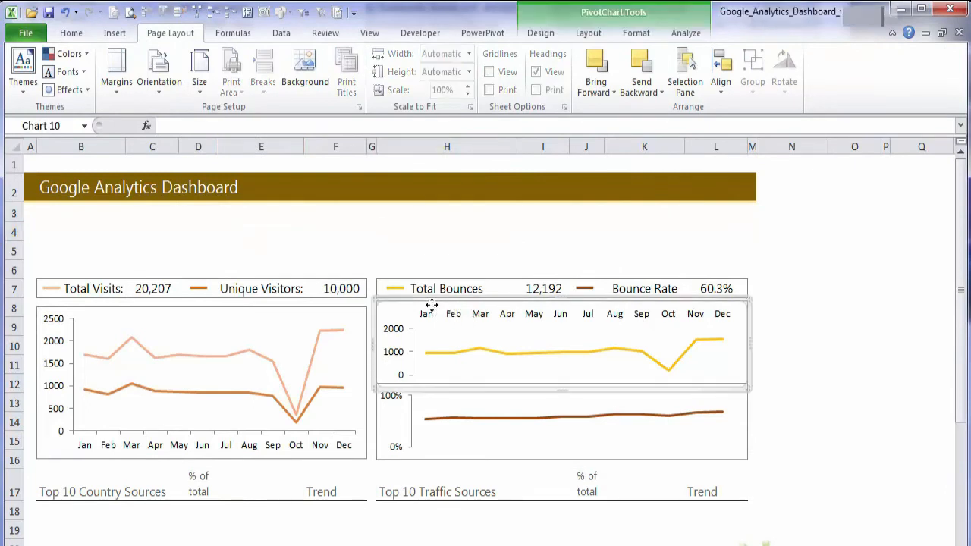
{"action": "left_click", "coordinate": [431, 306], "text": "ctrl"}
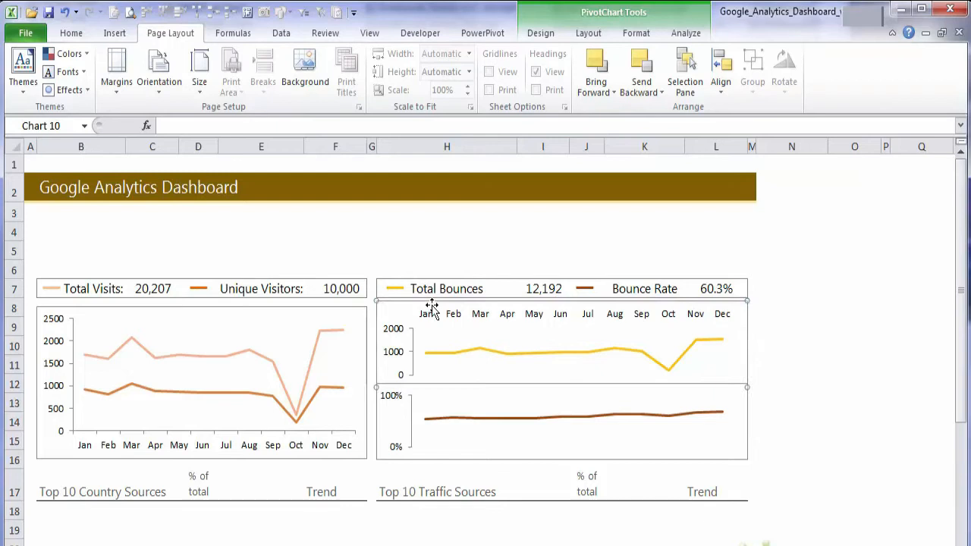
{"action": "left_click_drag", "start_coordinate": [430, 305], "coordinate": [431, 308]}
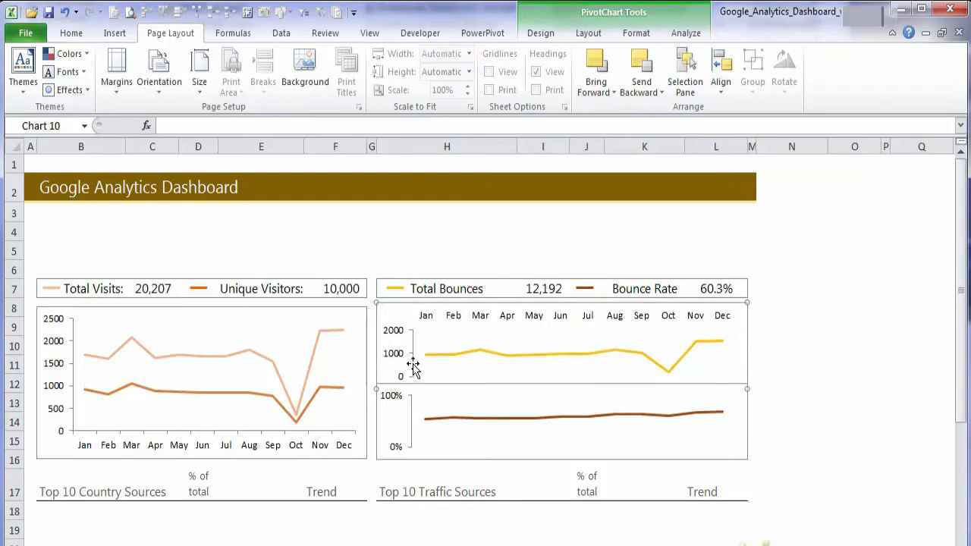
Nudge the Bounce Rate chart down slightly so it sits directly beneath the Total Bounces plot
{"action": "left_click", "coordinate": [377, 400]}
{"action": "left_click", "coordinate": [377, 414], "text": "ctrl"}
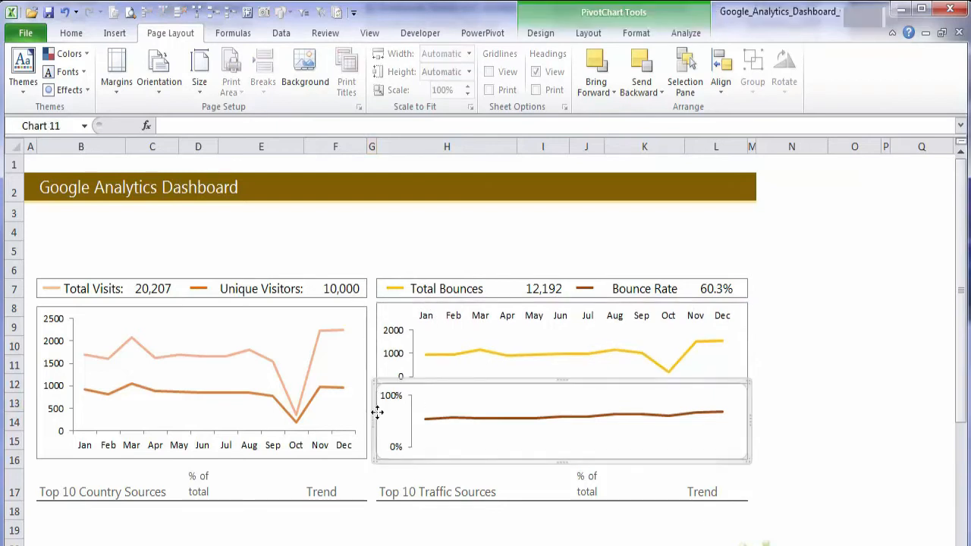
{"action": "key", "text": "Down"}
{"action": "key", "text": "Down"}
{"action": "key", "text": "Down"}
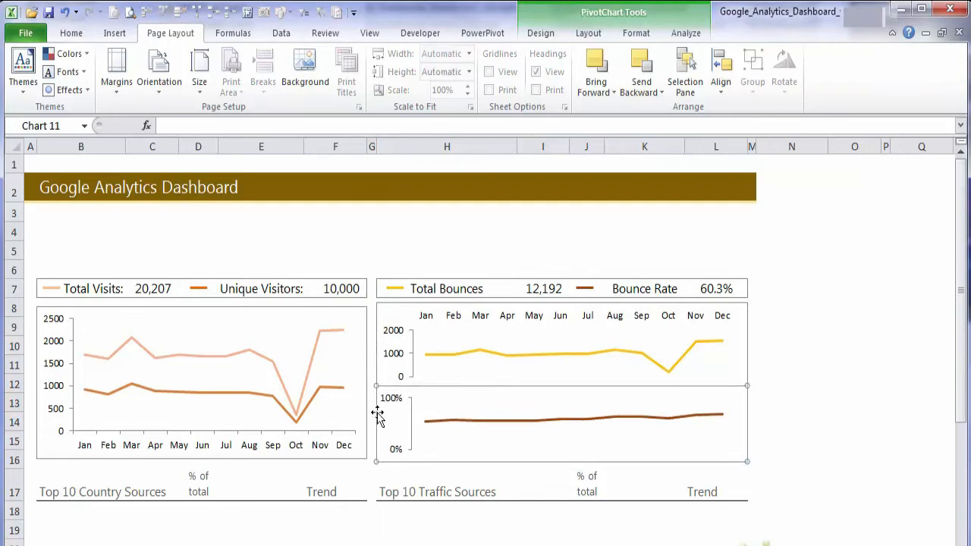
Move the visits and visitors chart up slightly to line its top edge up with the Total Bounces chart
{"action": "left_click", "coordinate": [364, 357]}
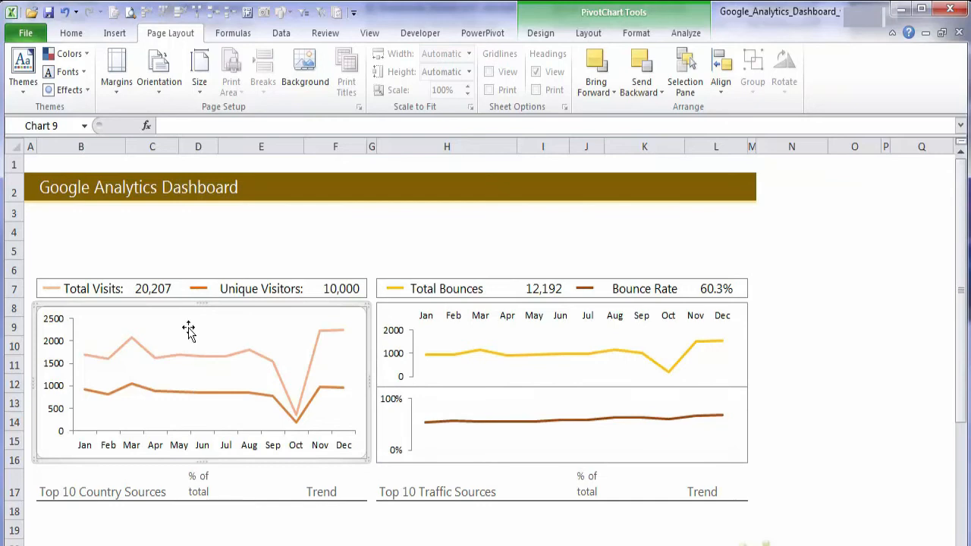
{"action": "left_click_drag", "start_coordinate": [199, 306], "coordinate": [200, 300]}
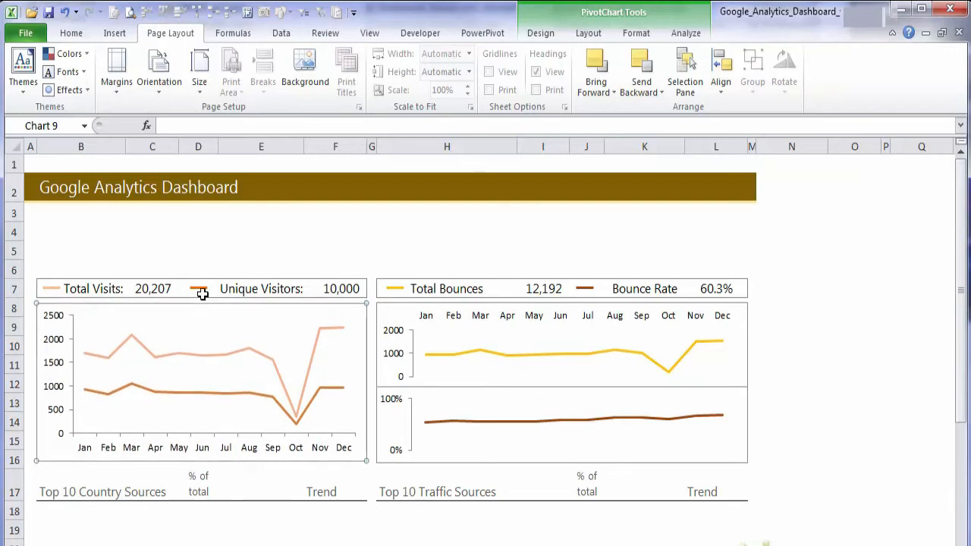
{"action": "left_click", "coordinate": [228, 245]}
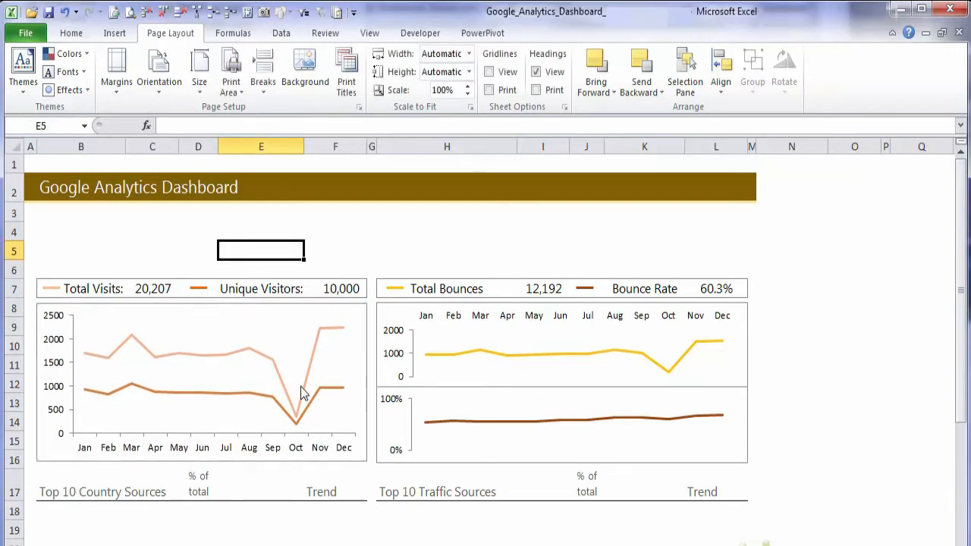
Set the outline of the visits and visitors chart to a dark grey theme colour
{"action": "left_click", "coordinate": [219, 468]}
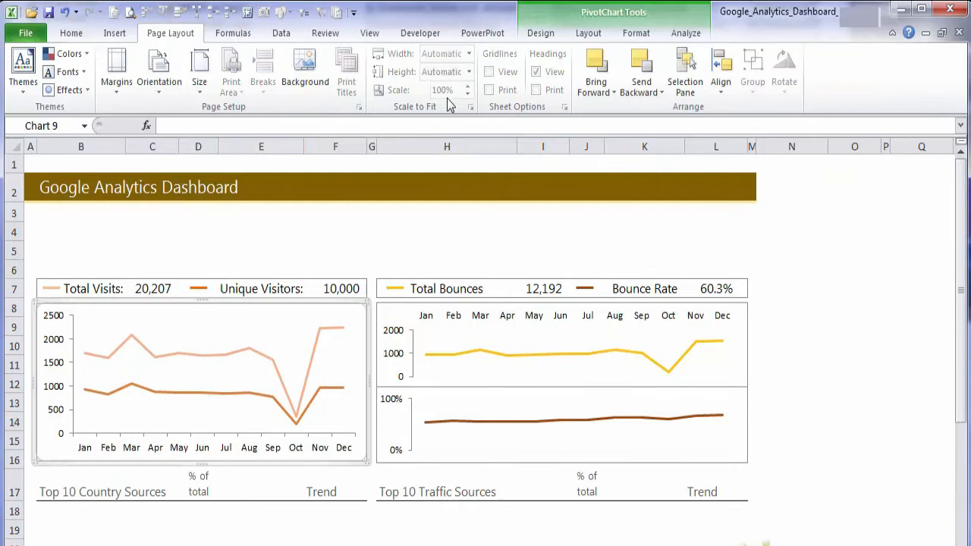
{"action": "scroll", "coordinate": [613, 34], "scroll_direction": "up", "scroll_amount": 2}
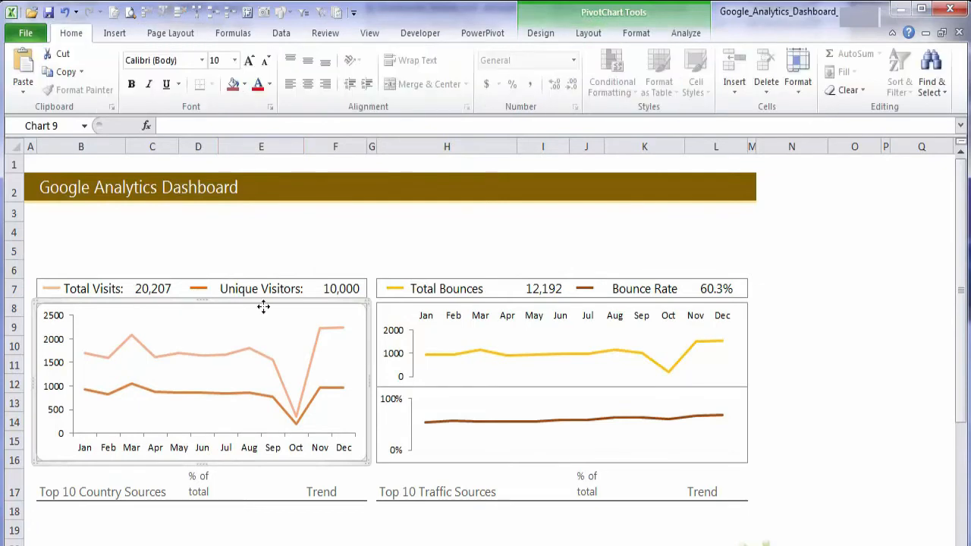
{"action": "left_click", "coordinate": [621, 38]}
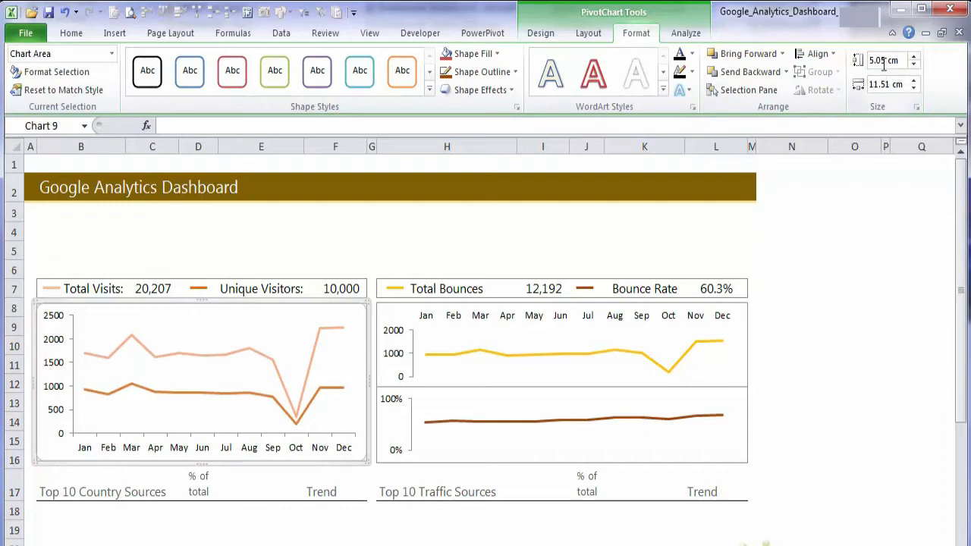
{"action": "left_click", "coordinate": [790, 327]}
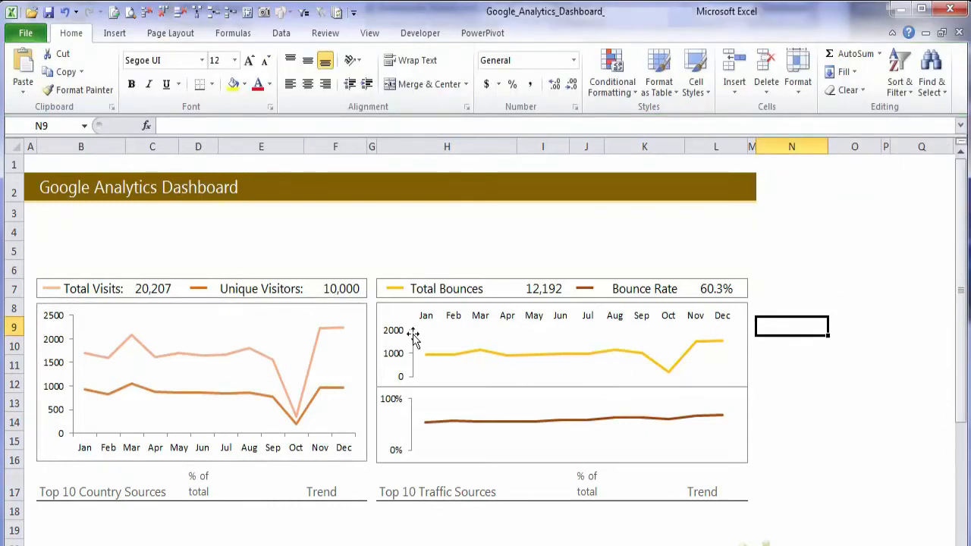
{"action": "left_click", "coordinate": [367, 330]}
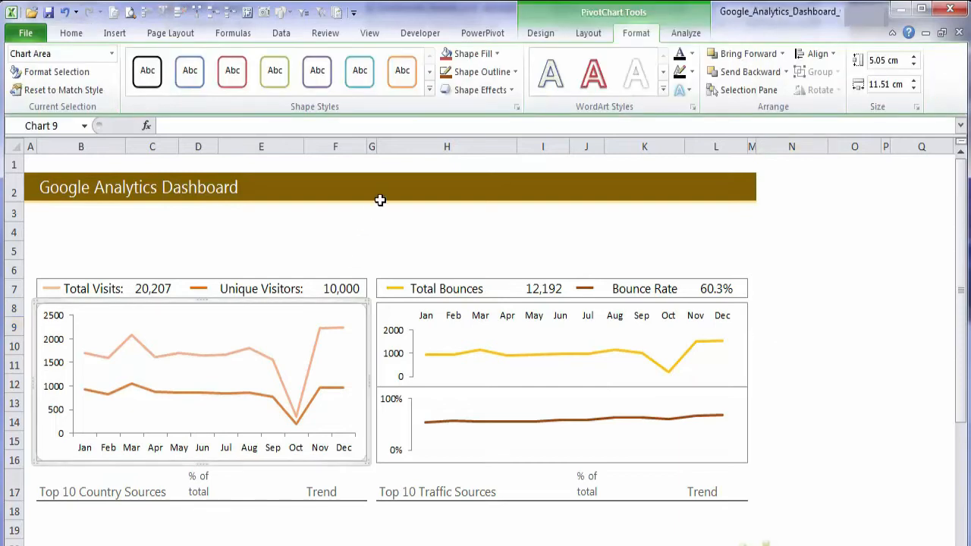
{"action": "left_click", "coordinate": [514, 74]}
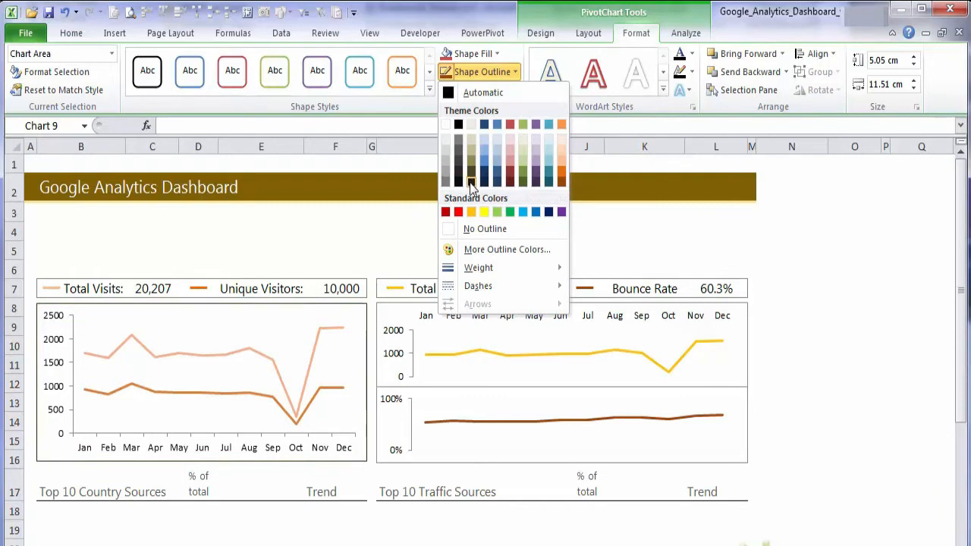
{"action": "left_click", "coordinate": [446, 177]}
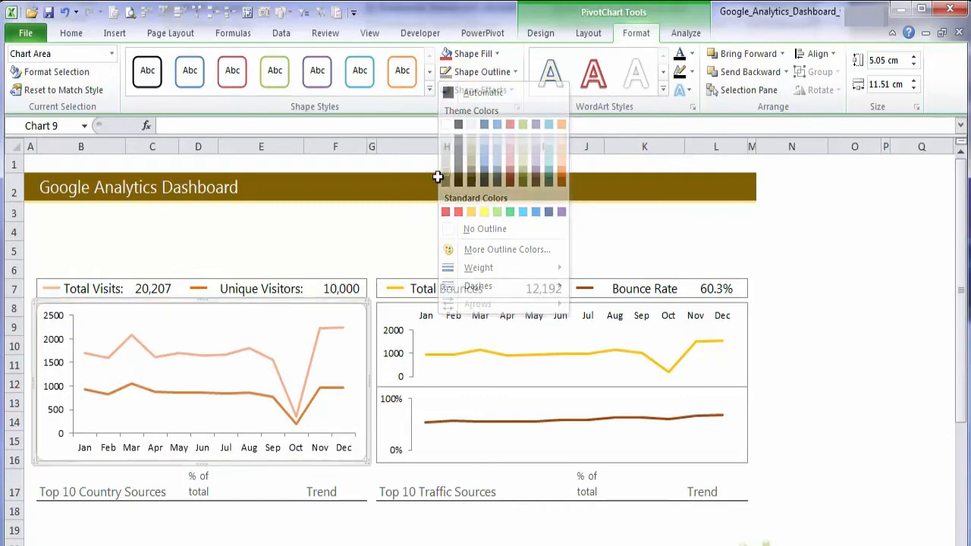
Repeat the grey outline on the Total Bounces and Bounce Rate charts
{"action": "left_click", "coordinate": [410, 305]}
{"action": "key", "text": "F4"}
{"action": "left_click", "coordinate": [374, 400]}
{"action": "key", "text": "F4"}
{"action": "left_click", "coordinate": [776, 288]}
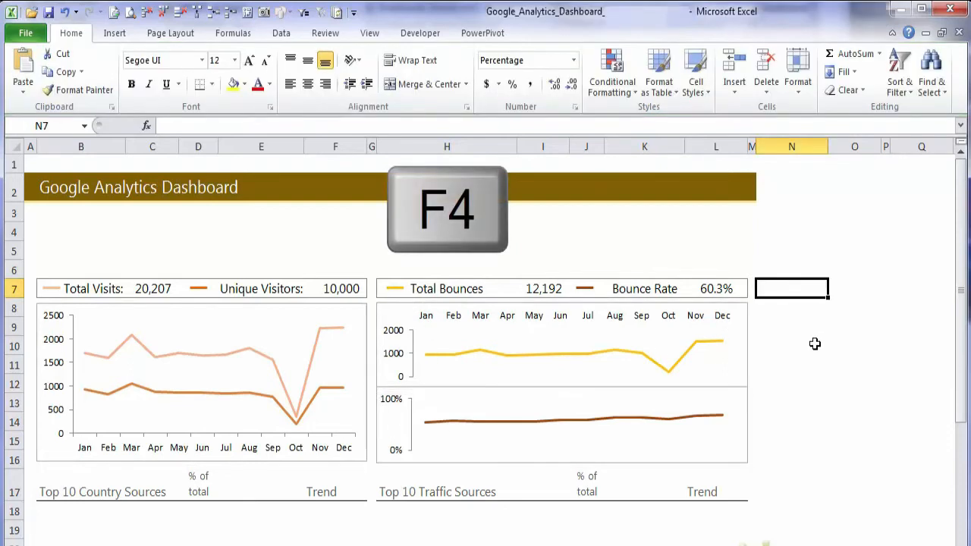
Change the font colour of the month labels in the Total Bounces chart to dark grey
{"action": "left_click", "coordinate": [440, 321]}
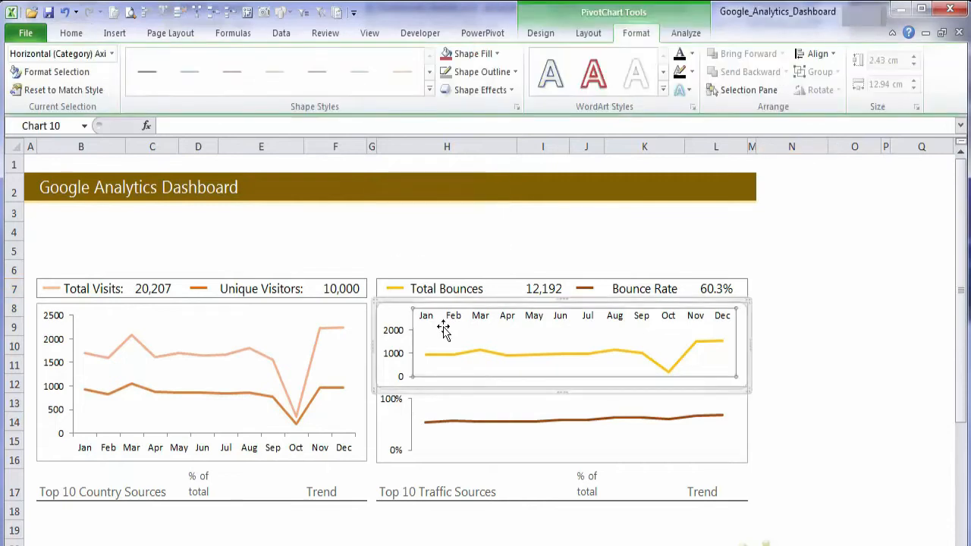
{"action": "key", "text": "Up"}
{"action": "key", "text": "Up"}
{"action": "key", "text": "Up"}
{"action": "key", "text": "Up"}
{"action": "left_click", "coordinate": [71, 34]}
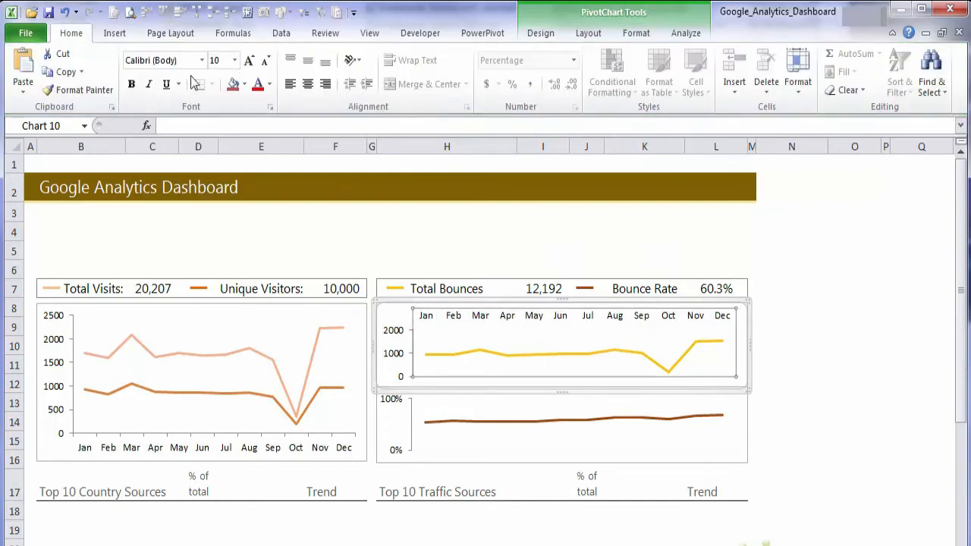
{"action": "left_click", "coordinate": [258, 84]}
{"action": "left_click", "coordinate": [269, 84]}
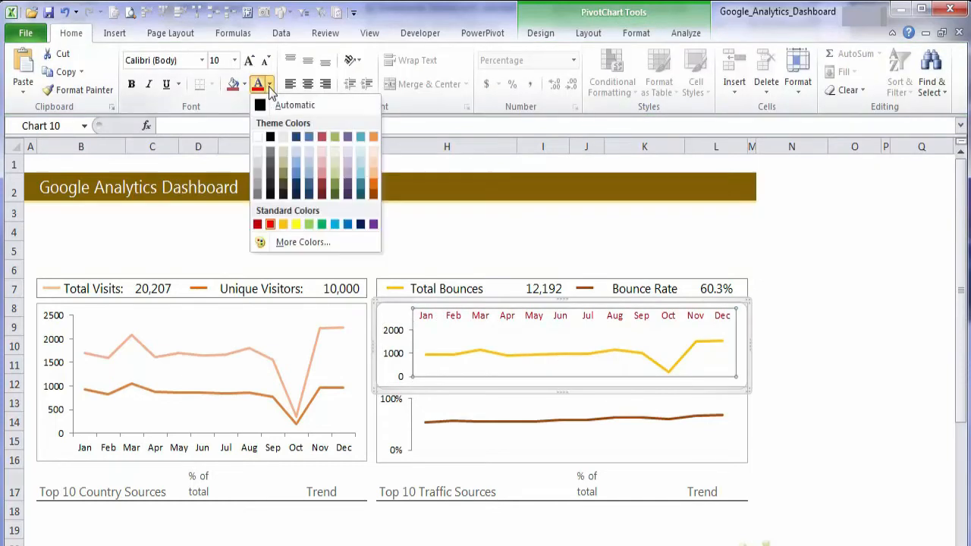
{"action": "left_click", "coordinate": [268, 158]}
Apply the same grey font to the value axes of both bounce charts and both axes of the visits chart
{"action": "left_click", "coordinate": [396, 339]}
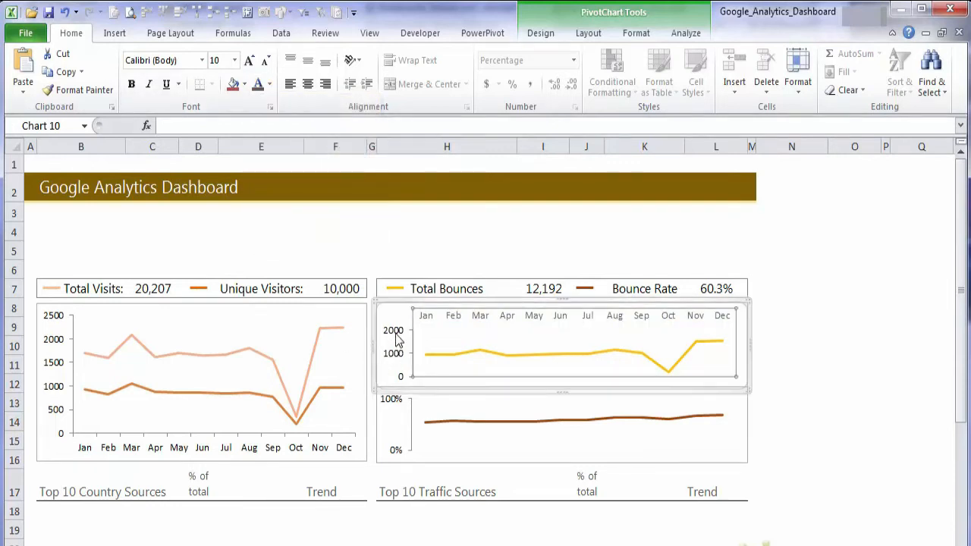
{"action": "left_click", "coordinate": [391, 406]}
{"action": "left_click", "coordinate": [317, 452]}
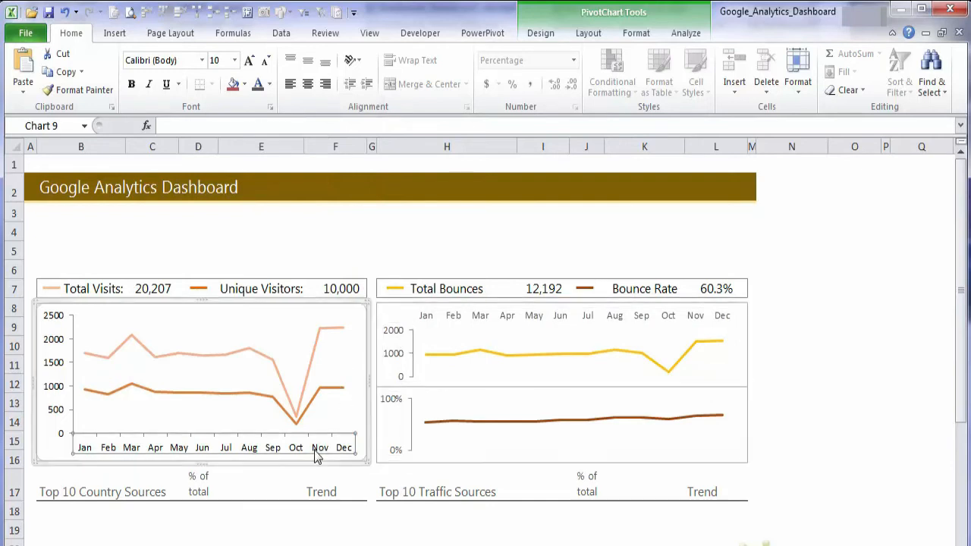
{"action": "left_click", "coordinate": [53, 377]}
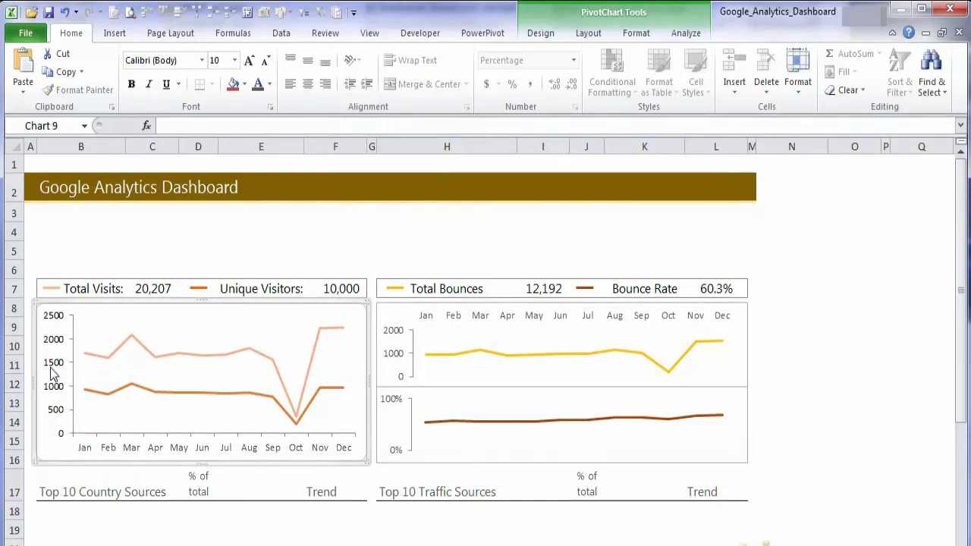
{"action": "left_click", "coordinate": [270, 243]}
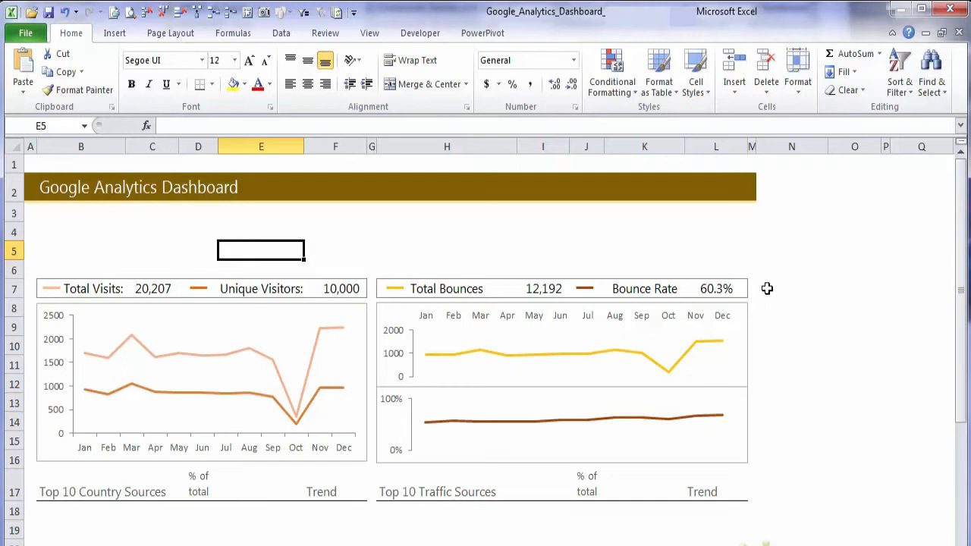
Review the monthly PivotTables behind the charts and the Total Visits formula in C7 on the dashboard
{"action": "key", "text": "ctrl+Page_Down"}
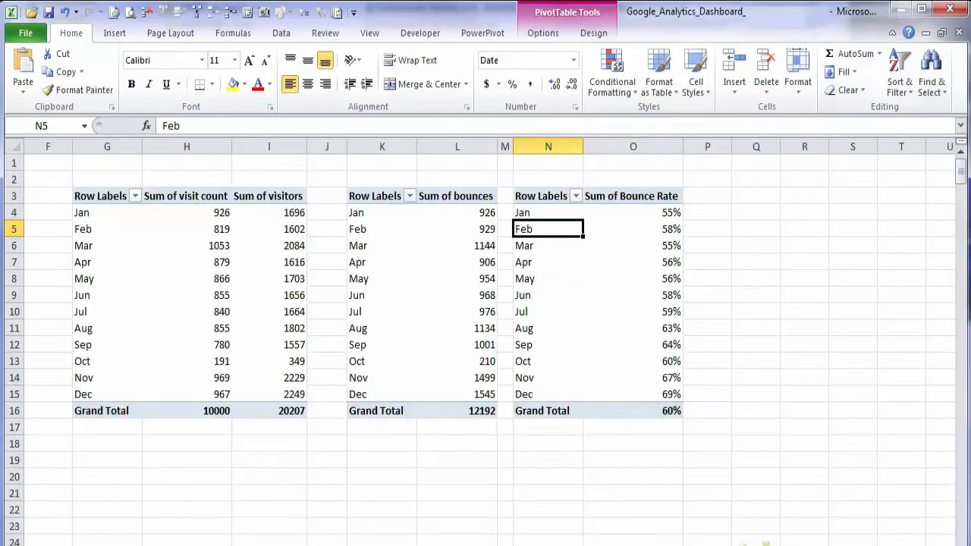
{"action": "key", "text": "ctrl+Page_Up"}
{"action": "left_click", "coordinate": [30, 364]}
{"action": "left_click", "coordinate": [38, 335]}
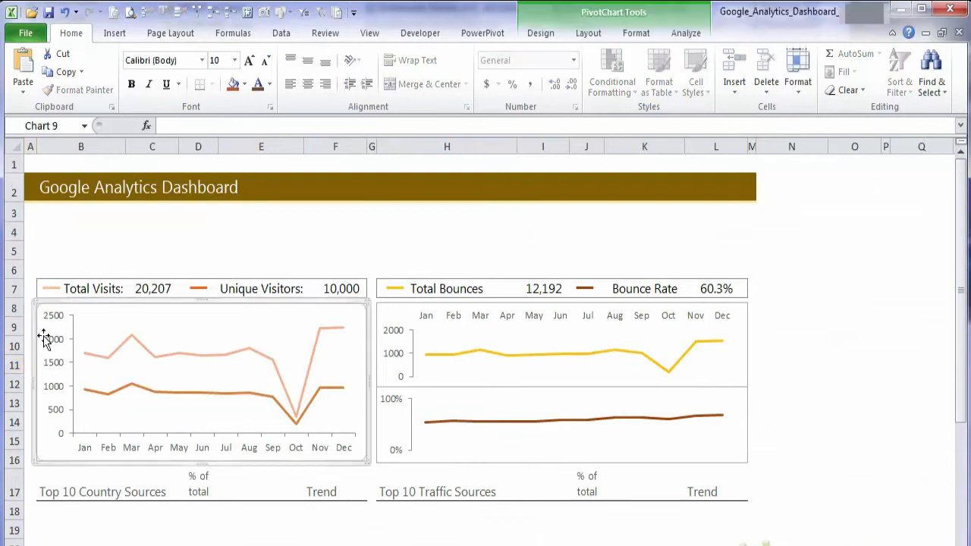
{"action": "left_click", "coordinate": [212, 230]}
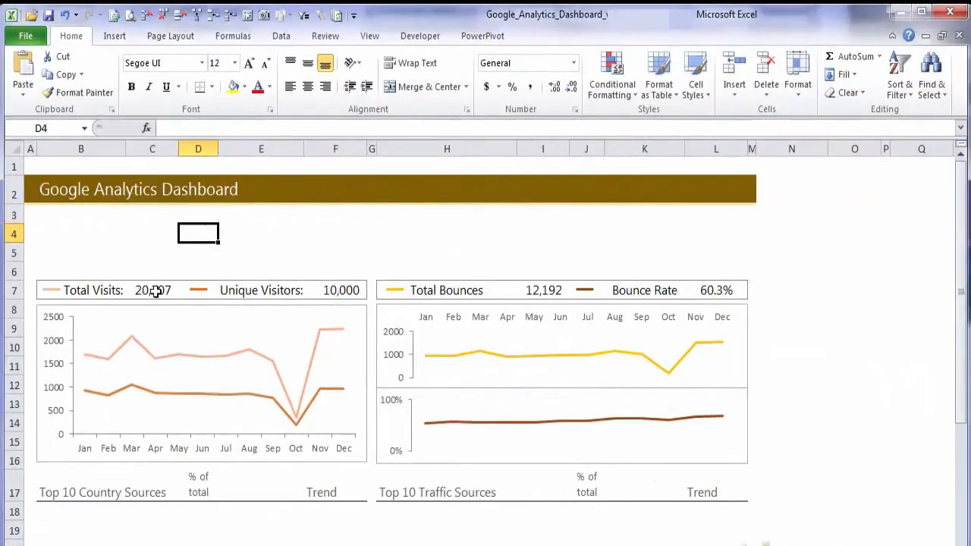
{"action": "left_click", "coordinate": [156, 289]}
{"action": "scroll", "coordinate": [826, 372], "scroll_direction": "down", "scroll_amount": 3}
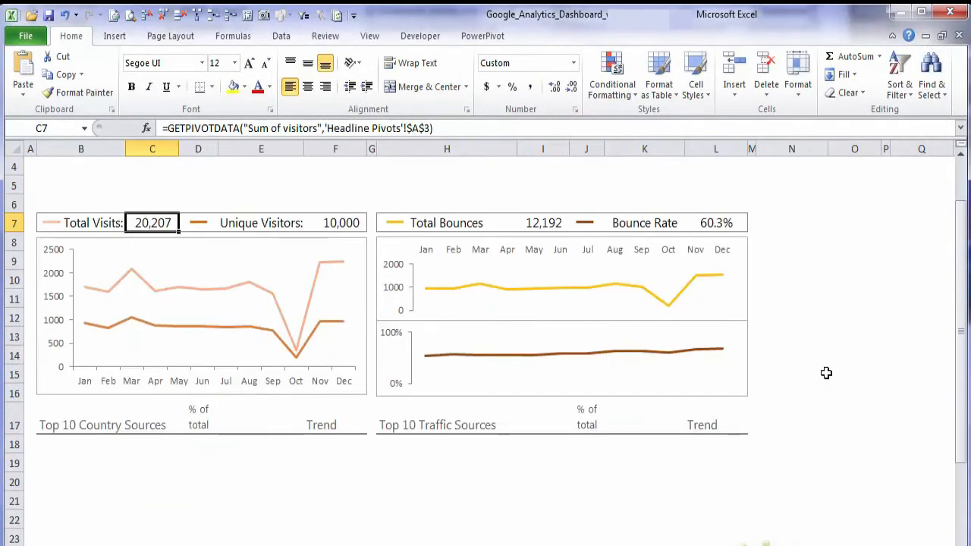
{"action": "scroll", "coordinate": [826, 373], "scroll_direction": "down", "scroll_amount": 1}
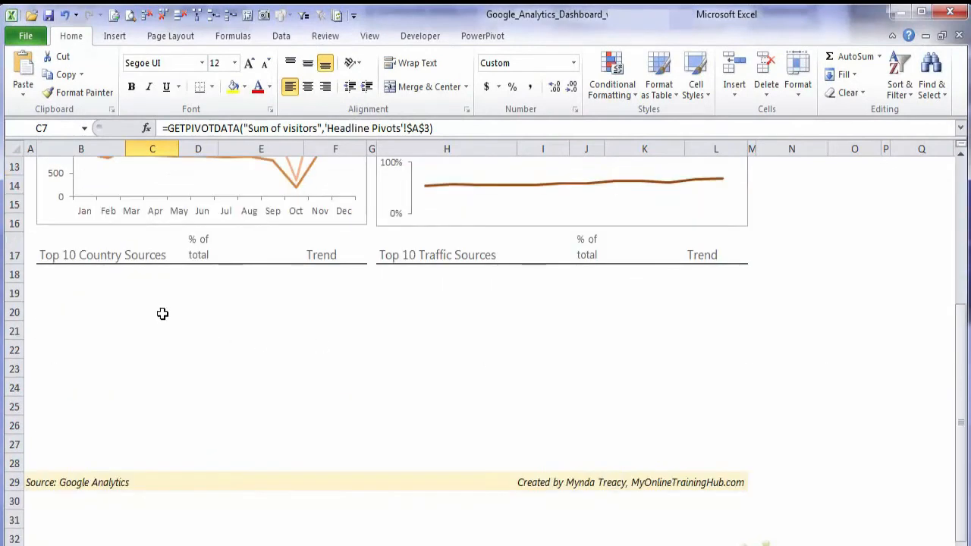
{"action": "left_click_drag", "start_coordinate": [66, 272], "coordinate": [350, 452]}
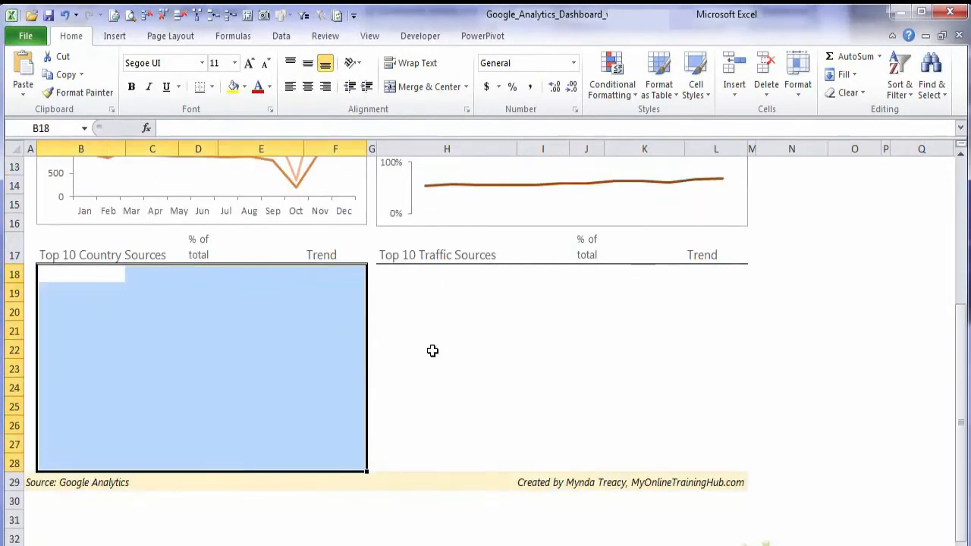
{"action": "left_click", "coordinate": [72, 255]}
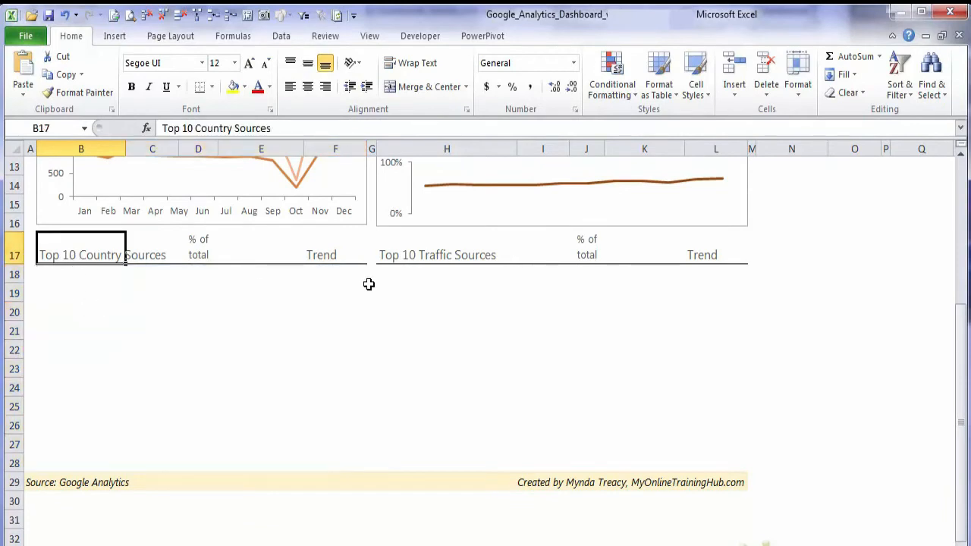
{"action": "left_click", "coordinate": [399, 259]}
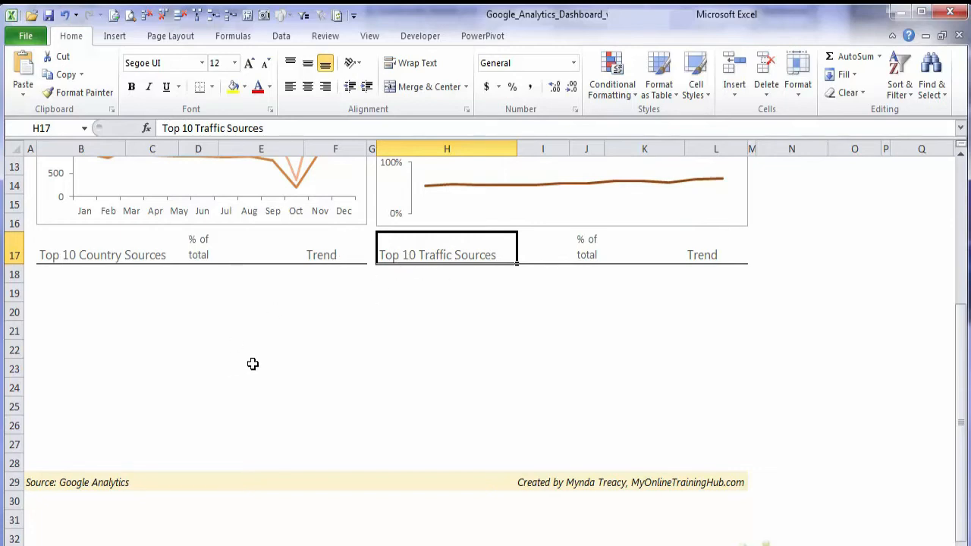
{"action": "scroll", "coordinate": [252, 364], "scroll_direction": "up", "scroll_amount": 3}
Create a PivotTable from the analytics data table (Table1) on a new worksheet
{"action": "left_click", "coordinate": [182, 545]}
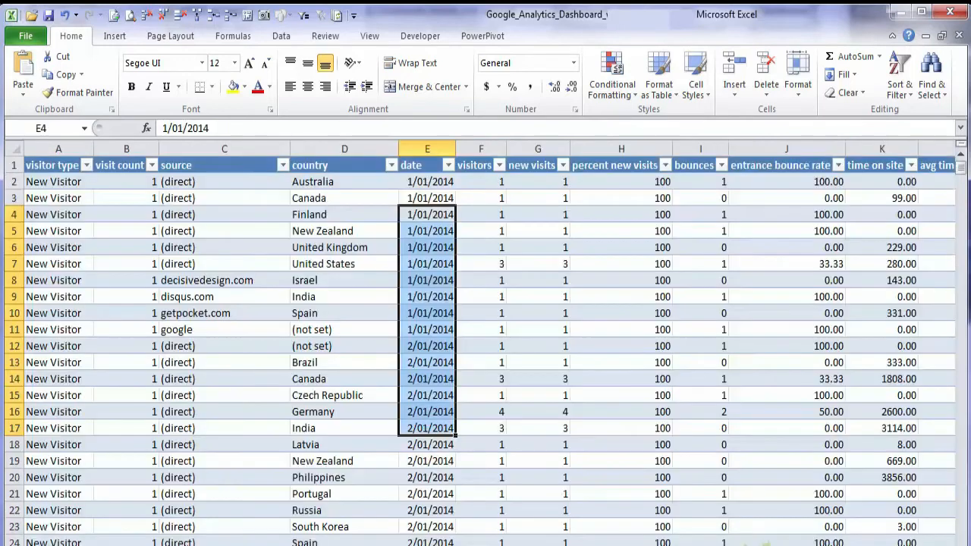
{"action": "left_click", "coordinate": [155, 314]}
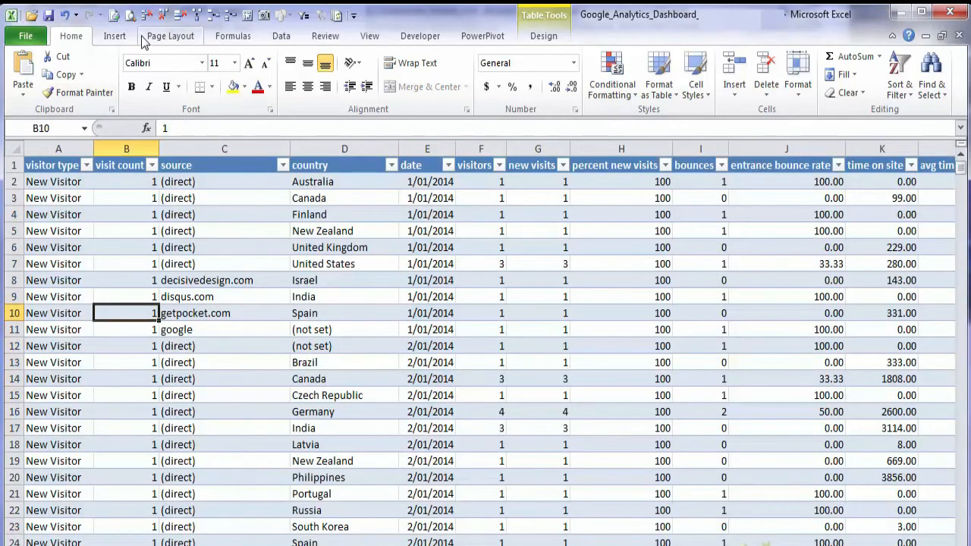
{"action": "left_click", "coordinate": [114, 35]}
{"action": "left_click", "coordinate": [28, 66]}
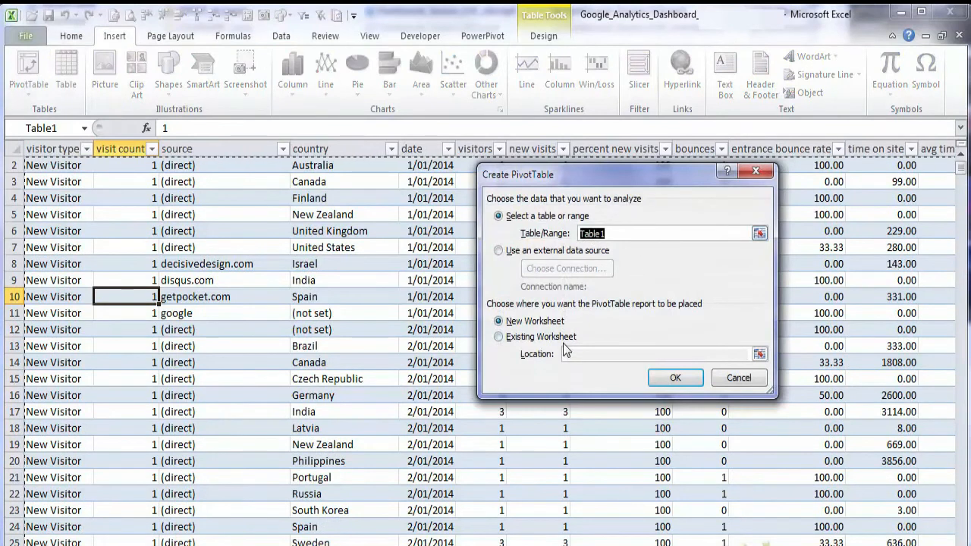
{"action": "left_click", "coordinate": [674, 378]}
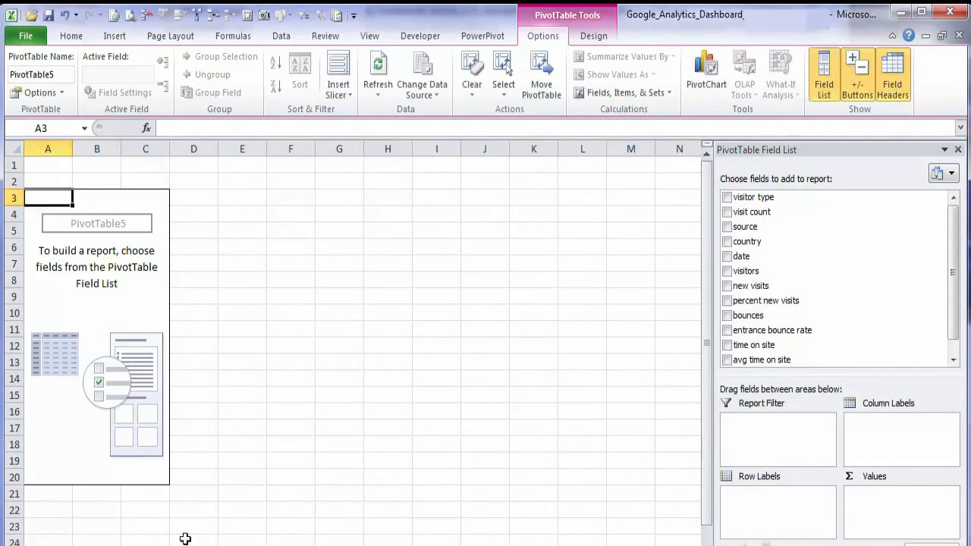
Enter the title "Top 10 Country Sources" in A2 above the new PivotTable
{"action": "key", "text": "Up"}
{"action": "type", "text": "To"}
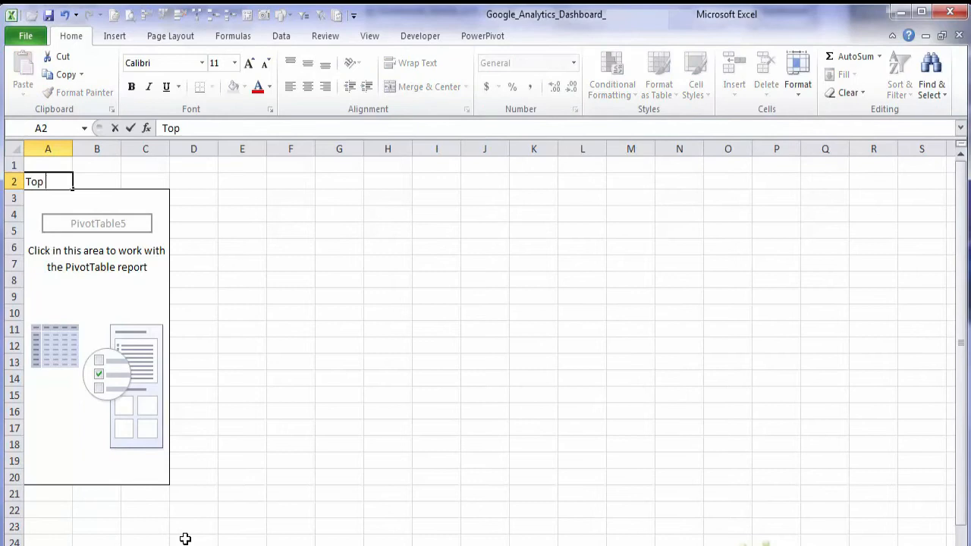
{"action": "type", "text": "p 10 Count"}
{"action": "type", "text": "ry Surve"}
{"action": "key", "text": "BackSpace"}
{"action": "key", "text": "BackSpace"}
{"action": "key", "text": "BackSpace"}
{"action": "key", "text": "BackSpace"}
{"action": "key", "text": "BackSpace"}
{"action": "key", "text": "BackSpace"}
{"action": "type", "text": "ources"}
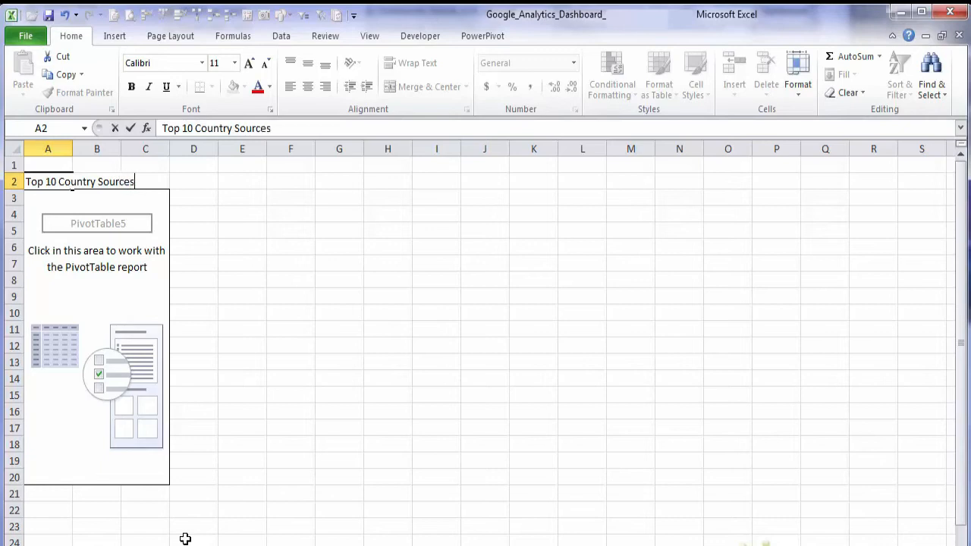
{"action": "key", "text": "Return"}
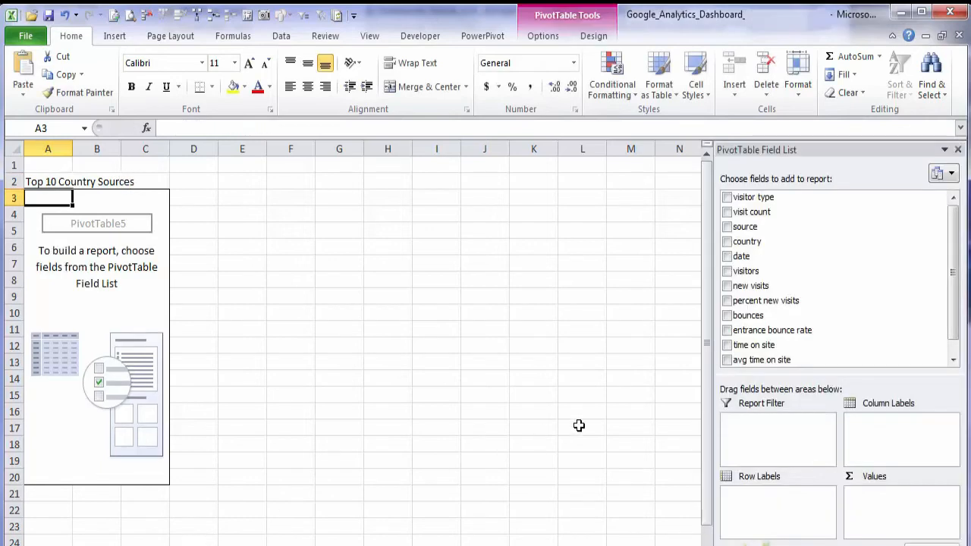
Add country as the PivotTable's row labels and visitors twice as summed values
{"action": "left_click", "coordinate": [727, 241]}
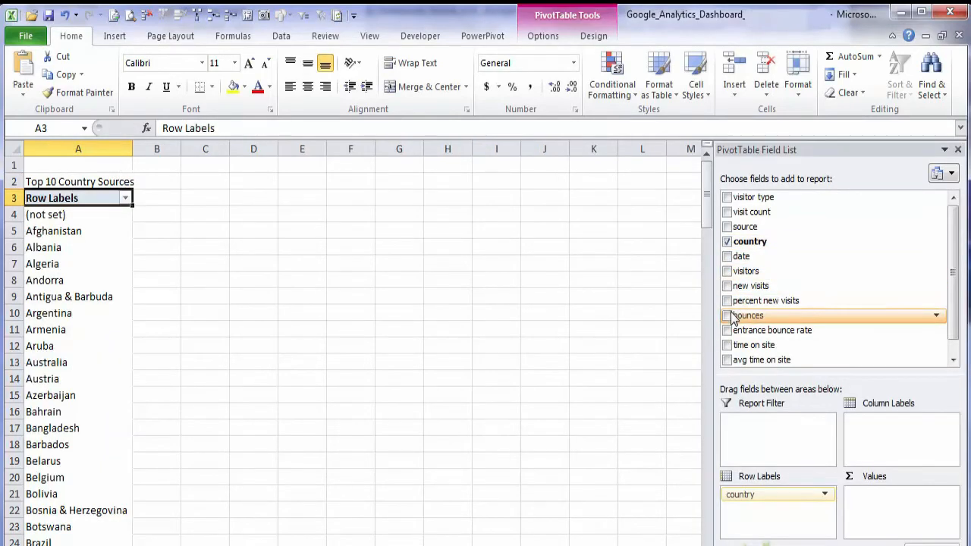
{"action": "left_click", "coordinate": [727, 271]}
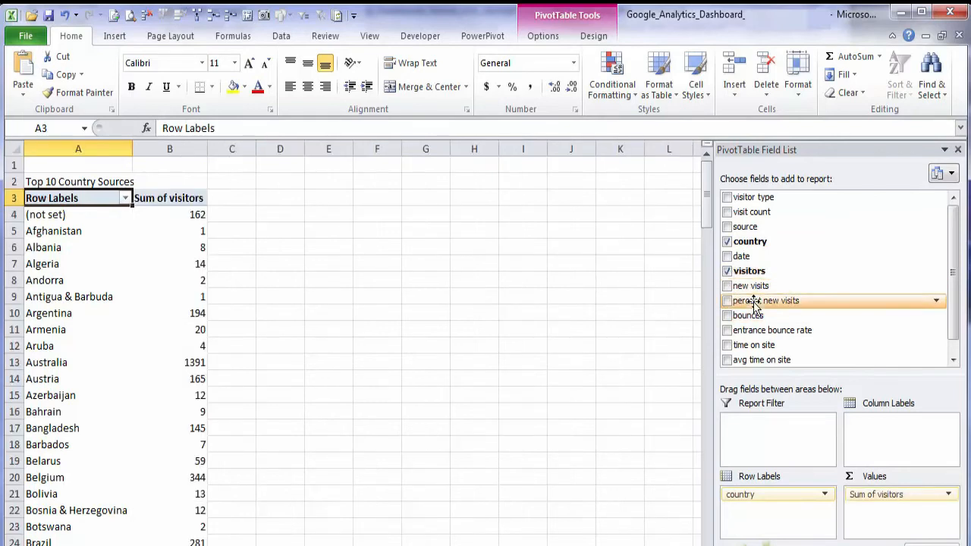
{"action": "left_click_drag", "start_coordinate": [747, 274], "coordinate": [895, 515]}
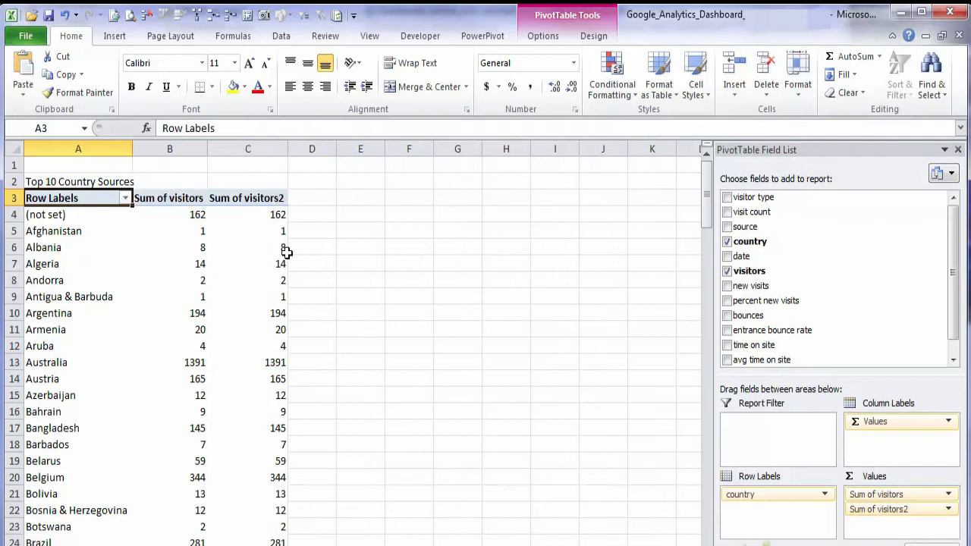
Show the second visitors column of the PivotTable as % of Grand Total
{"action": "left_click", "coordinate": [254, 231]}
{"action": "right_click", "coordinate": [243, 230]}
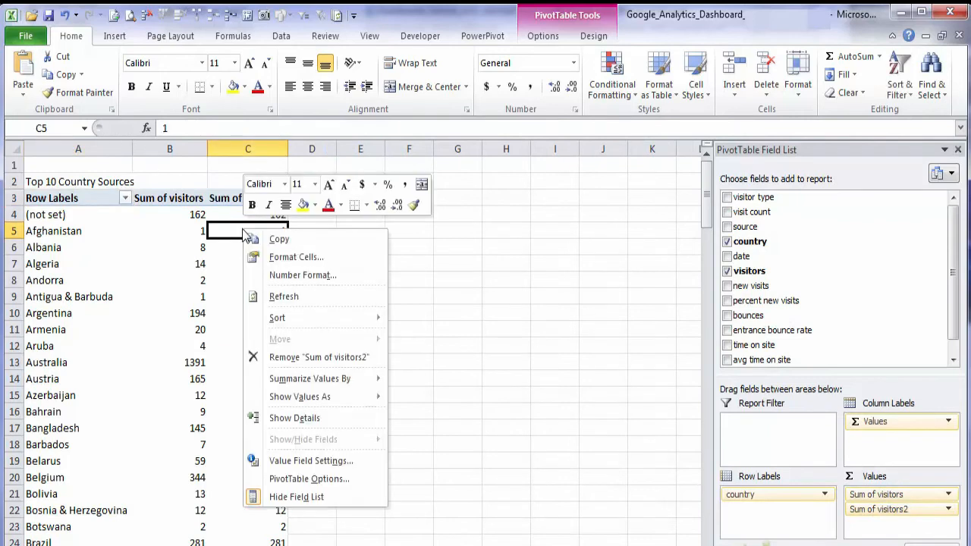
{"action": "mouse_move", "coordinate": [349, 400]}
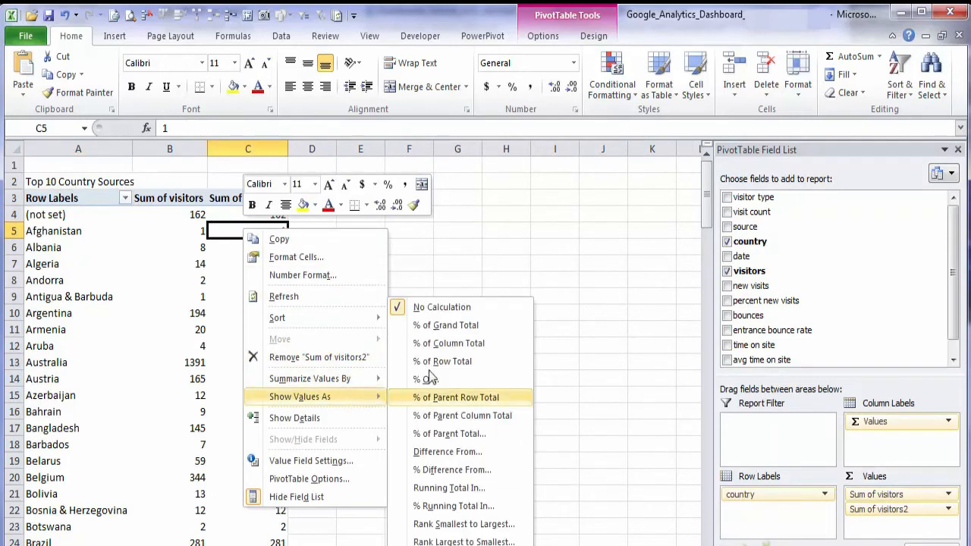
{"action": "left_click", "coordinate": [466, 324]}
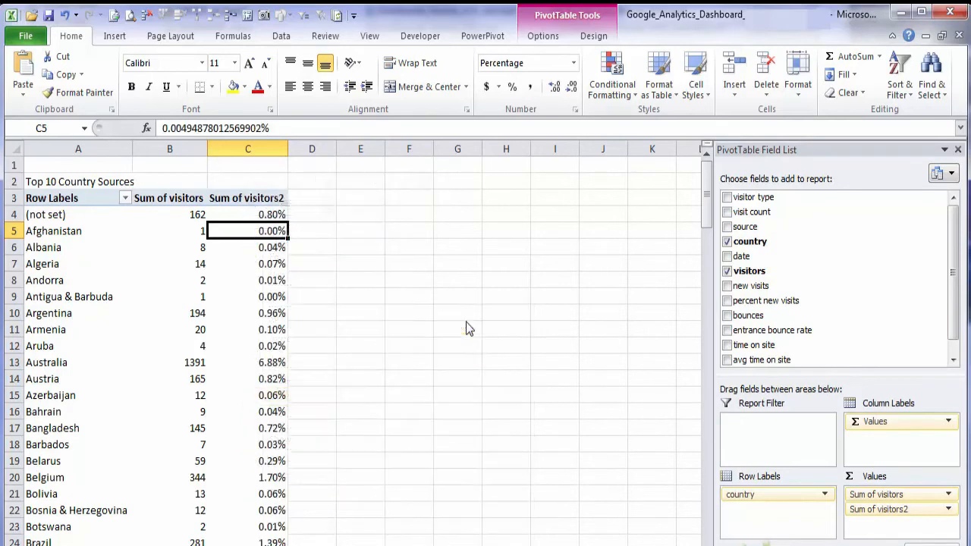
Sort the countries by the first visitors column from largest to smallest and select the country labels
{"action": "left_click", "coordinate": [199, 215]}
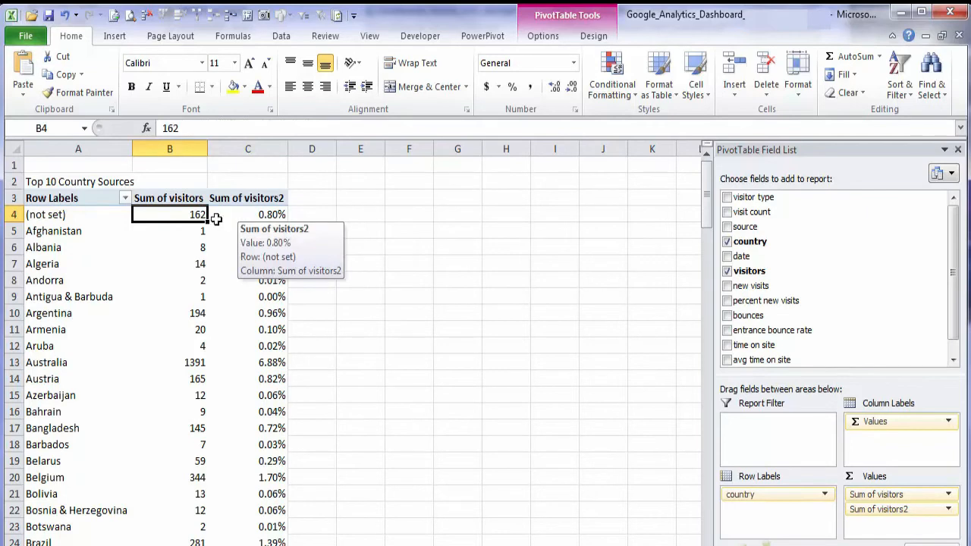
{"action": "right_click", "coordinate": [170, 215]}
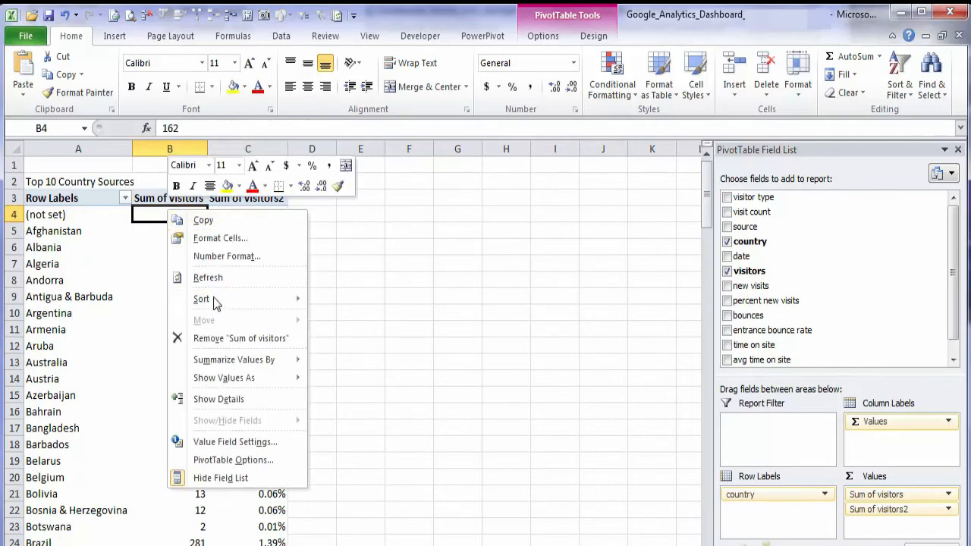
{"action": "mouse_move", "coordinate": [216, 299]}
{"action": "left_click", "coordinate": [406, 319]}
{"action": "left_click_drag", "start_coordinate": [76, 216], "coordinate": [72, 395]}
{"action": "left_click", "coordinate": [82, 232]}
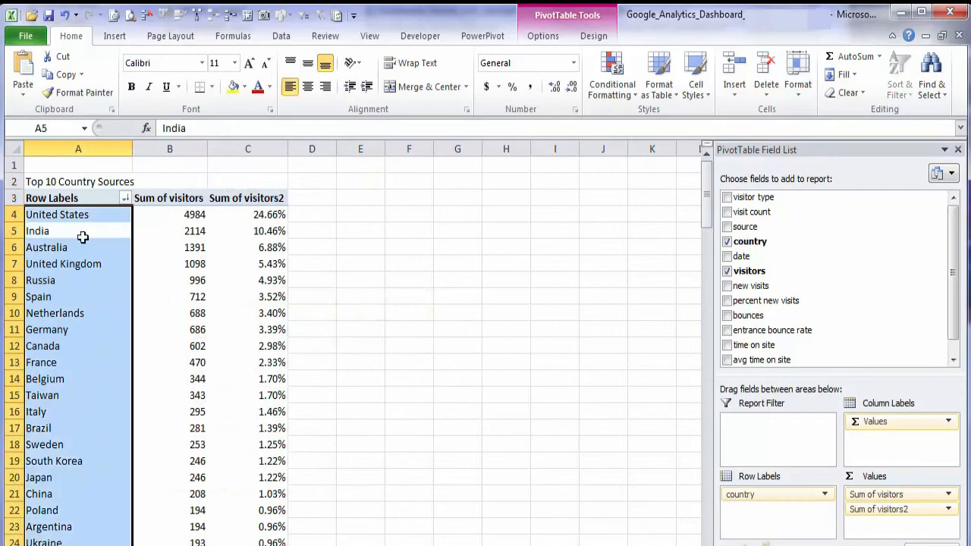
Link dashboard cell B18 to the first country in the pivot table, cell A4 of the Country Pivots sheet
{"action": "left_click", "coordinate": [92, 216]}
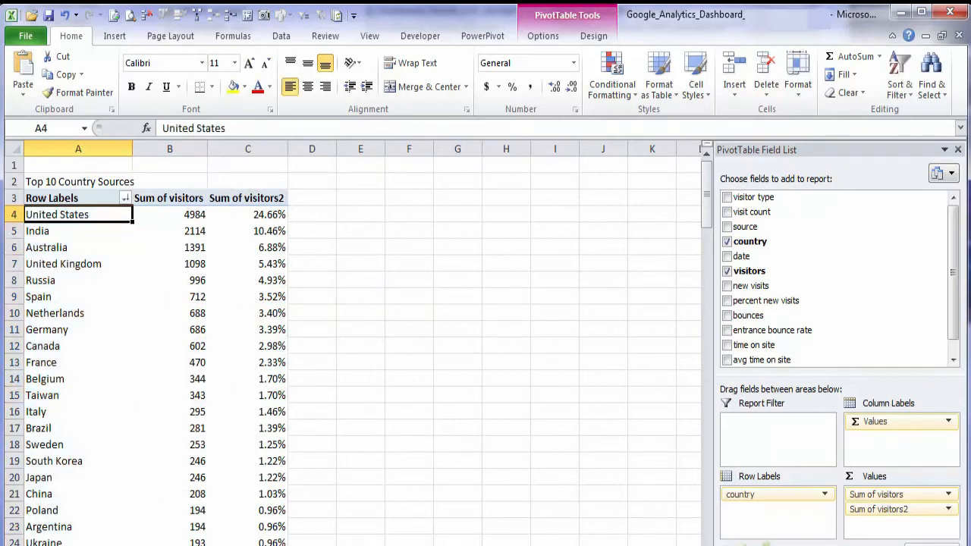
{"action": "key", "text": "ctrl+Page_Up"}
{"action": "left_click", "coordinate": [80, 387]}
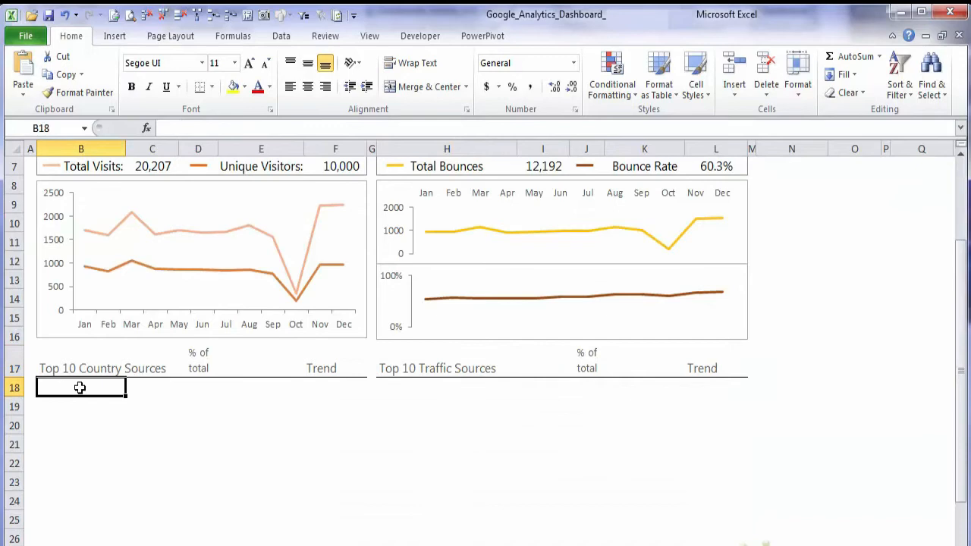
{"action": "type", "text": "="}
{"action": "key", "text": "ctrl+Page_Down"}
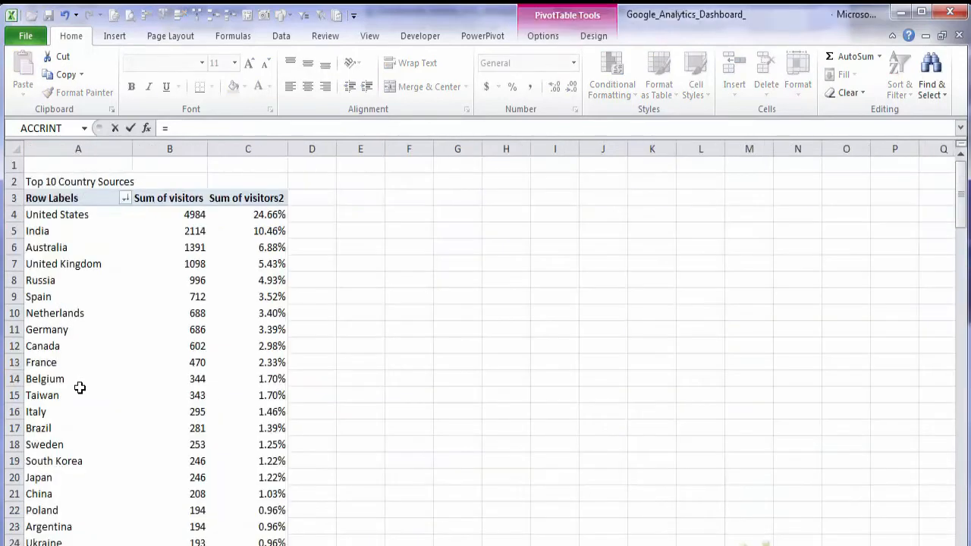
{"action": "left_click", "coordinate": [59, 215]}
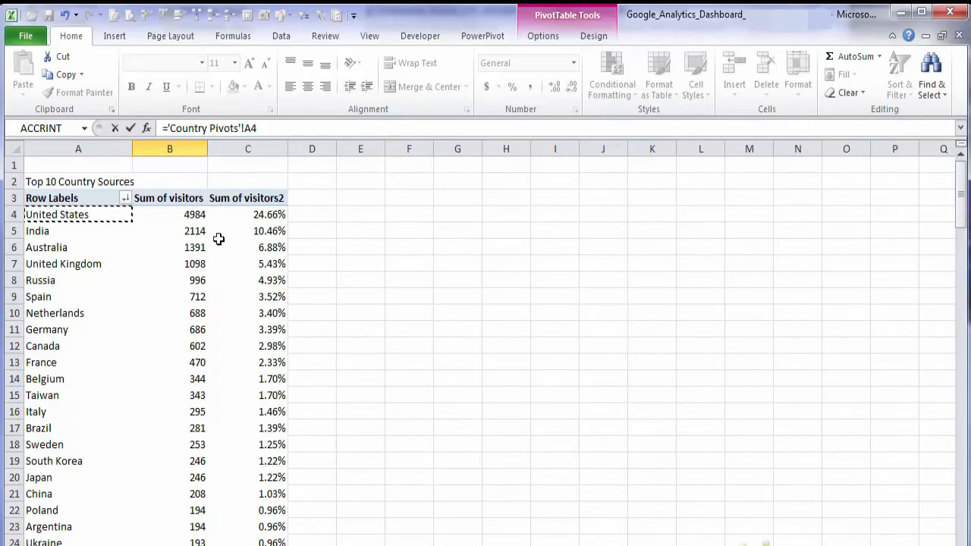
{"action": "key", "text": "Return"}
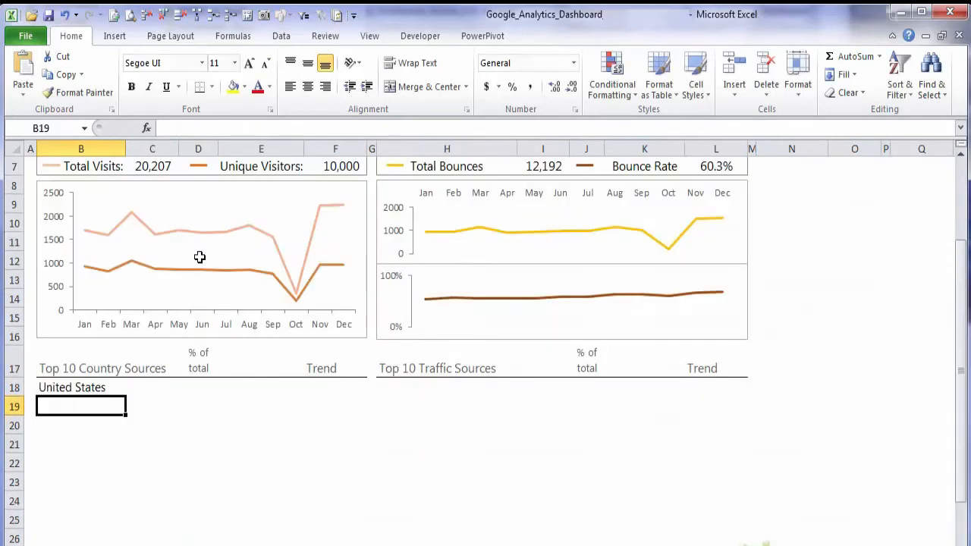
Copy the country link from B18 into B19:B27 to list the top 10 countries
{"action": "scroll", "coordinate": [199, 257], "scroll_direction": "down", "scroll_amount": 1}
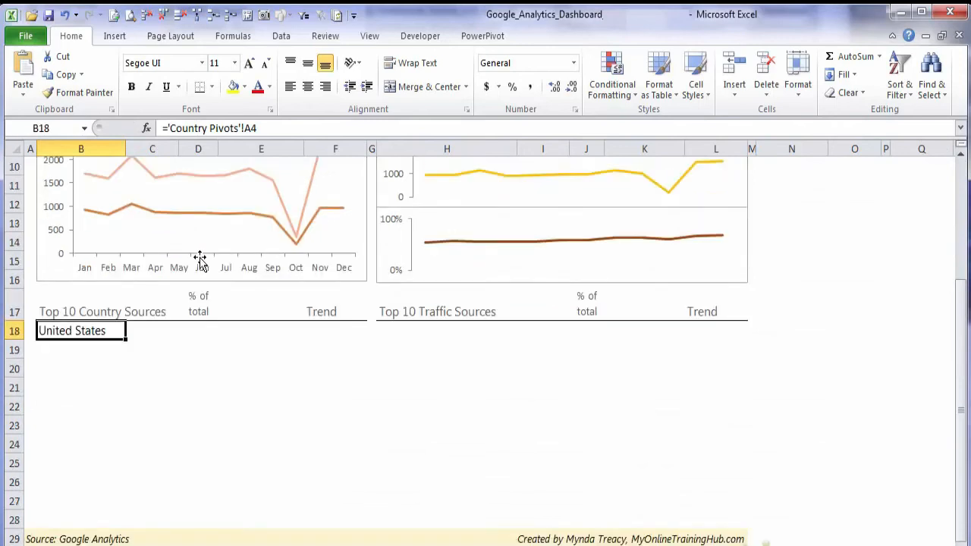
{"action": "key", "text": "ctrl+c"}
{"action": "mouse_move", "coordinate": [72, 345]}
{"action": "left_mouse_down"}
{"action": "mouse_move", "coordinate": [69, 392]}
{"action": "mouse_move", "coordinate": [69, 347]}
{"action": "left_mouse_up"}
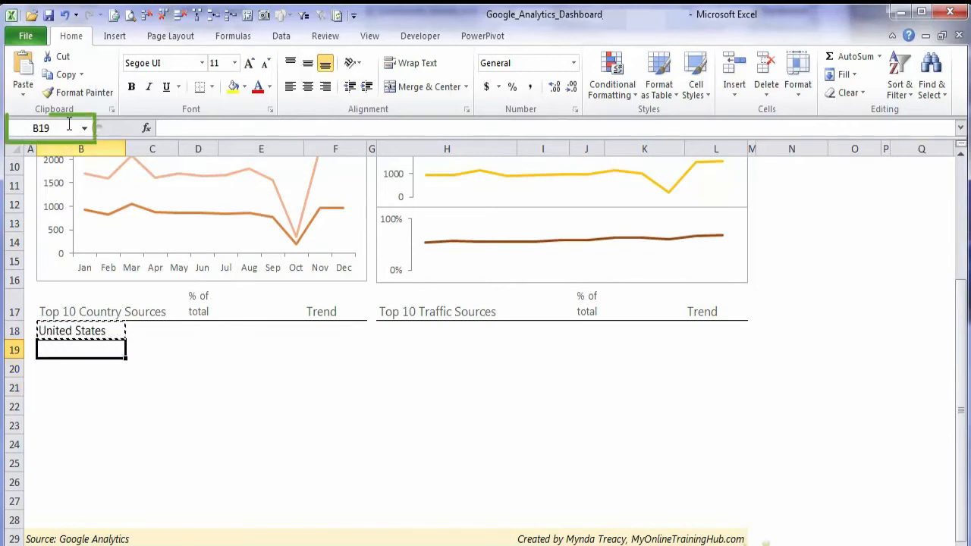
{"action": "left_click_drag", "start_coordinate": [68, 346], "coordinate": [63, 492]}
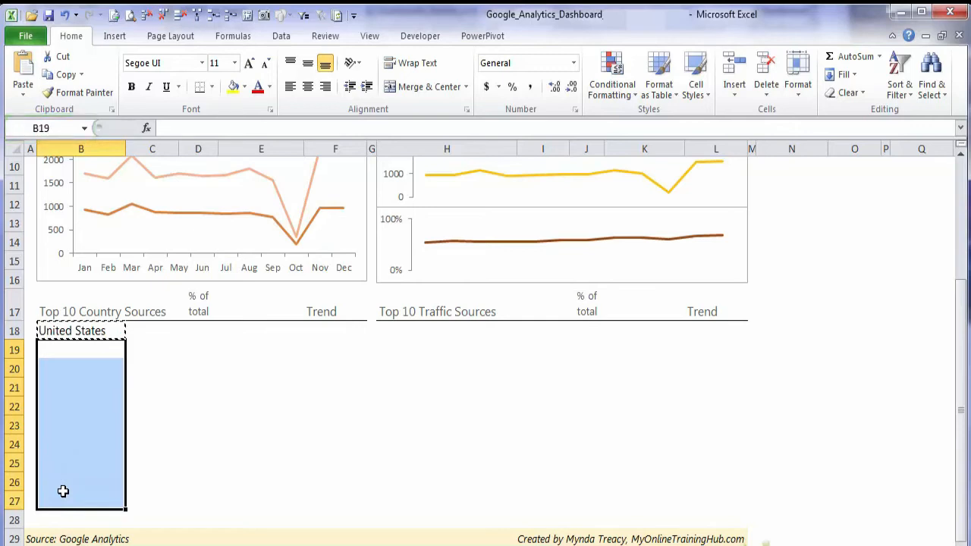
{"action": "key", "text": "ctrl+v"}
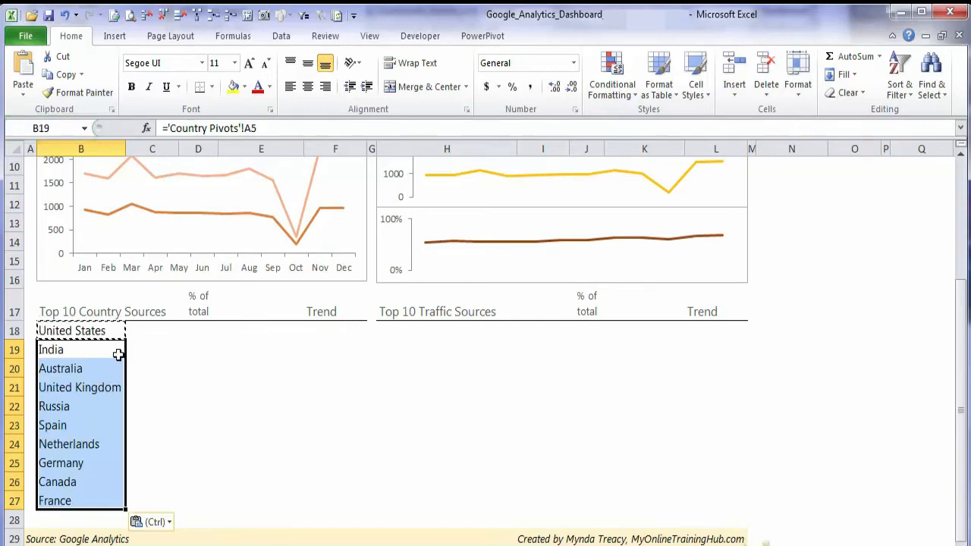
Enter a GETPIVOTDATA formula in C18 that references the United States' Sum of visitors on the Country Pivots sheet
{"action": "left_click", "coordinate": [143, 343]}
{"action": "left_click", "coordinate": [148, 328]}
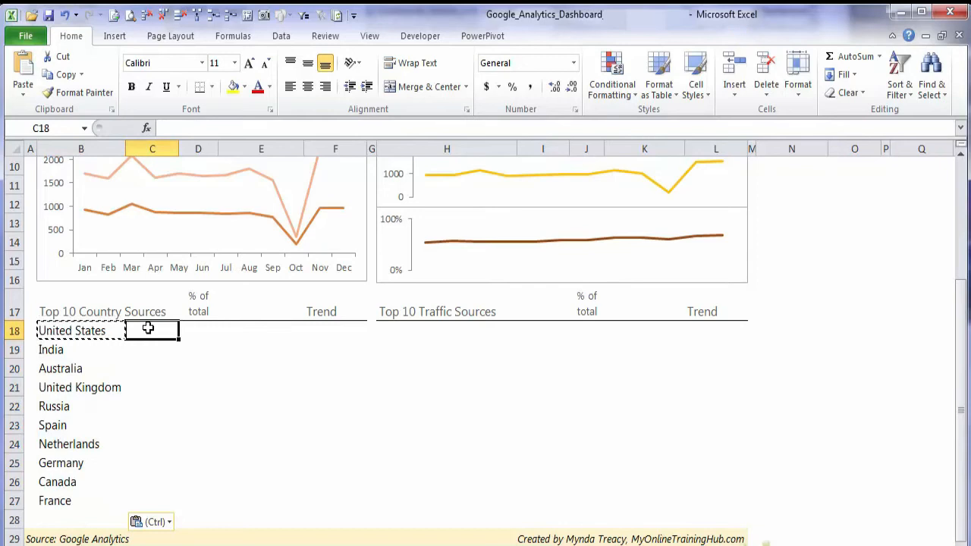
{"action": "type", "text": "="}
{"action": "key", "text": "ctrl+Page_Down"}
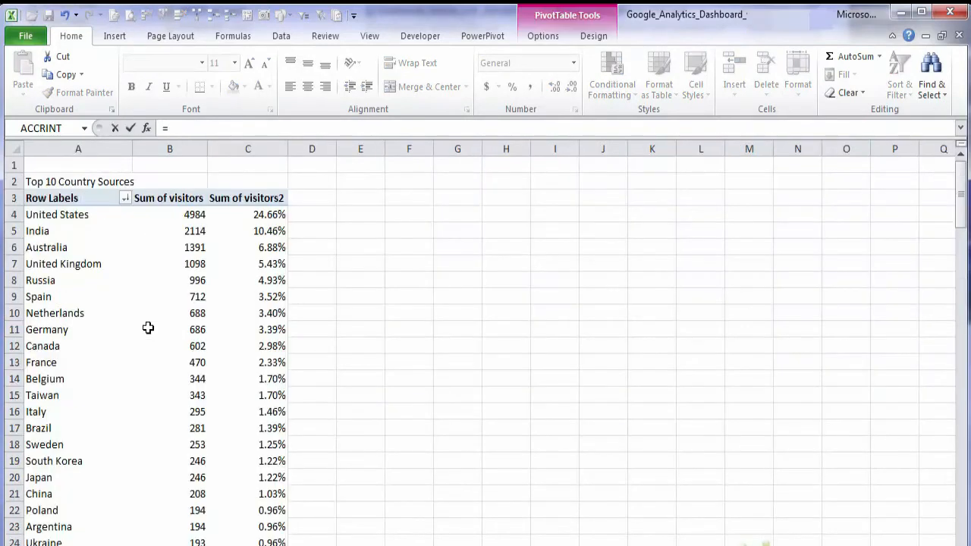
{"action": "left_click", "coordinate": [159, 218]}
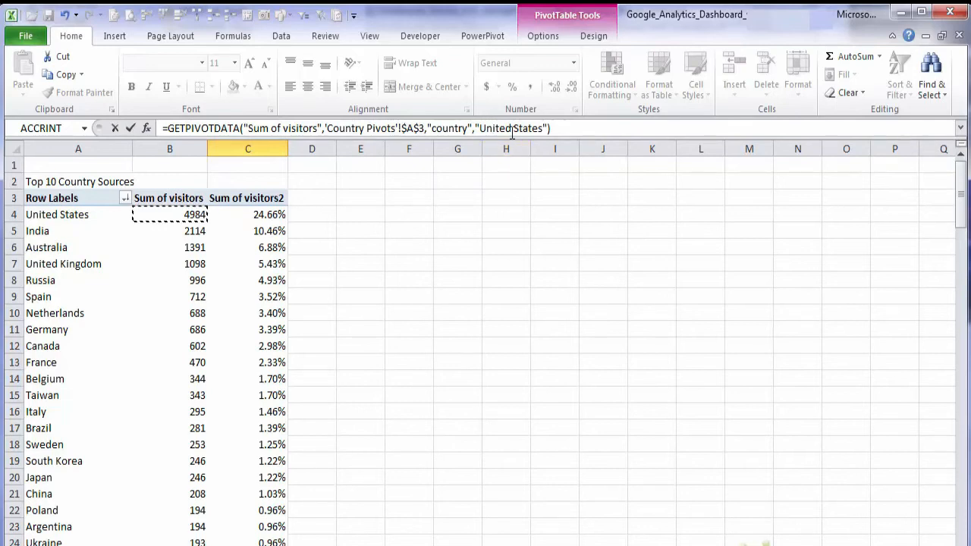
{"action": "key", "text": "Return"}
{"action": "key", "text": "Up"}
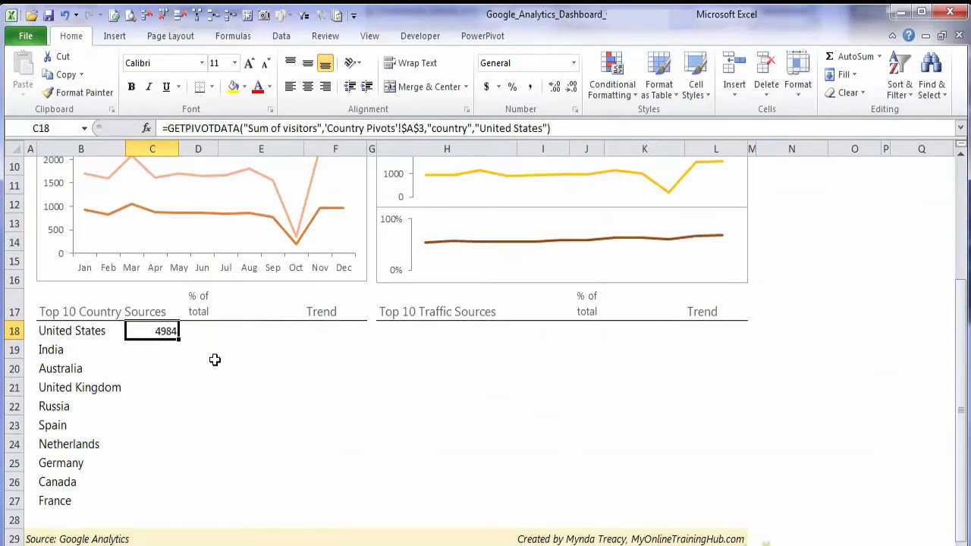
Try to copy the C18 visitors formula unchanged into C19:C27 and check the copied formulas
{"action": "key", "text": "ctrl+c"}
{"action": "key", "text": "Down"}
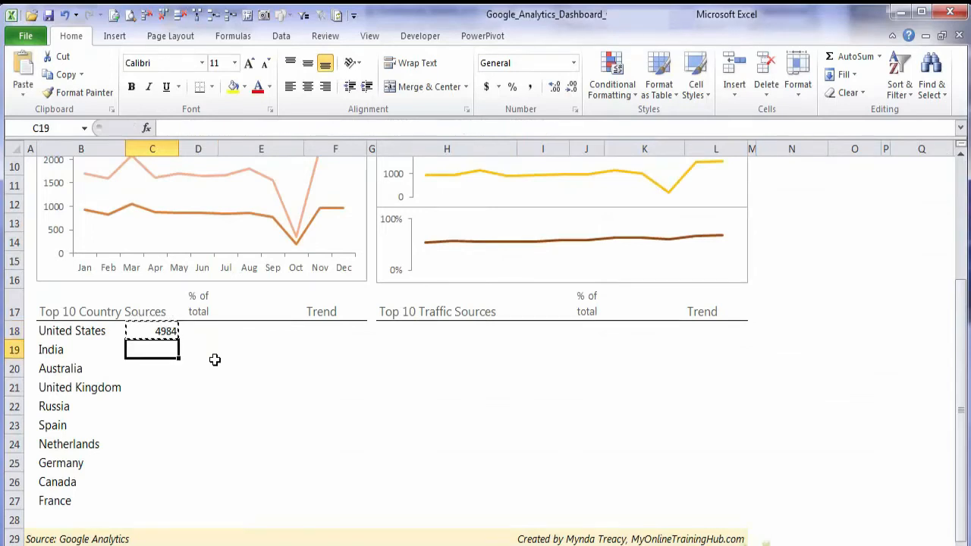
{"action": "key", "text": "shift+Down"}
{"action": "key", "text": "shift+Down"}
{"action": "key", "text": "shift+Down"}
{"action": "key", "text": "shift+Down"}
{"action": "key", "text": "shift+Down"}
{"action": "key", "text": "shift+Down"}
{"action": "key", "text": "shift+Down"}
{"action": "key", "text": "shift+Down"}
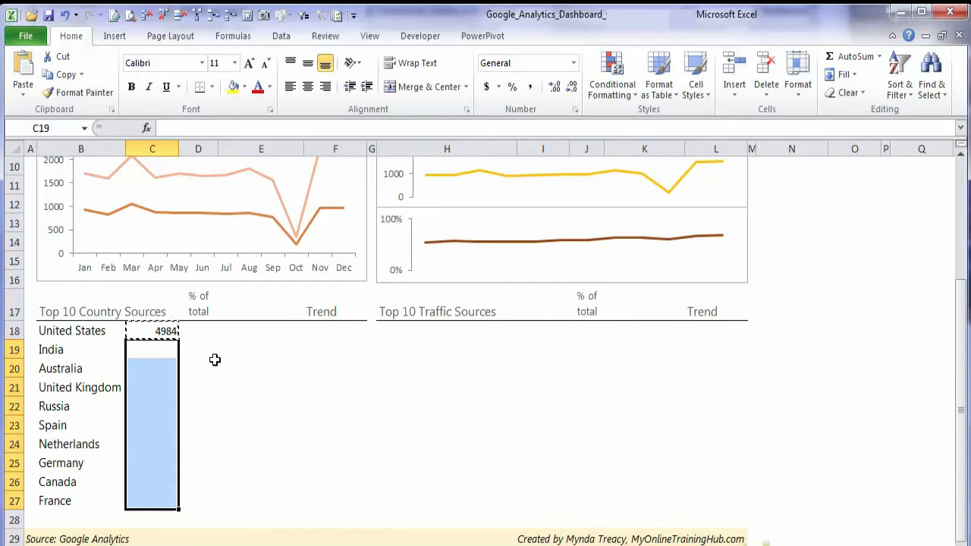
{"action": "key", "text": "Return"}
{"action": "left_click", "coordinate": [168, 351]}
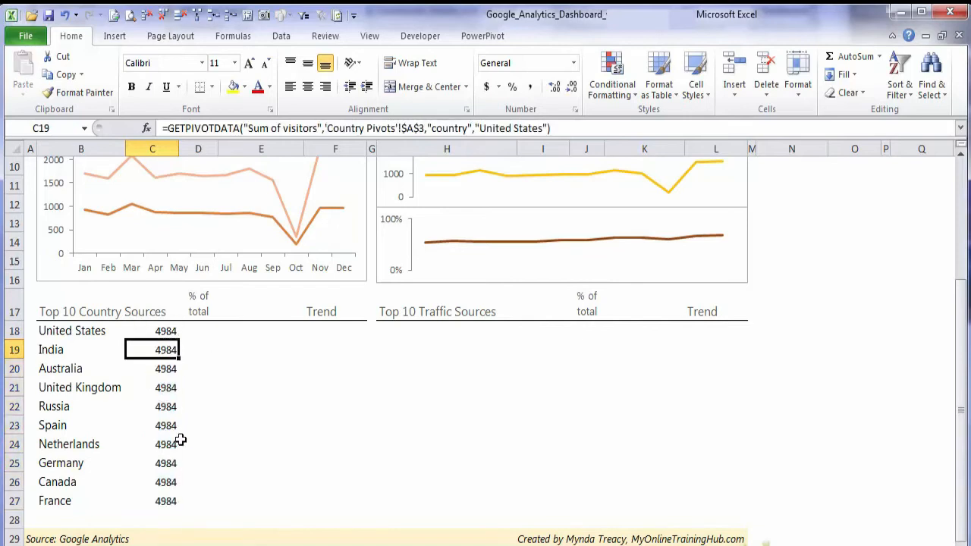
{"action": "left_click", "coordinate": [141, 370]}
Replace "United States" with B18 in C18's GETPIVOTDATA formula and fill it down to C27
{"action": "left_click", "coordinate": [144, 330]}
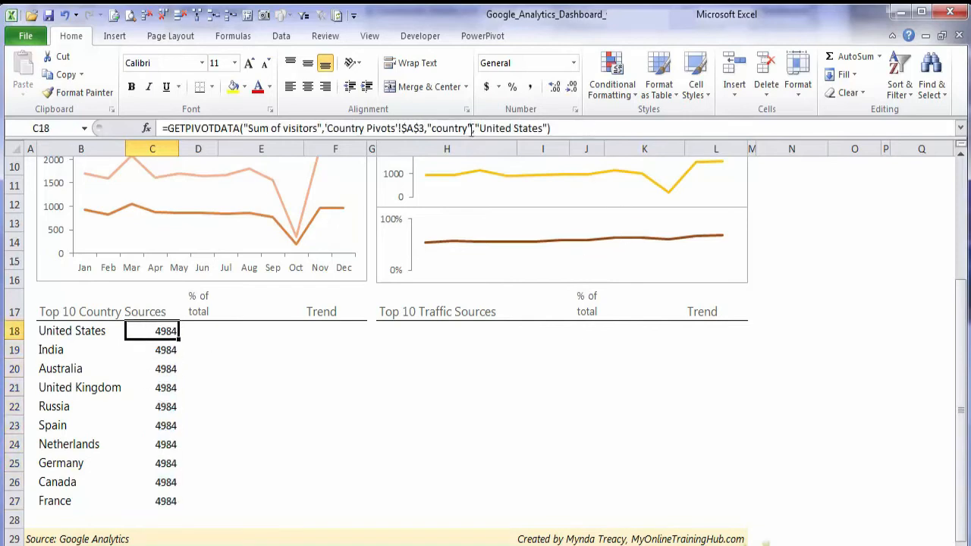
{"action": "left_click_drag", "start_coordinate": [475, 129], "coordinate": [553, 128]}
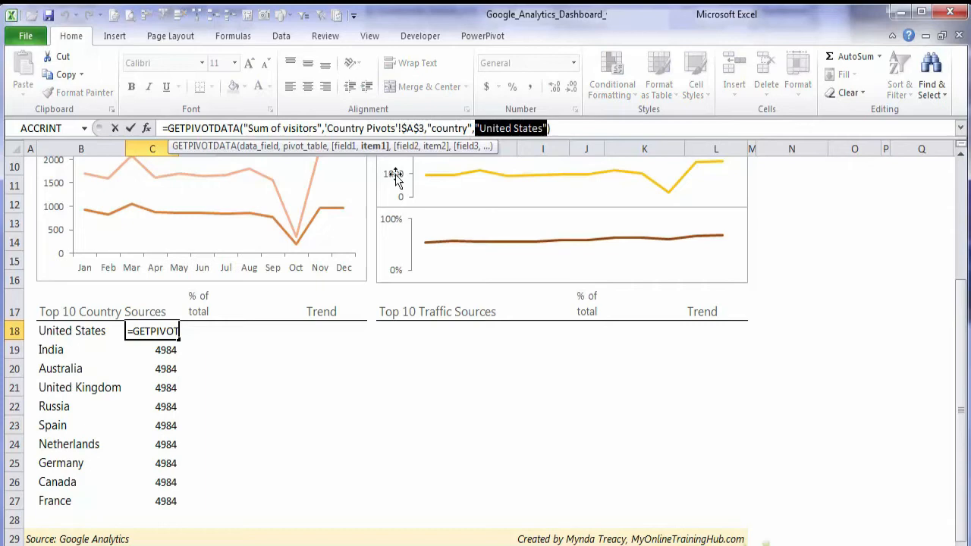
{"action": "left_click", "coordinate": [66, 329]}
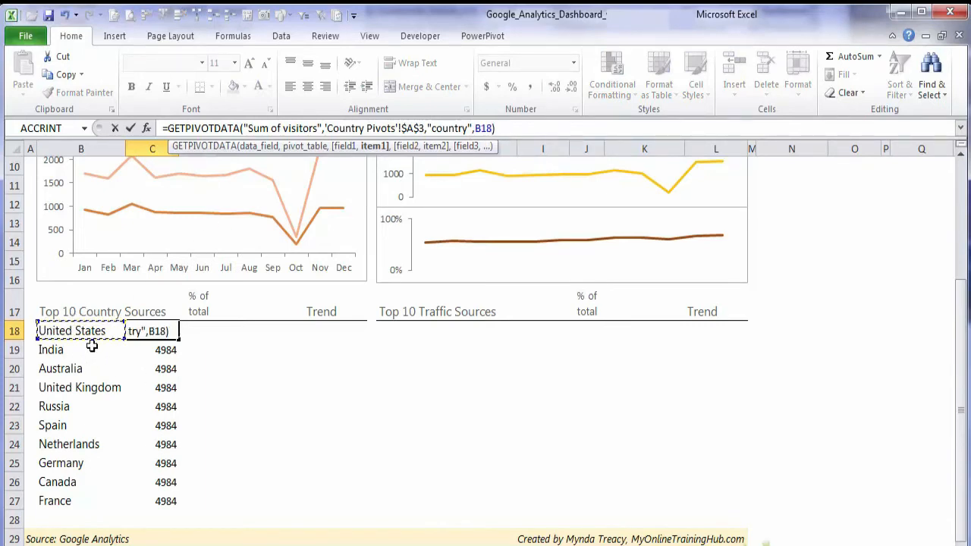
{"action": "key", "text": "Return"}
{"action": "key", "text": "Up"}
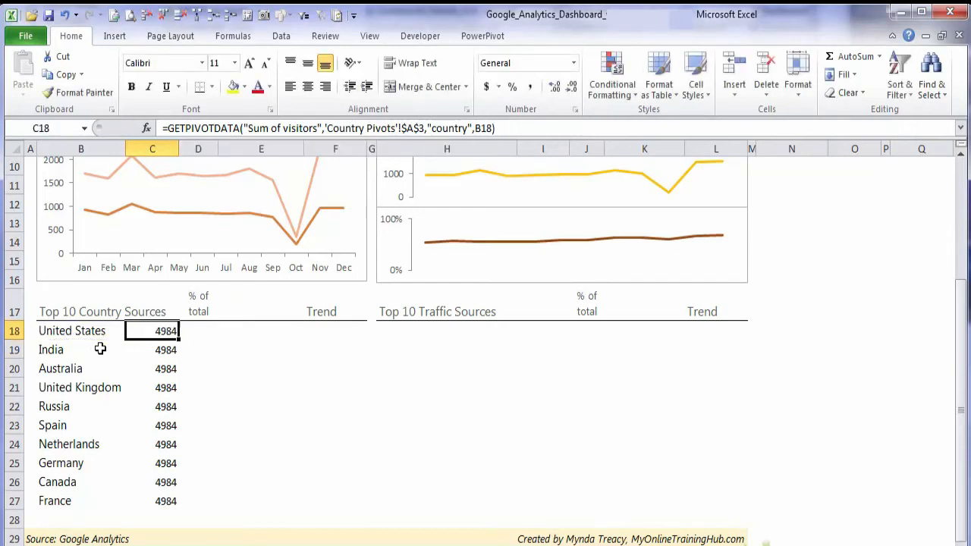
{"action": "double_click", "coordinate": [179, 339]}
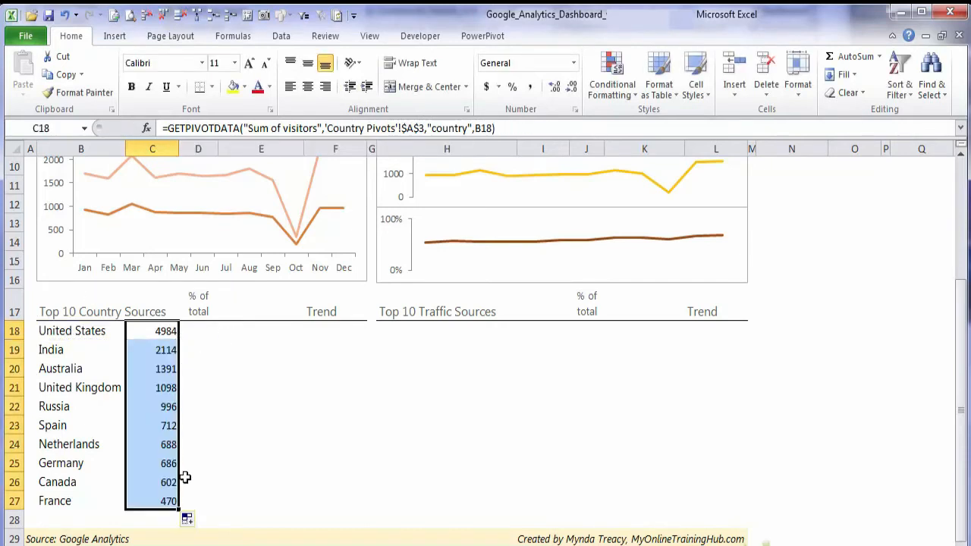
Check that the filled visitors formulas in column C reference the country name in their own row
{"action": "left_click", "coordinate": [154, 355]}
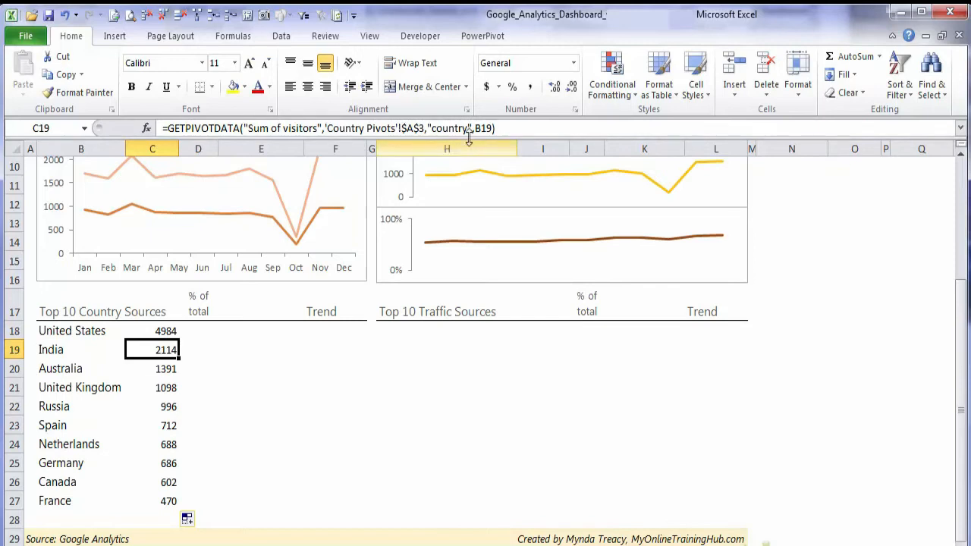
{"action": "left_click", "coordinate": [164, 369]}
{"action": "key", "text": "Down"}
{"action": "key", "text": "Up"}
{"action": "key", "text": "Up"}
{"action": "key", "text": "Up"}
{"action": "key", "text": "Right"}
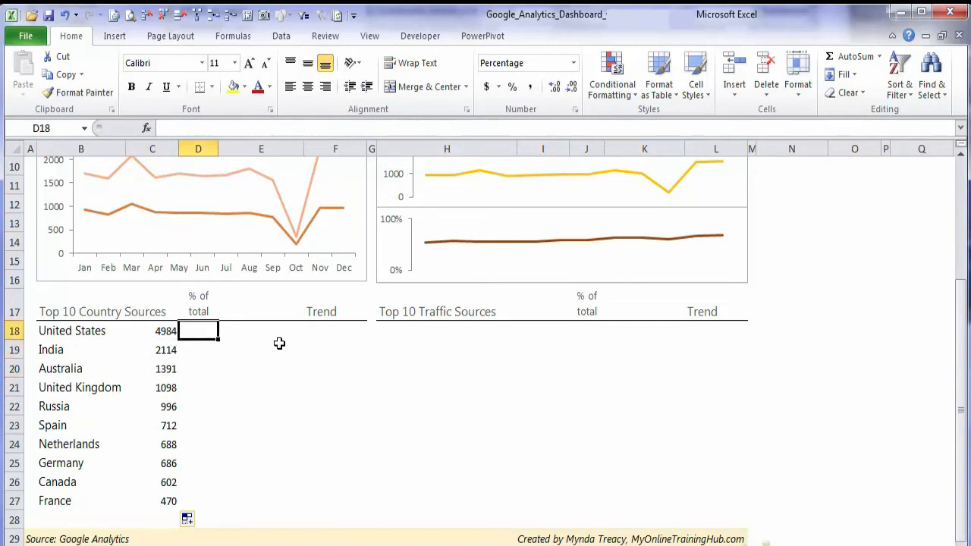
{"action": "key", "text": "Left"}
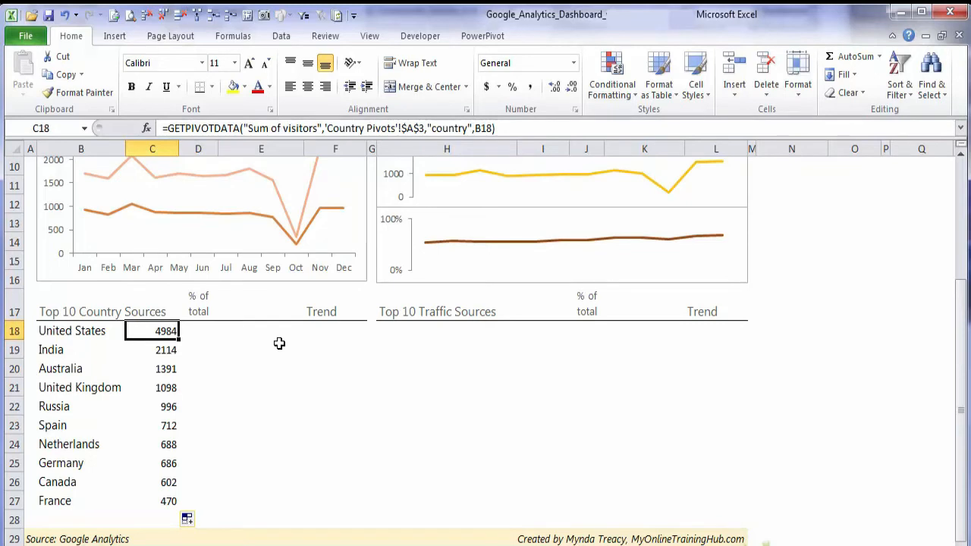
Enter a GETPIVOTDATA formula in D18 that references the United States' Sum of visitors2 on the Country Pivots sheet
{"action": "key", "text": "Right"}
{"action": "type", "text": "="}
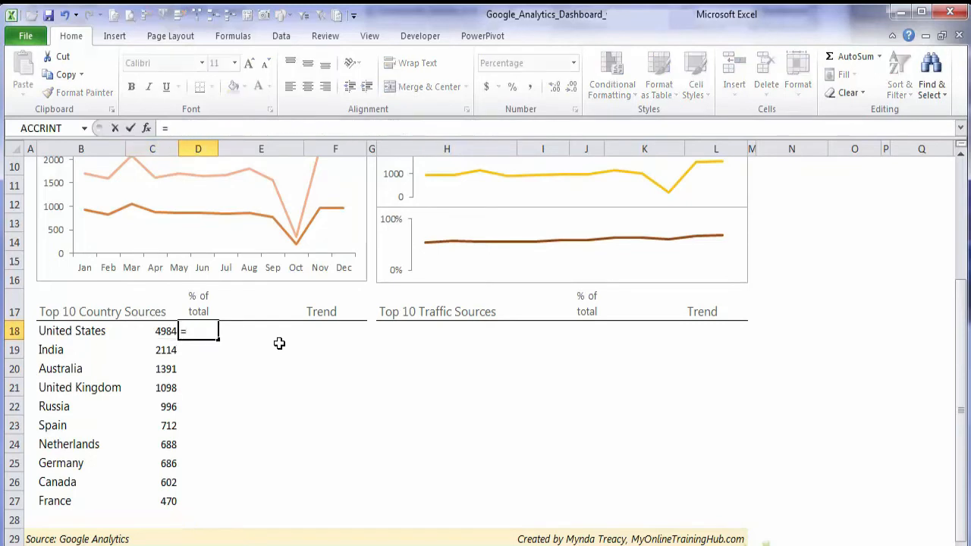
{"action": "key", "text": "ctrl+Page_Down"}
{"action": "left_click", "coordinate": [260, 215]}
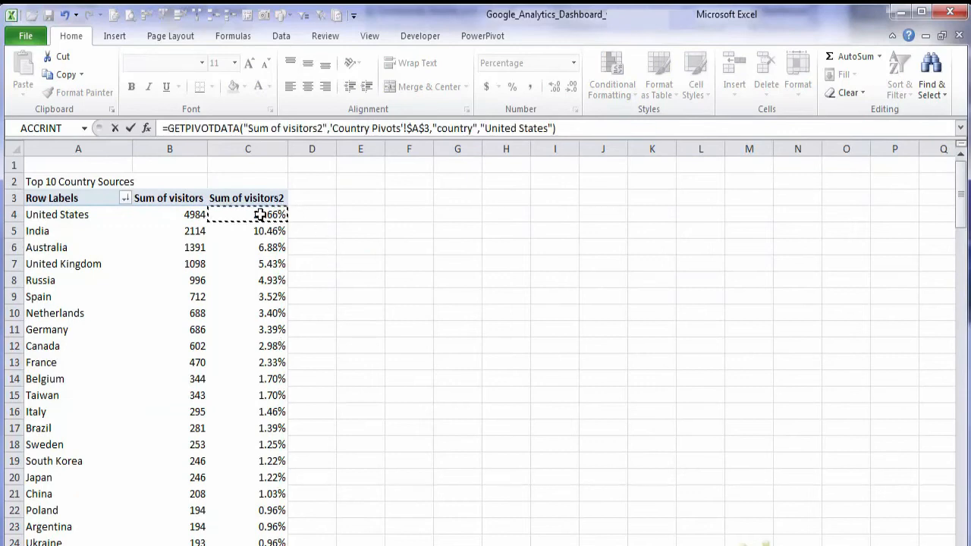
{"action": "key", "text": "Return"}
{"action": "key", "text": "Up"}
Replace "United States" with B18 in D18's GETPIVOTDATA formula and fill it down to D27
{"action": "left_click", "coordinate": [485, 129]}
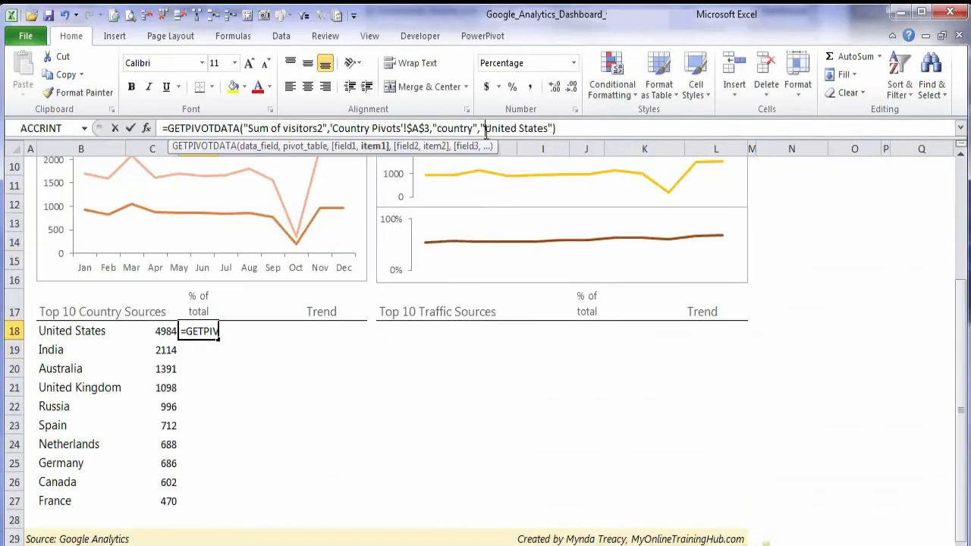
{"action": "double_click", "coordinate": [485, 129]}
{"action": "key", "text": "Delete"}
{"action": "key", "text": "Delete"}
{"action": "key", "text": "Delete"}
{"action": "key", "text": "Delete"}
{"action": "key", "text": "Delete"}
{"action": "key", "text": "Delete"}
{"action": "key", "text": "Delete"}
{"action": "key", "text": "Delete"}
{"action": "key", "text": "Delete"}
{"action": "left_click", "coordinate": [93, 333]}
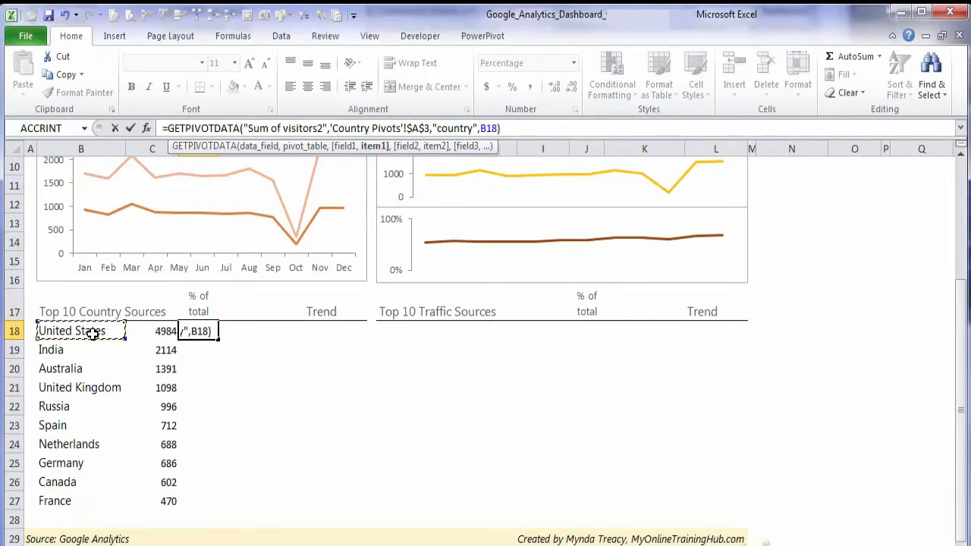
{"action": "key", "text": "Return"}
{"action": "key", "text": "Up"}
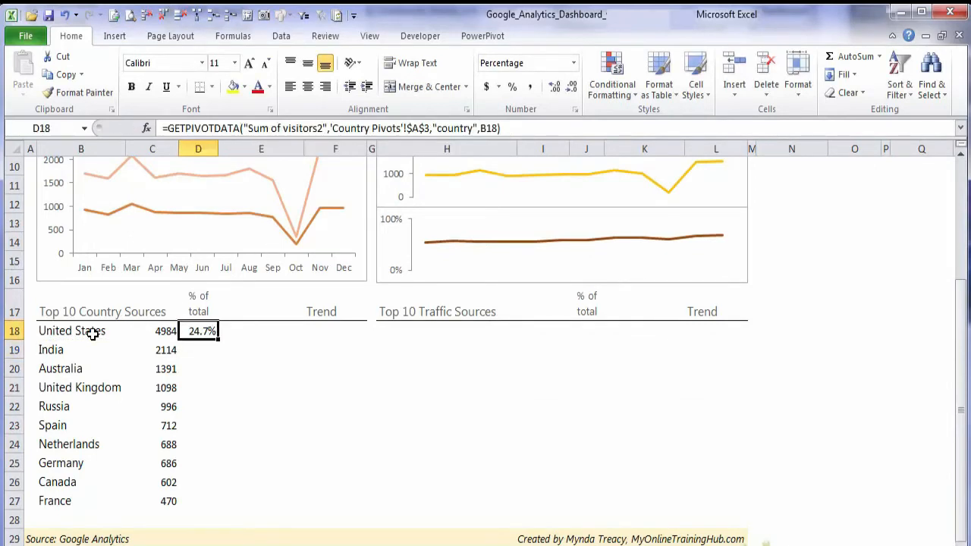
{"action": "double_click", "coordinate": [218, 339]}
Begin a REPT formula in E18 with "|" as the text to repeat
{"action": "left_click", "coordinate": [249, 330]}
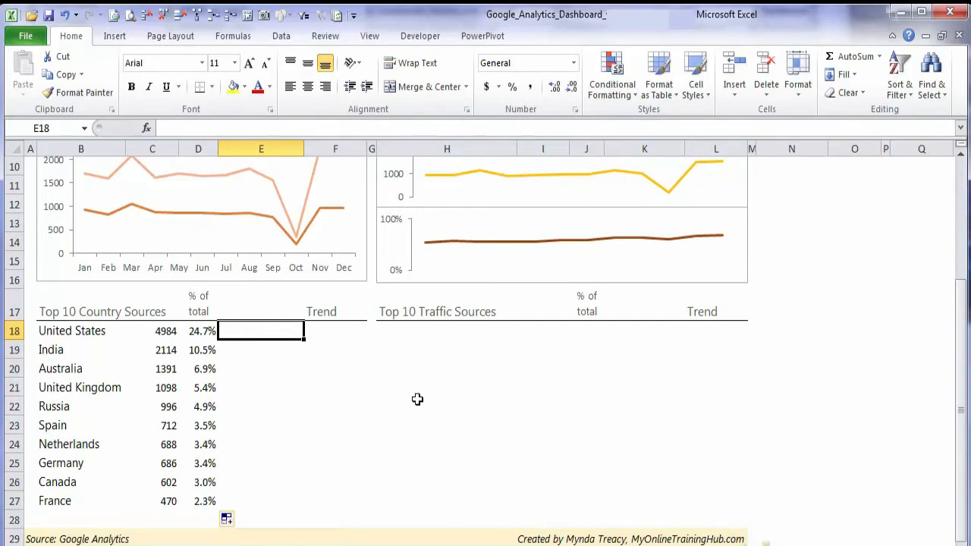
{"action": "type", "text": "=rep"}
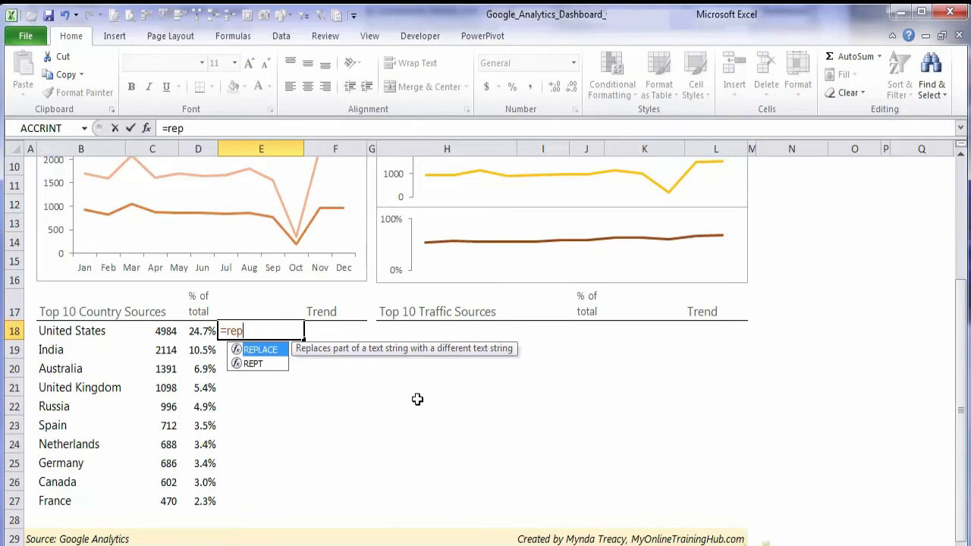
{"action": "key", "text": "Down"}
{"action": "key", "text": "Tab"}
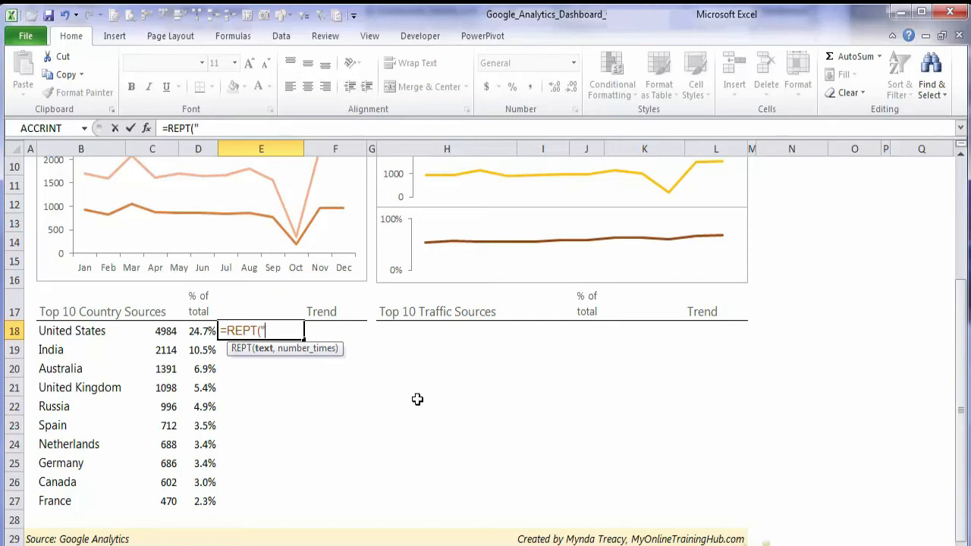
{"action": "type", "text": "|\","}
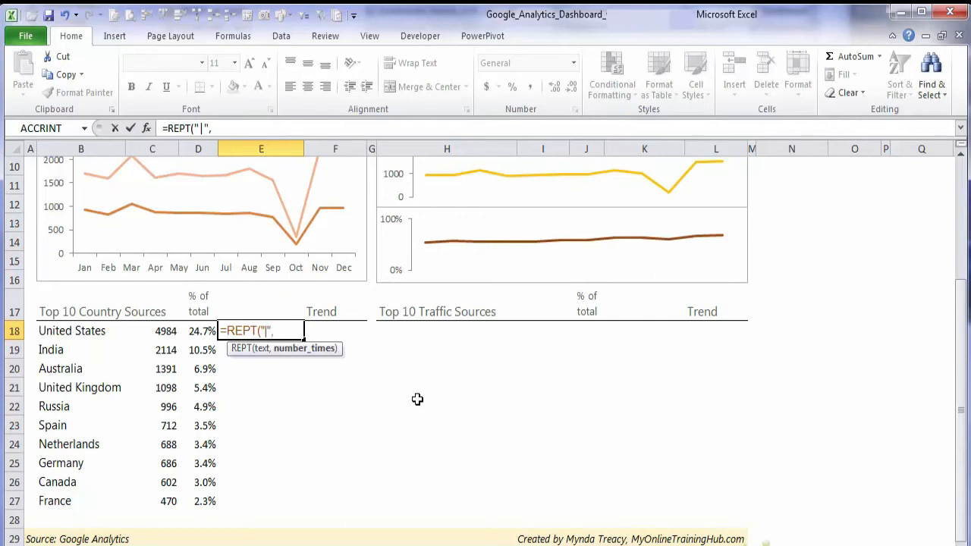
Complete E18's REPT formula with C18/MAX($C$18:$C$27)*100 as the number of repeats
{"action": "left_click", "coordinate": [166, 333]}
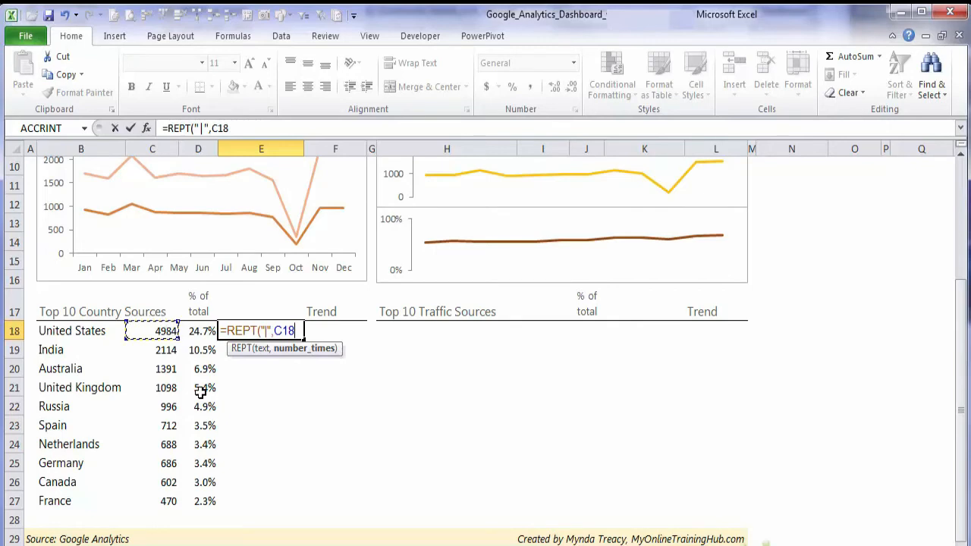
{"action": "type", "text": "msa"}
{"action": "key", "text": "BackSpace"}
{"action": "key", "text": "BackSpace"}
{"action": "type", "text": "ax"}
{"action": "key", "text": "Tab"}
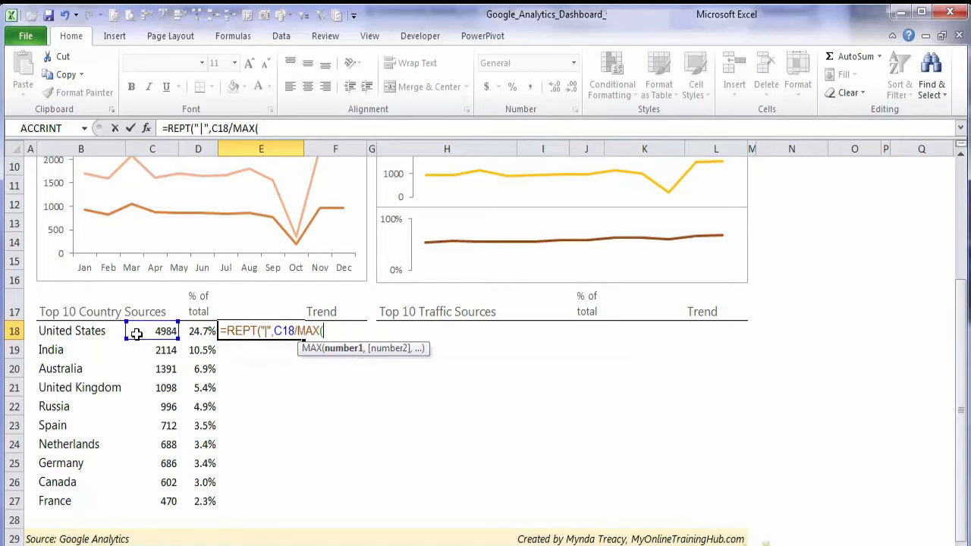
{"action": "left_click_drag", "start_coordinate": [136, 334], "coordinate": [152, 501]}
{"action": "key", "text": "F4"}
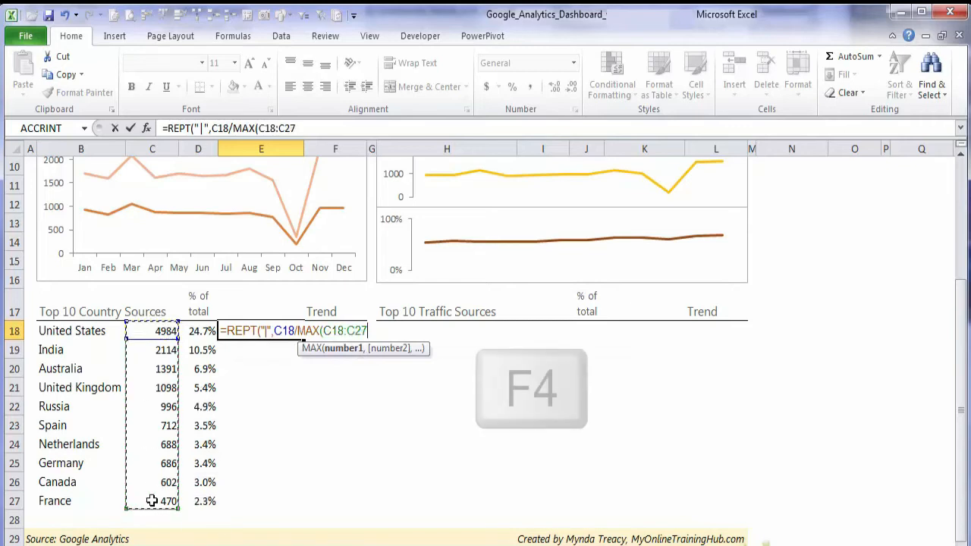
{"action": "type", "text": ")*100"}
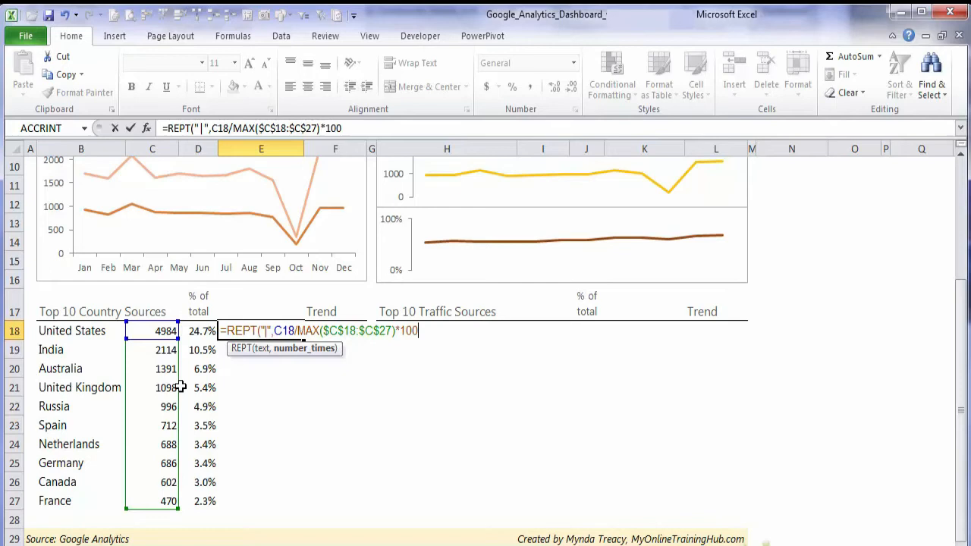
{"action": "key", "text": "Return"}
{"action": "key", "text": "Up"}
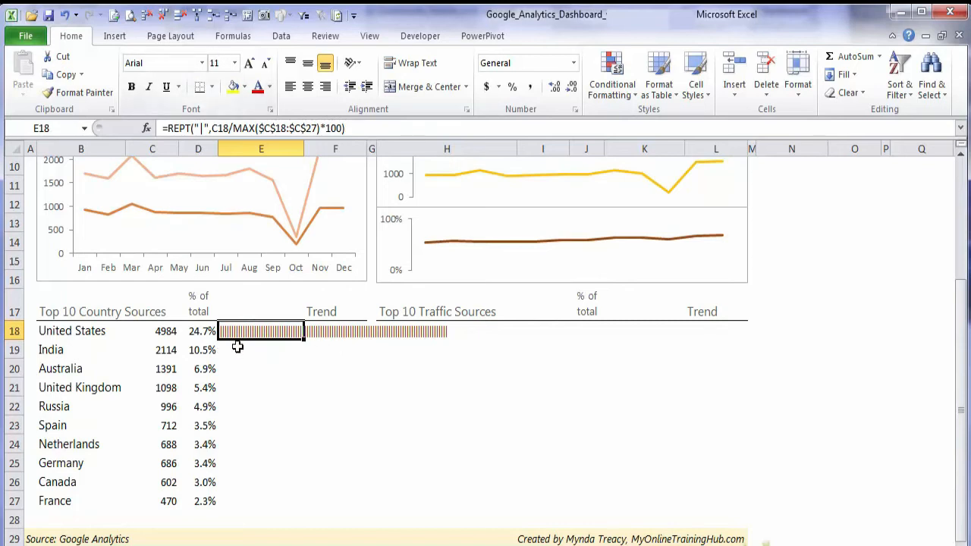
Set E18's font to Playbill and fill the in-cell bar formula down to E27
{"action": "left_click", "coordinate": [202, 65]}
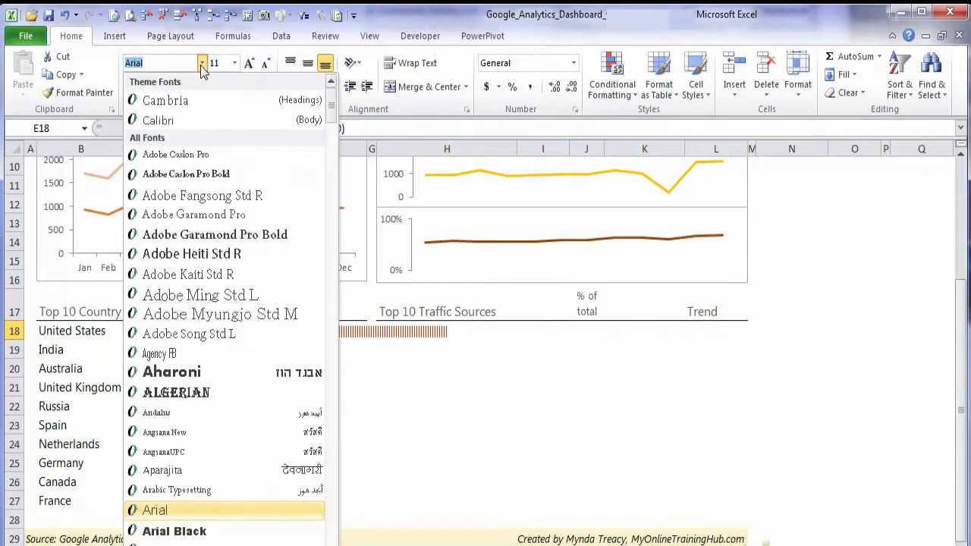
{"action": "type", "text": "Playbill"}
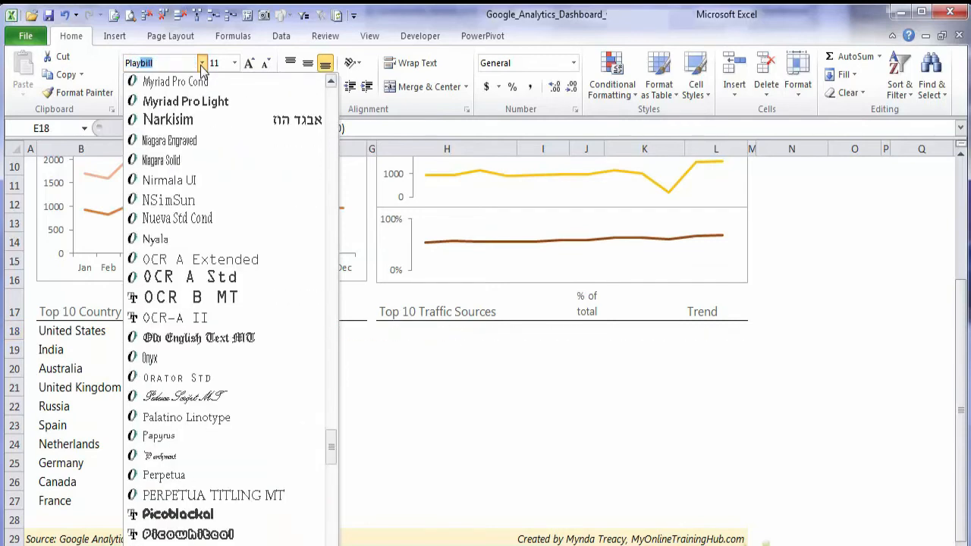
{"action": "key", "text": "Return"}
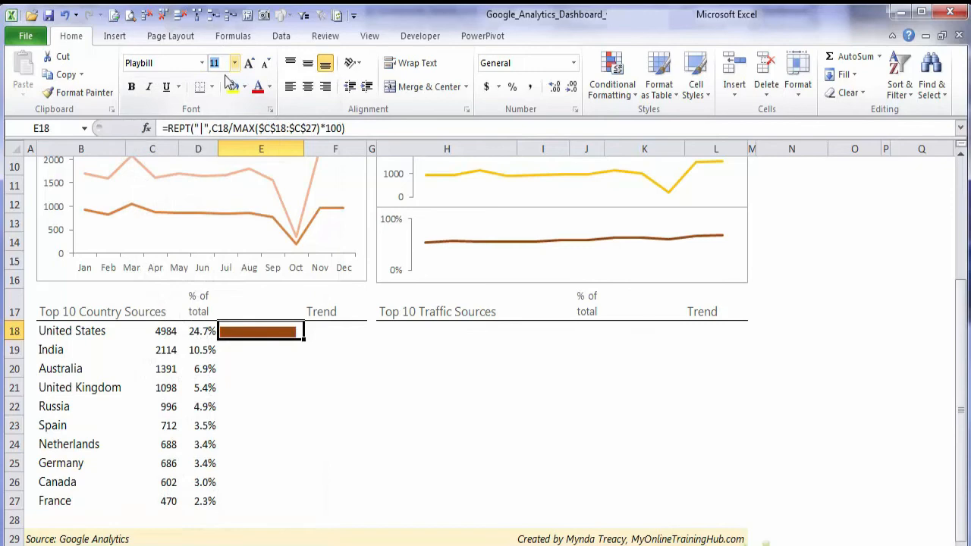
{"action": "double_click", "coordinate": [304, 342]}
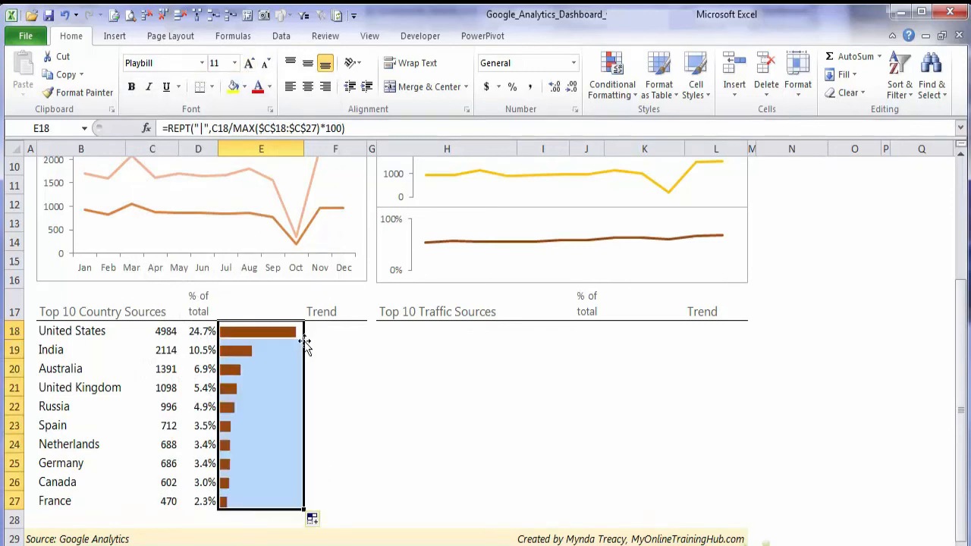
Examine the filled REPT bars in column E against the United States visitors figure in C18
{"action": "left_click_drag", "start_coordinate": [254, 334], "coordinate": [244, 497]}
{"action": "left_click", "coordinate": [252, 335]}
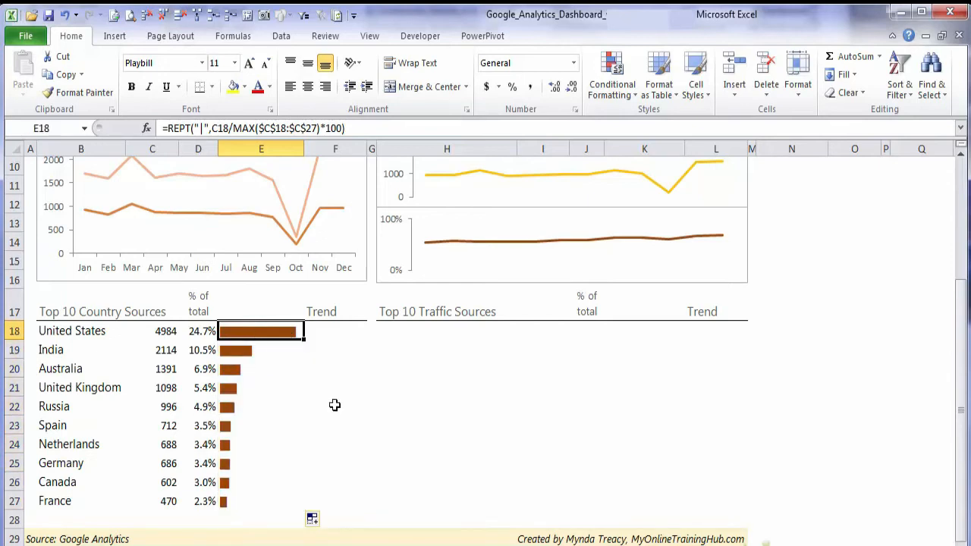
{"action": "key", "text": "Down"}
{"action": "key", "text": "Down"}
{"action": "key", "text": "Down"}
{"action": "key", "text": "Up"}
{"action": "key", "text": "Up"}
{"action": "key", "text": "Up"}
{"action": "left_click", "coordinate": [168, 335]}
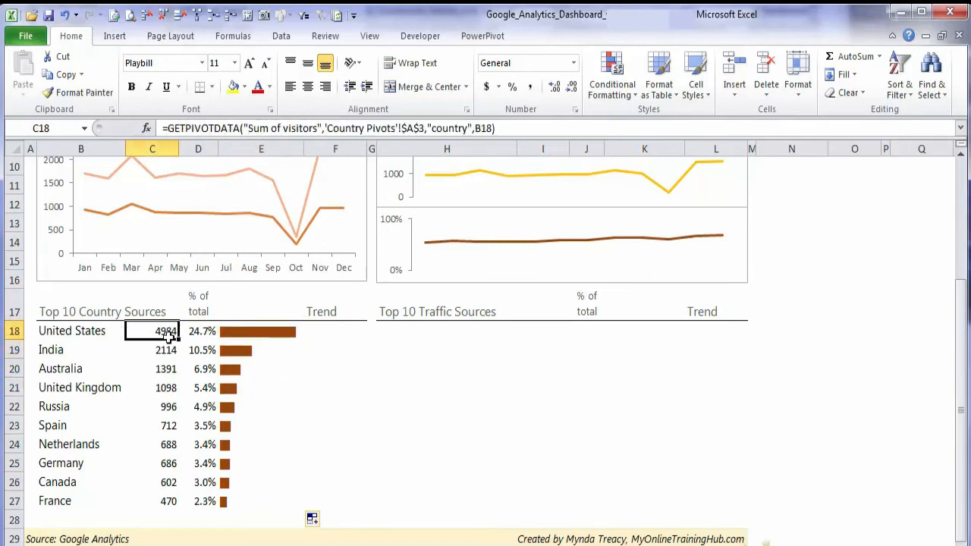
Compare the bar lengths for Spain through Canada with their visitor numbers in C23:C26
{"action": "left_click_drag", "start_coordinate": [260, 331], "coordinate": [261, 501]}
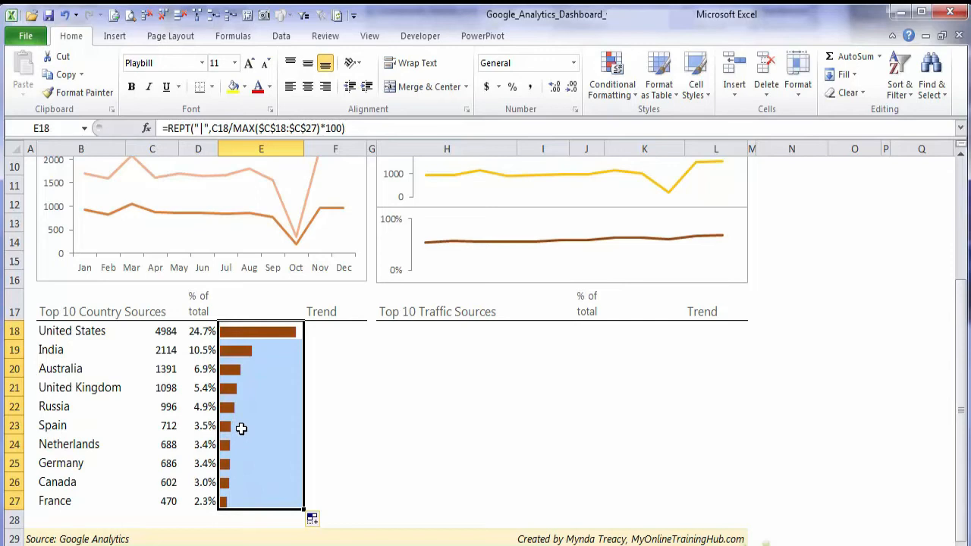
{"action": "left_click_drag", "start_coordinate": [232, 427], "coordinate": [232, 479]}
{"action": "left_click", "coordinate": [151, 427]}
{"action": "left_click", "coordinate": [159, 444]}
{"action": "left_click", "coordinate": [159, 463]}
{"action": "left_click", "coordinate": [160, 488]}
{"action": "left_click_drag", "start_coordinate": [155, 425], "coordinate": [161, 484]}
{"action": "left_click_drag", "start_coordinate": [234, 429], "coordinate": [245, 482]}
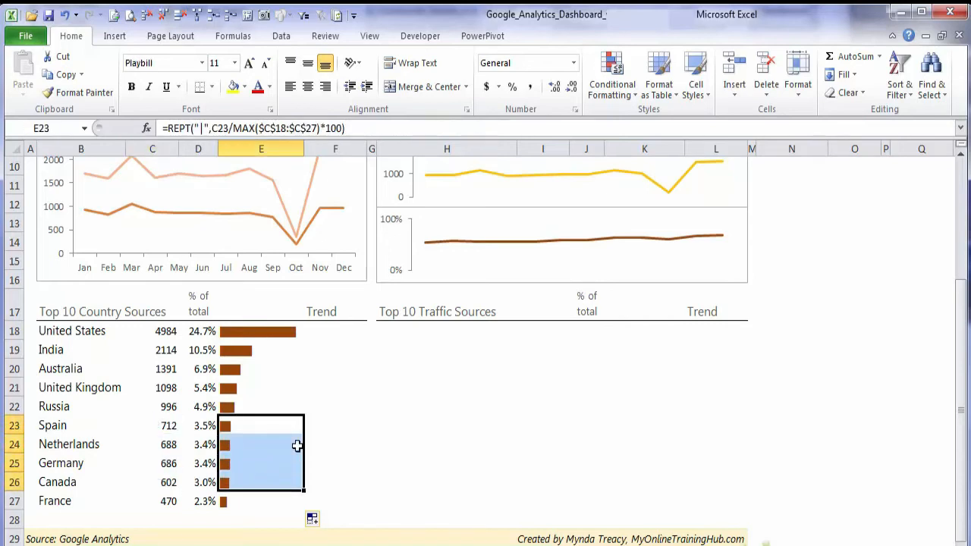
{"action": "left_click", "coordinate": [270, 334]}
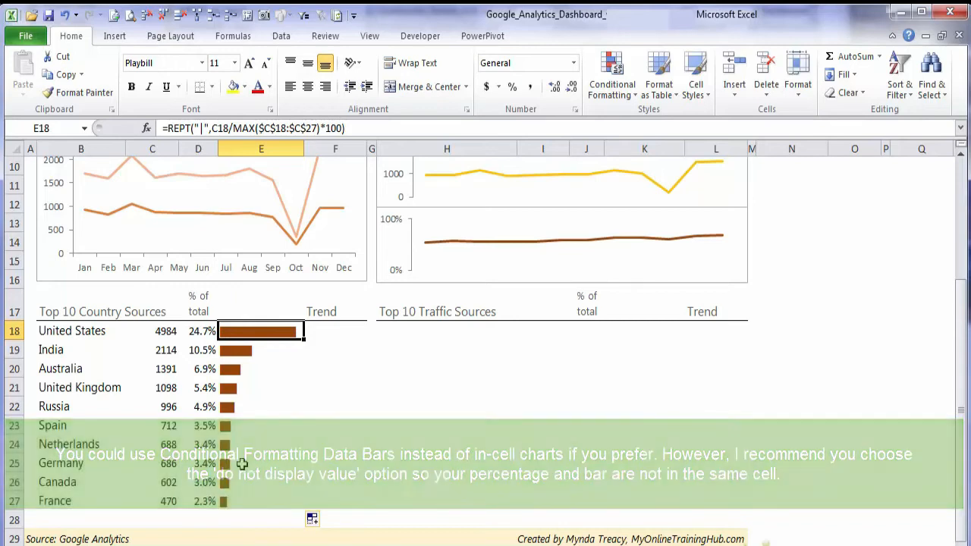
Clear everything, including the leftover sparkline group, from the Trend cells F18:F27
{"action": "left_click", "coordinate": [321, 331]}
{"action": "left_click_drag", "start_coordinate": [321, 331], "coordinate": [334, 502]}
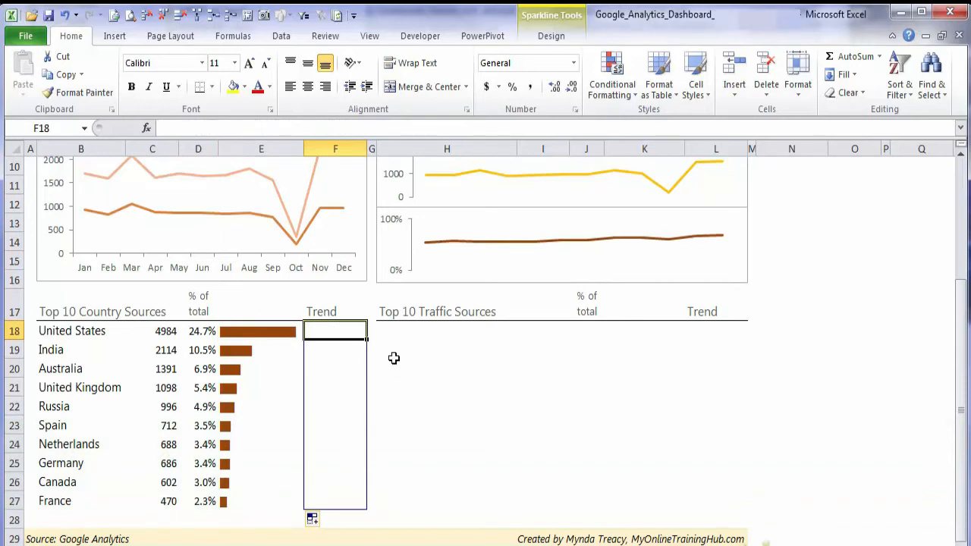
{"action": "left_click", "coordinate": [350, 501], "text": "shift"}
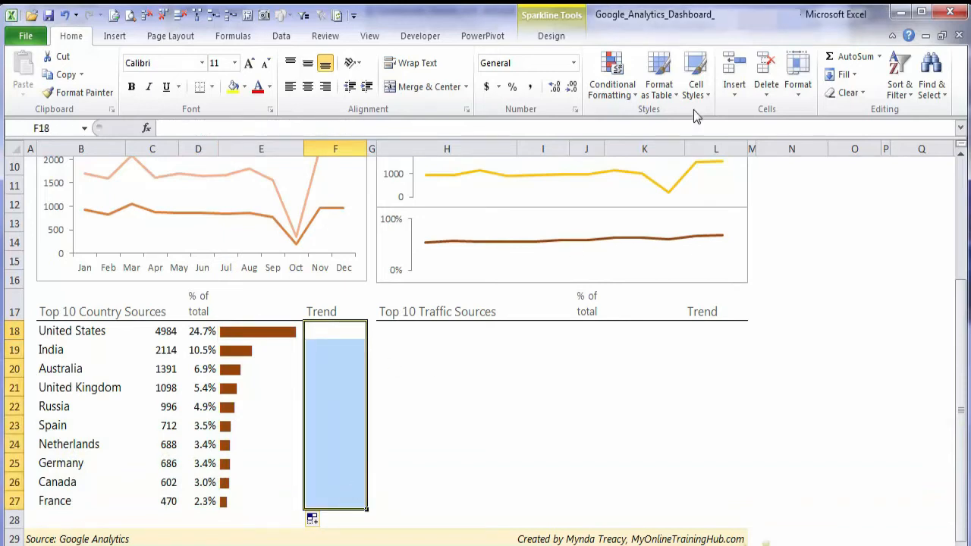
{"action": "left_click", "coordinate": [862, 92]}
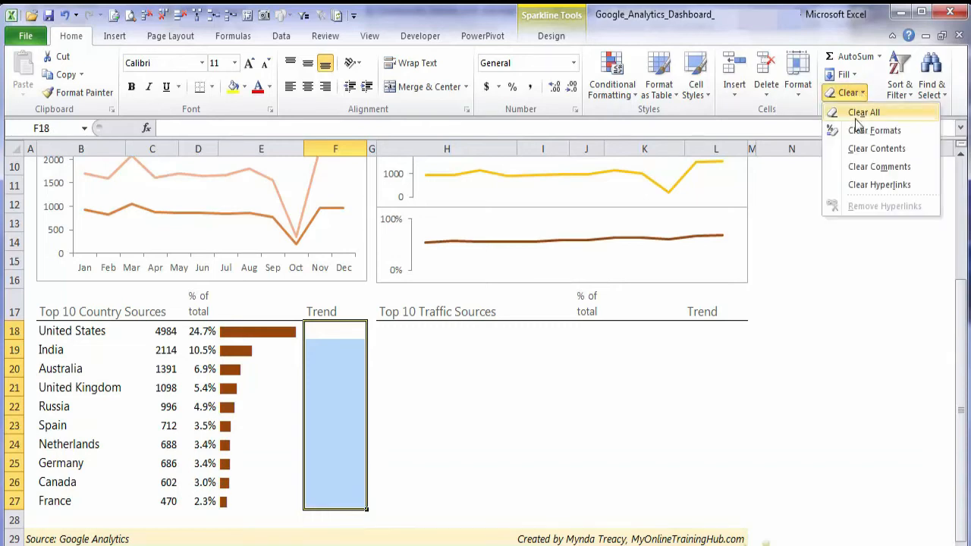
{"action": "left_click", "coordinate": [863, 112]}
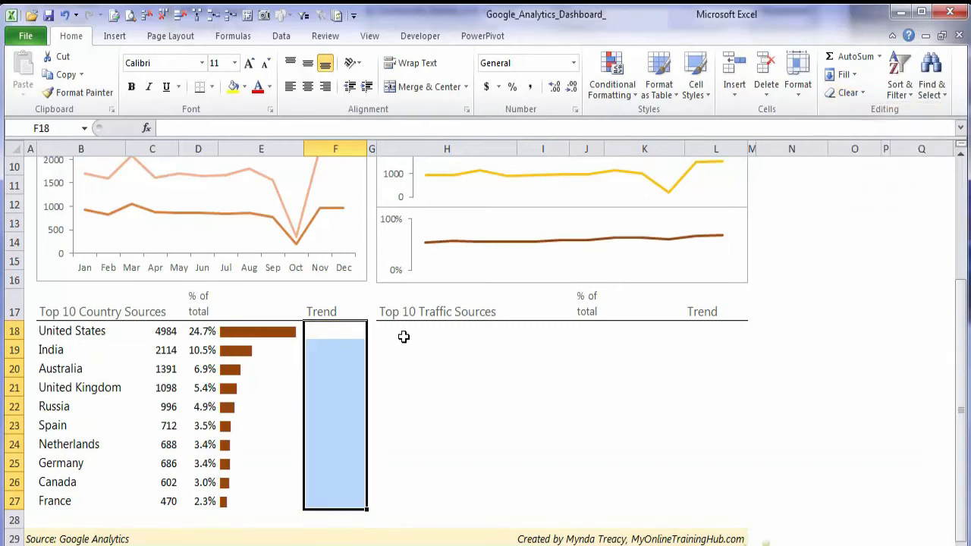
{"action": "left_click", "coordinate": [348, 329]}
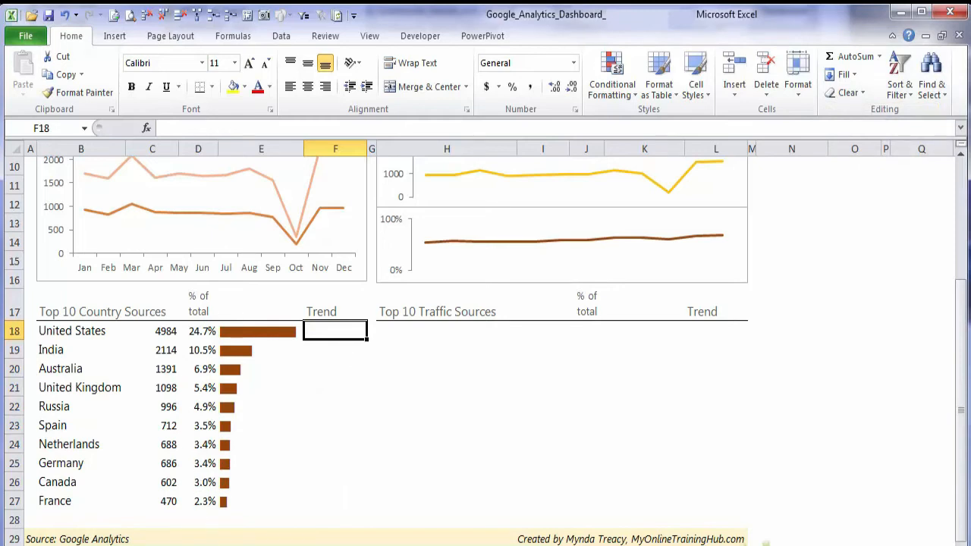
Copy the entire country pivot table, from A3 to its last cell, on the Country Pivots sheet
{"action": "left_click", "coordinate": [766, 543]}
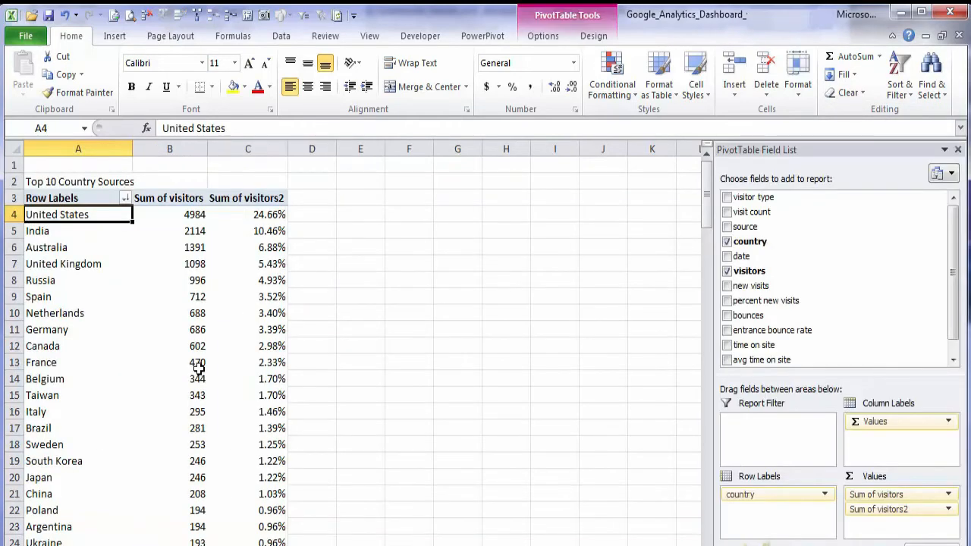
{"action": "mouse_move", "coordinate": [198, 368]}
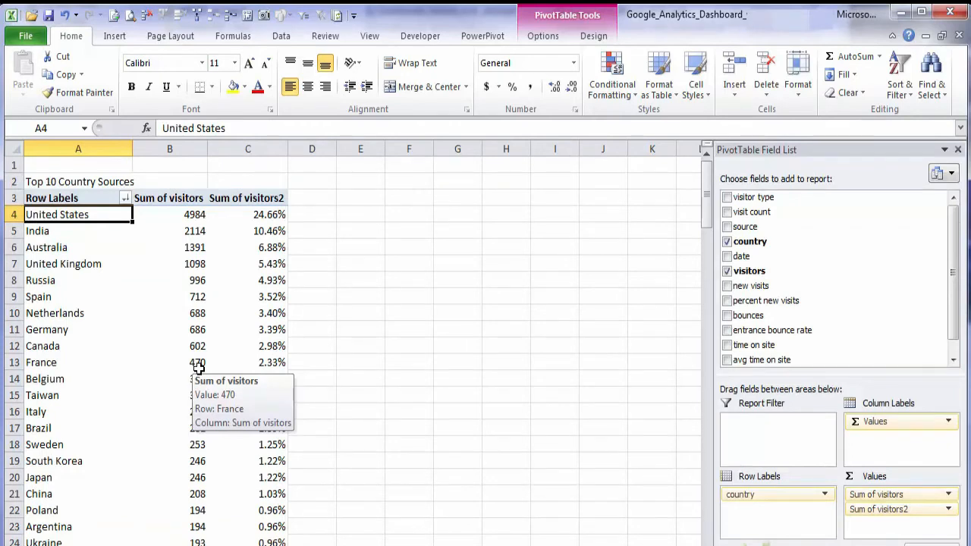
{"action": "key", "text": "ctrl+End"}
{"action": "key", "text": "ctrl+Home"}
{"action": "key", "text": "Down"}
{"action": "key", "text": "Down"}
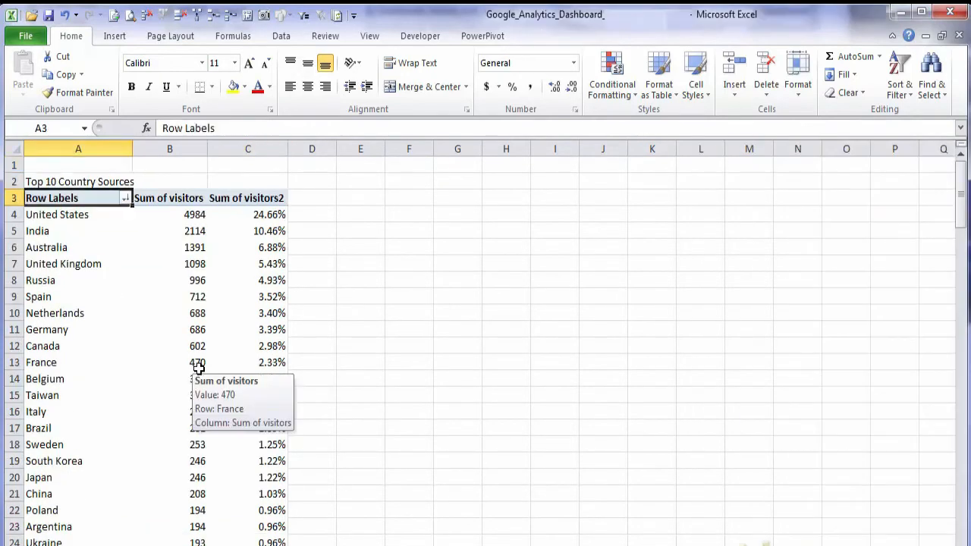
{"action": "key", "text": "ctrl+shift+End"}
{"action": "key", "text": "ctrl+c"}
Paste the copied pivot table beside the original, starting at cell E2
{"action": "key", "text": "Up"}
{"action": "key", "text": "Right"}
{"action": "key", "text": "Right"}
{"action": "key", "text": "Down"}
{"action": "key", "text": "Right"}
{"action": "key", "text": "Right"}
{"action": "key", "text": "ctrl+v"}
{"action": "key", "text": "Up"}
{"action": "key", "text": "ctrl+v"}
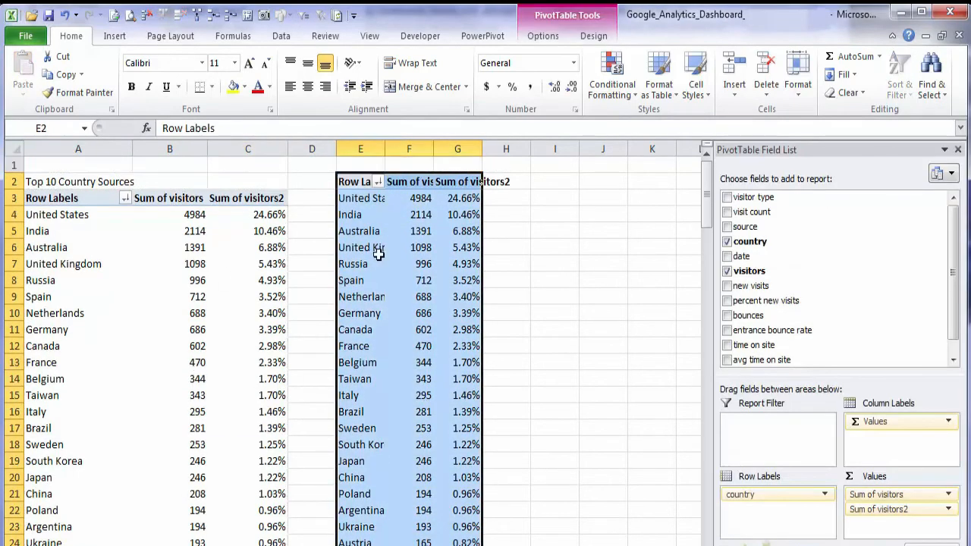
In the copied pivot table, remove Sum of visitors2 from the values and add date as the column labels
{"action": "left_click", "coordinate": [375, 198]}
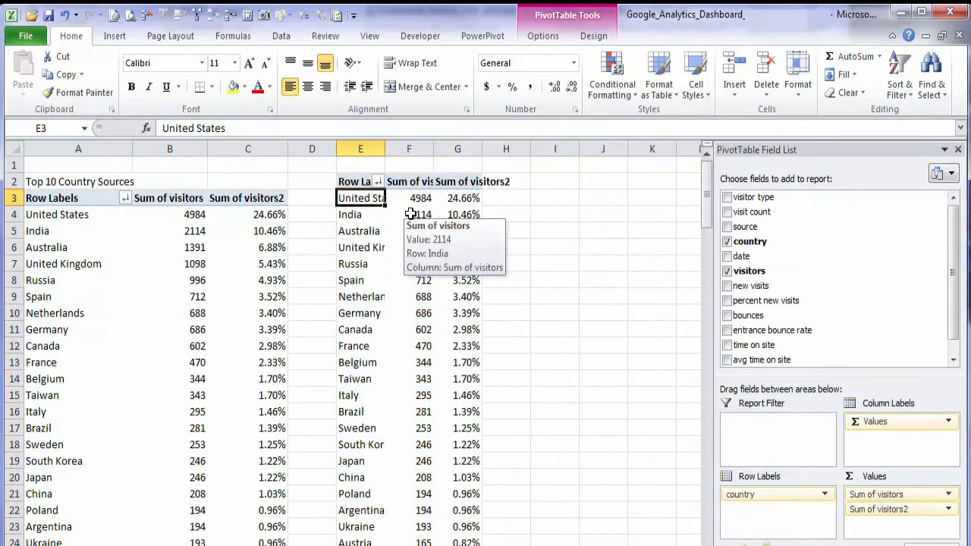
{"action": "left_click", "coordinate": [456, 215]}
{"action": "left_click_drag", "start_coordinate": [878, 509], "coordinate": [520, 526]}
{"action": "left_click", "coordinate": [480, 219]}
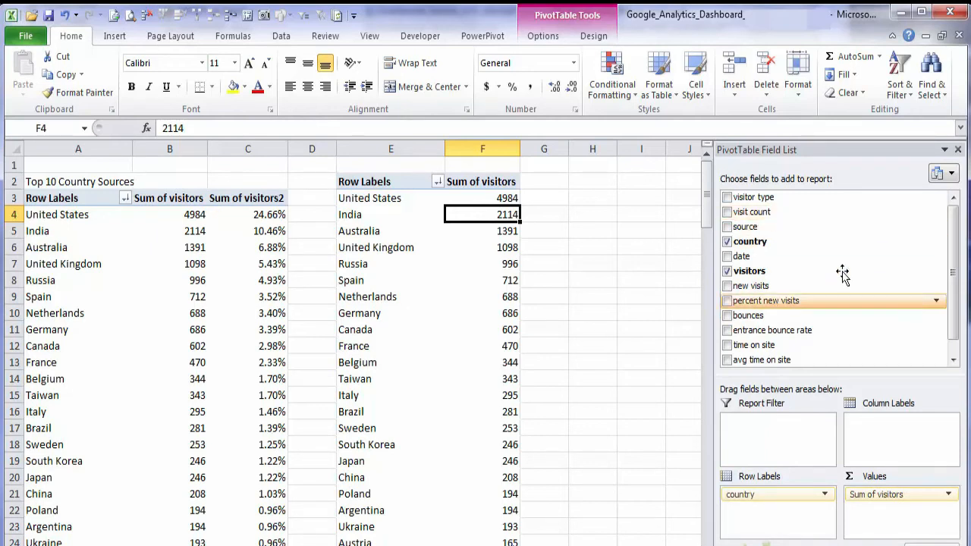
{"action": "left_click_drag", "start_coordinate": [834, 255], "coordinate": [897, 424]}
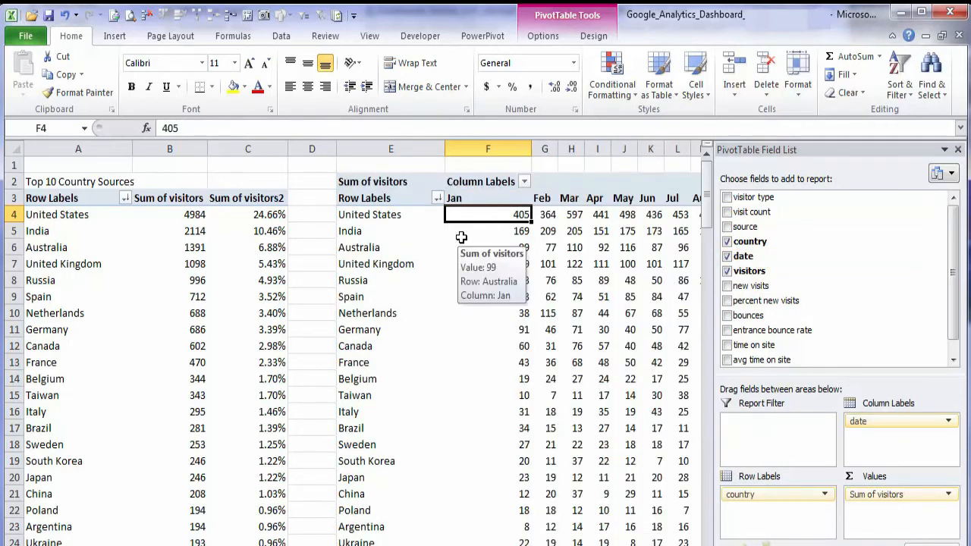
Apply a Top 10 value filter to the copied pivot's countries, showing the top 10 items by Sum of visitors
{"action": "left_click", "coordinate": [438, 199]}
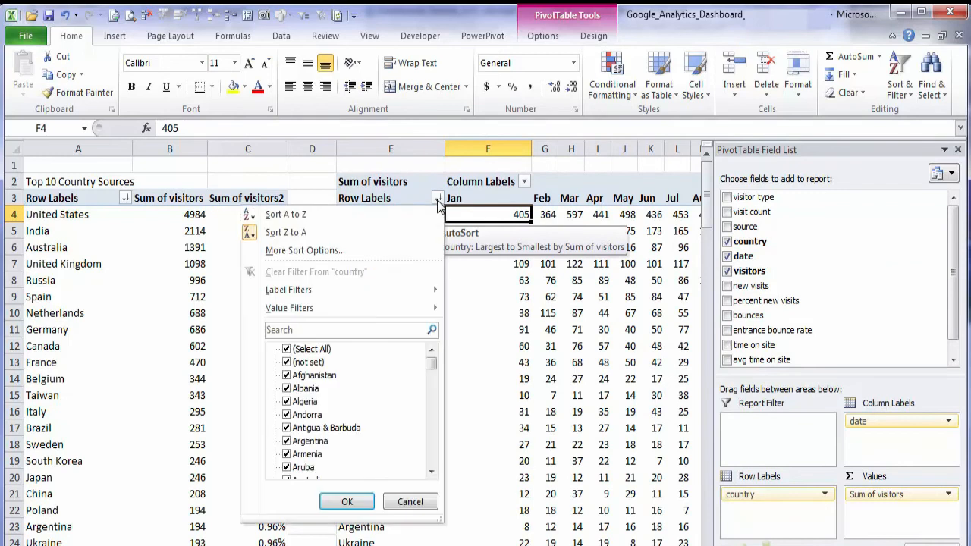
{"action": "mouse_move", "coordinate": [410, 314]}
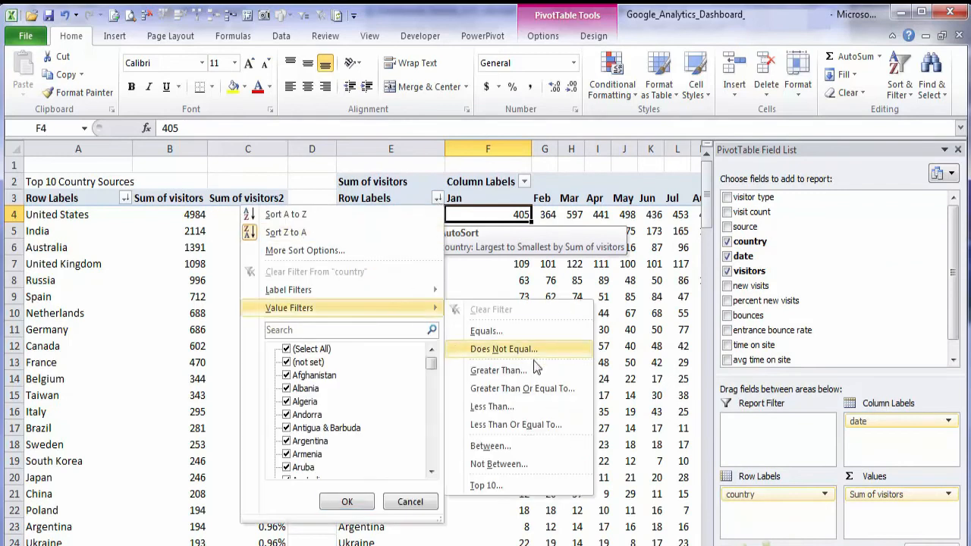
{"action": "left_click", "coordinate": [532, 483]}
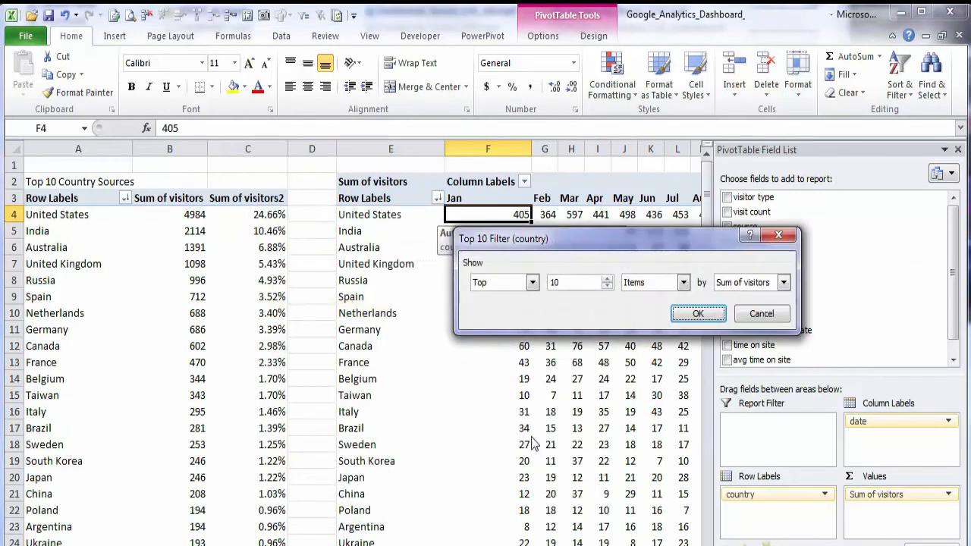
{"action": "left_click", "coordinate": [532, 282]}
{"action": "left_click", "coordinate": [532, 290]}
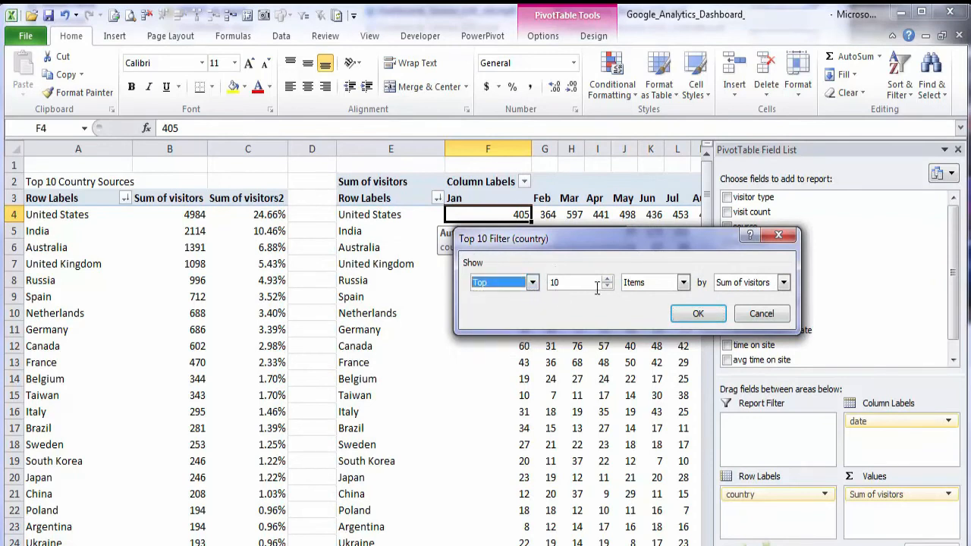
{"action": "left_click", "coordinate": [783, 283]}
{"action": "left_click", "coordinate": [743, 297]}
{"action": "left_click", "coordinate": [697, 313]}
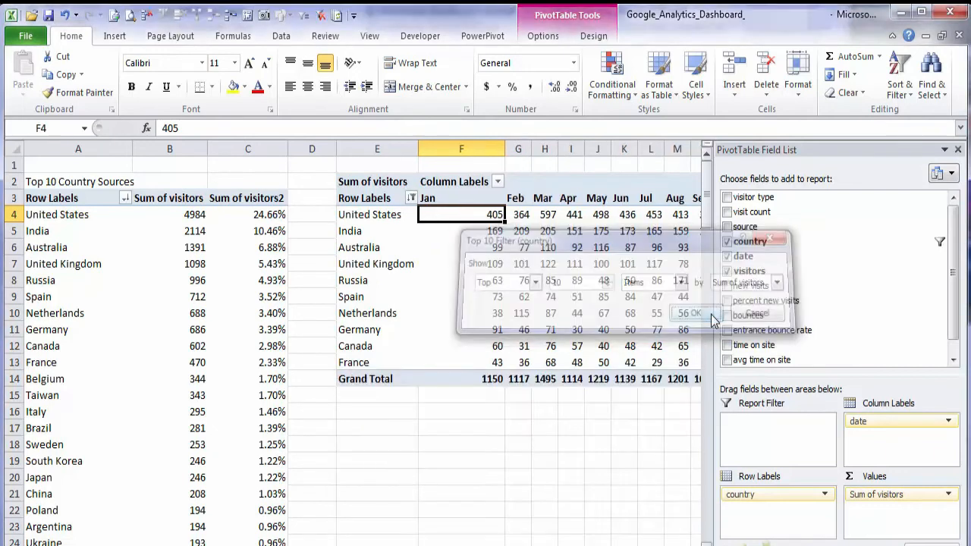
Remove the Grand Total row and the Grand Total column from the monthly country pivot table
{"action": "right_click", "coordinate": [402, 378]}
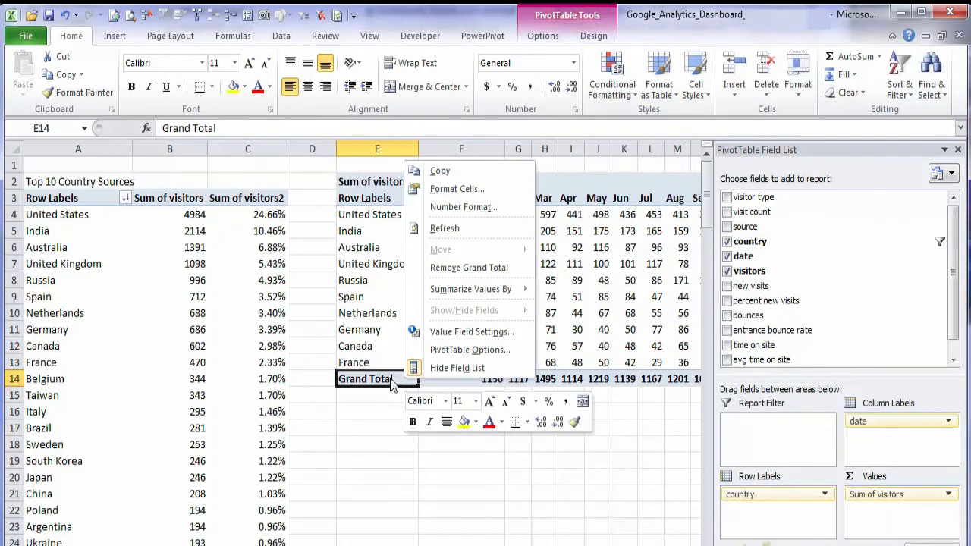
{"action": "left_click", "coordinate": [447, 267]}
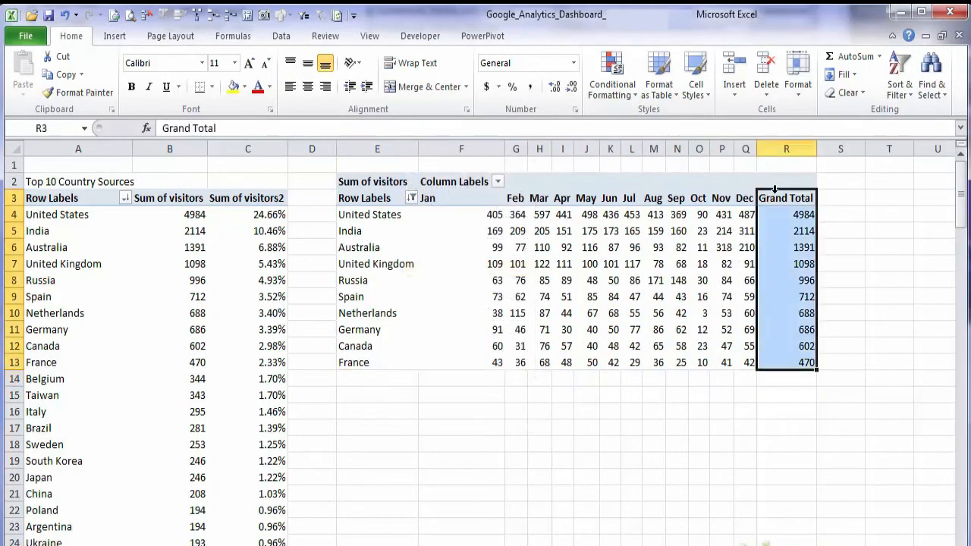
{"action": "left_click", "coordinate": [774, 190]}
{"action": "left_click", "coordinate": [957, 149]}
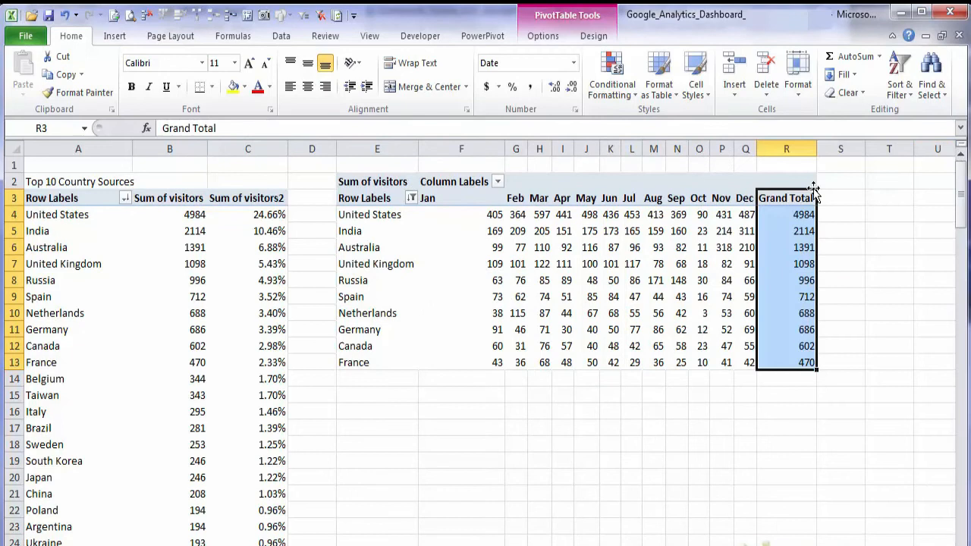
{"action": "right_click", "coordinate": [789, 201]}
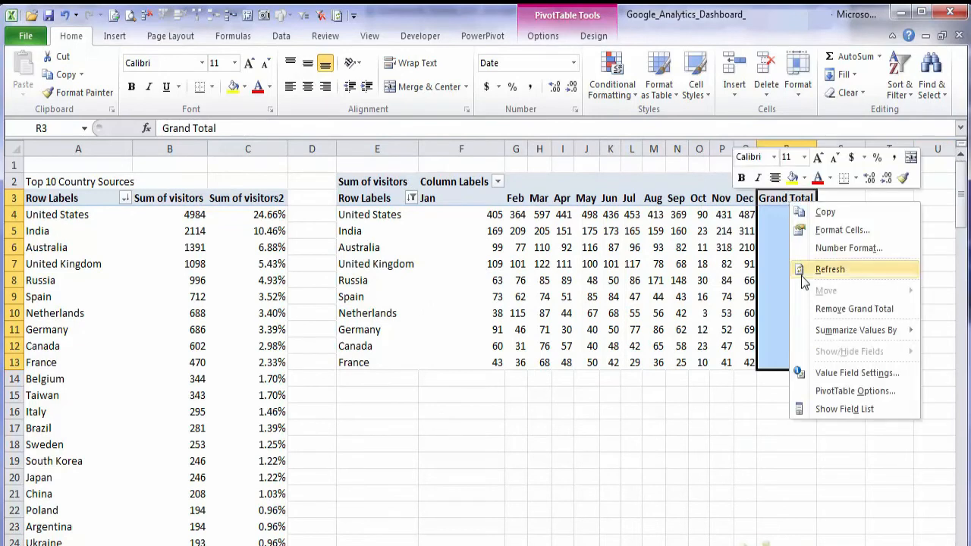
{"action": "left_click", "coordinate": [863, 311]}
{"action": "left_click", "coordinate": [654, 281]}
{"action": "left_click_drag", "start_coordinate": [493, 230], "coordinate": [754, 359]}
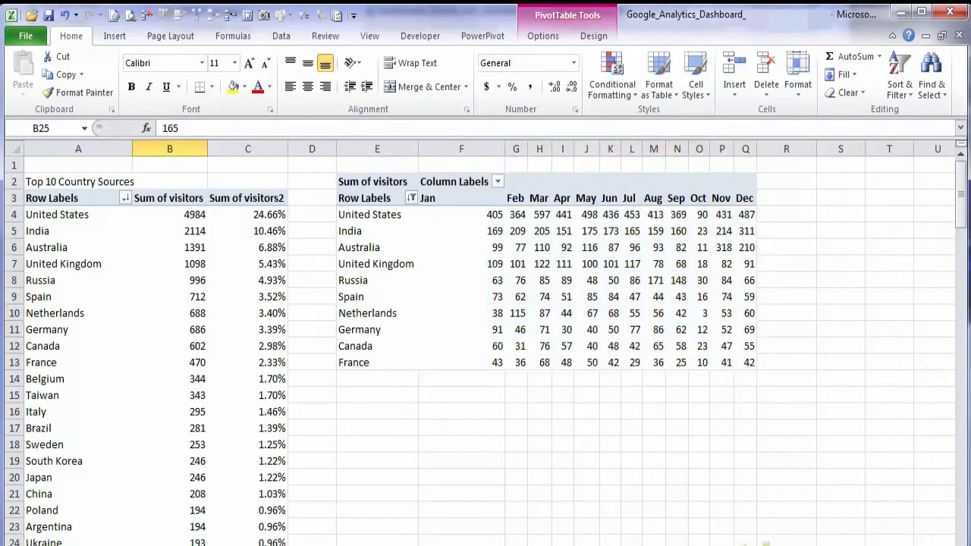
Insert line sparklines in the dashboard's Trend cells F18:F27, using data range 'Country Pivots'!F4:Q13
{"action": "key", "text": "ctrl+Page_Up"}
{"action": "key", "text": "ctrl+Page_Up"}
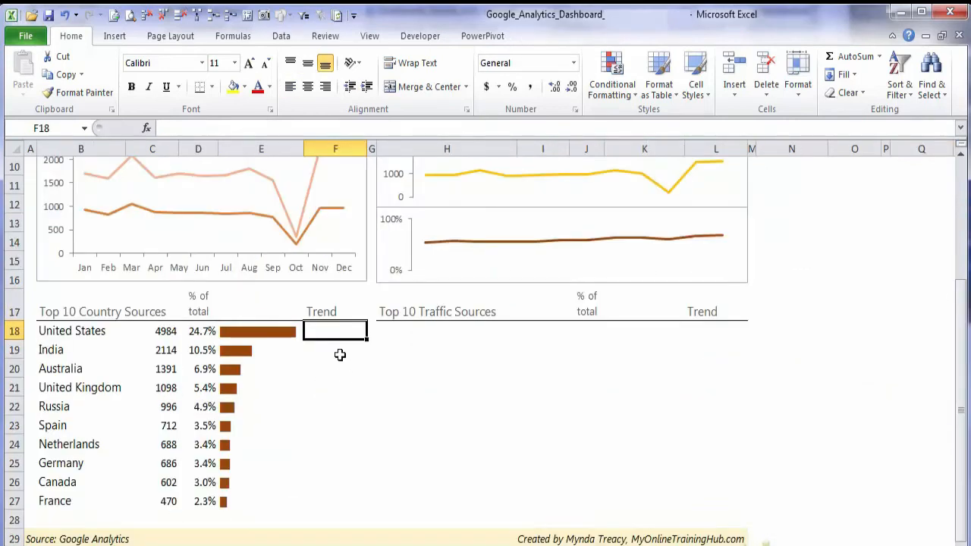
{"action": "left_click", "coordinate": [317, 497], "text": "shift"}
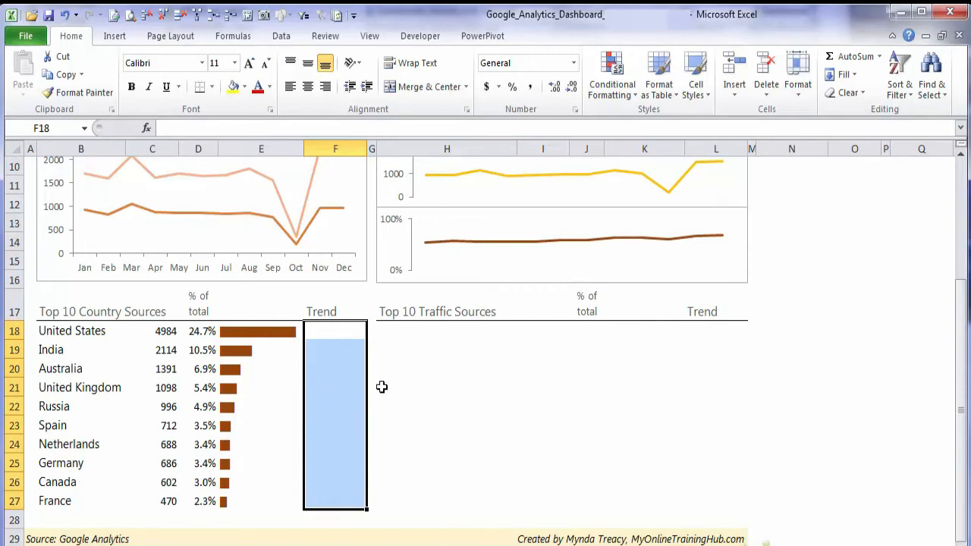
{"action": "left_click", "coordinate": [123, 36]}
{"action": "left_click", "coordinate": [527, 73]}
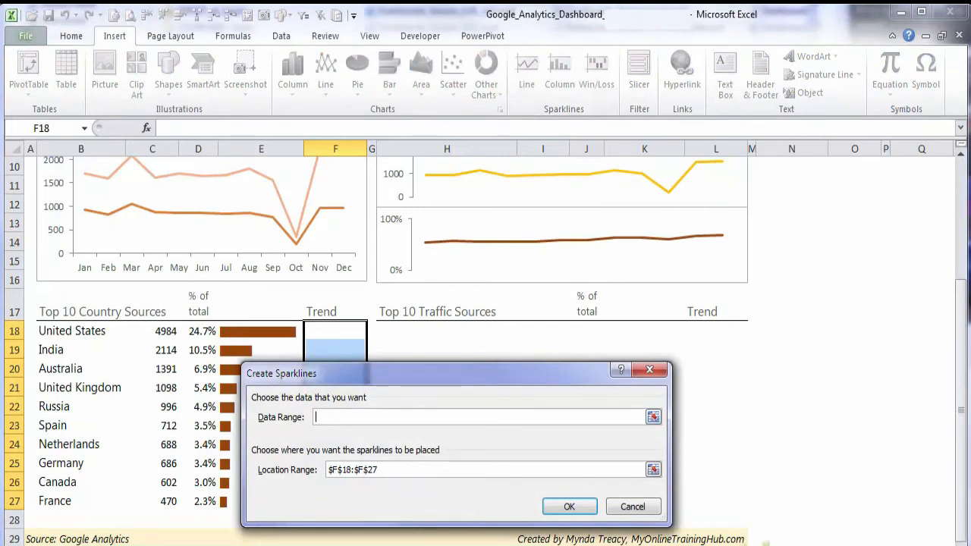
{"action": "key", "text": "ctrl+Page_Up"}
{"action": "left_click_drag", "start_coordinate": [464, 213], "coordinate": [747, 362]}
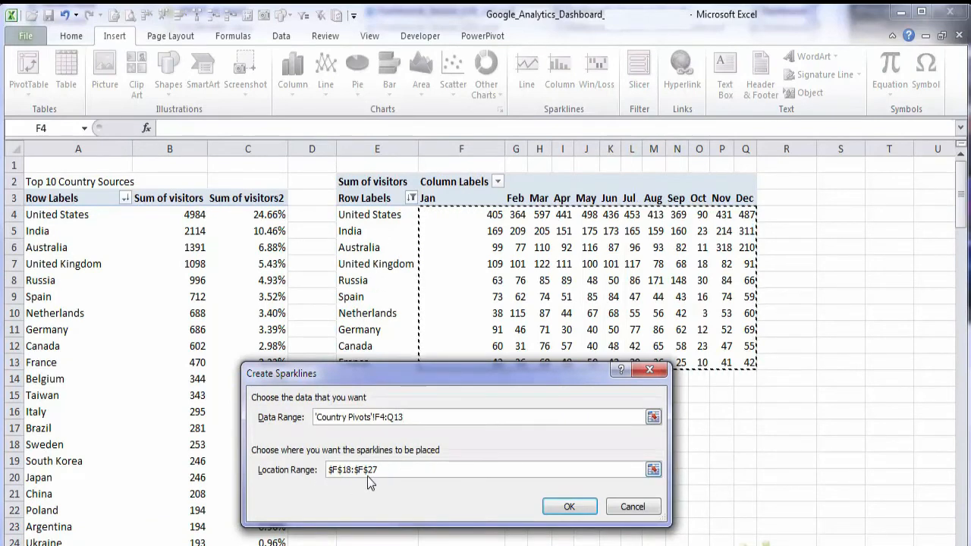
{"action": "left_click", "coordinate": [559, 506]}
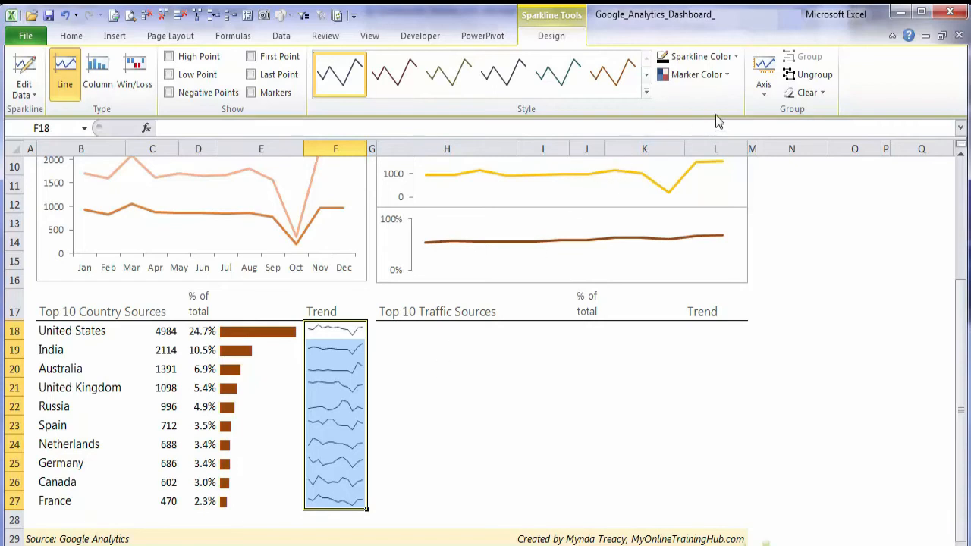
Give the Trend sparklines the orange line style and add markers in the darkest orange theme color
{"action": "left_click", "coordinate": [646, 92]}
{"action": "left_click", "coordinate": [618, 119]}
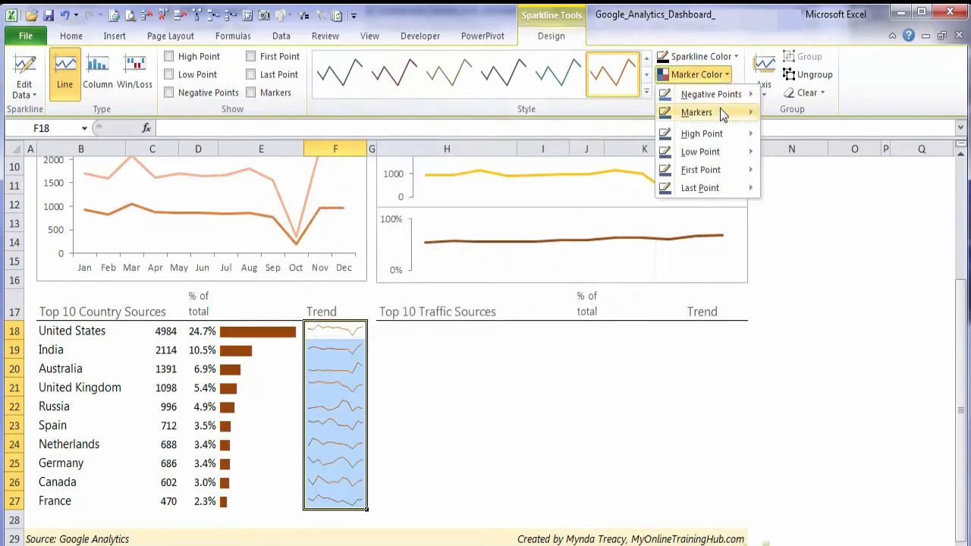
{"action": "mouse_move", "coordinate": [716, 113]}
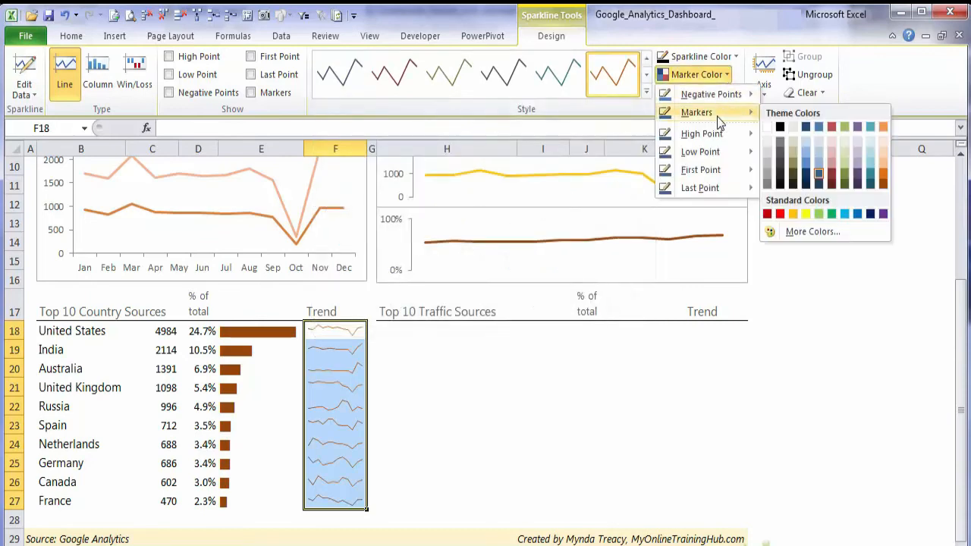
{"action": "left_click", "coordinate": [883, 185]}
{"action": "left_click", "coordinate": [531, 383]}
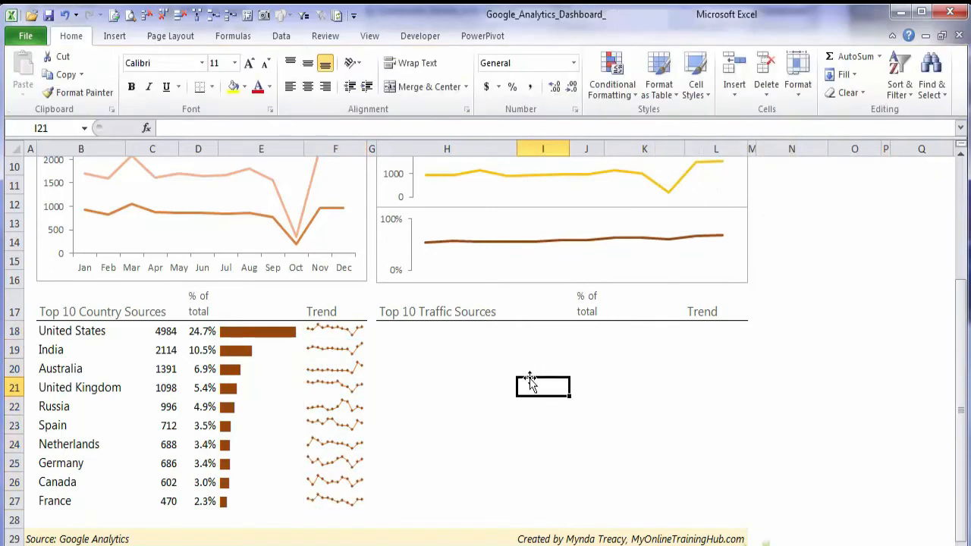
Review the Top 10 Country Sources table, from the country names across to the in-cell bars and Trend sparklines
{"action": "left_click", "coordinate": [71, 310]}
{"action": "left_click", "coordinate": [109, 347]}
{"action": "left_click_drag", "start_coordinate": [236, 331], "coordinate": [243, 494]}
{"action": "left_click_drag", "start_coordinate": [333, 332], "coordinate": [338, 500]}
{"action": "left_click", "coordinate": [343, 334]}
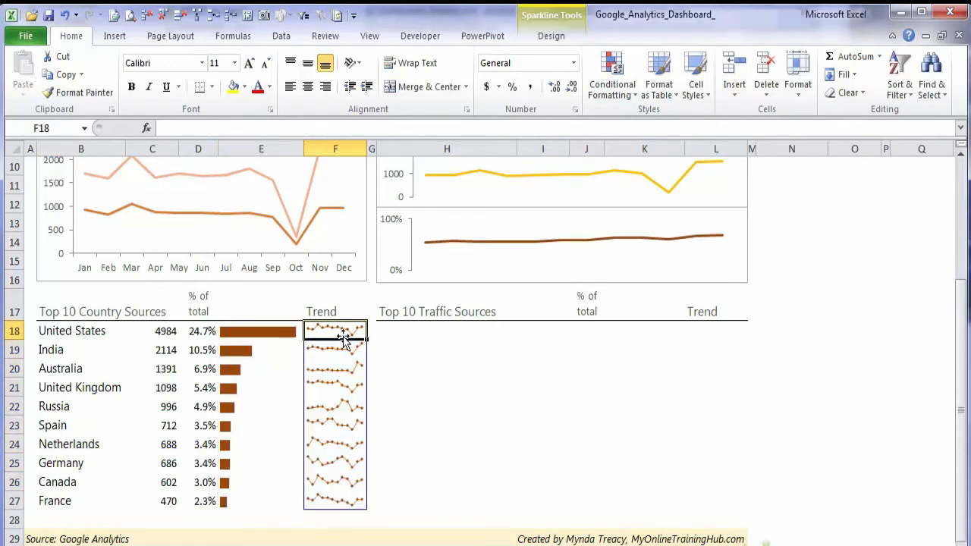
{"action": "left_click_drag", "start_coordinate": [66, 326], "coordinate": [350, 332]}
{"action": "left_click", "coordinate": [350, 332]}
{"action": "left_click", "coordinate": [428, 329]}
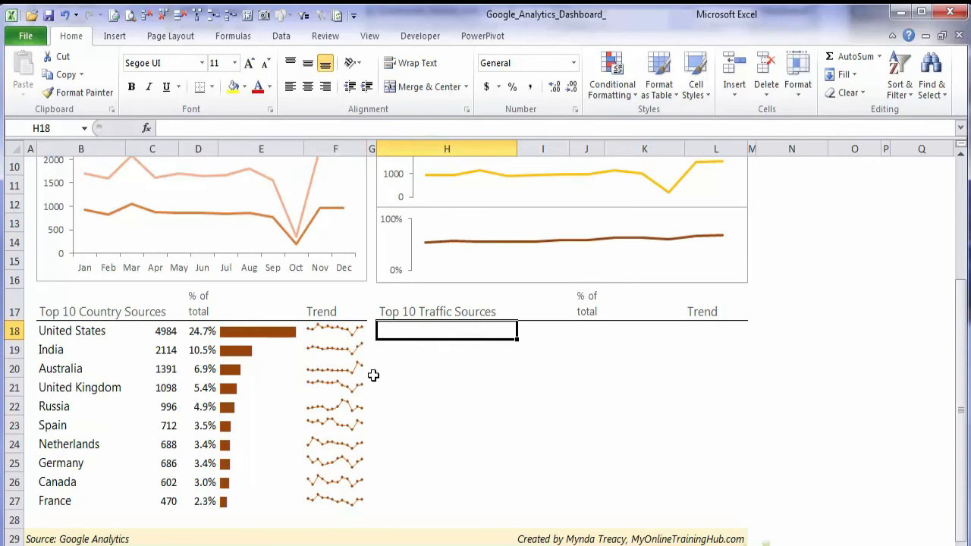
Duplicate the Country Pivots sheet and change the copy's heading in A2 to Top 10 Sources
{"action": "key", "text": "ctrl+Page_Down"}
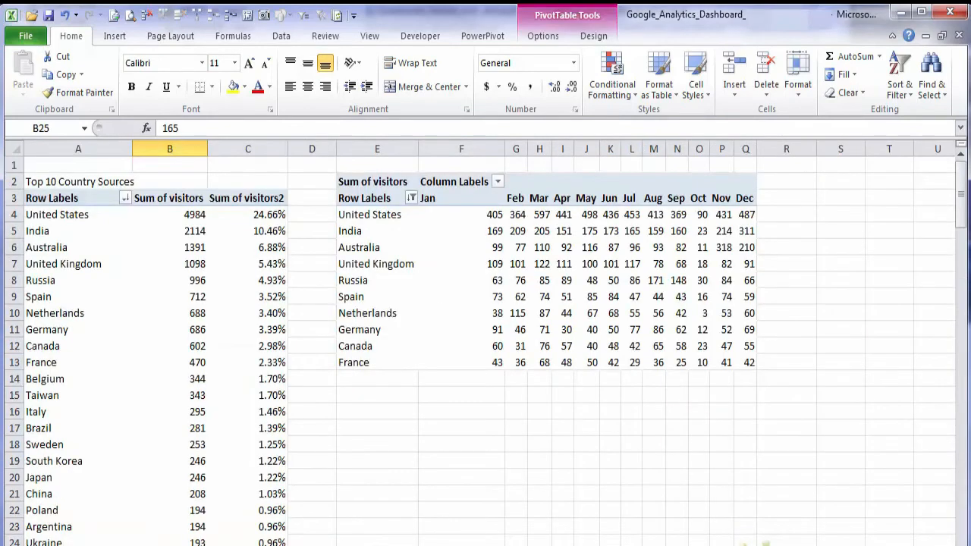
{"action": "key", "text": "ctrl"}
{"action": "left_click", "coordinate": [59, 186]}
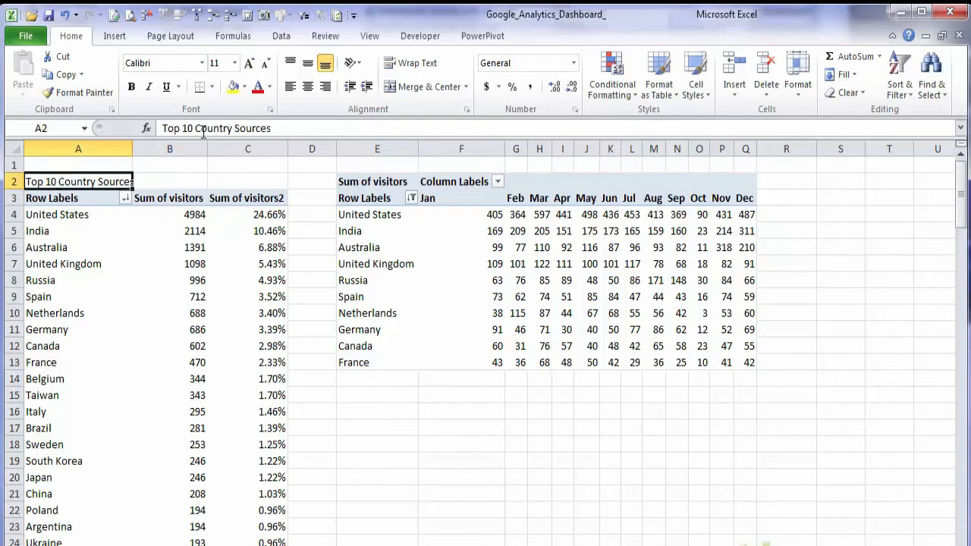
{"action": "double_click", "coordinate": [203, 129]}
{"action": "key", "text": "BackSpace"}
{"action": "key", "text": "BackSpace"}
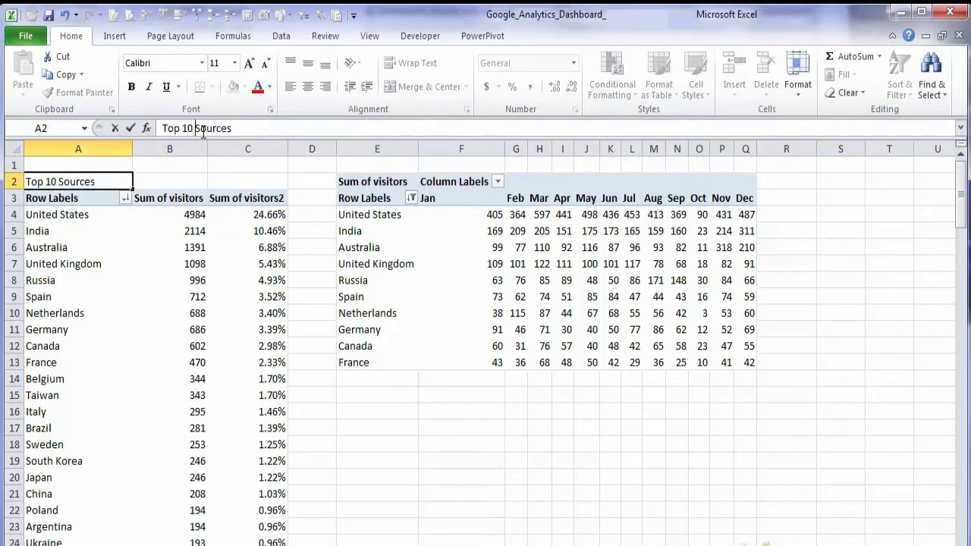
{"action": "key", "text": "Return"}
Replace the country field with source as the row labels of the pivot table under Top 10 Sources
{"action": "left_click", "coordinate": [62, 246]}
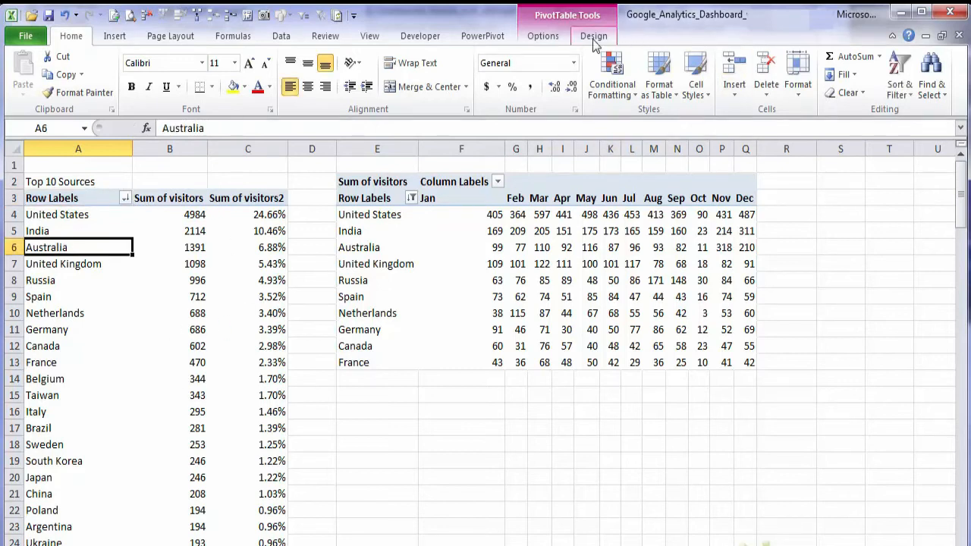
{"action": "left_click", "coordinate": [555, 36]}
{"action": "left_click", "coordinate": [830, 68]}
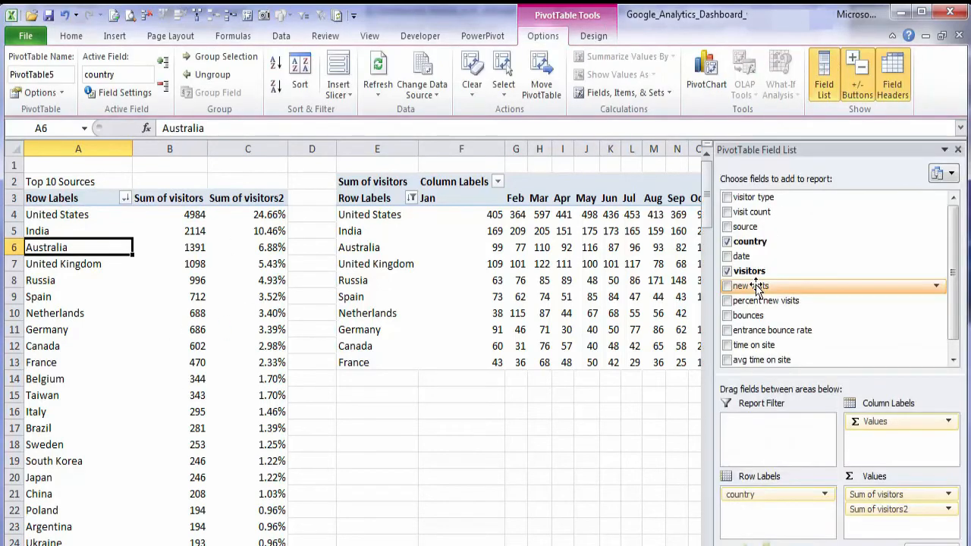
{"action": "left_click", "coordinate": [727, 242]}
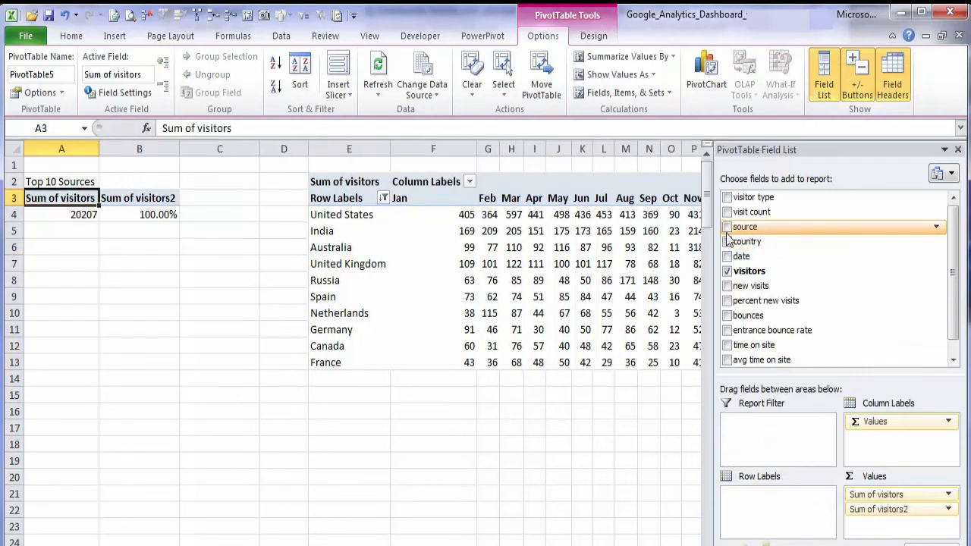
{"action": "left_click", "coordinate": [726, 232]}
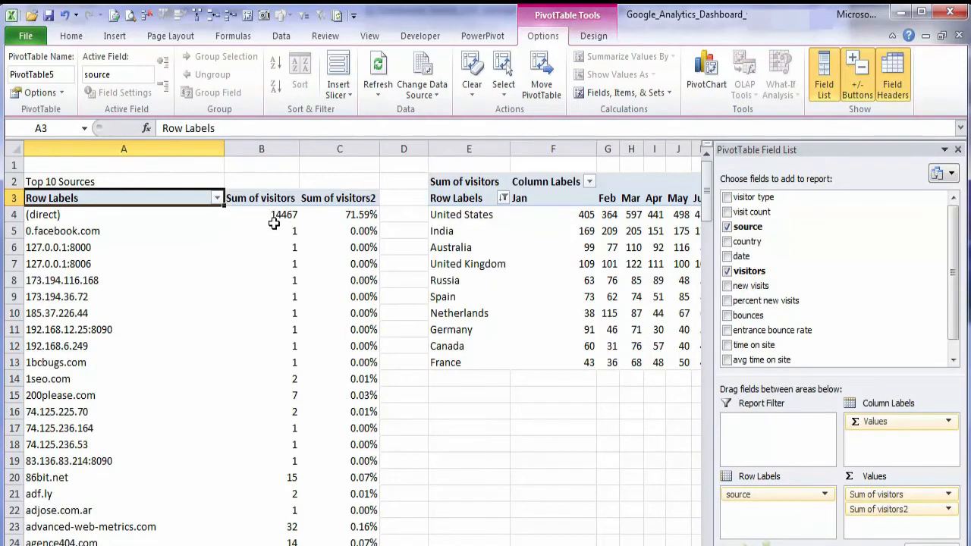
Sort the source pivot table by Sum of visitors from largest to smallest
{"action": "left_click", "coordinate": [270, 216]}
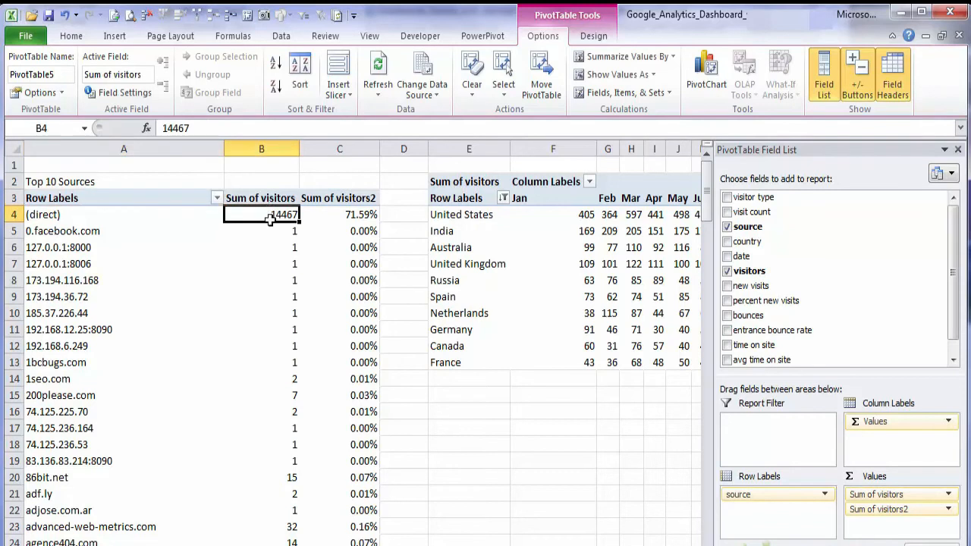
{"action": "right_click", "coordinate": [270, 214]}
{"action": "mouse_move", "coordinate": [320, 302]}
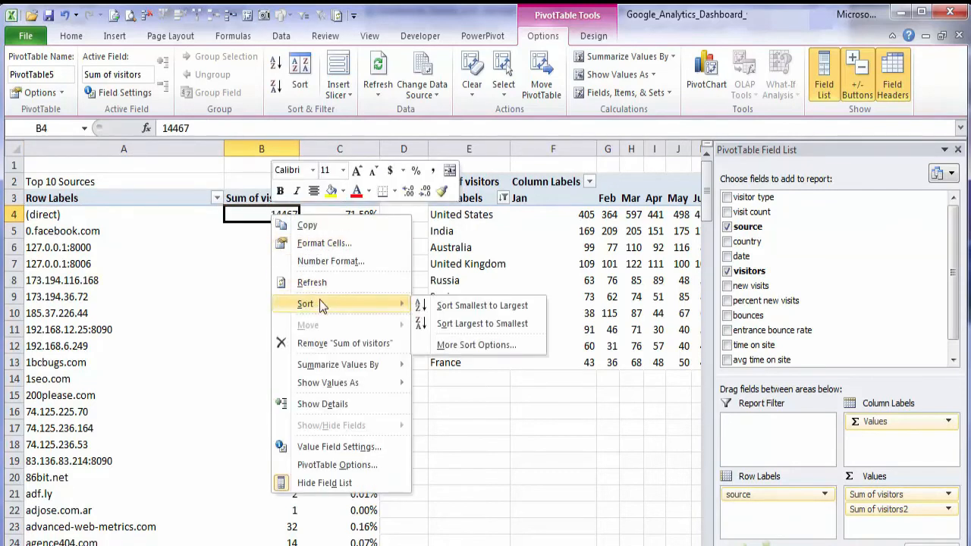
{"action": "left_click", "coordinate": [447, 323]}
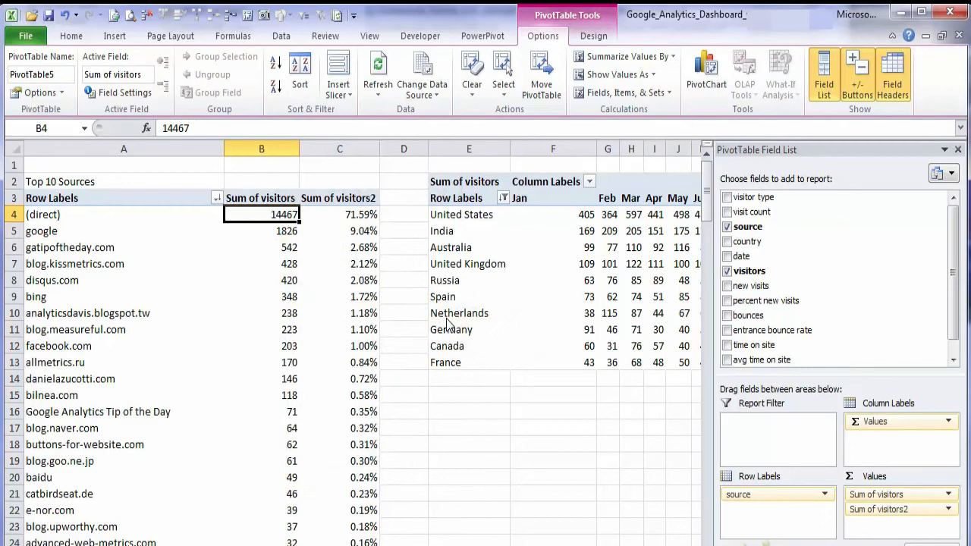
Clear the whole monthly country pivot table starting at E2, including contents and formats
{"action": "left_click", "coordinate": [463, 234]}
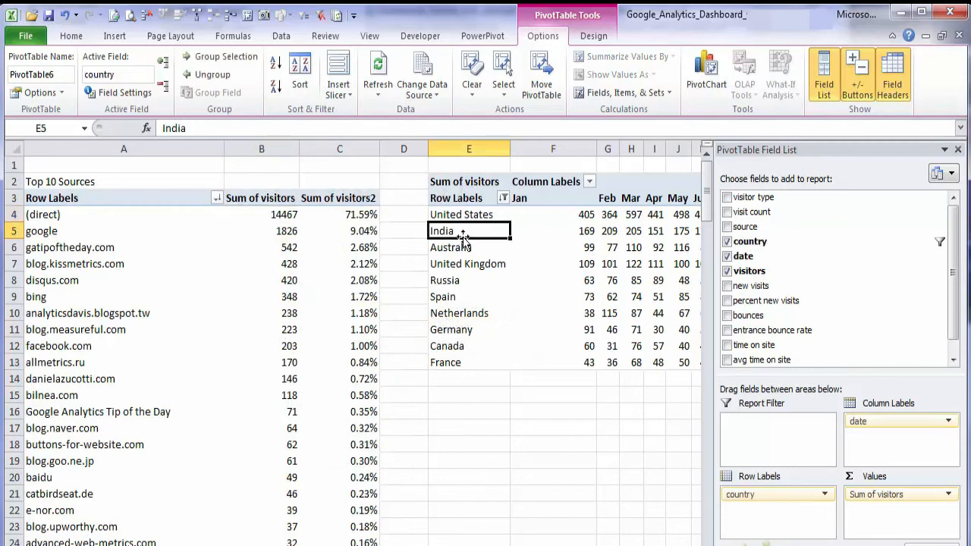
{"action": "left_click", "coordinate": [459, 171]}
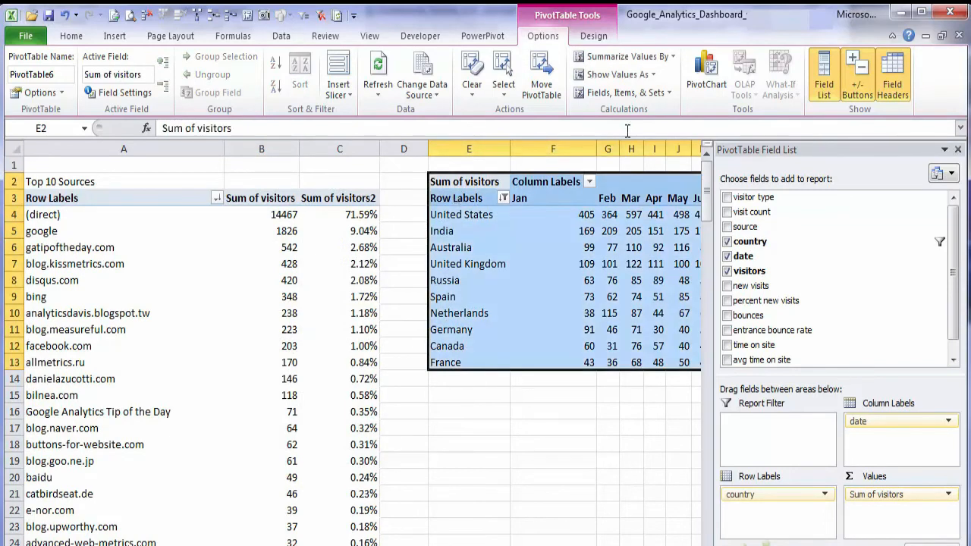
{"action": "left_click", "coordinate": [71, 36]}
{"action": "left_click", "coordinate": [847, 92]}
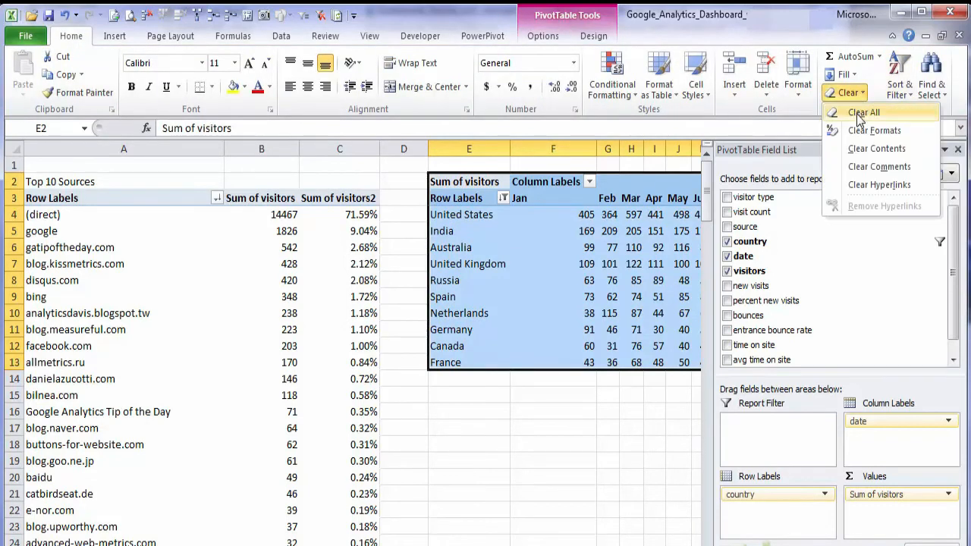
{"action": "left_click", "coordinate": [862, 112]}
Copy the entire source pivot table, from A3 through its Grand Total row, and paste it starting at E2
{"action": "left_click", "coordinate": [103, 201]}
{"action": "key", "text": "Up"}
{"action": "key", "text": "ctrl+shift+Down"}
{"action": "key", "text": "shift+Right"}
{"action": "key", "text": "shift+Right"}
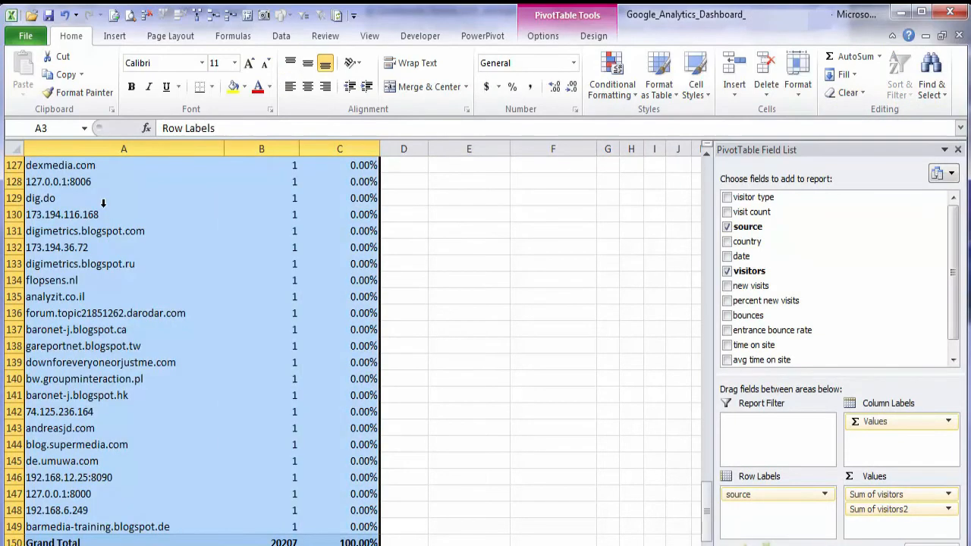
{"action": "key", "text": "ctrl+c"}
{"action": "key", "text": "Up"}
{"action": "key", "text": "Right"}
{"action": "key", "text": "Right"}
{"action": "key", "text": "Right"}
{"action": "key", "text": "Right"}
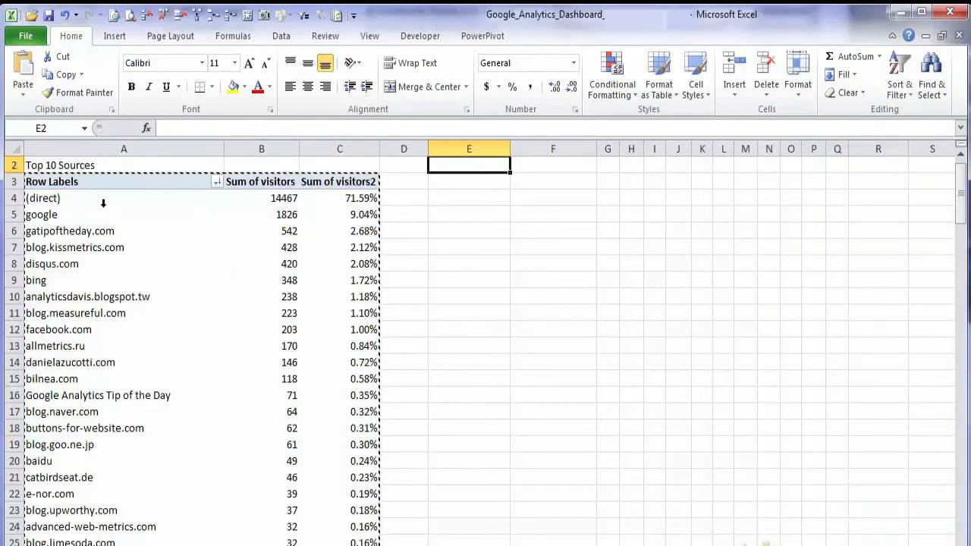
{"action": "key", "text": "ctrl+v"}
In the pasted source pivot table, remove Sum of visitors2 from the values and add date as the column labels
{"action": "left_click", "coordinate": [119, 248]}
{"action": "left_click", "coordinate": [464, 215]}
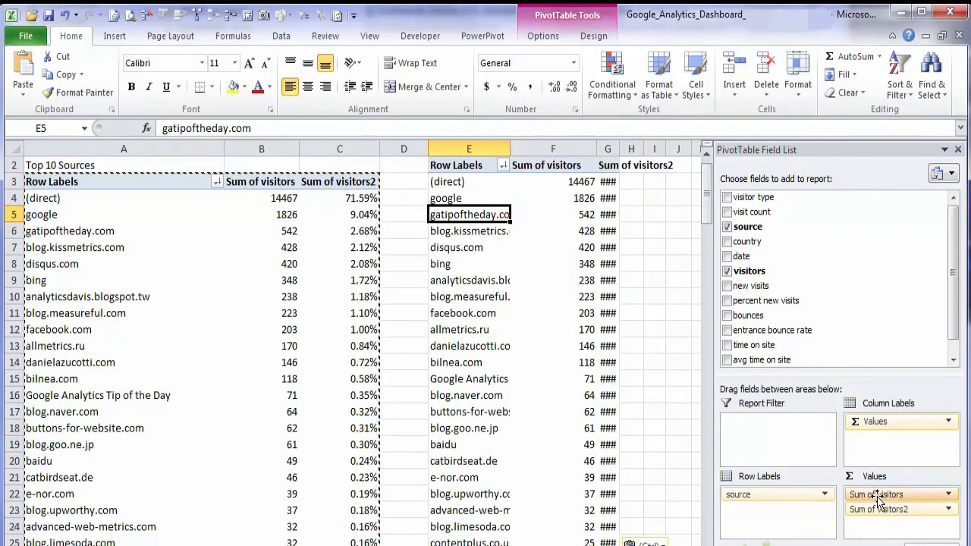
{"action": "left_click_drag", "start_coordinate": [882, 509], "coordinate": [663, 507]}
{"action": "left_click_drag", "start_coordinate": [733, 258], "coordinate": [901, 425]}
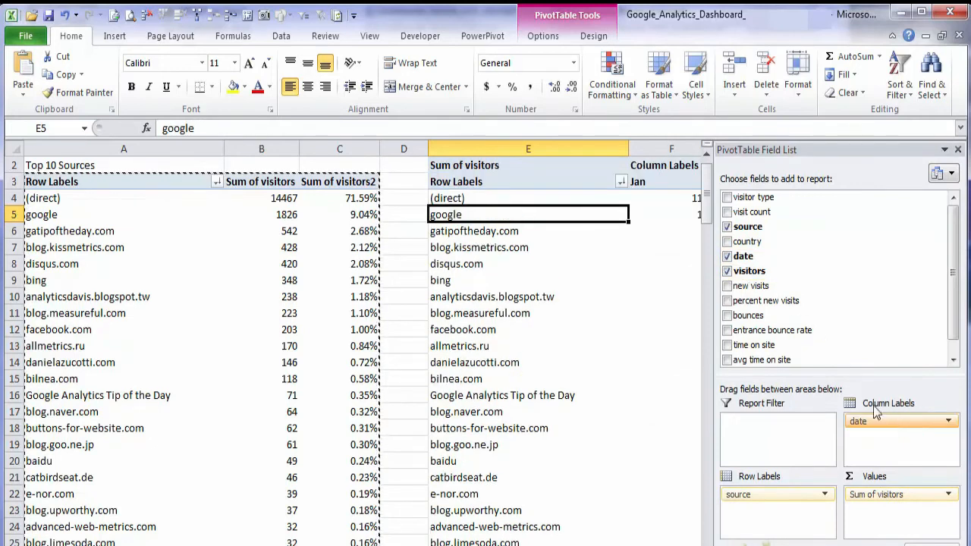
Apply a Top 10 value filter to the pasted pivot's sources, showing the top 10 items by Sum of visitors
{"action": "left_click", "coordinate": [621, 182]}
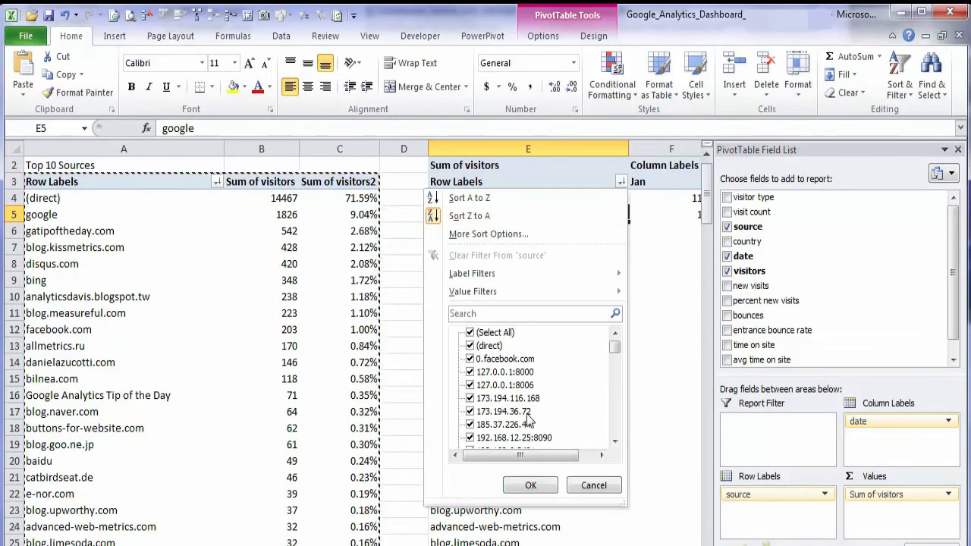
{"action": "mouse_move", "coordinate": [547, 291]}
{"action": "left_click", "coordinate": [667, 469]}
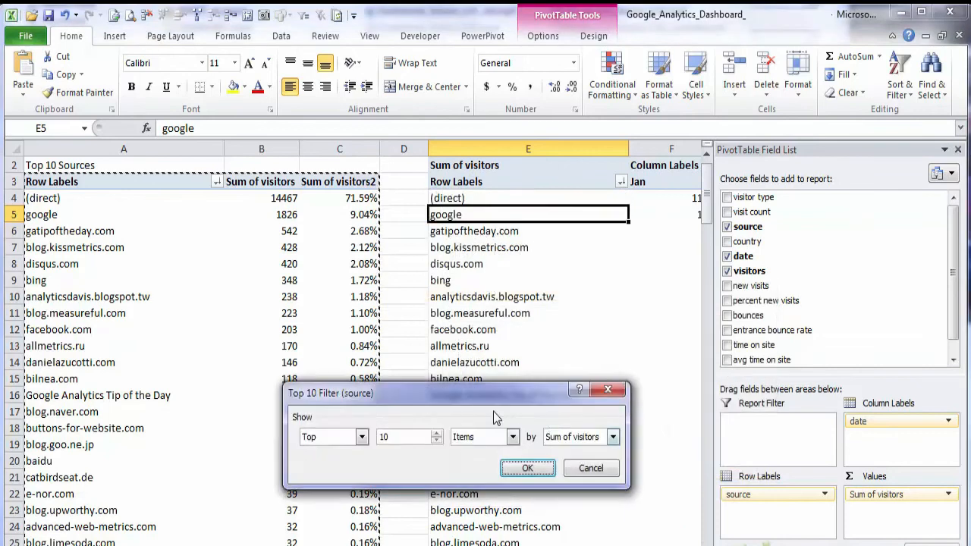
{"action": "left_click", "coordinate": [520, 468]}
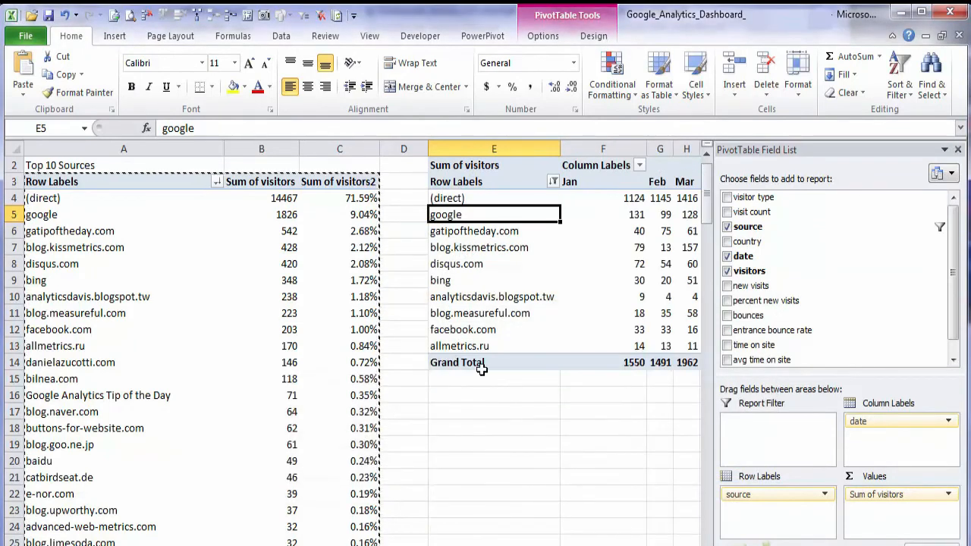
Remove the Grand Total row and the Grand Total column from the monthly source pivot table
{"action": "right_click", "coordinate": [481, 362]}
{"action": "left_click", "coordinate": [530, 471]}
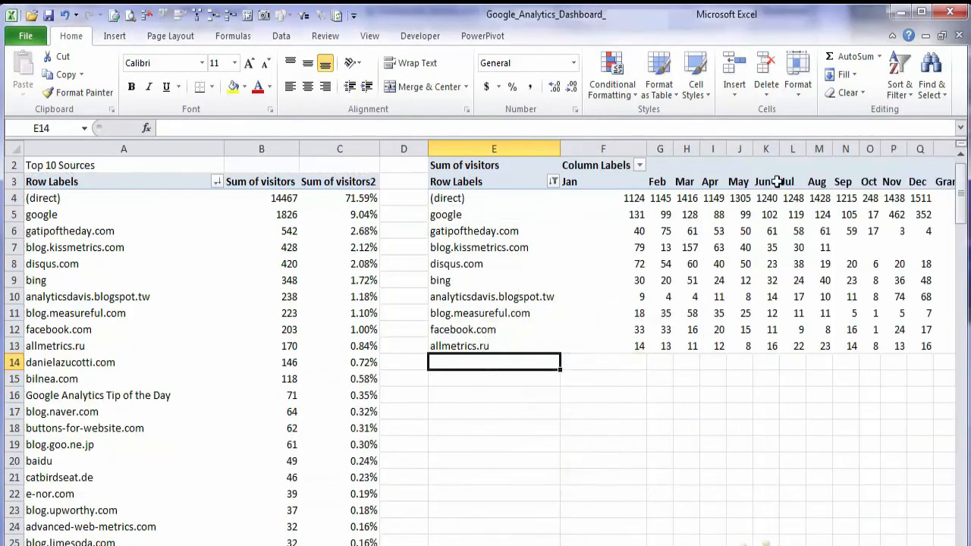
{"action": "left_click", "coordinate": [816, 177]}
{"action": "key", "text": "Right"}
{"action": "key", "text": "Right"}
{"action": "key", "text": "Right"}
{"action": "key", "text": "Right"}
{"action": "key", "text": "Right"}
{"action": "key", "text": "ctrl+space"}
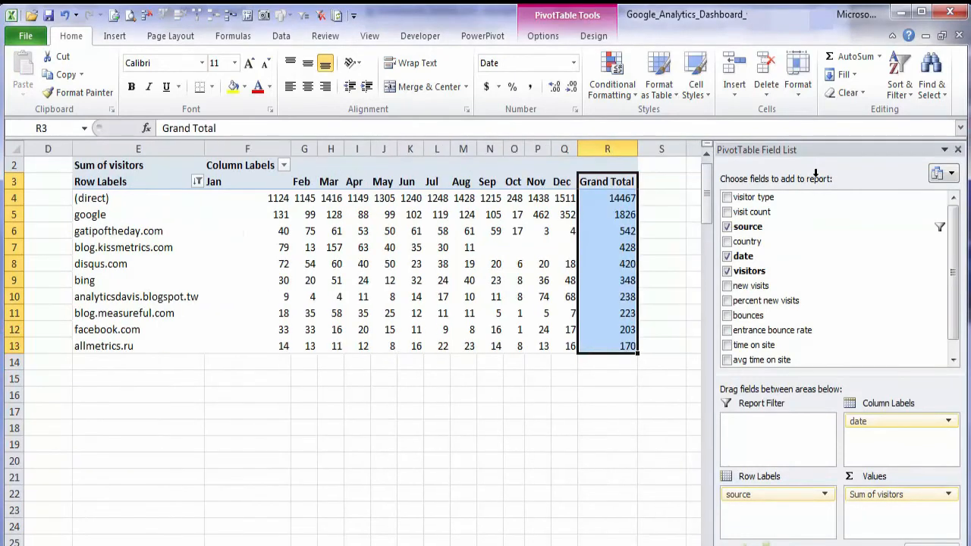
{"action": "right_click", "coordinate": [617, 182]}
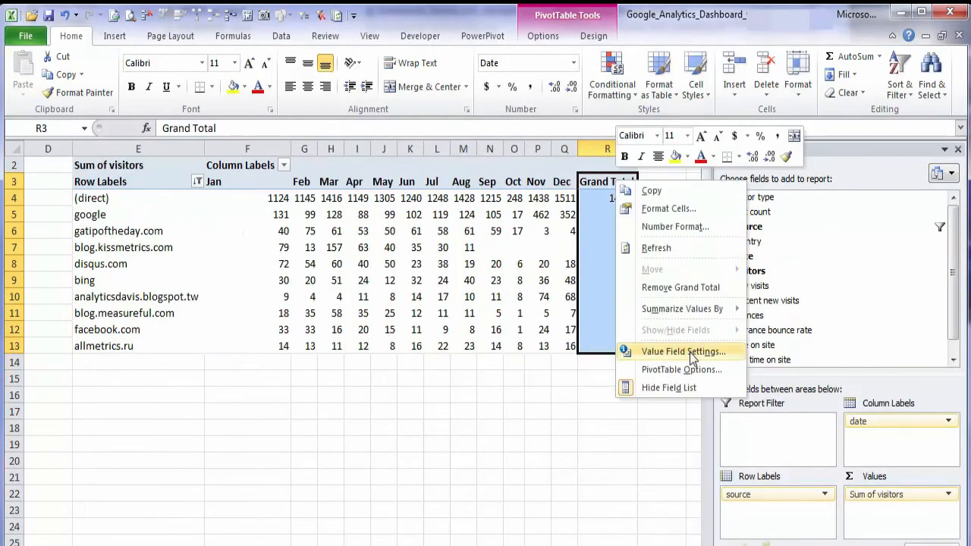
{"action": "left_click", "coordinate": [681, 288]}
Hide the PivotTable Field List and review the source rows and monthly values in both source pivot tables
{"action": "left_click", "coordinate": [307, 244]}
{"action": "key", "text": "Home"}
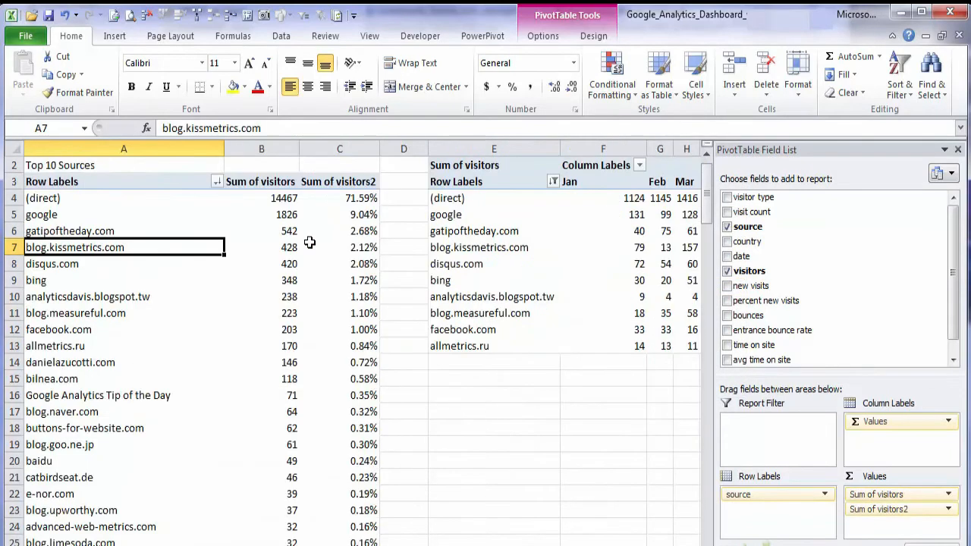
{"action": "left_click", "coordinate": [480, 437]}
{"action": "left_click_drag", "start_coordinate": [621, 199], "coordinate": [920, 341]}
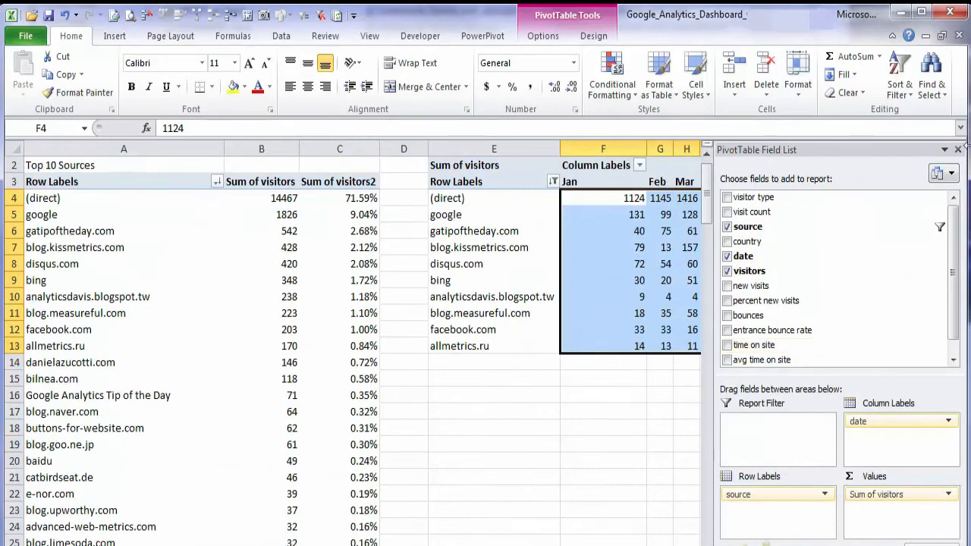
{"action": "left_click", "coordinate": [957, 149]}
{"action": "left_click", "coordinate": [587, 412]}
{"action": "left_click", "coordinate": [60, 199]}
{"action": "left_click_drag", "start_coordinate": [59, 199], "coordinate": [87, 363]}
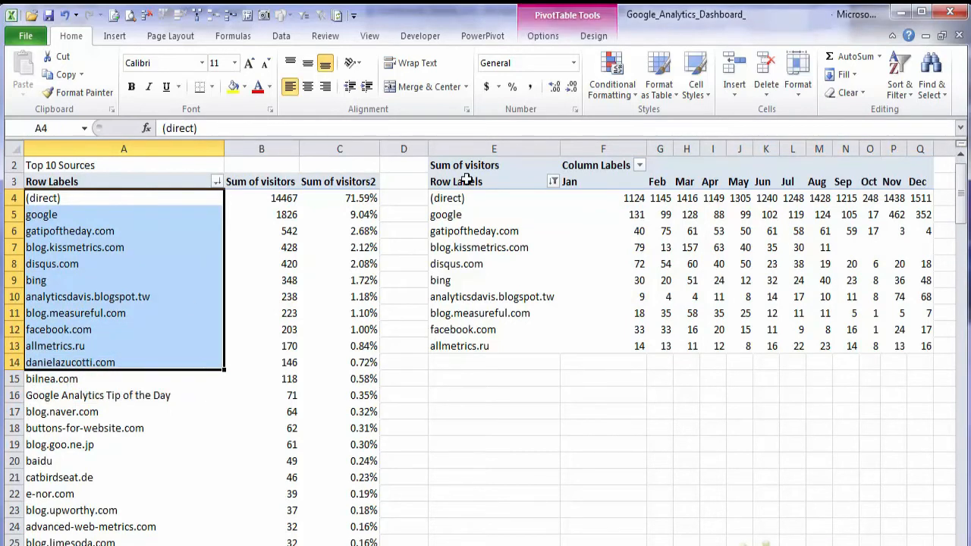
{"action": "left_click", "coordinate": [488, 182]}
{"action": "left_click", "coordinate": [491, 218]}
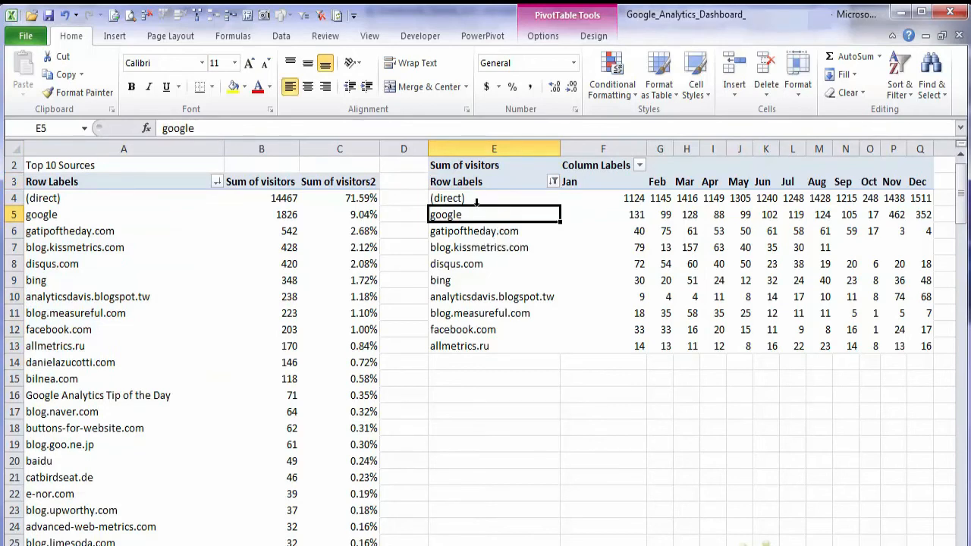
{"action": "left_click", "coordinate": [600, 202]}
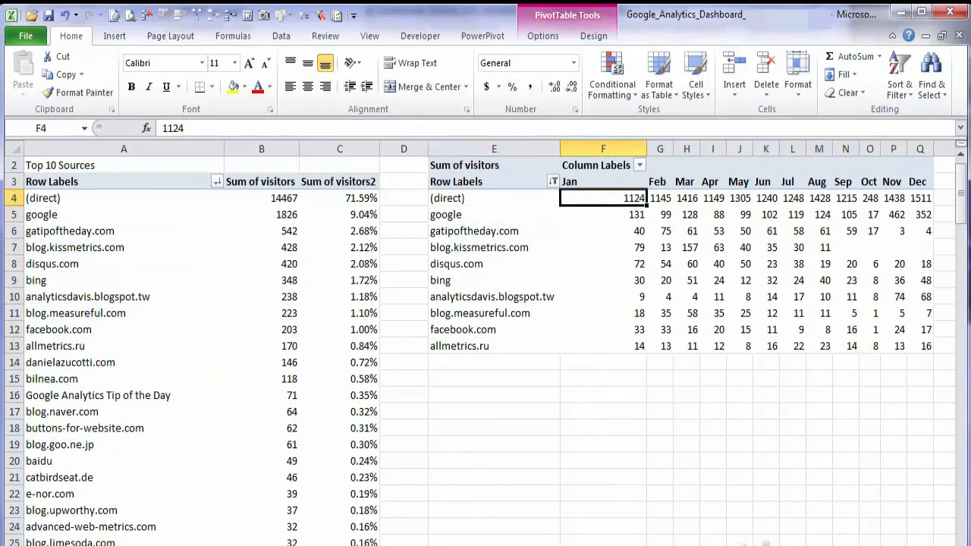
On the dashboard, link H18 under Top 10 Traffic Sources to the first source name, A4 on the Source Pivots sheet
{"action": "key", "text": "ctrl+Page_Up"}
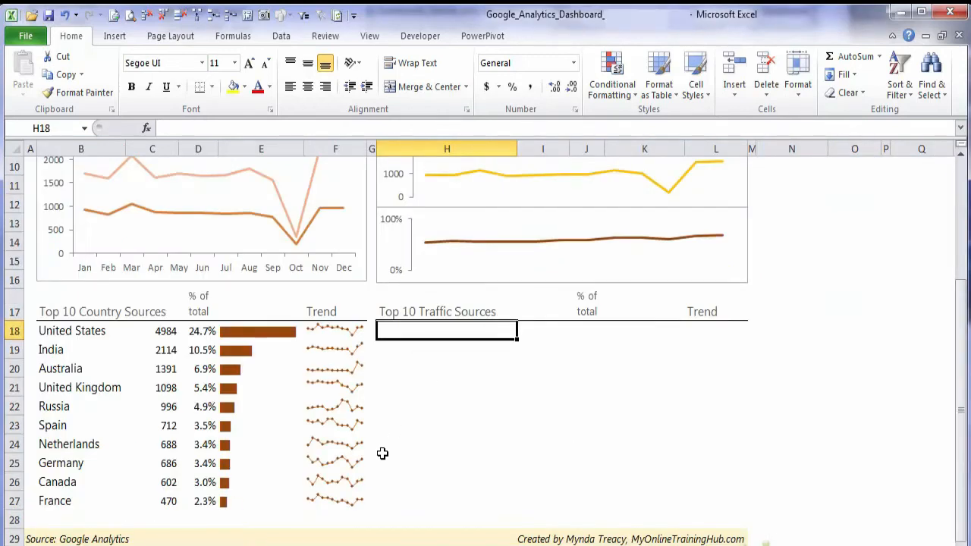
{"action": "type", "text": "="}
{"action": "key", "text": "ctrl+Page_Down"}
{"action": "key", "text": "ctrl+Page_Down"}
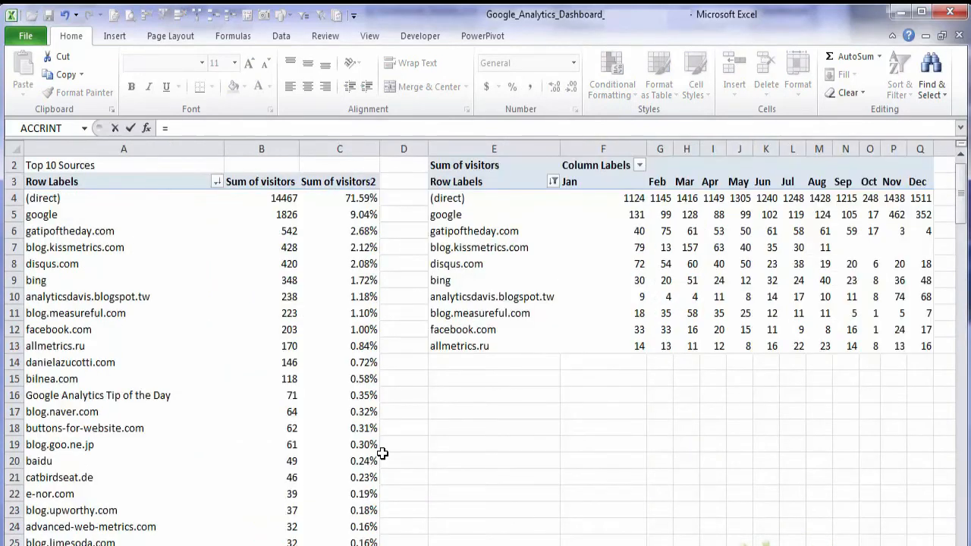
{"action": "left_click", "coordinate": [93, 204]}
{"action": "key", "text": "Return"}
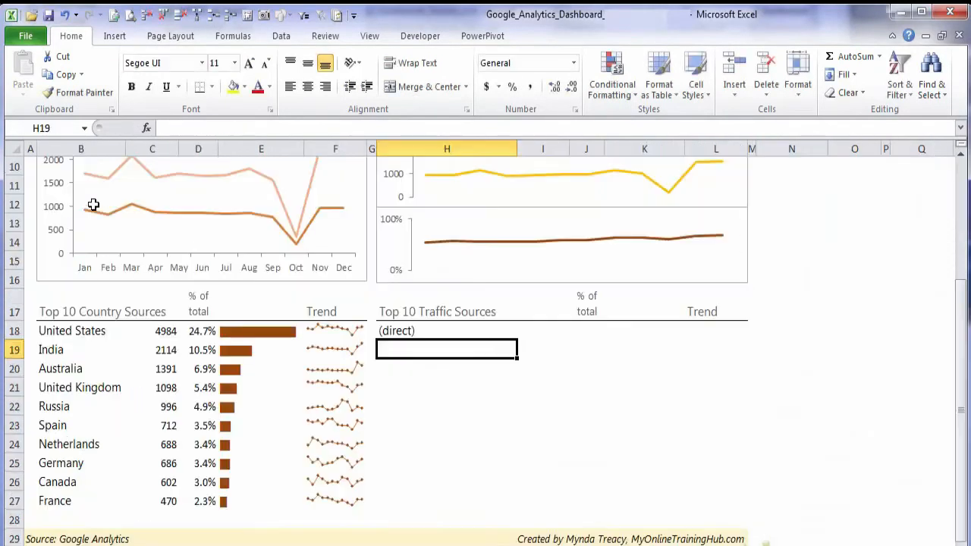
Link dashboard cell I18 to the (direct) source's Sum of visitors in B4 of the Source Pivots sheet
{"action": "type", "text": "="}
{"action": "key", "text": "ctrl+Page_Down"}
{"action": "key", "text": "ctrl+Page_Down"}
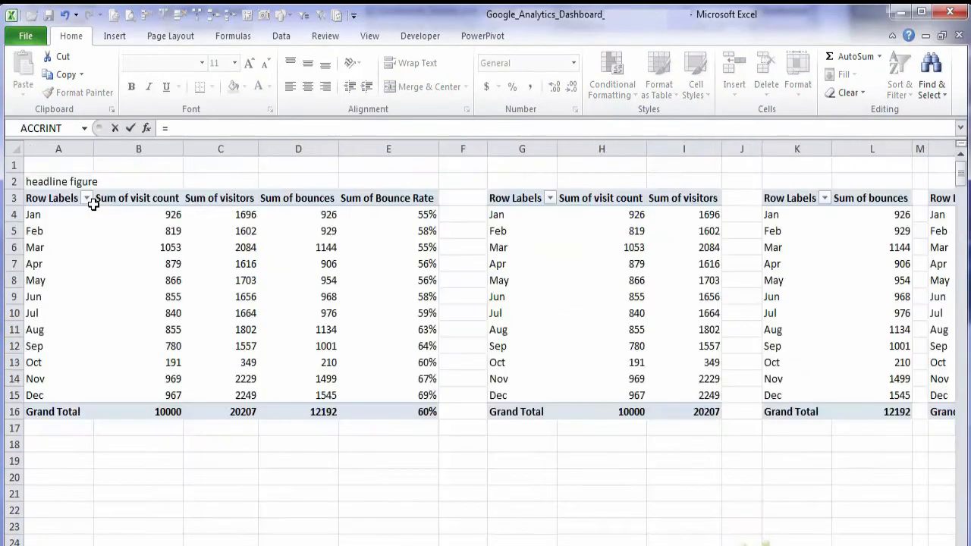
{"action": "left_click", "coordinate": [241, 201]}
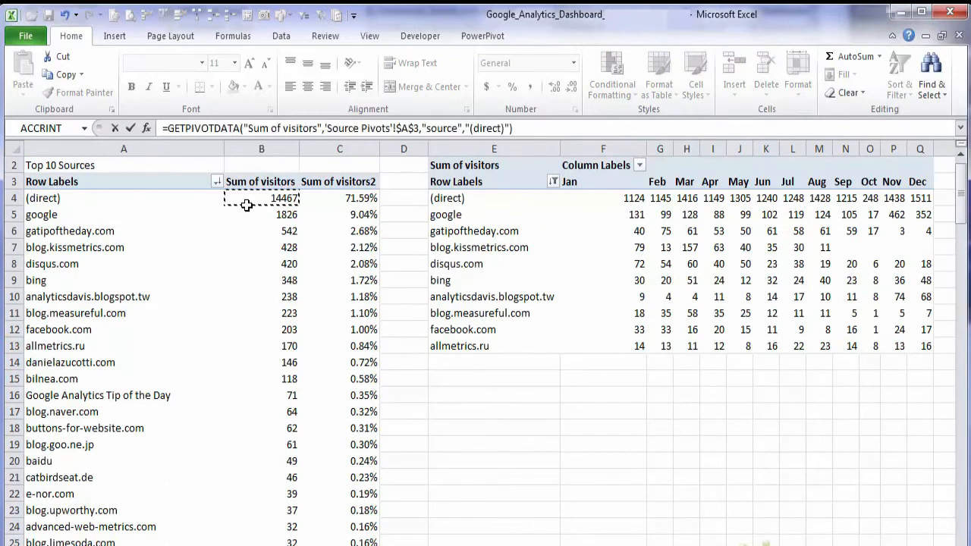
{"action": "key", "text": "Return"}
Link dashboard cell J18 to the (direct) source's Sum of visitors2 percentage in C4 of the Source Pivots sheet
{"action": "key", "text": "Up"}
{"action": "key", "text": "Right"}
{"action": "type", "text": "="}
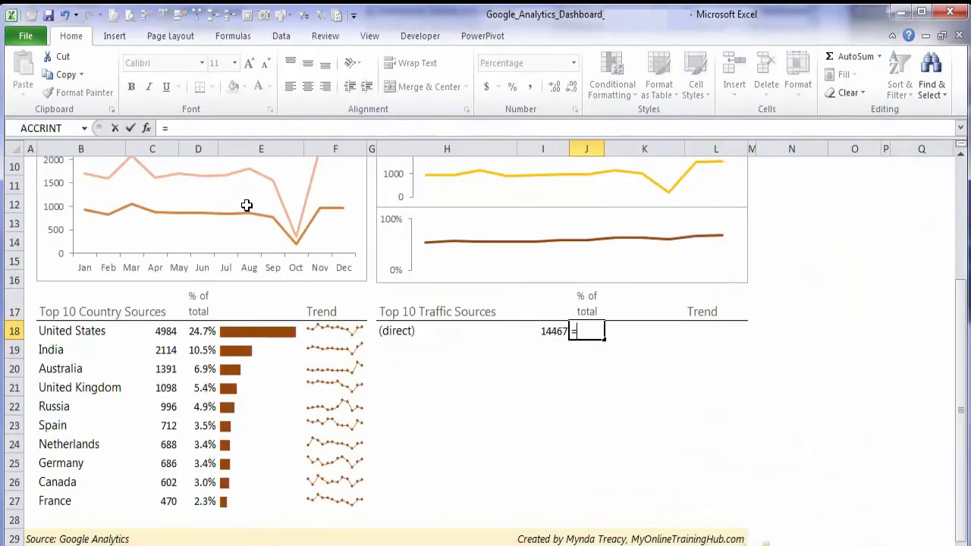
{"action": "key", "text": "ctrl+Page_Down"}
{"action": "key", "text": "ctrl+Page_Down"}
{"action": "key", "text": "ctrl+Page_Up"}
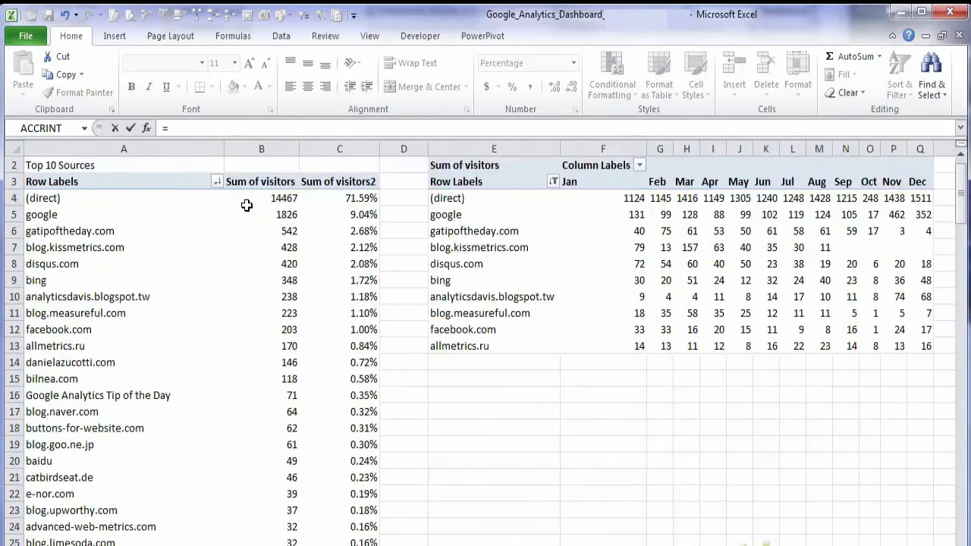
{"action": "left_click", "coordinate": [326, 199]}
{"action": "key", "text": "Return"}
In the I18 GETPIVOTDATA formula, replace the hard-coded "(direct)" item with a reference to H18
{"action": "key", "text": "Up"}
{"action": "key", "text": "Left"}
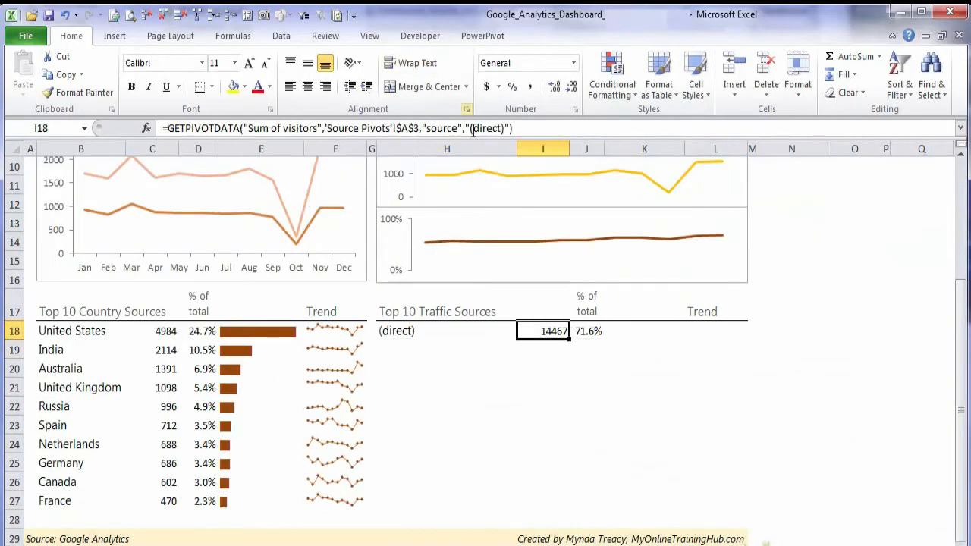
{"action": "left_click_drag", "start_coordinate": [463, 128], "coordinate": [514, 131]}
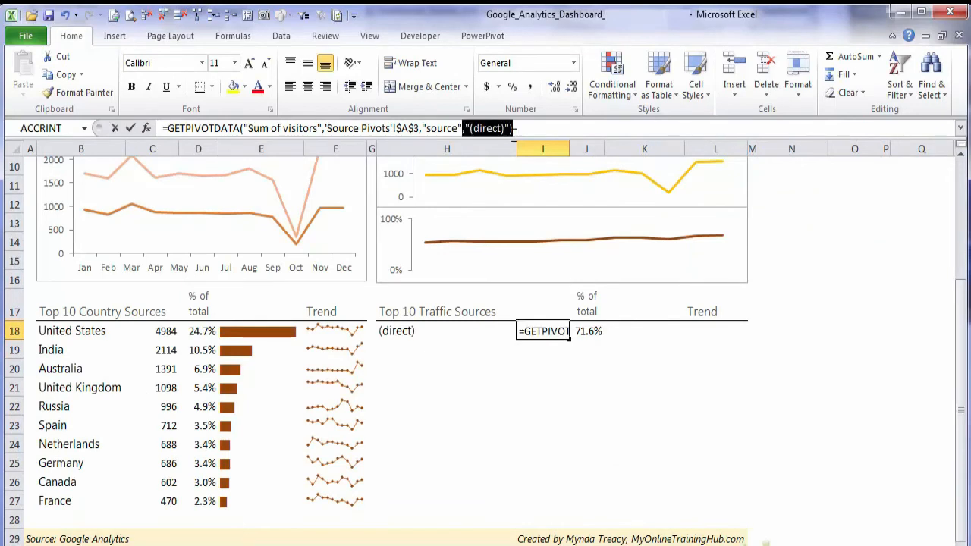
{"action": "key", "text": "BackSpace"}
{"action": "type", "text": ","}
{"action": "left_click", "coordinate": [400, 330]}
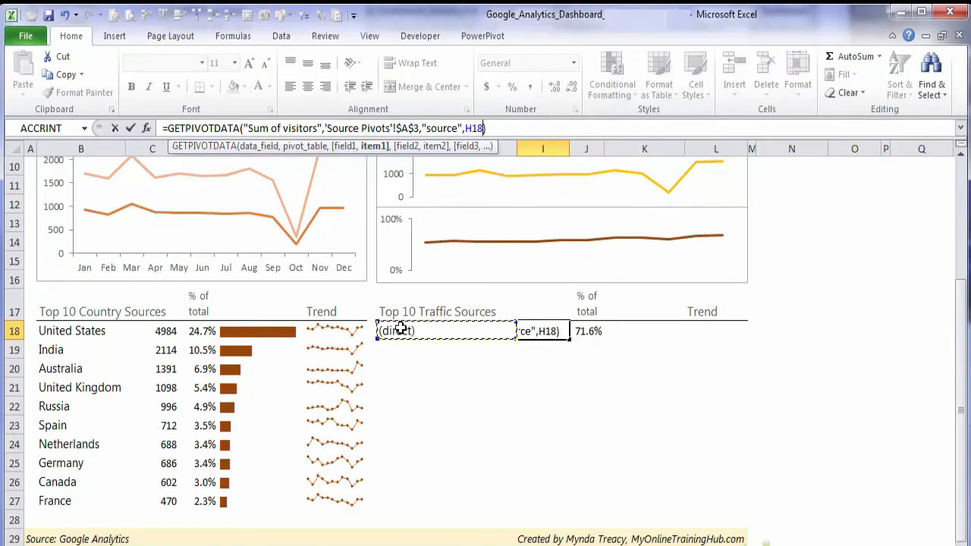
{"action": "key", "text": "Return"}
In the J18 GETPIVOTDATA formula, replace the hard-coded "(direct)" item with a reference to H18
{"action": "key", "text": "Up"}
{"action": "key", "text": "Right"}
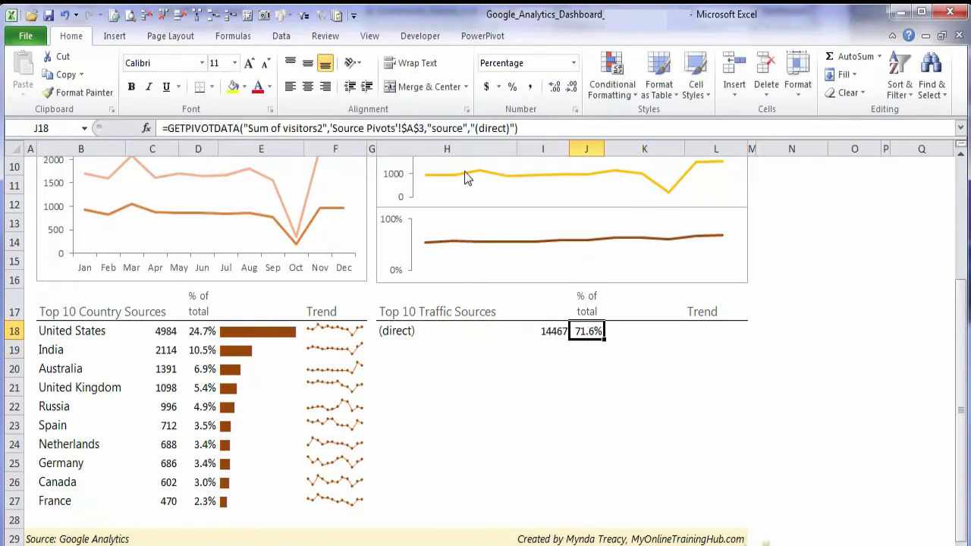
{"action": "double_click", "coordinate": [484, 127]}
{"action": "key", "text": "BackSpace"}
{"action": "key", "text": "Delete"}
{"action": "key", "text": "BackSpace"}
{"action": "left_click", "coordinate": [427, 334]}
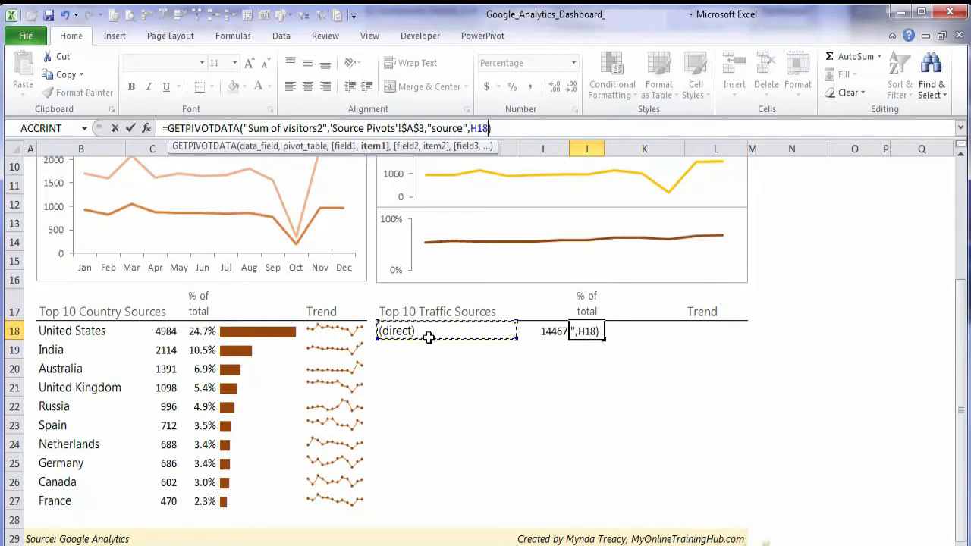
{"action": "key", "text": "Return"}
Copy the traffic source formulas in H18:J18 down through row 27
{"action": "key", "text": "Up"}
{"action": "key", "text": "Left"}
{"action": "key", "text": "Left"}
{"action": "key", "text": "shift+Right"}
{"action": "key", "text": "shift+Right"}
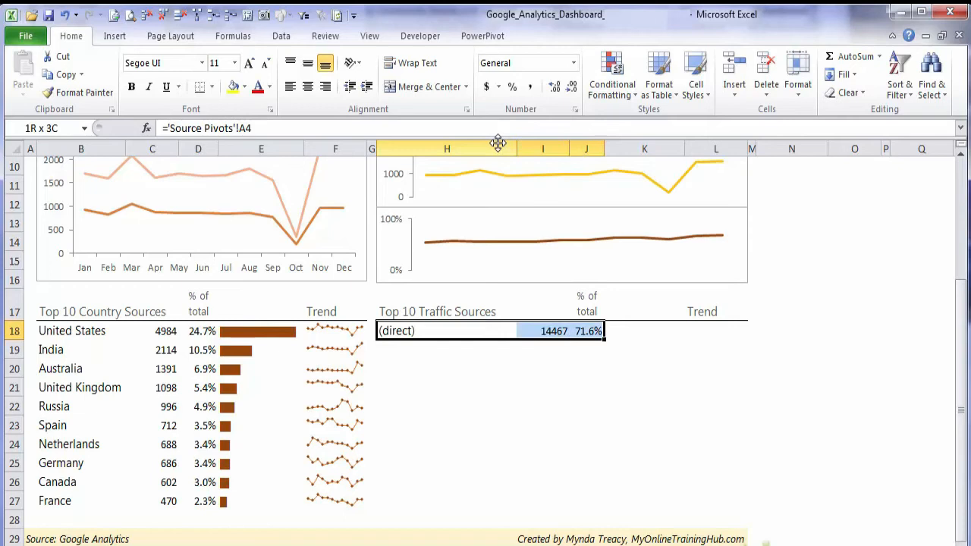
{"action": "key", "text": "ctrl+c"}
{"action": "key", "text": "Down"}
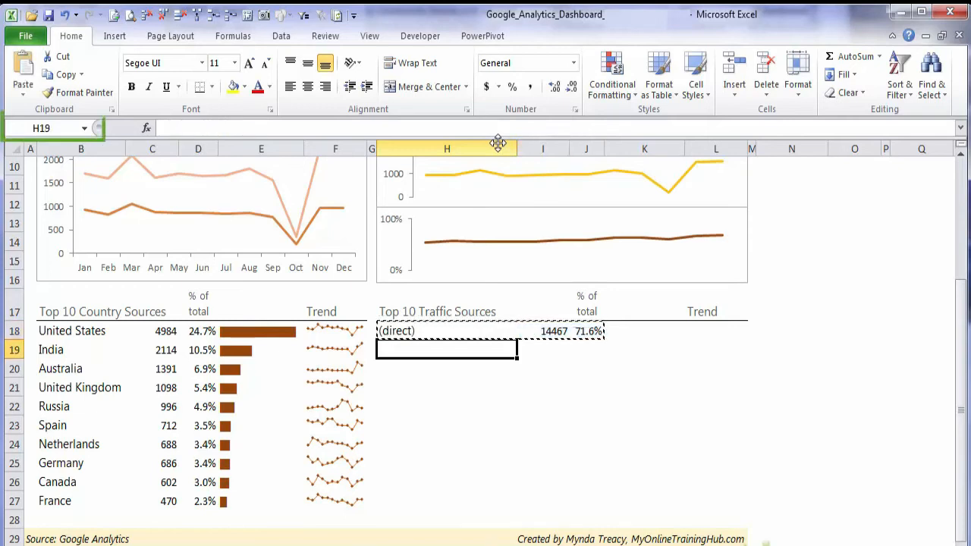
{"action": "key", "text": "shift+Down"}
{"action": "key", "text": "shift+Down"}
{"action": "key", "text": "shift+Down"}
{"action": "key", "text": "shift+Down"}
{"action": "key", "text": "shift+Down"}
{"action": "key", "text": "shift+Down"}
{"action": "key", "text": "shift+Down"}
{"action": "key", "text": "shift+Down"}
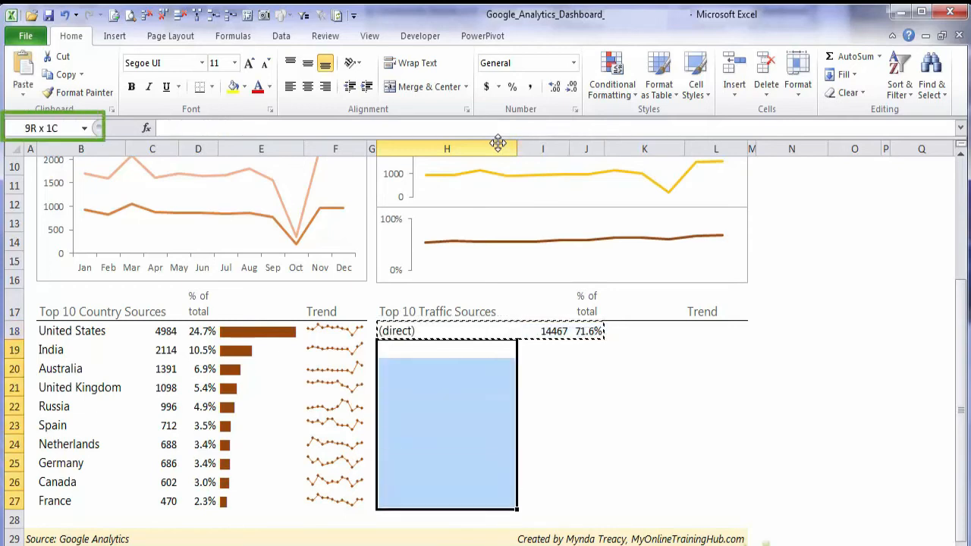
{"action": "key", "text": "ctrl+v"}
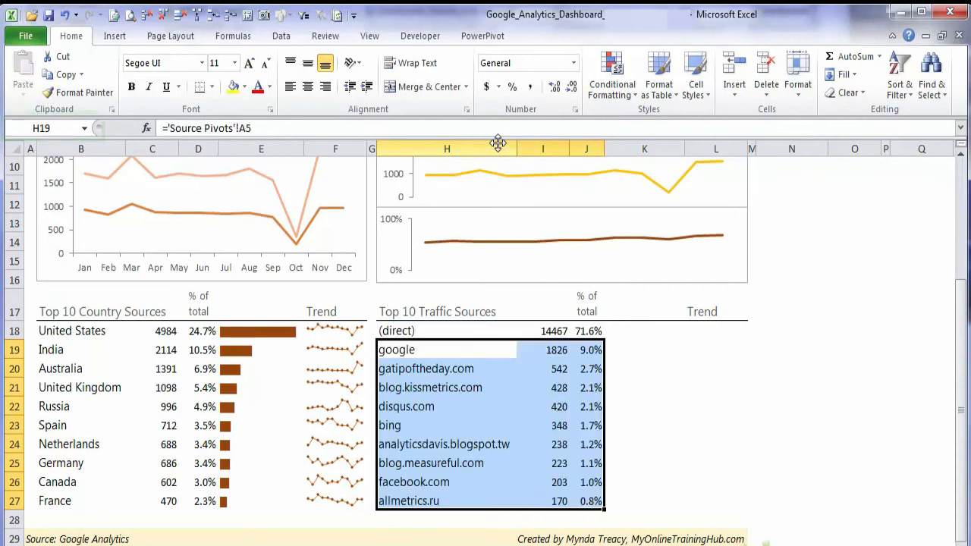
{"action": "left_click", "coordinate": [353, 499]}
{"action": "left_click", "coordinate": [438, 501]}
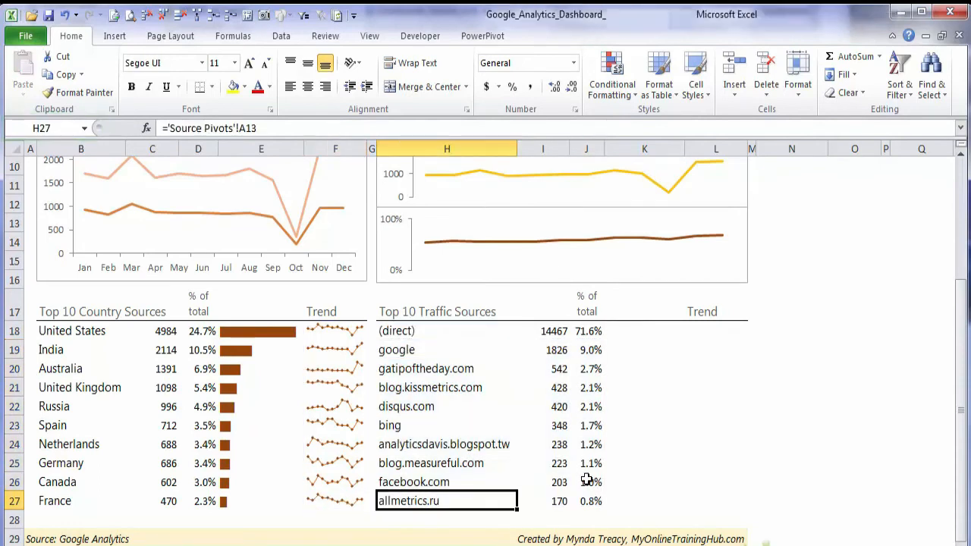
Enter the in-cell bar formula =REPT("|",I18/MAX($I$18:$I$27)*100) in K18
{"action": "left_click", "coordinate": [635, 334]}
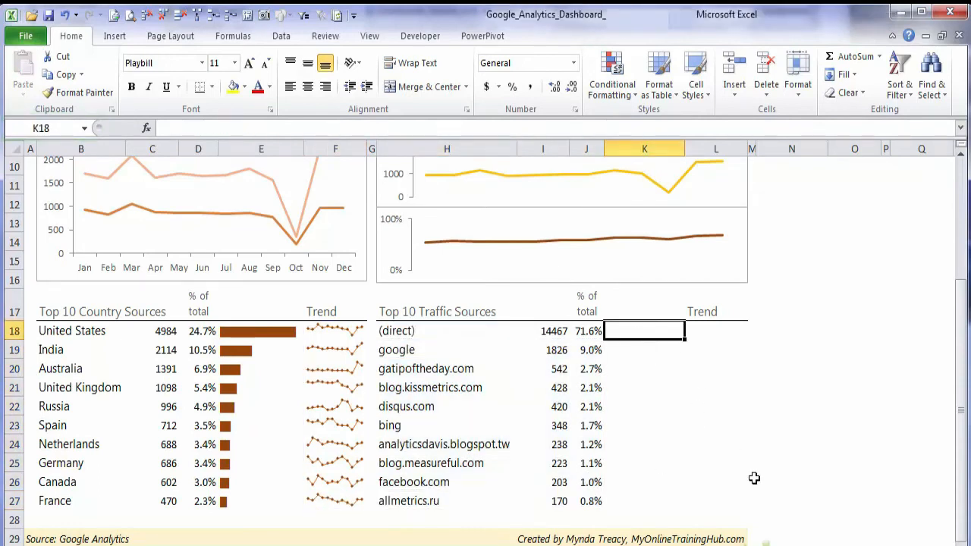
{"action": "type", "text": "=rep"}
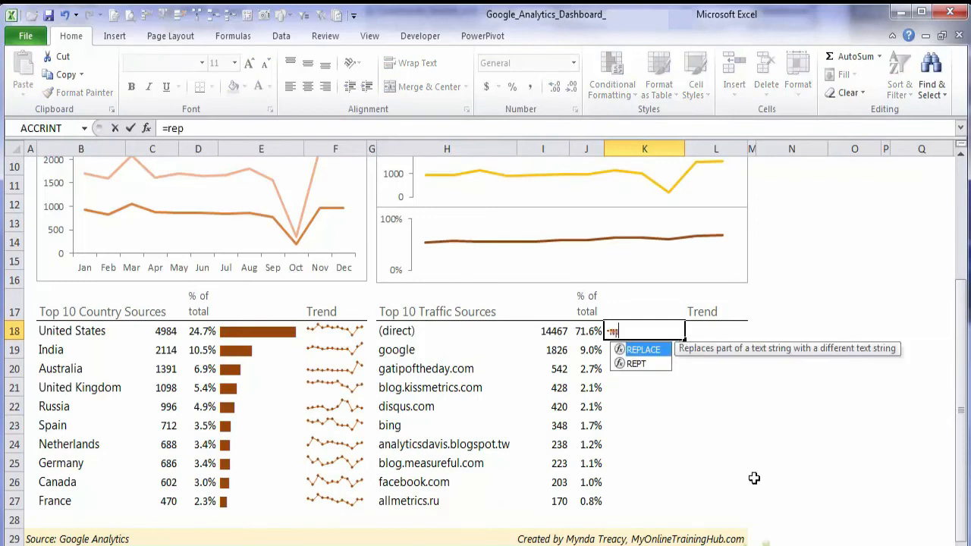
{"action": "key", "text": "Down"}
{"action": "key", "text": "Tab"}
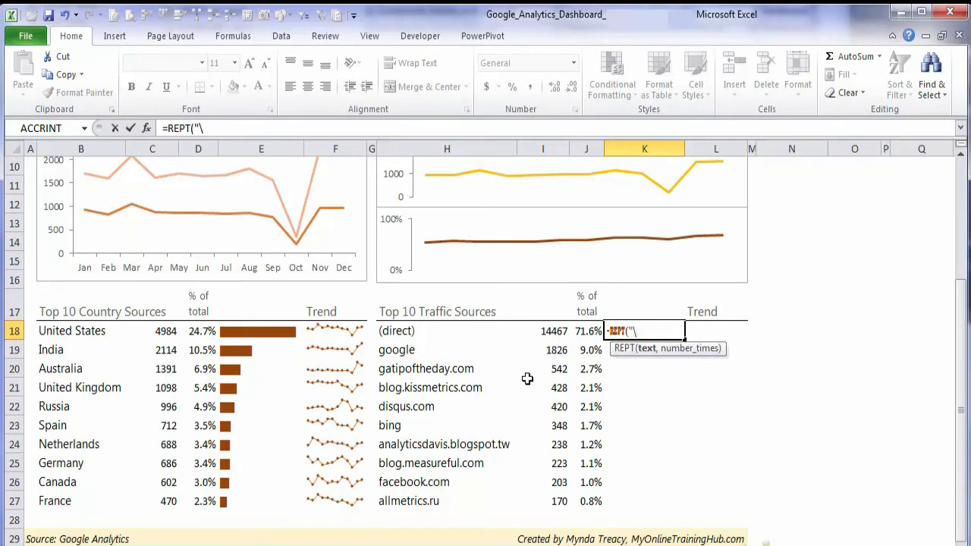
{"action": "type", "text": "\"|\","}
{"action": "left_click", "coordinate": [538, 332]}
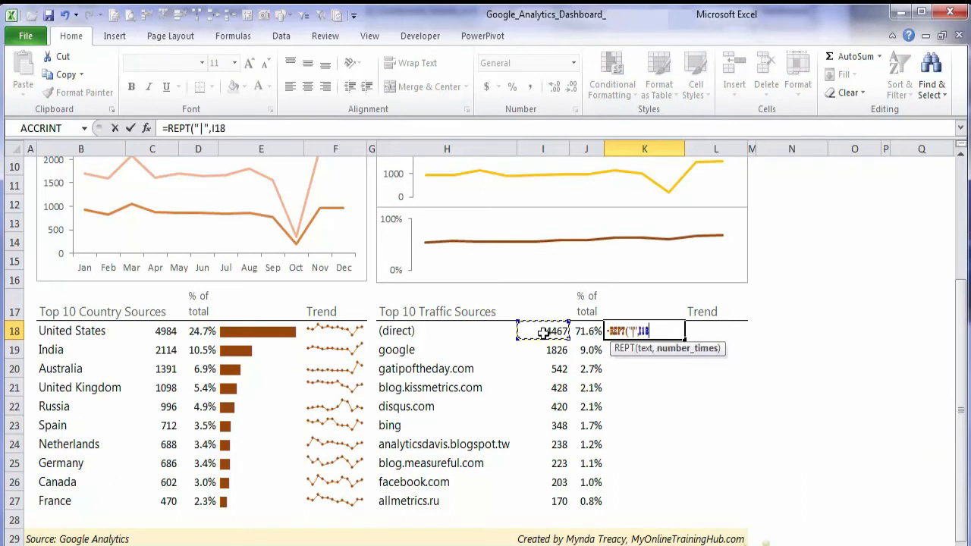
{"action": "type", "text": "/max"}
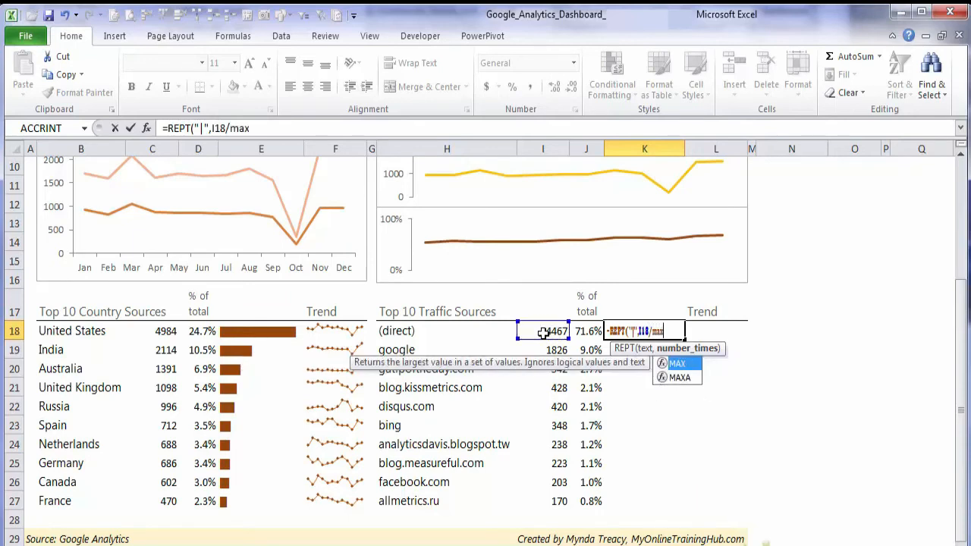
{"action": "key", "text": "Tab"}
{"action": "left_click_drag", "start_coordinate": [543, 333], "coordinate": [537, 499]}
{"action": "key", "text": "F4"}
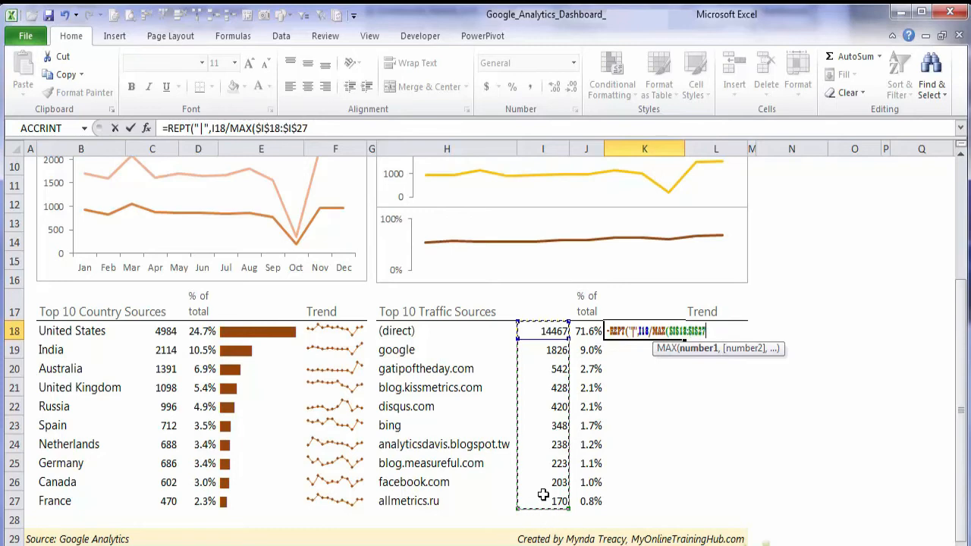
{"action": "type", "text": ")*100"}
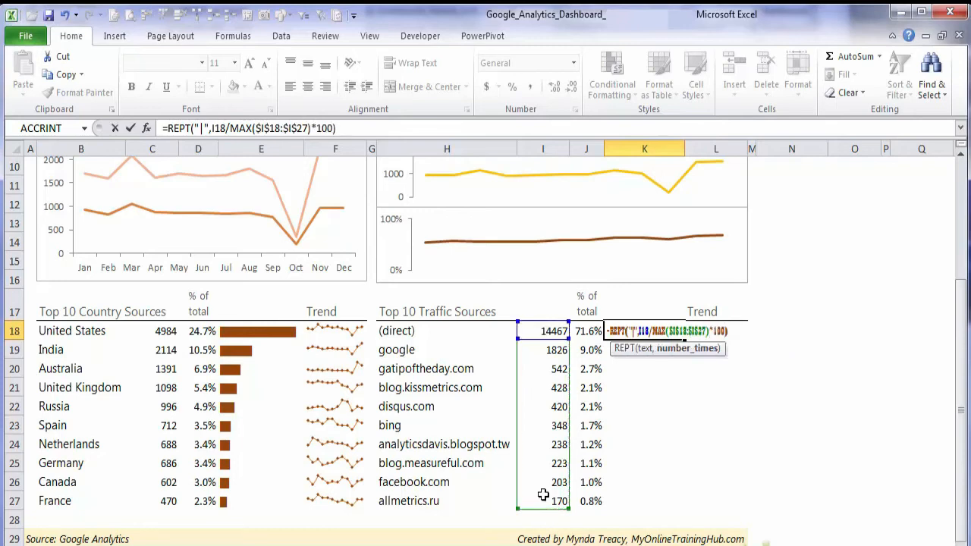
{"action": "key", "text": "ctrl+Return"}
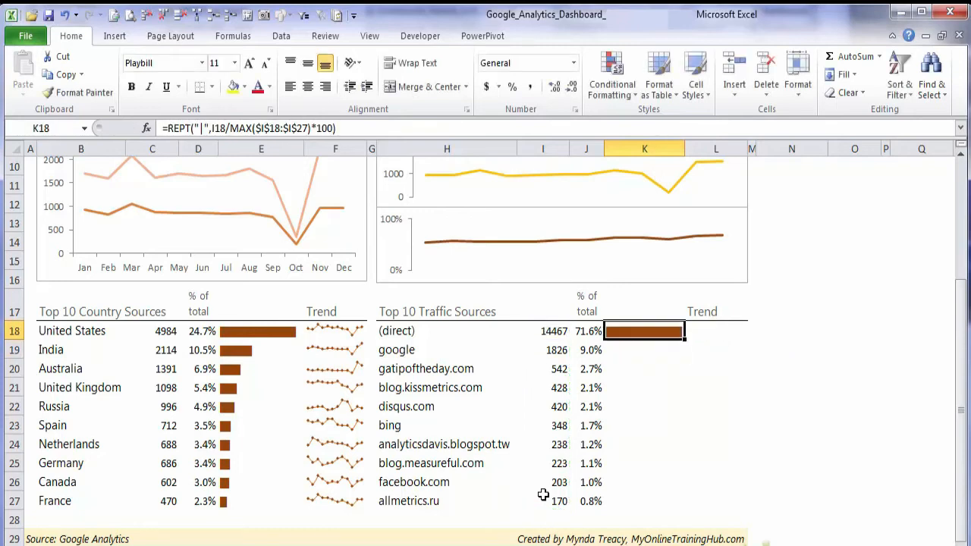
Fill the K18 bar formula down to K27 and compare the traffic source bars with the country bars
{"action": "double_click", "coordinate": [684, 341]}
{"action": "left_click", "coordinate": [701, 345]}
{"action": "left_click_drag", "start_coordinate": [648, 332], "coordinate": [648, 499]}
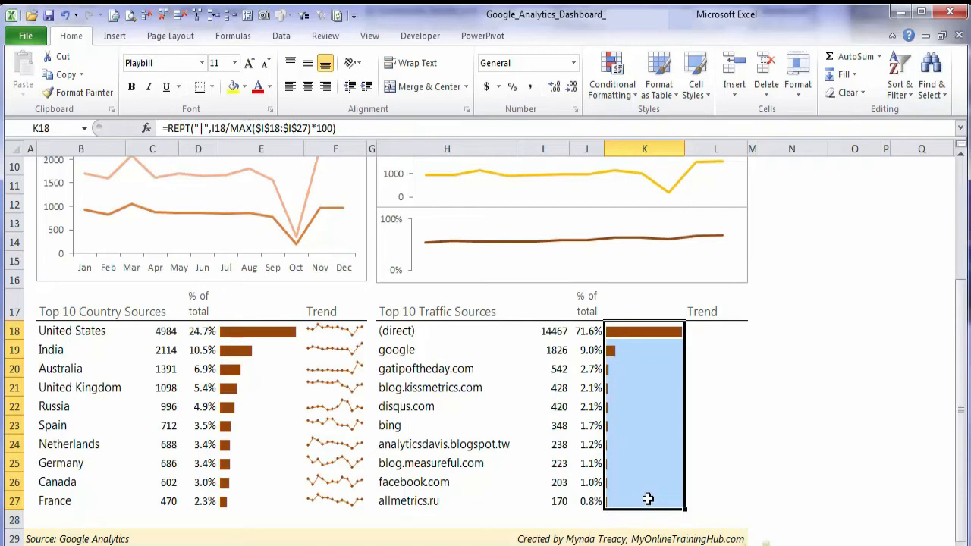
{"action": "left_click_drag", "start_coordinate": [261, 331], "coordinate": [286, 497]}
{"action": "left_click", "coordinate": [547, 501]}
{"action": "left_click", "coordinate": [561, 332]}
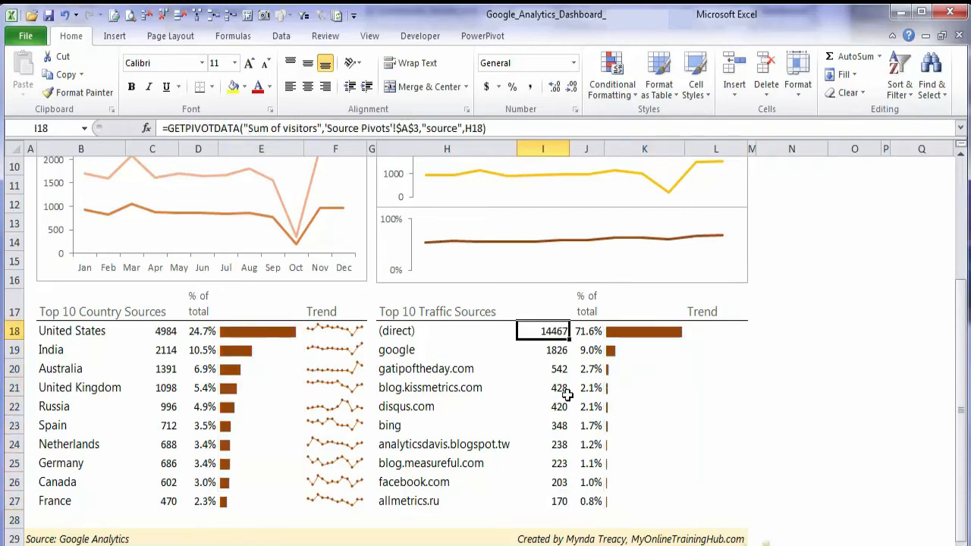
Insert line sparklines in the traffic sources' Trend cells L18:L27 using the monthly pivot data 'Source Pivots'!F4:Q13
{"action": "left_click_drag", "start_coordinate": [559, 351], "coordinate": [541, 501]}
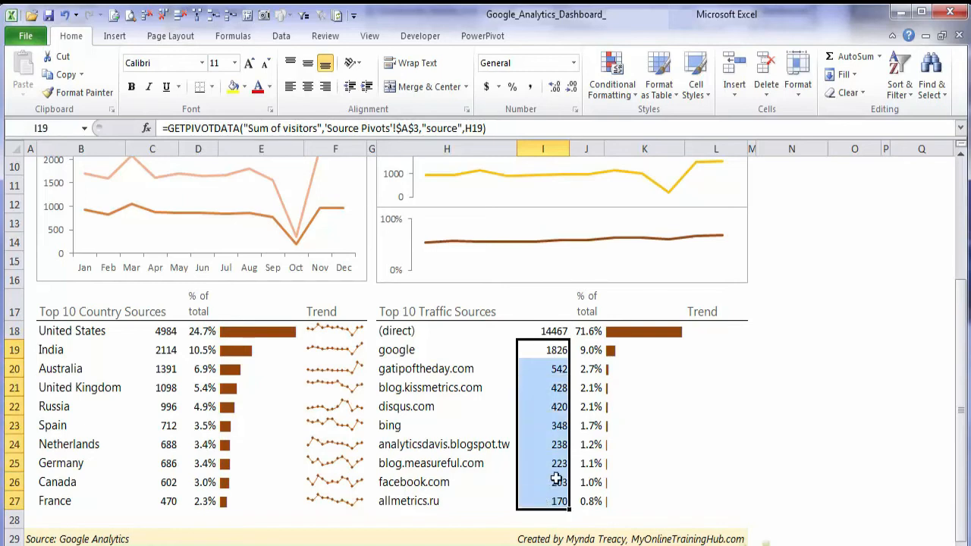
{"action": "left_click", "coordinate": [706, 338]}
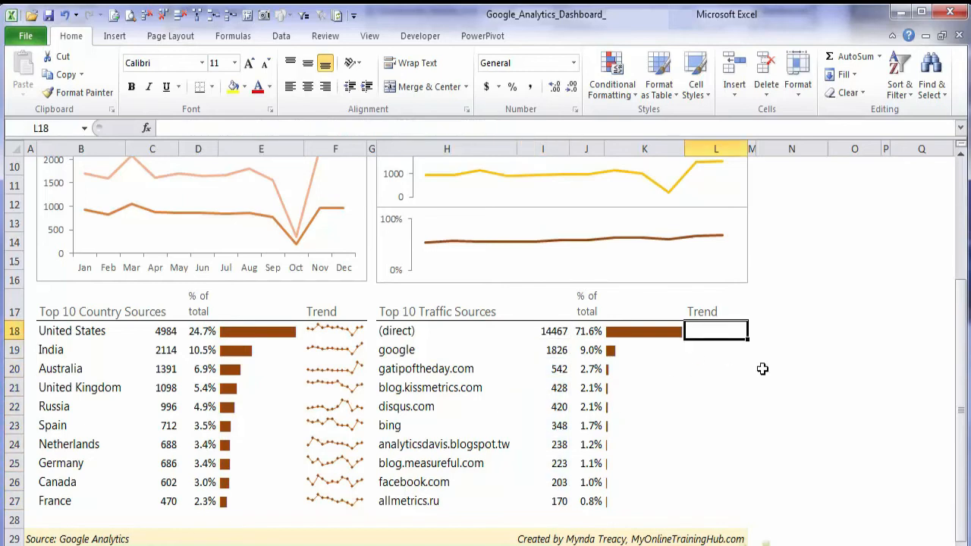
{"action": "left_click", "coordinate": [703, 497], "text": "shift"}
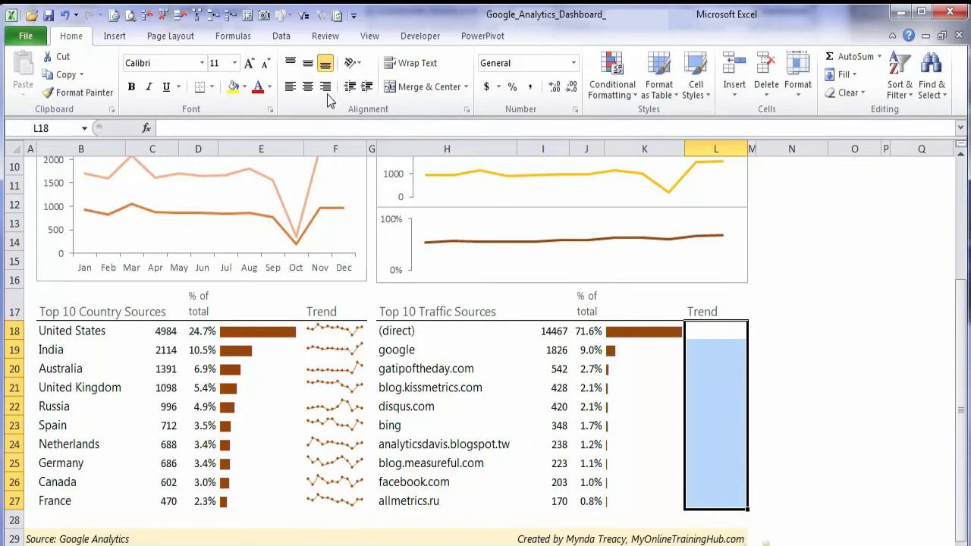
{"action": "left_click", "coordinate": [115, 36]}
{"action": "left_click", "coordinate": [526, 80]}
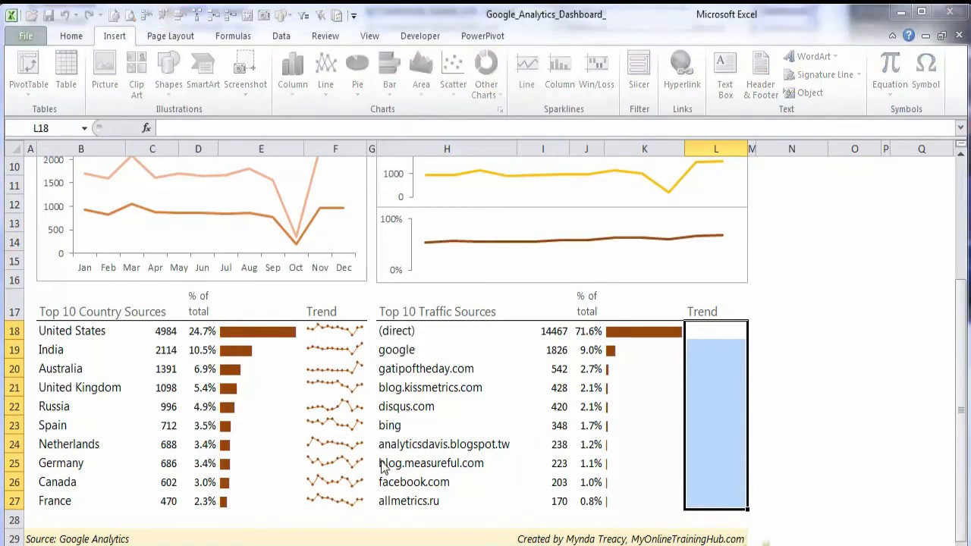
{"action": "key", "text": "ctrl+Page_Down"}
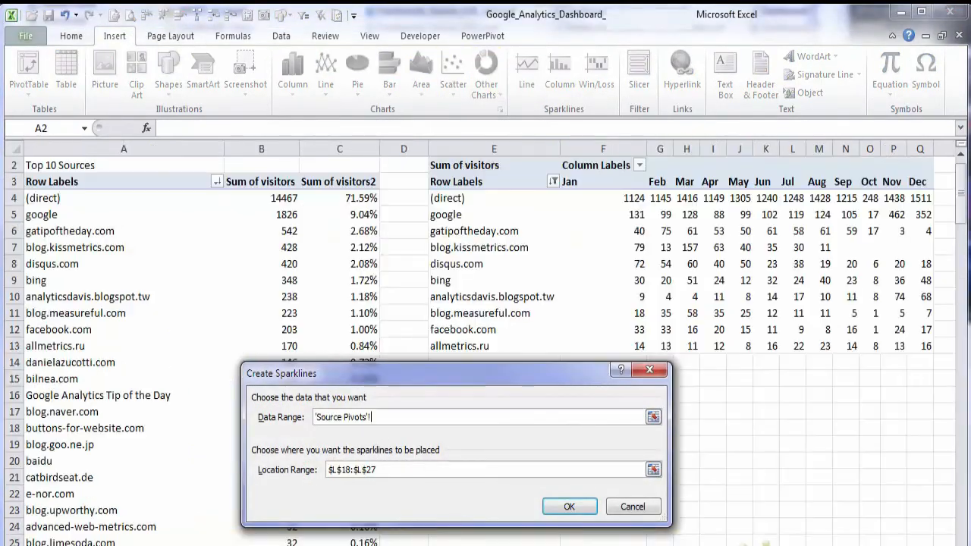
{"action": "left_click_drag", "start_coordinate": [633, 197], "coordinate": [913, 350]}
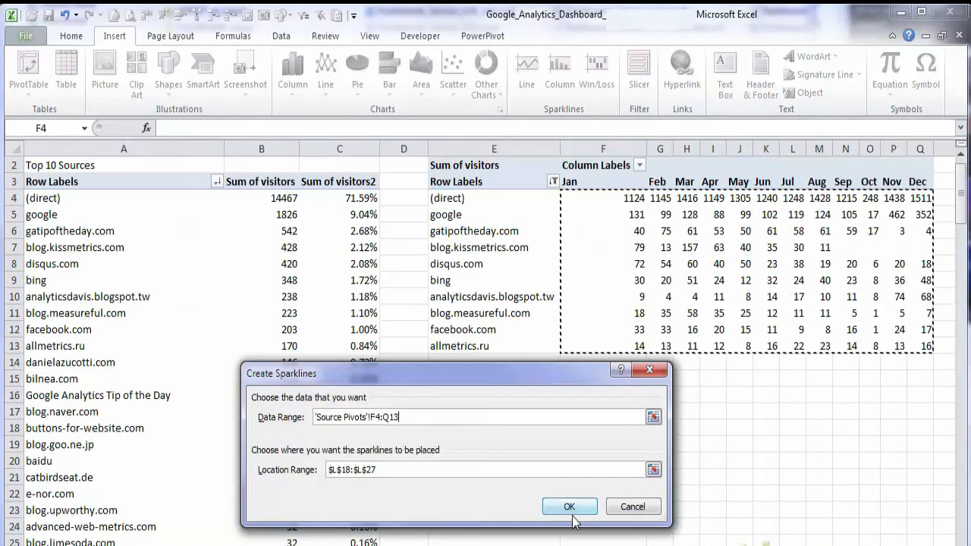
{"action": "left_click", "coordinate": [569, 506]}
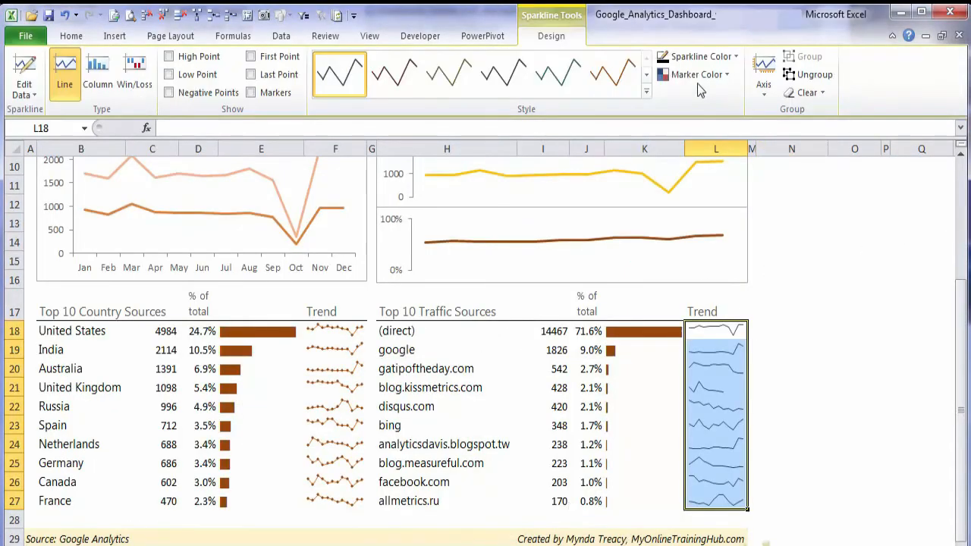
Apply Sparkline Style Accent 6, Darker 25% to the traffic Trend sparklines and give them dark brown markers like the country sparklines
{"action": "left_click", "coordinate": [645, 91]}
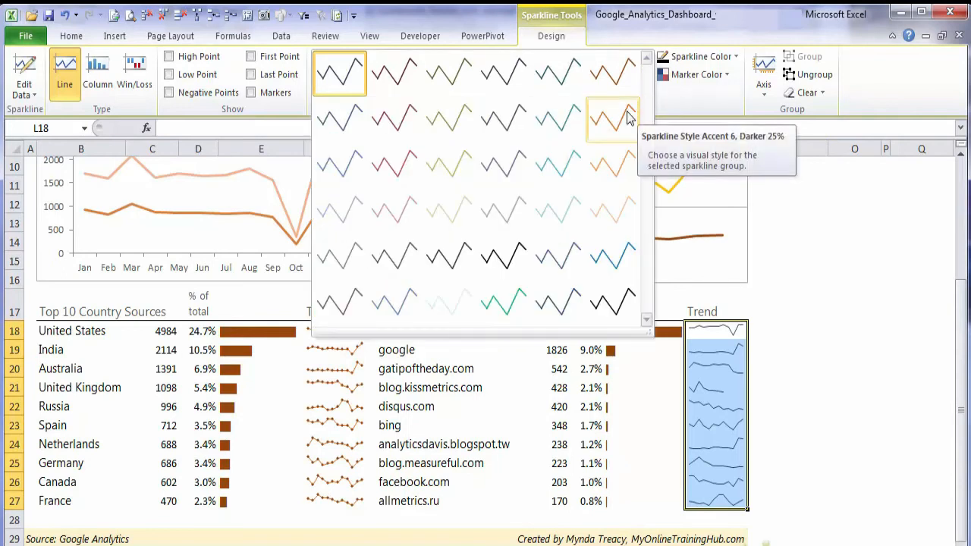
{"action": "left_click", "coordinate": [627, 117]}
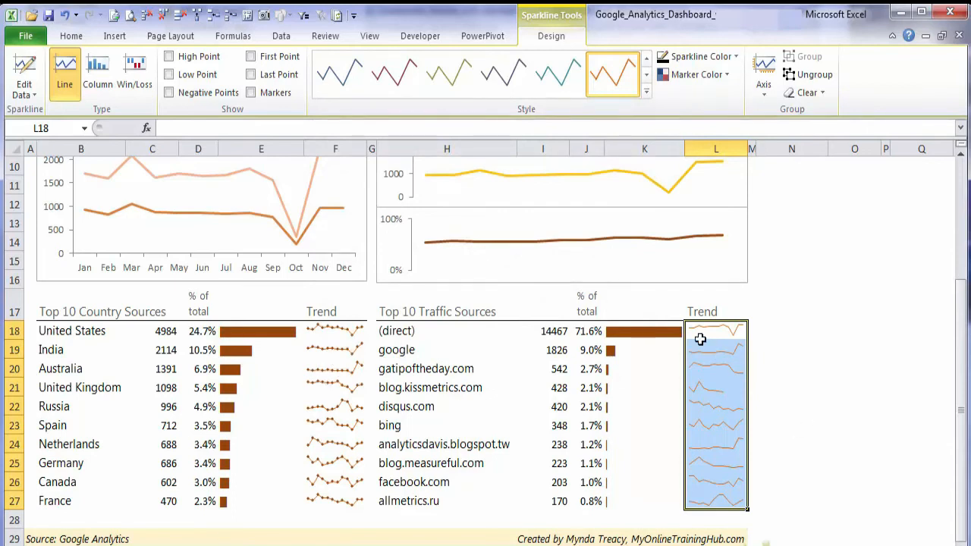
{"action": "left_click", "coordinate": [721, 75]}
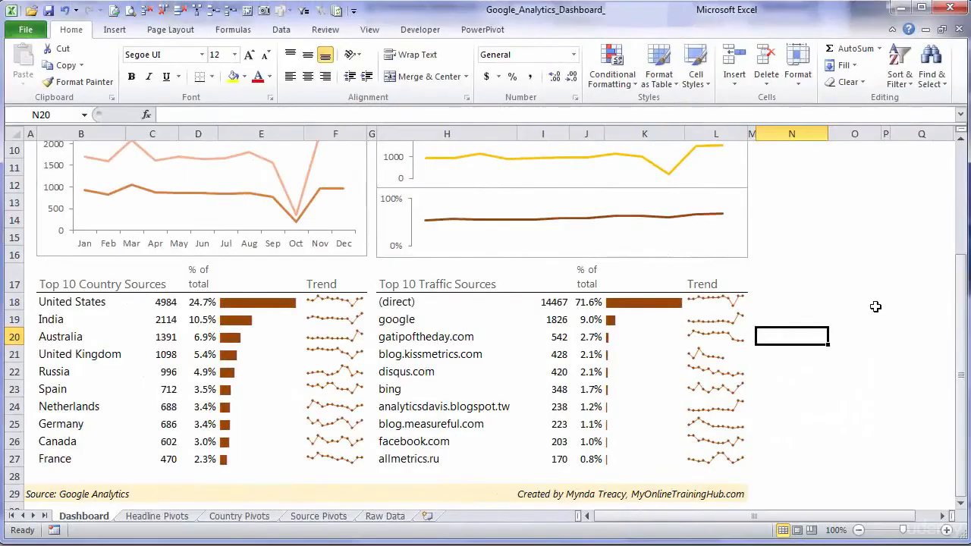
Enlarge the sheet area and review the dashboard's charts and both Top 10 tables from bottom to top
{"action": "left_click", "coordinate": [864, 302]}
{"action": "scroll", "coordinate": [876, 304], "scroll_direction": "up", "scroll_amount": 2}
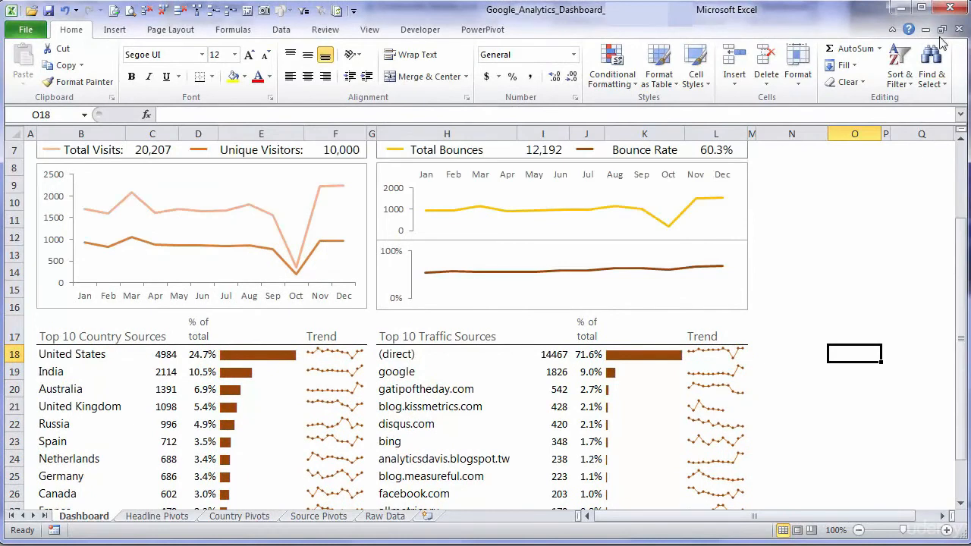
{"action": "left_click", "coordinate": [892, 29]}
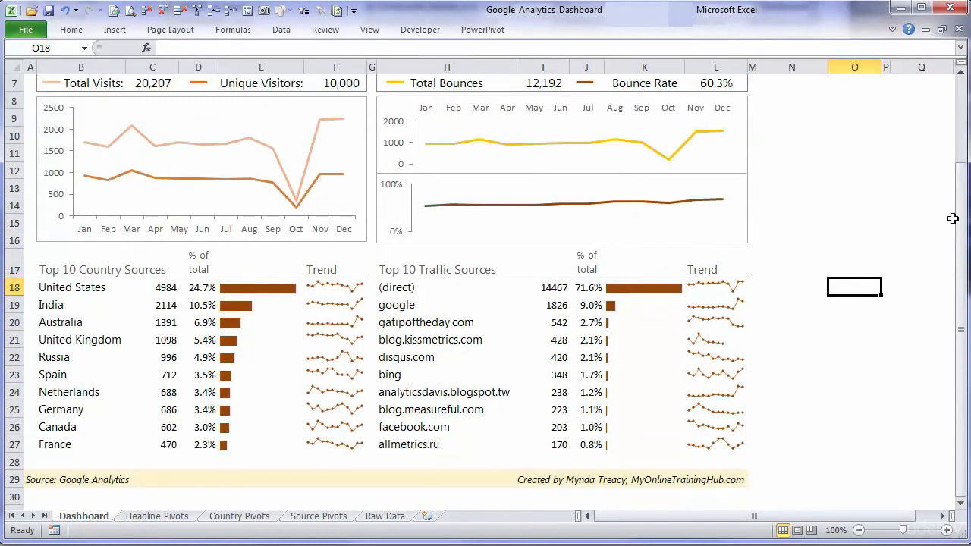
{"action": "left_click_drag", "start_coordinate": [961, 217], "coordinate": [962, 203]}
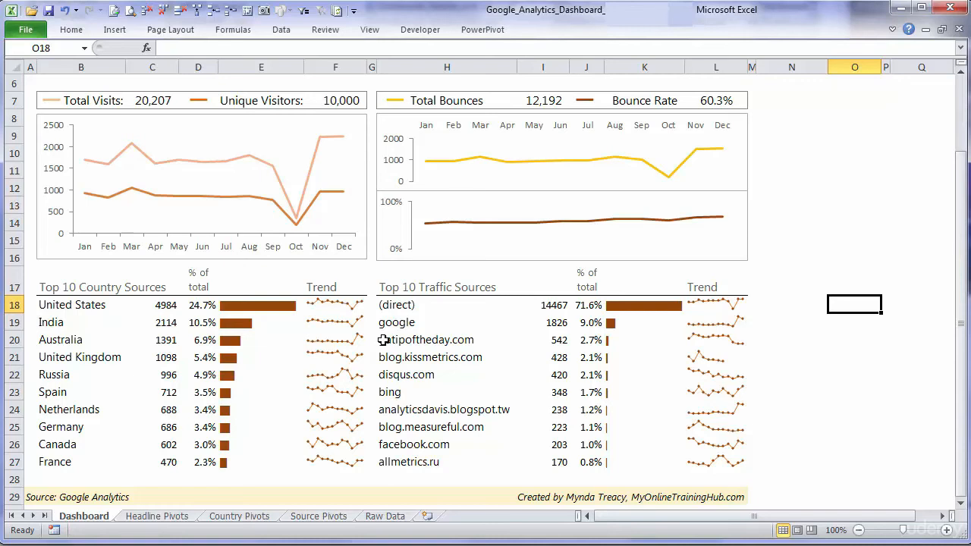
{"action": "scroll", "coordinate": [383, 340], "scroll_direction": "up", "scroll_amount": 2}
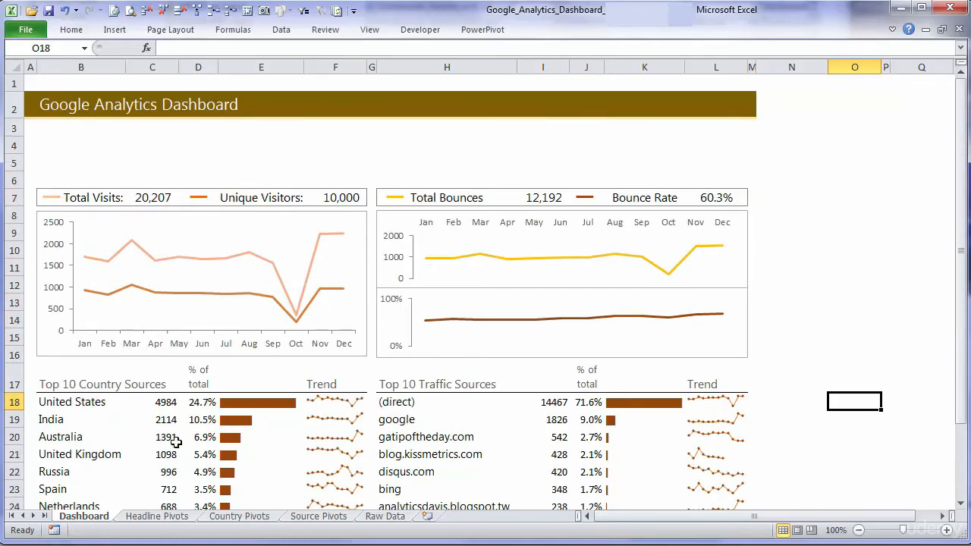
Insert a date slicer for the first headline figure PivotTable on the Headline Pivots sheet
{"action": "left_click", "coordinate": [157, 517]}
{"action": "left_click", "coordinate": [168, 217]}
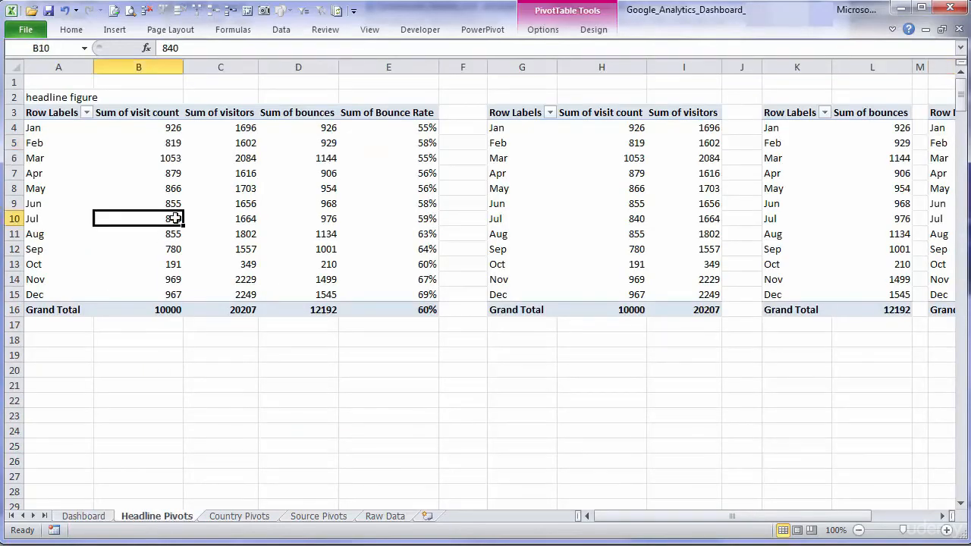
{"action": "left_click", "coordinate": [115, 30]}
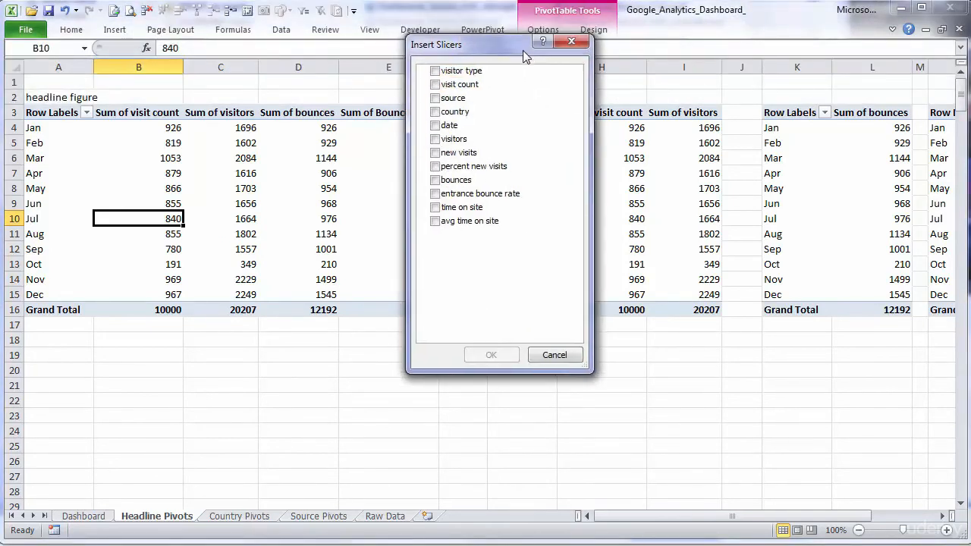
{"action": "left_click", "coordinate": [436, 128]}
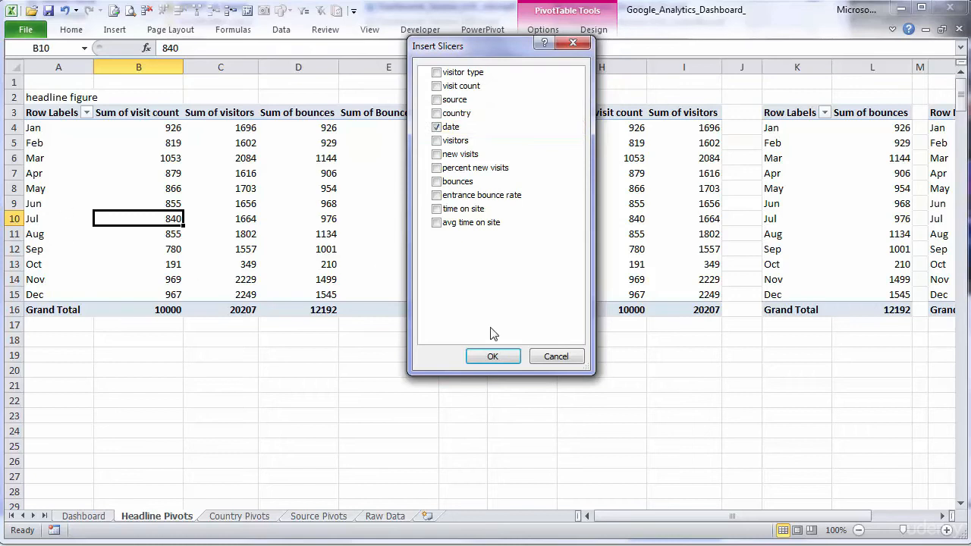
{"action": "left_click", "coordinate": [494, 356]}
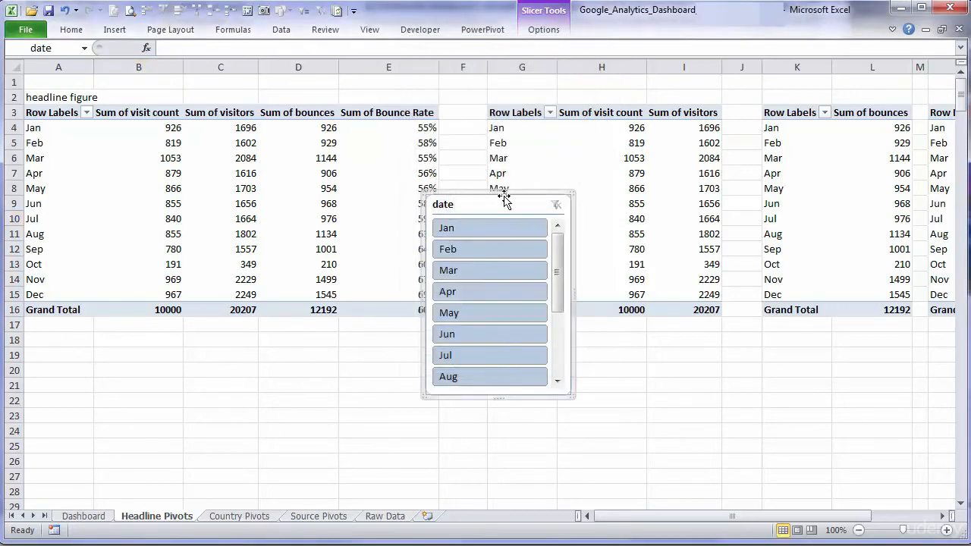
Move the date slicer from the Headline Pivots sheet to the Dashboard, placing it just below the title banner
{"action": "key", "text": "Delete"}
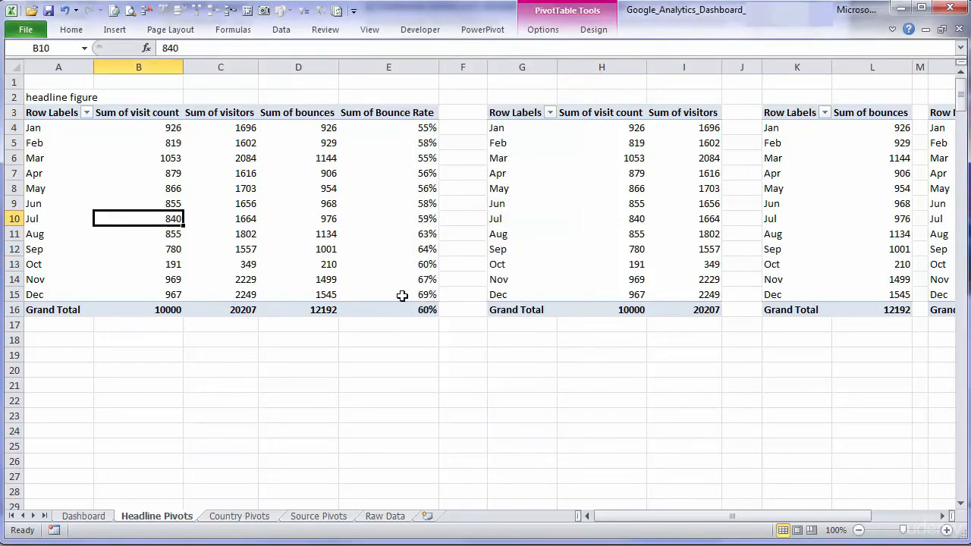
{"action": "left_click", "coordinate": [79, 516]}
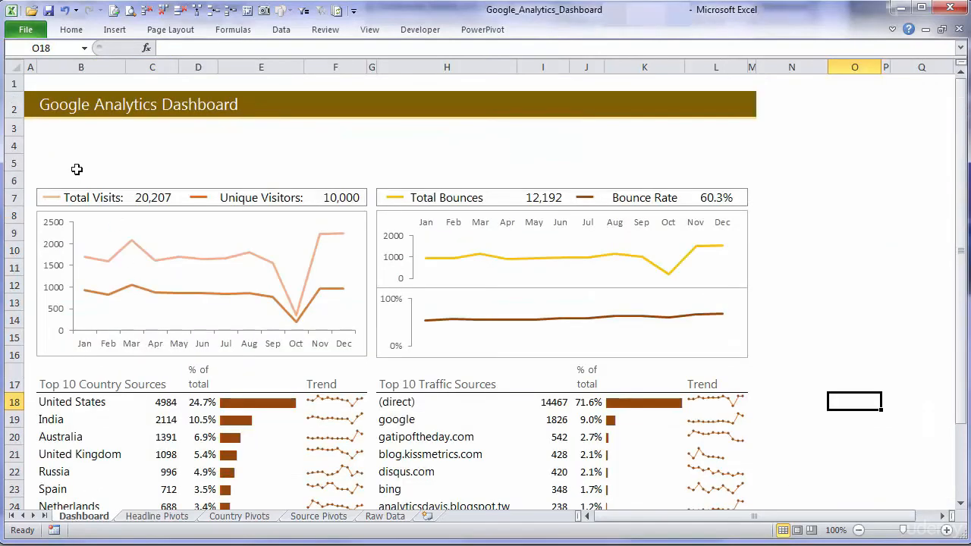
{"action": "key", "text": "ctrl+v"}
{"action": "left_click_drag", "start_coordinate": [877, 397], "coordinate": [81, 132]}
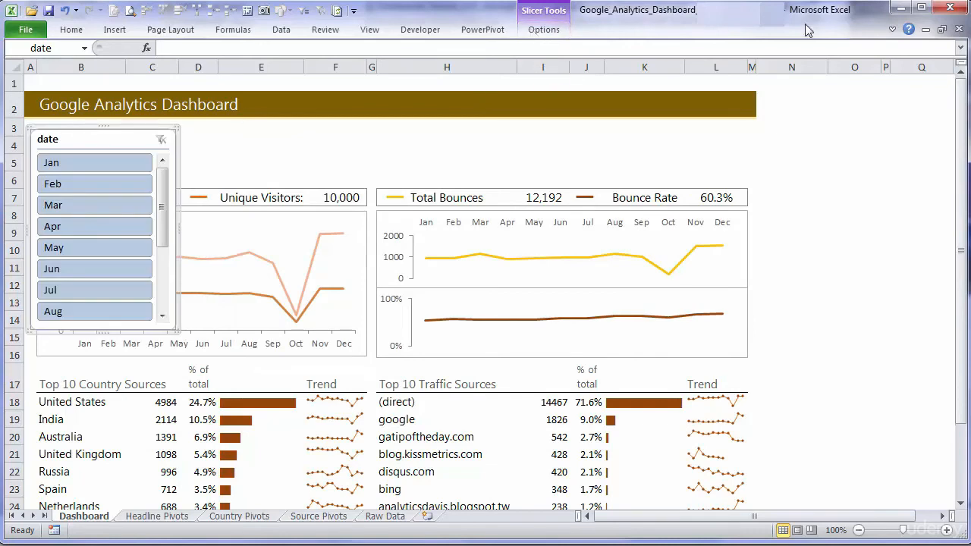
Set the date slicer's buttons to 12 columns
{"action": "left_click", "coordinate": [895, 30]}
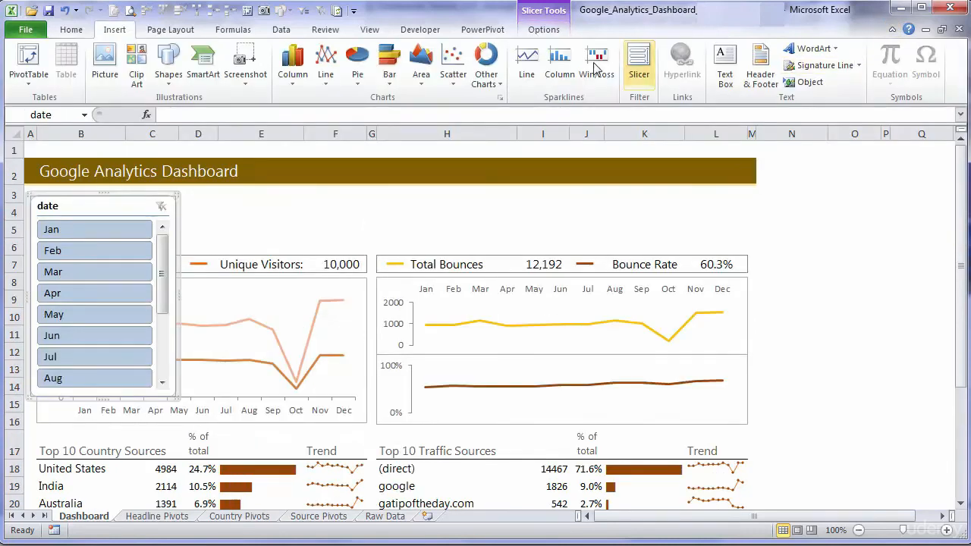
{"action": "left_click", "coordinate": [556, 32]}
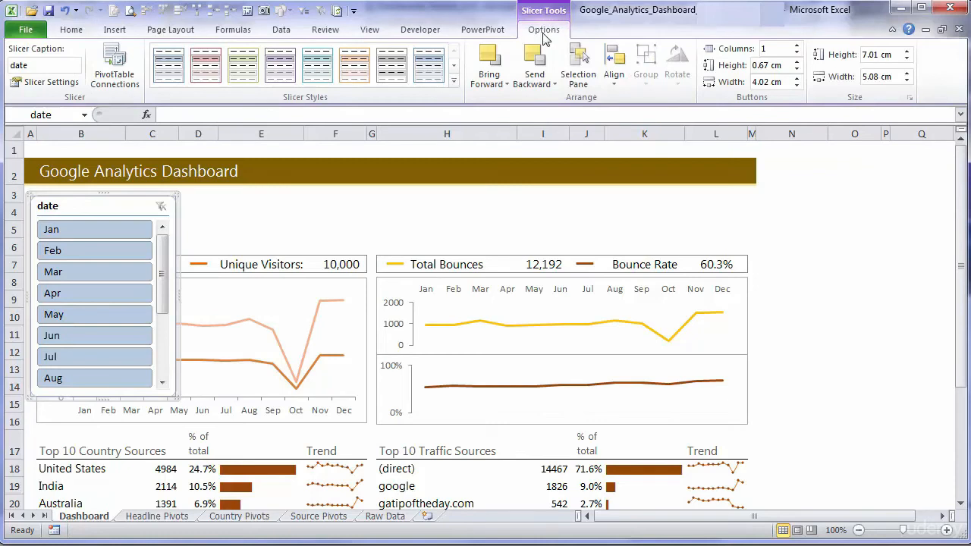
{"action": "left_click", "coordinate": [782, 48]}
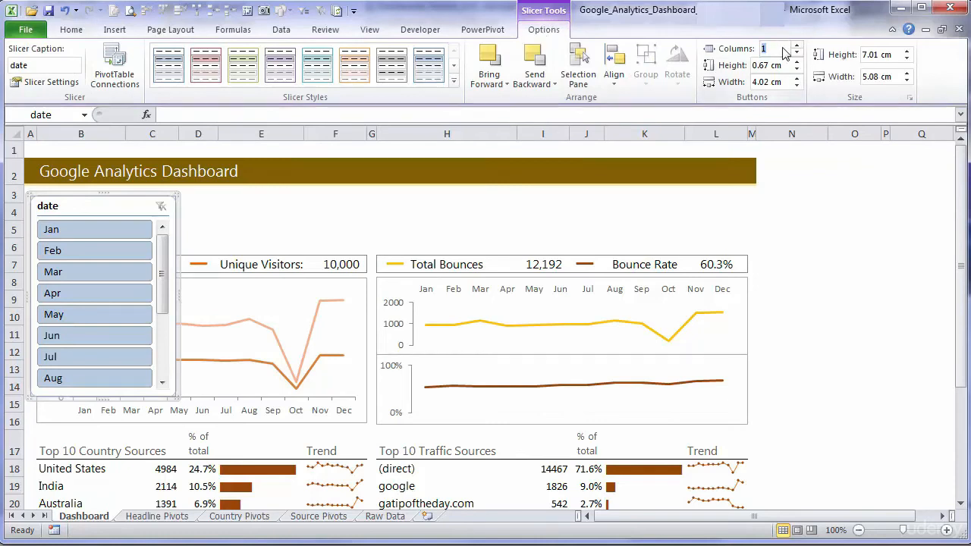
{"action": "type", "text": "12"}
{"action": "key", "text": "Return"}
Resize the date slicer to about 20.64 cm wide and 1.75 cm high beneath the title, and apply the orange slicer style
{"action": "left_click_drag", "start_coordinate": [173, 394], "coordinate": [626, 252]}
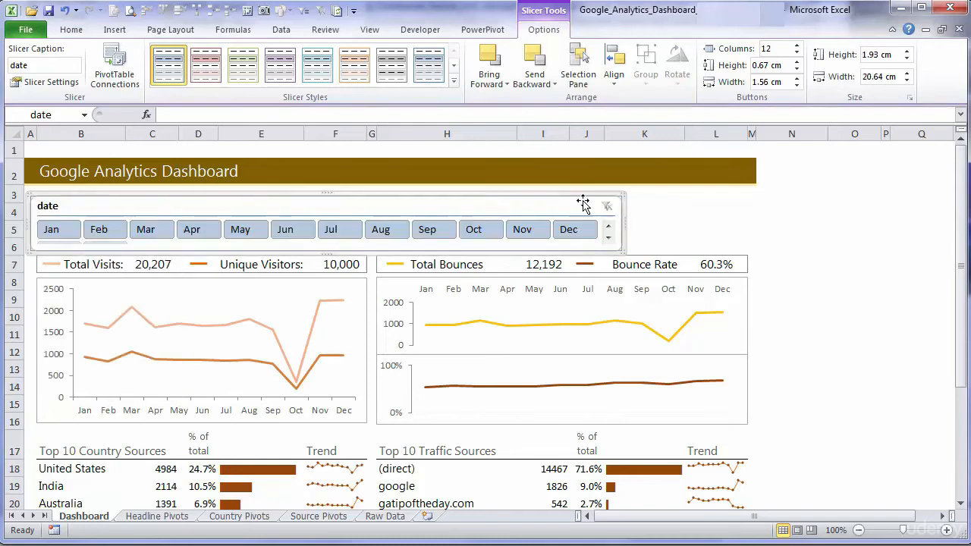
{"action": "left_click_drag", "start_coordinate": [576, 196], "coordinate": [571, 190]}
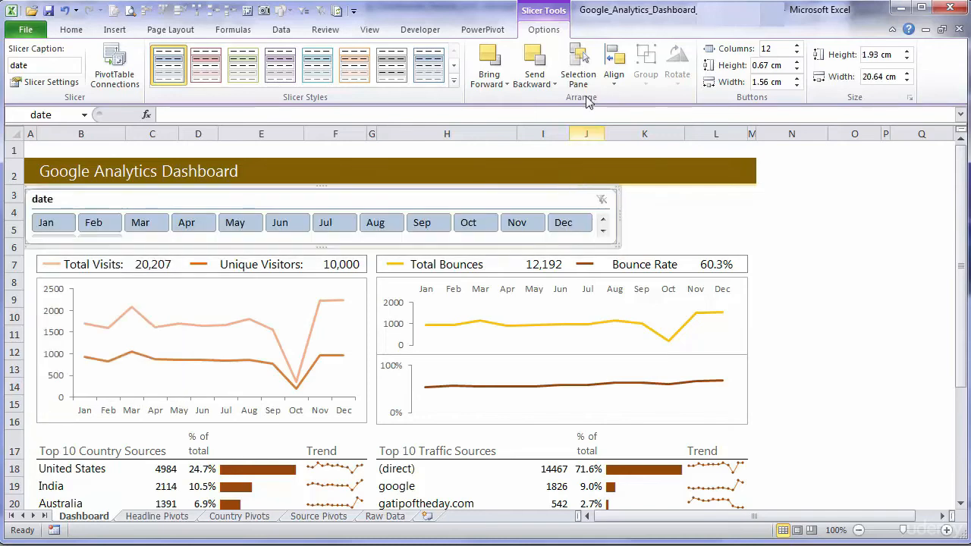
{"action": "left_click", "coordinate": [355, 72]}
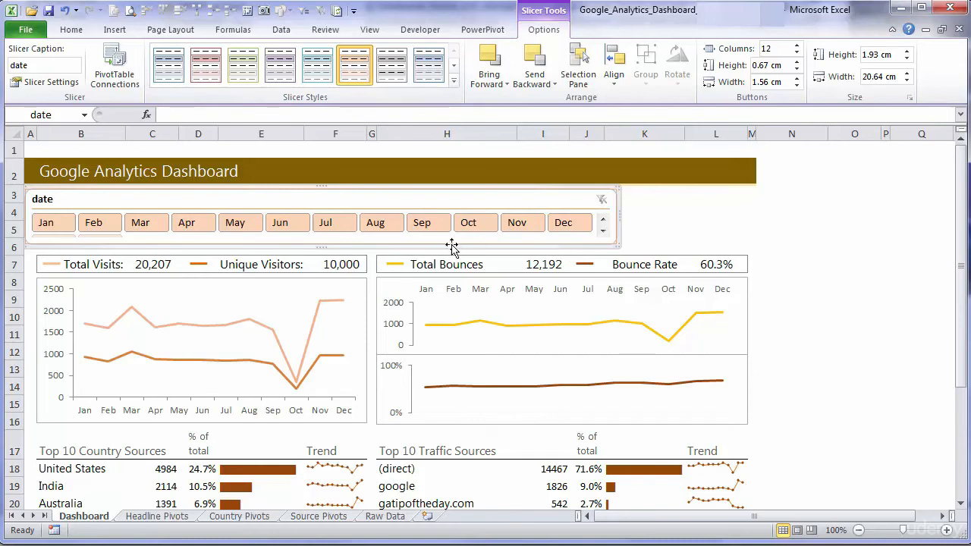
{"action": "left_click_drag", "start_coordinate": [321, 245], "coordinate": [321, 238]}
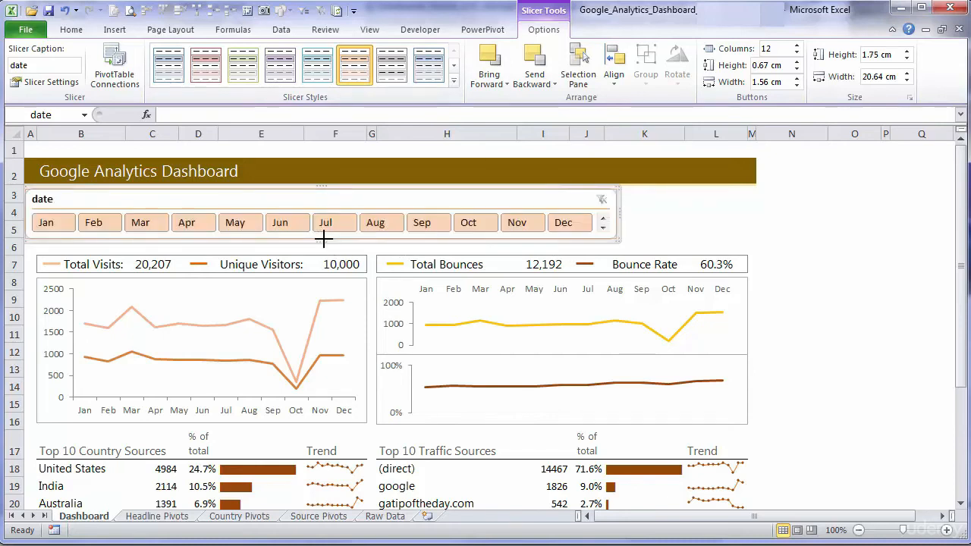
Change the date slicer's name to Choose Date in its slicer settings
{"action": "right_click", "coordinate": [47, 188]}
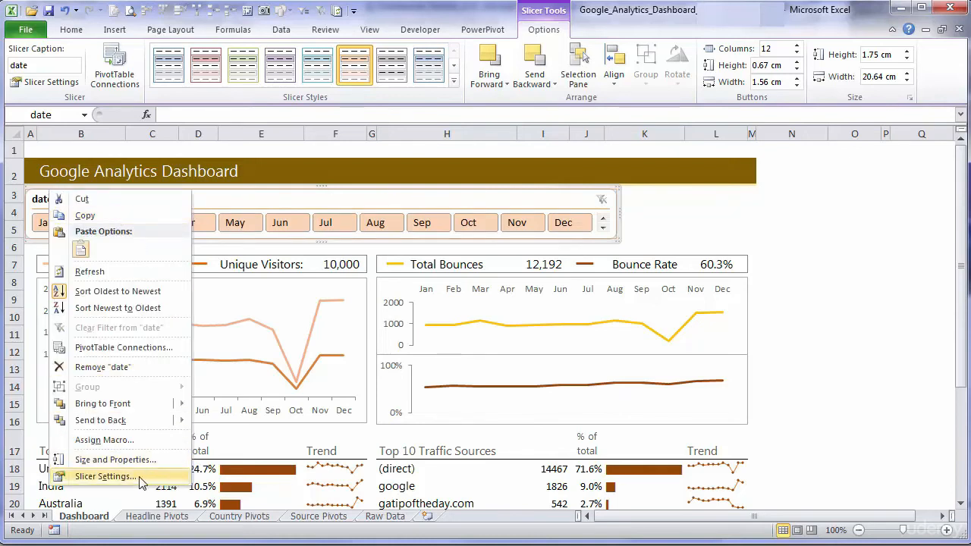
{"action": "left_click", "coordinate": [106, 476]}
{"action": "type", "text": "Choose Date"}
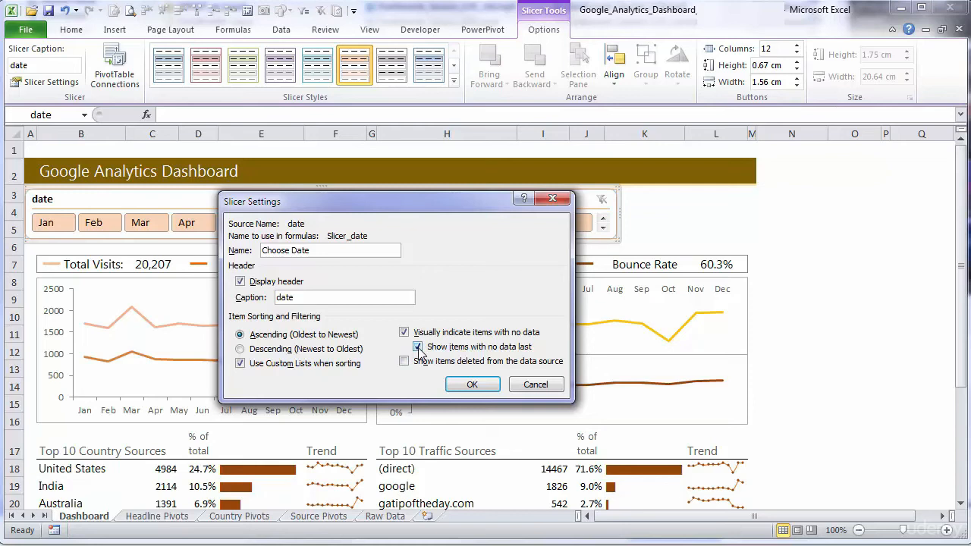
{"action": "left_click", "coordinate": [470, 386]}
{"action": "left_click", "coordinate": [698, 229]}
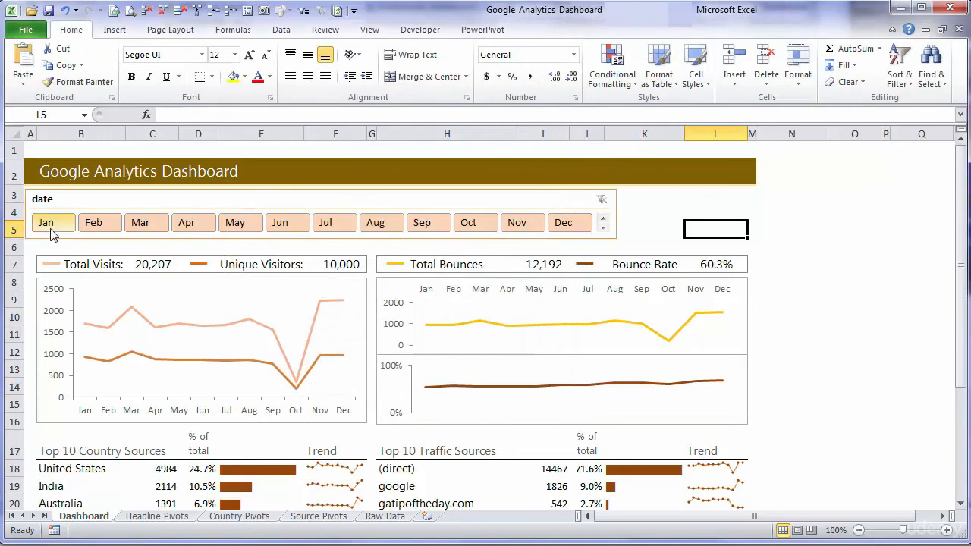
Nudge the date slicer slightly to the right so its month buttons line up with the Total Visits box
{"action": "left_click", "coordinate": [102, 197]}
{"action": "key", "text": "Right"}
{"action": "key", "text": "Right"}
{"action": "key", "text": "Right"}
{"action": "key", "text": "Right"}
{"action": "key", "text": "Right"}
{"action": "key", "text": "Right"}
{"action": "key", "text": "Right"}
{"action": "key", "text": "Right"}
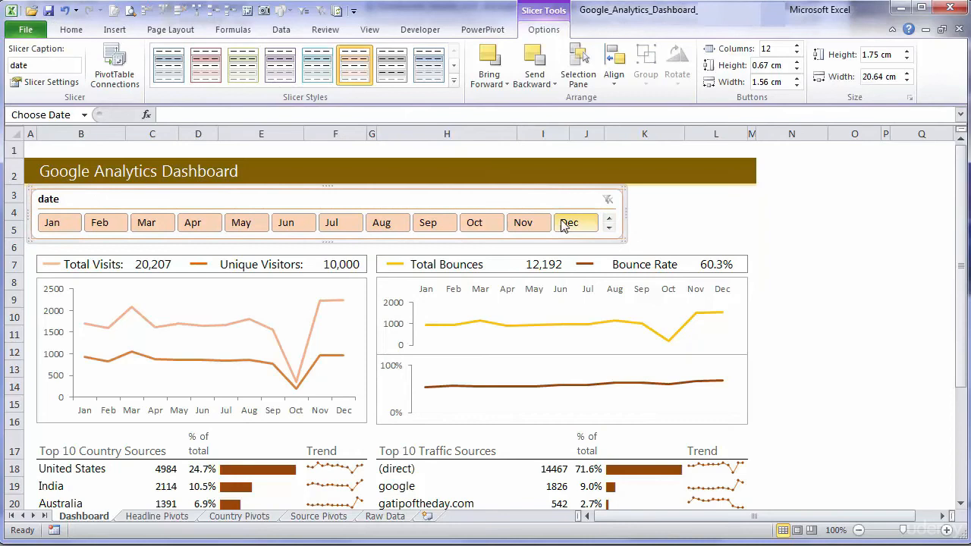
{"action": "left_click", "coordinate": [657, 209]}
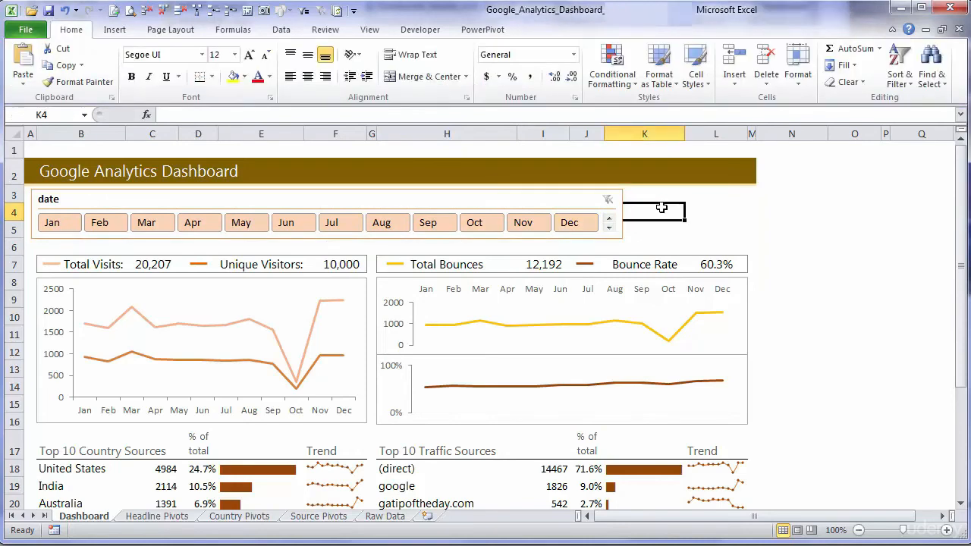
Connect the date slicer to all PivotTables on the Country Pivots, Headline Pivots and Source Pivots sheets
{"action": "right_click", "coordinate": [476, 190]}
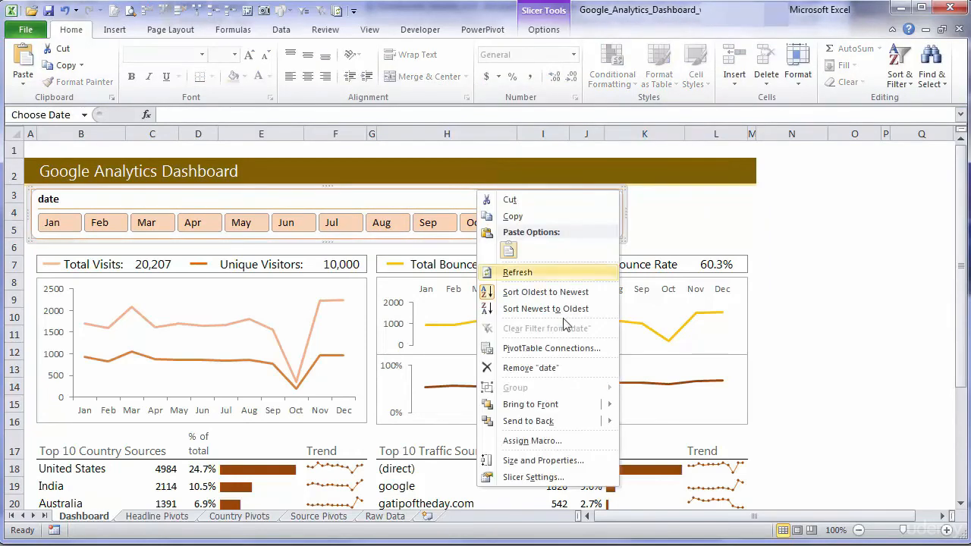
{"action": "left_click", "coordinate": [553, 348]}
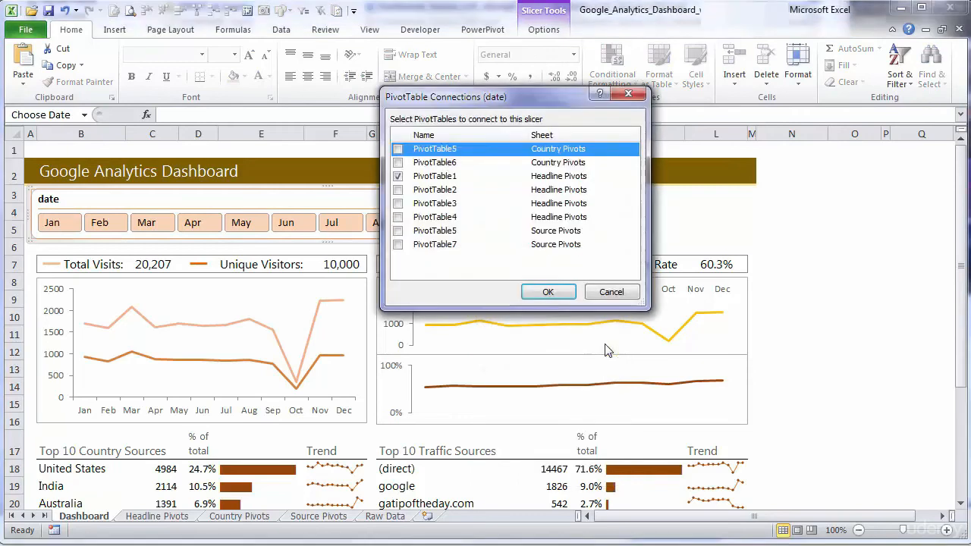
{"action": "left_click", "coordinate": [397, 162]}
{"action": "left_click", "coordinate": [397, 190]}
{"action": "left_click", "coordinate": [397, 203]}
{"action": "left_click", "coordinate": [397, 217]}
{"action": "left_click", "coordinate": [397, 230]}
{"action": "left_click", "coordinate": [398, 244]}
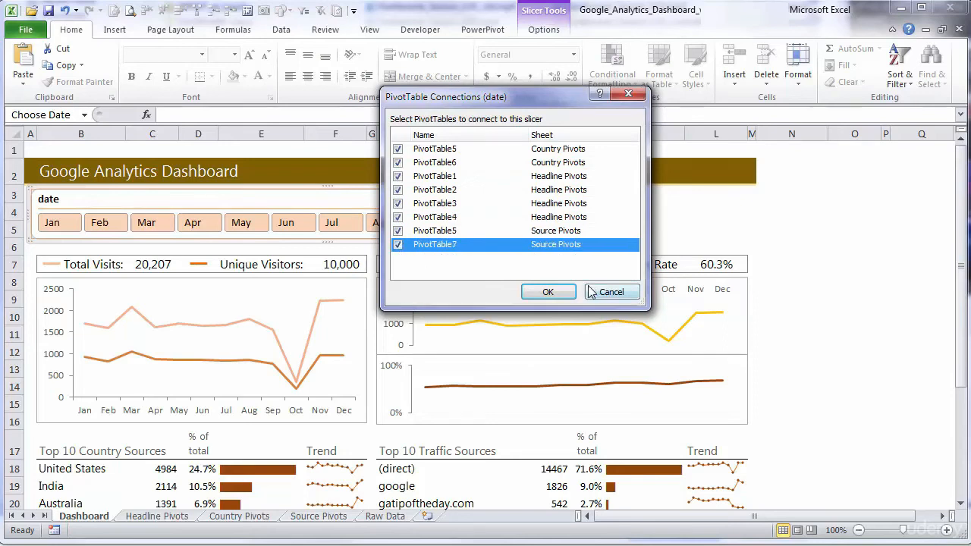
{"action": "left_click", "coordinate": [548, 292]}
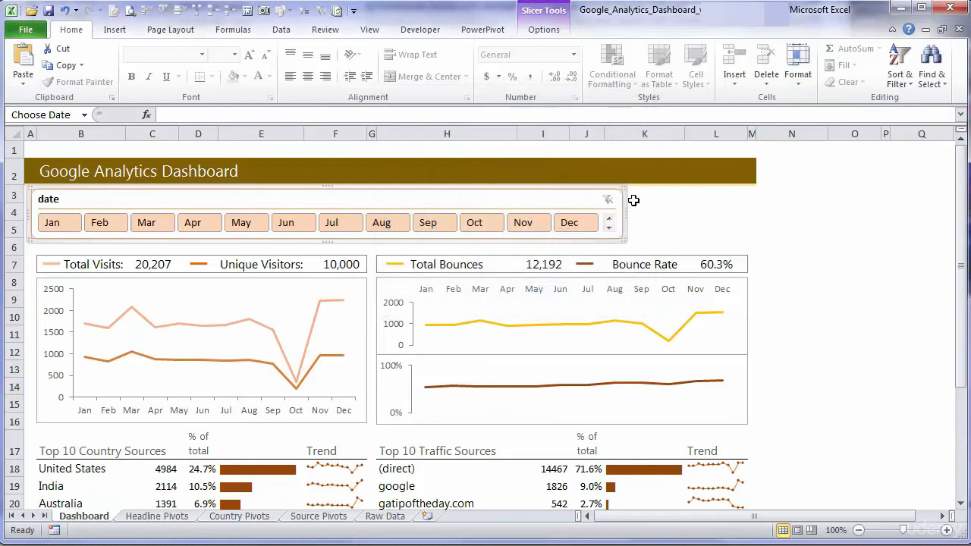
Test the date slicer by filtering the dashboard to January through June, and minimise the ribbon
{"action": "left_click", "coordinate": [637, 211]}
{"action": "left_click_drag", "start_coordinate": [69, 221], "coordinate": [277, 228]}
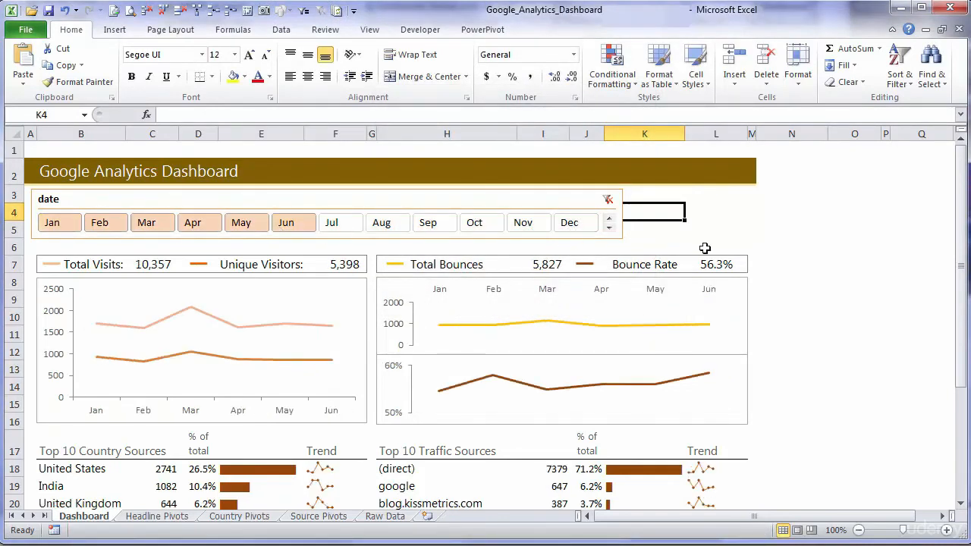
{"action": "scroll", "coordinate": [781, 250], "scroll_direction": "down", "scroll_amount": 1}
{"action": "left_click", "coordinate": [891, 30]}
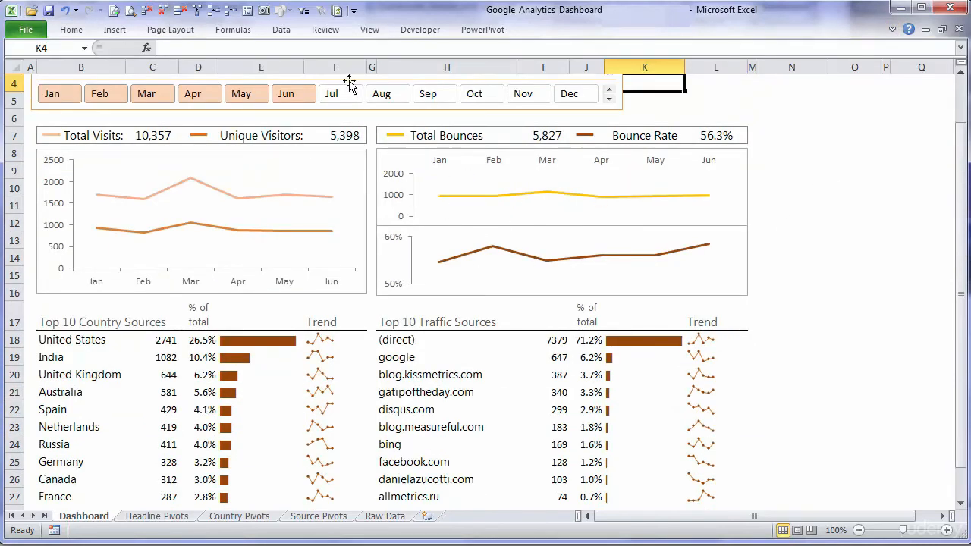
Try the date slicer with Jun to Sep, Mar alone, Apr alone, Jan to Apr and Mar to Aug
{"action": "left_click_drag", "start_coordinate": [284, 96], "coordinate": [420, 117]}
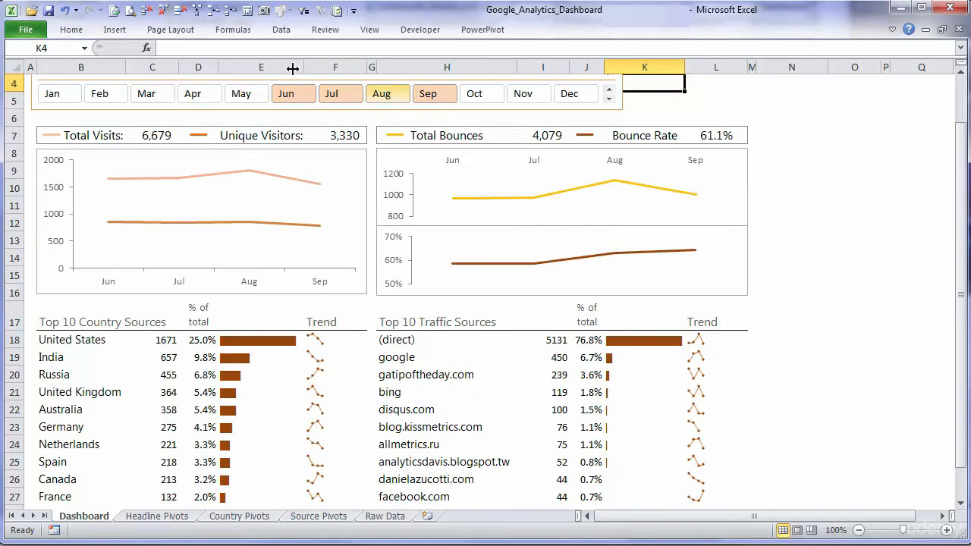
{"action": "left_click", "coordinate": [158, 95]}
{"action": "left_click", "coordinate": [189, 94]}
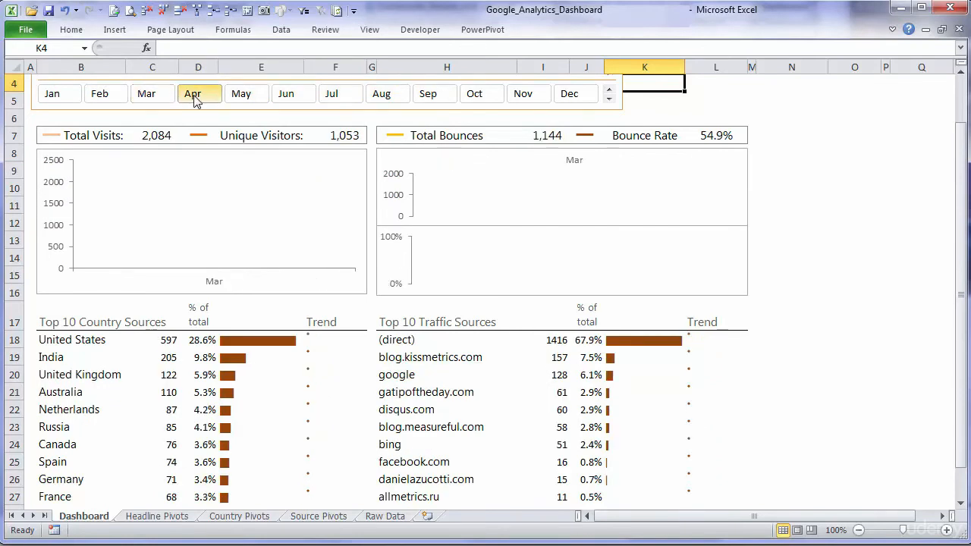
{"action": "left_click_drag", "start_coordinate": [67, 94], "coordinate": [199, 95]}
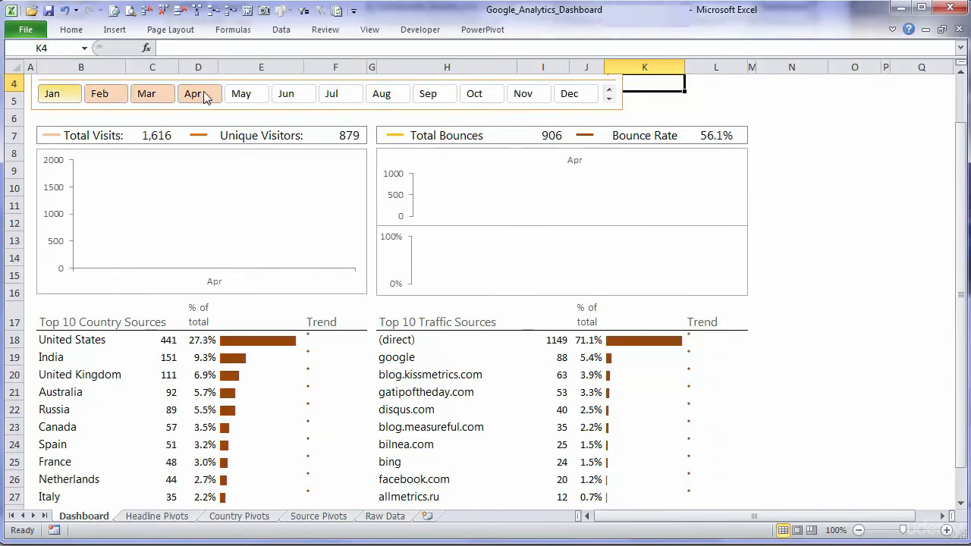
{"action": "left_click_drag", "start_coordinate": [379, 98], "coordinate": [163, 102]}
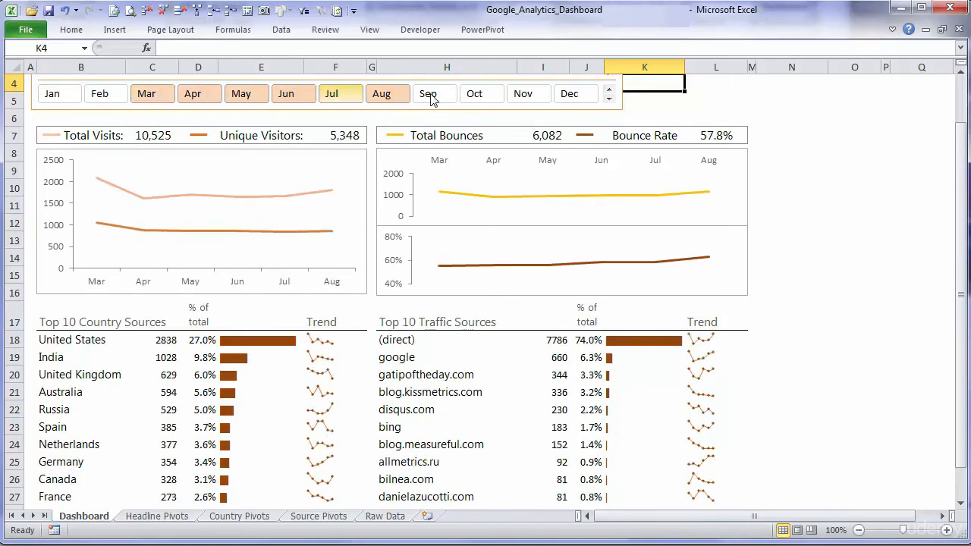
Filter the dashboard to the non-adjacent months Feb, May and Aug, and clear the date filter
{"action": "key", "text": "ctrl"}
{"action": "left_click", "coordinate": [97, 96]}
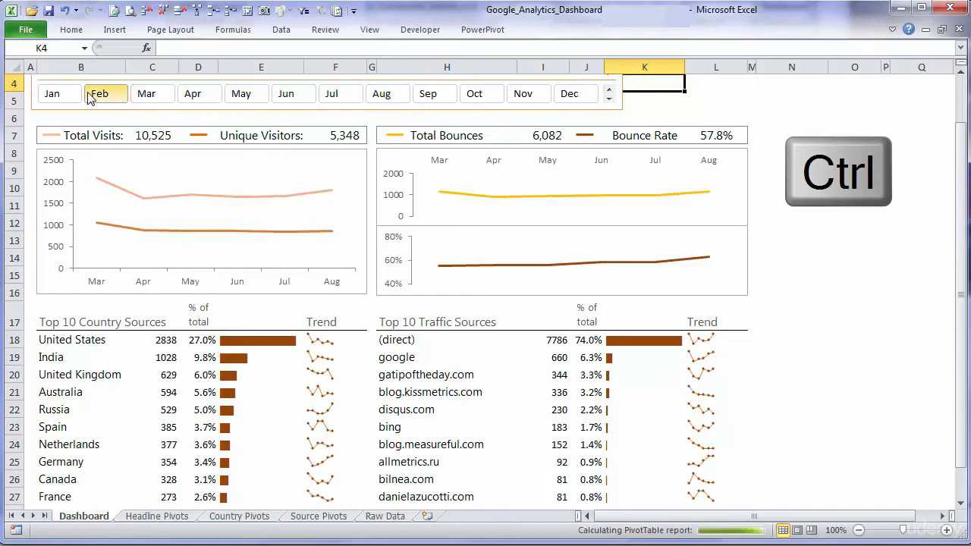
{"action": "left_click", "coordinate": [241, 94], "text": "ctrl"}
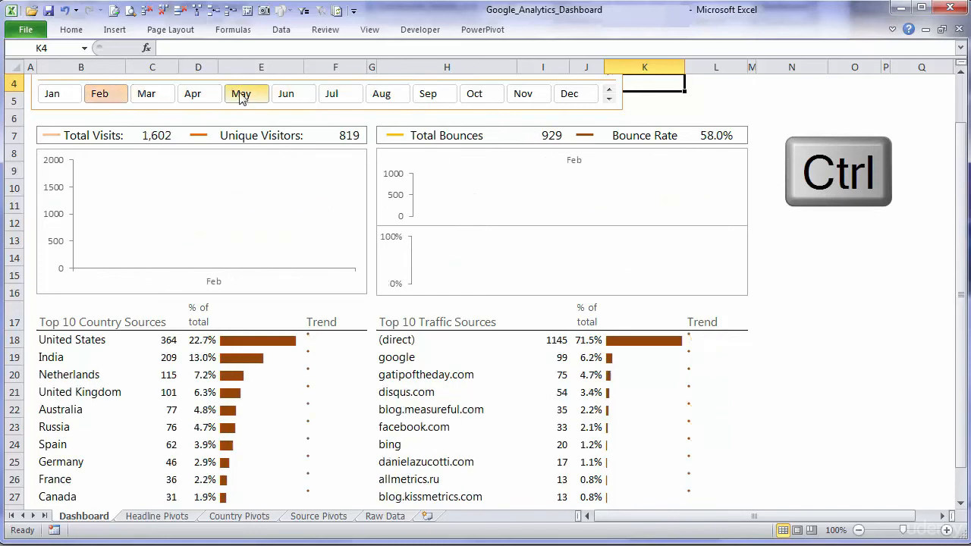
{"action": "left_click", "coordinate": [381, 96], "text": "ctrl"}
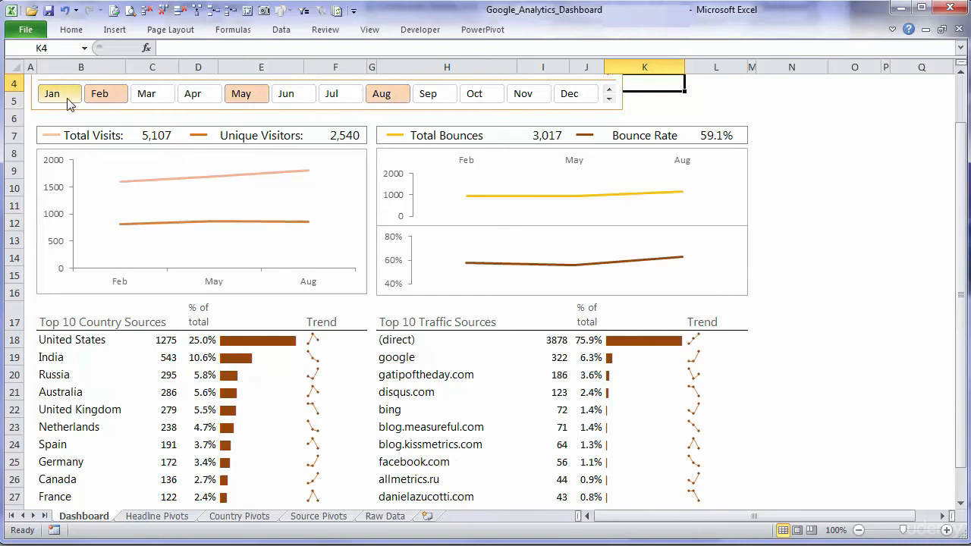
{"action": "left_click", "coordinate": [803, 118]}
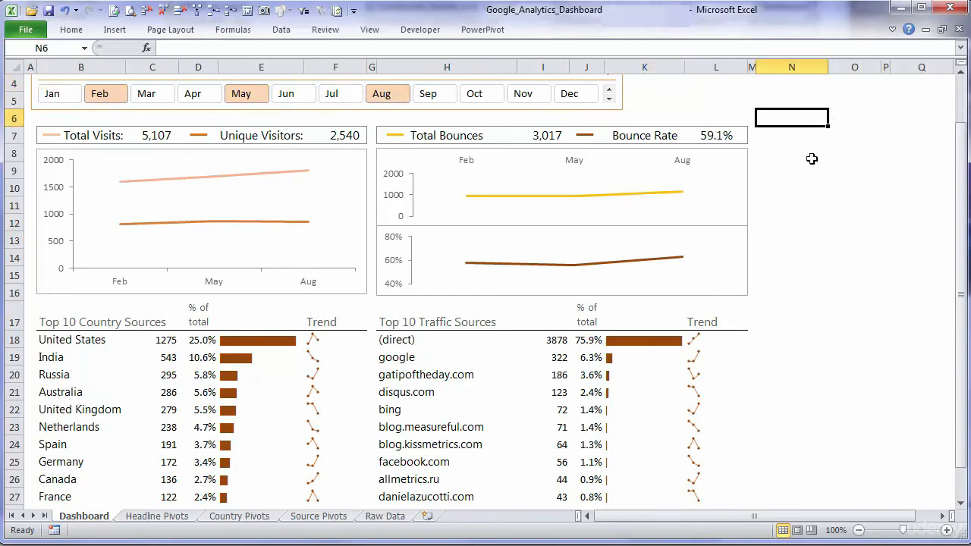
{"action": "scroll", "coordinate": [812, 158], "scroll_direction": "up", "scroll_amount": 1}
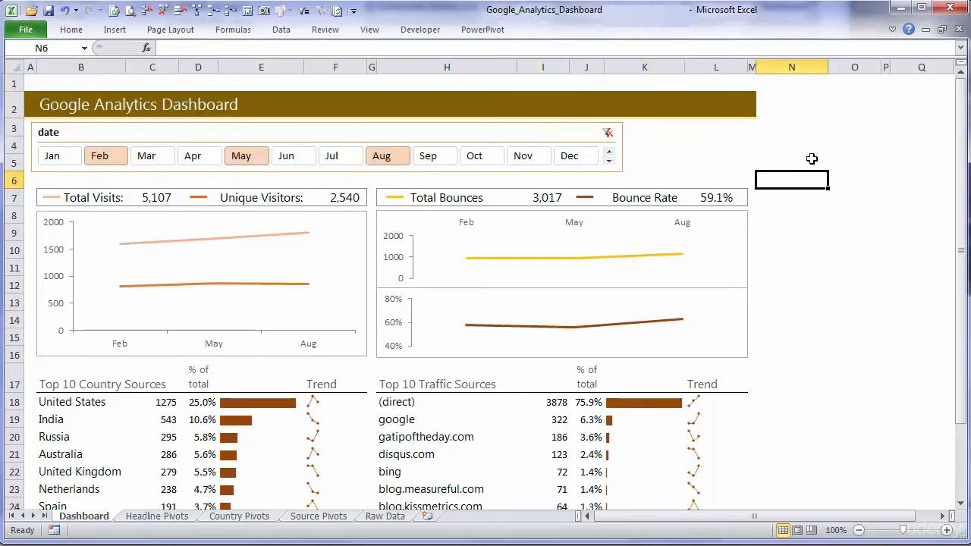
{"action": "left_click", "coordinate": [607, 132]}
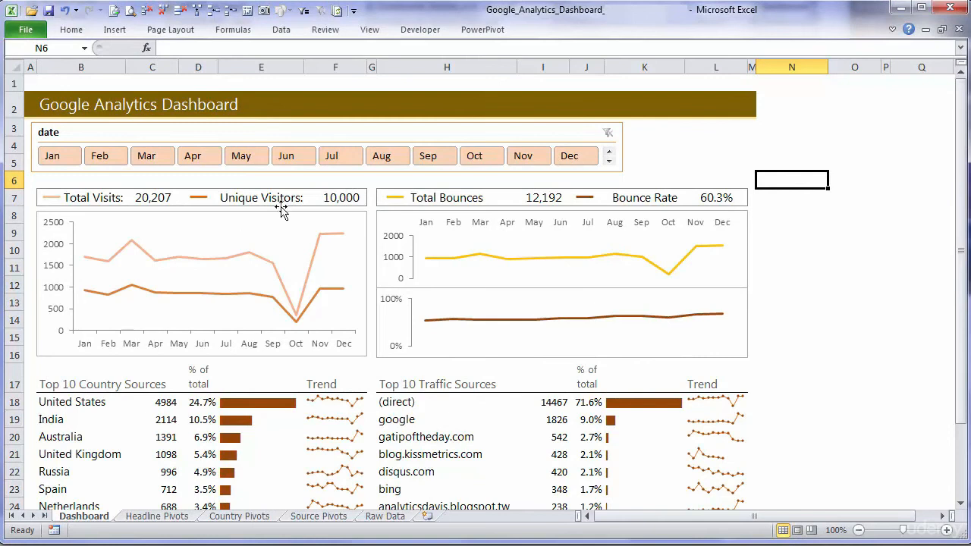
Select Jan to Jun in the date slicer and select the dashboard's title cell B2
{"action": "left_click", "coordinate": [58, 105]}
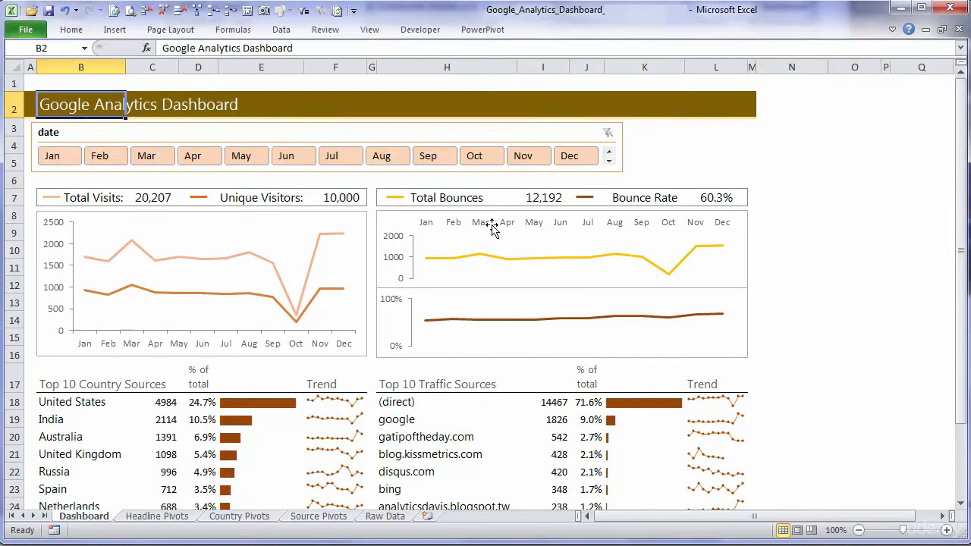
{"action": "left_click", "coordinate": [652, 162]}
{"action": "left_click_drag", "start_coordinate": [66, 159], "coordinate": [284, 173]}
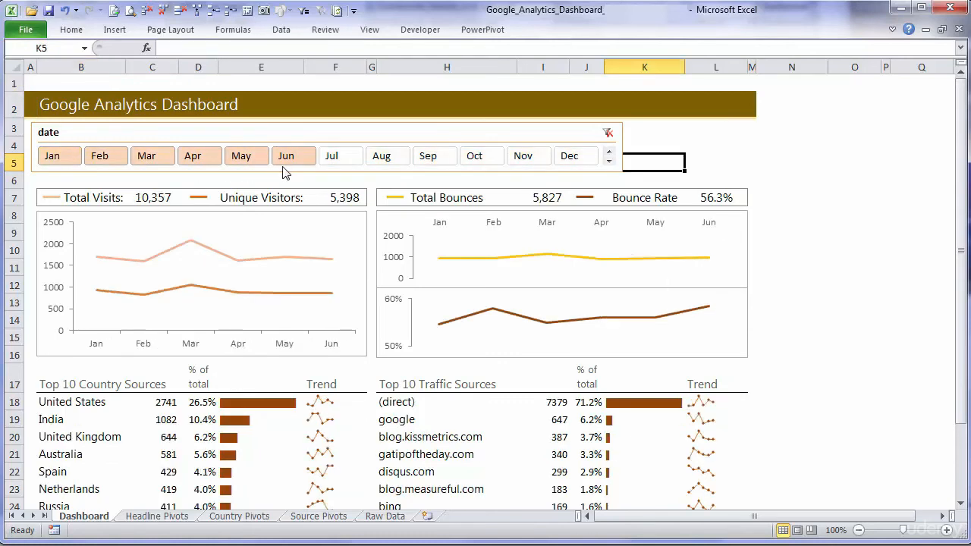
{"action": "left_click", "coordinate": [46, 108]}
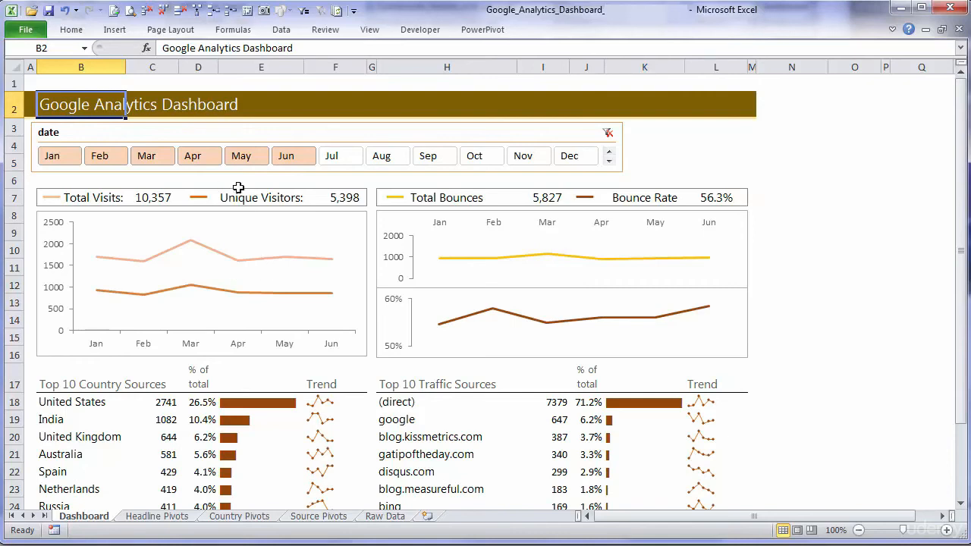
On the Headline Pivots sheet, begin a formula in B1 with =A4&" to "& to join the first month to the last
{"action": "left_click", "coordinate": [188, 505]}
{"action": "left_click", "coordinate": [190, 519]}
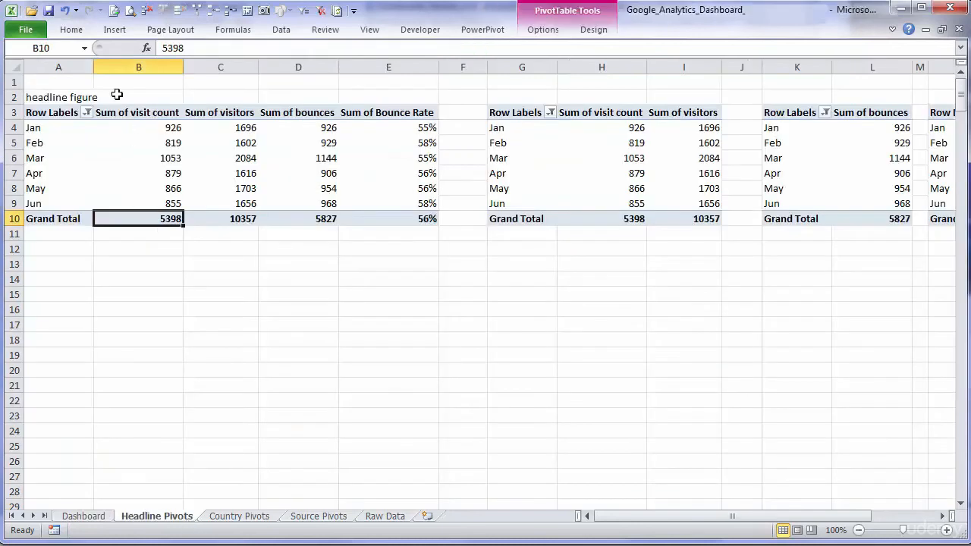
{"action": "left_click", "coordinate": [224, 85]}
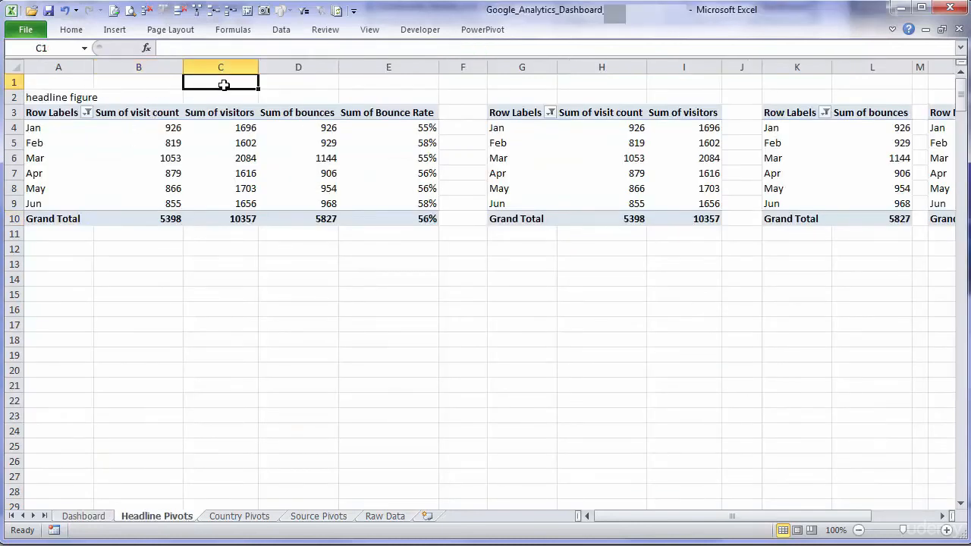
{"action": "key", "text": "Left"}
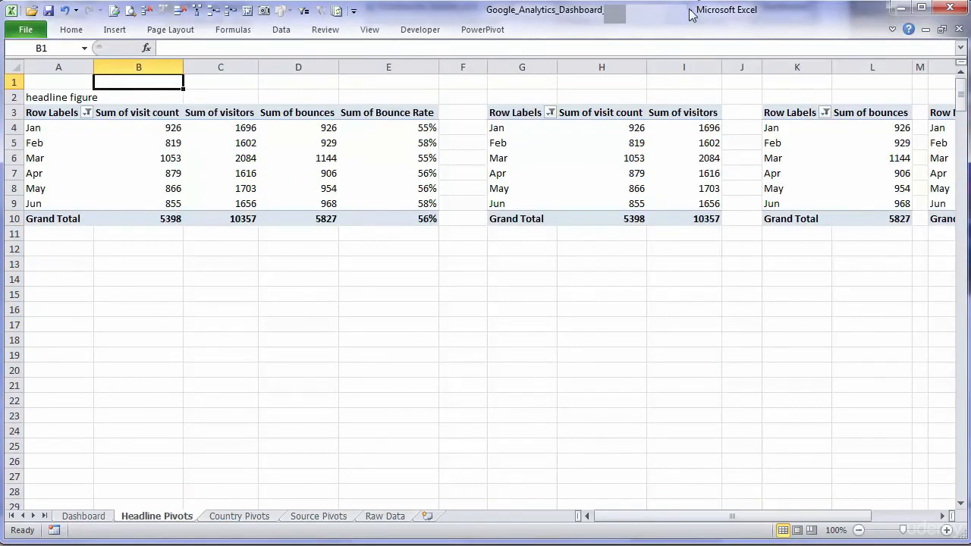
{"action": "type", "text": "="}
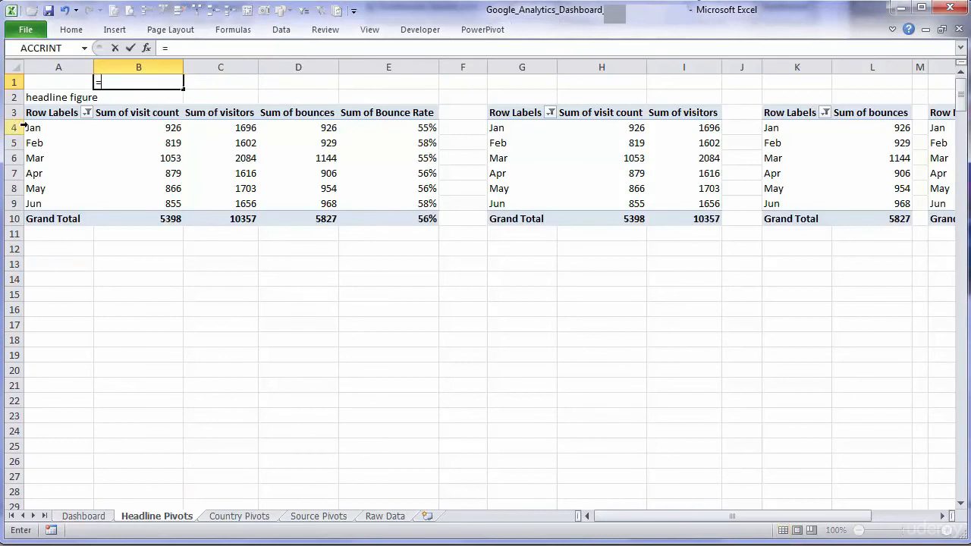
{"action": "left_click", "coordinate": [57, 127]}
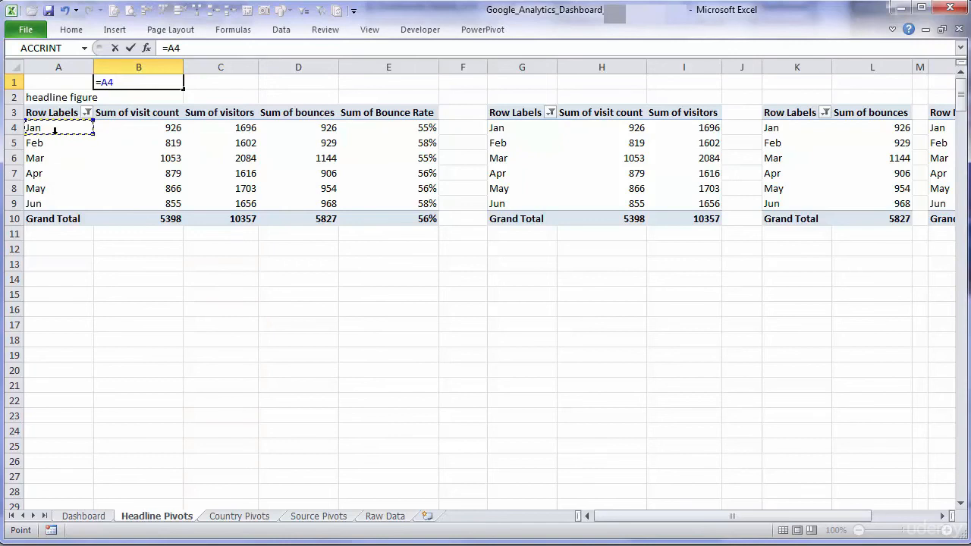
{"action": "type", "text": "&\" to \""}
{"action": "type", "text": "&"}
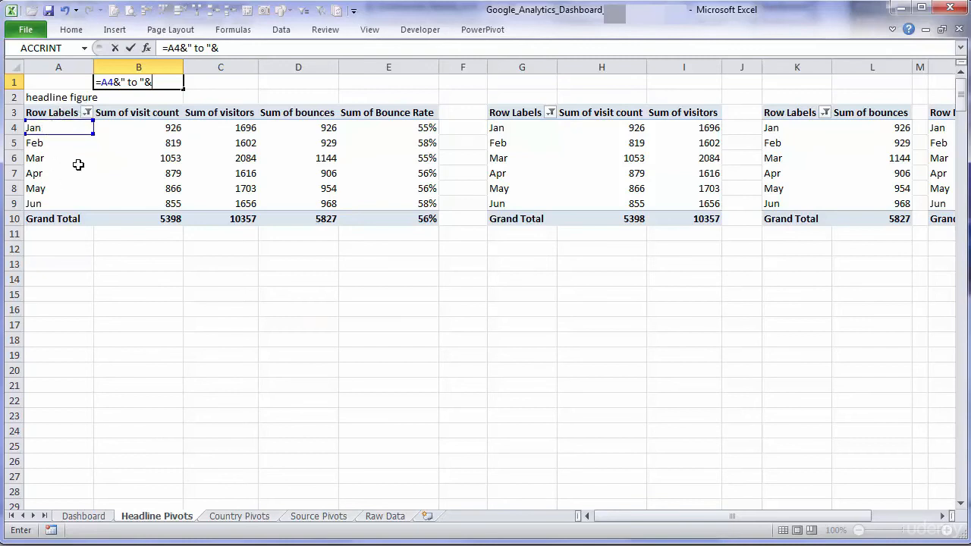
Extend the B1 formula with OFFSET(A4,COUNTA(A4:A29) so the row offset comes from the count of row labels
{"action": "type", "text": "off"}
{"action": "key", "text": "Tab"}
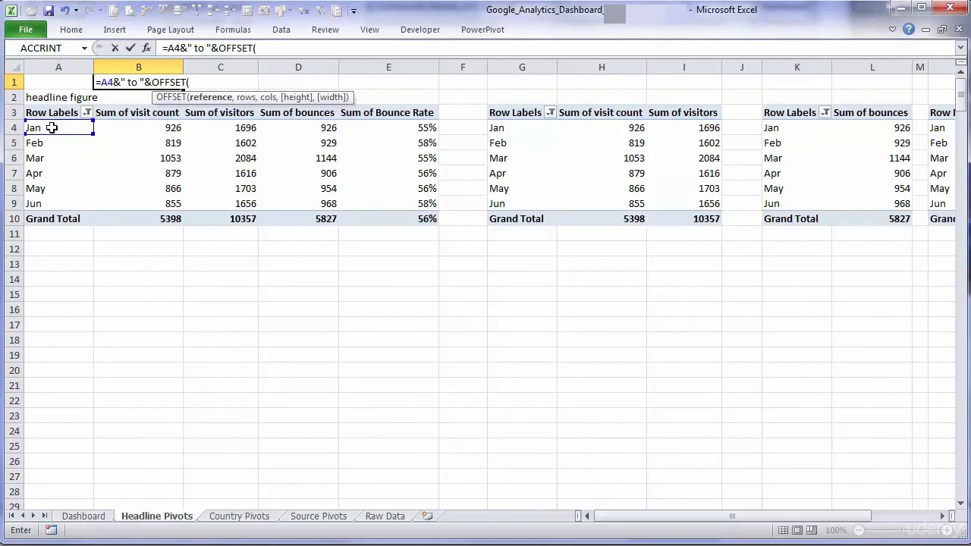
{"action": "left_click", "coordinate": [51, 127]}
{"action": "type", "text": ","}
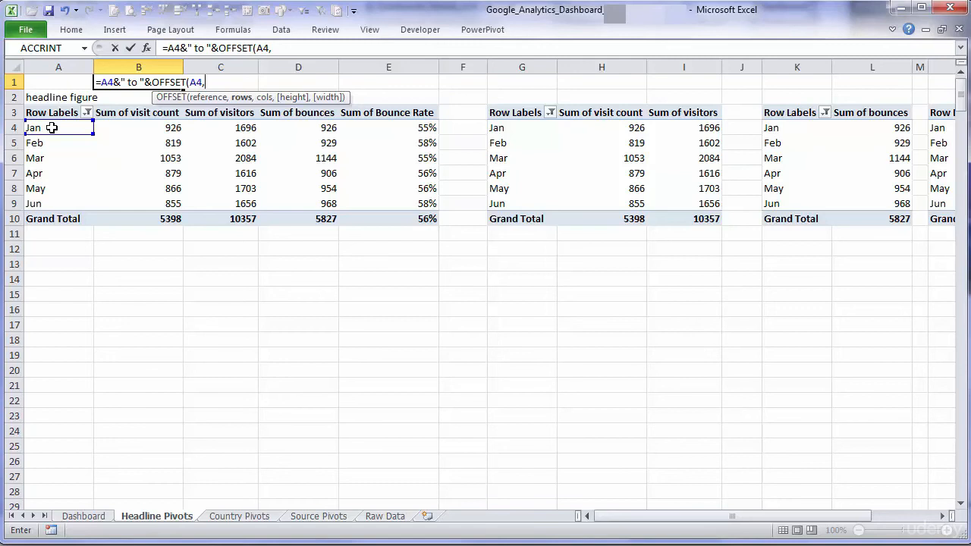
{"action": "type", "text": "counta"}
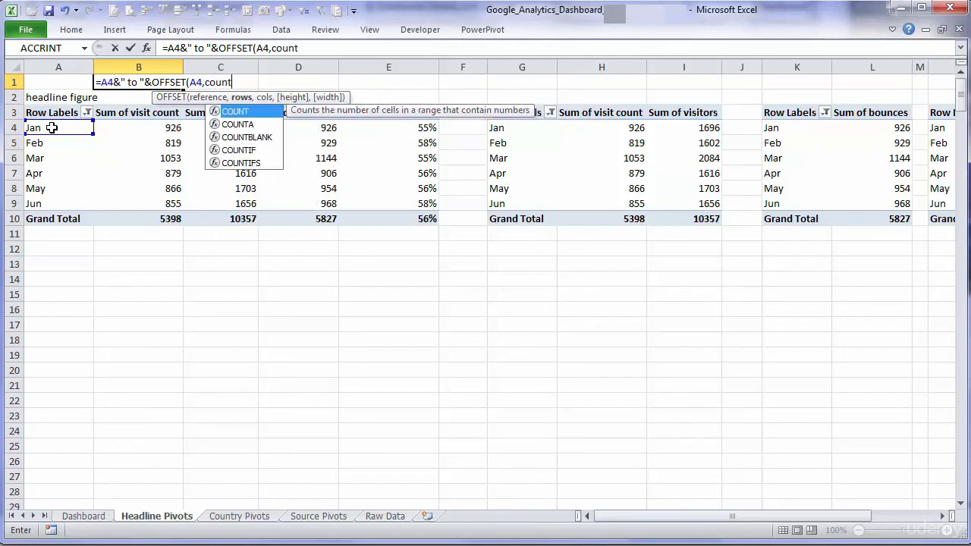
{"action": "key", "text": "Tab"}
{"action": "left_click", "coordinate": [52, 128]}
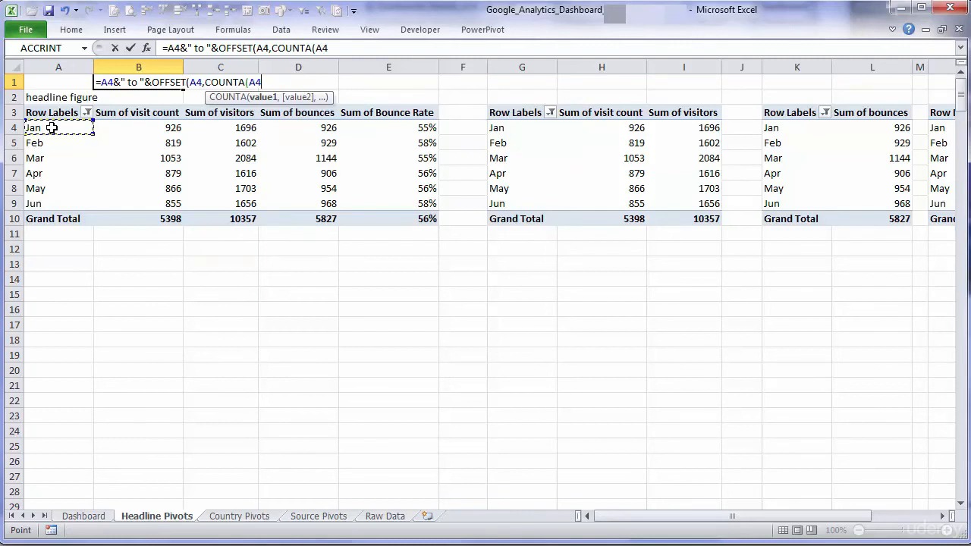
{"action": "left_click_drag", "start_coordinate": [51, 127], "coordinate": [56, 506]}
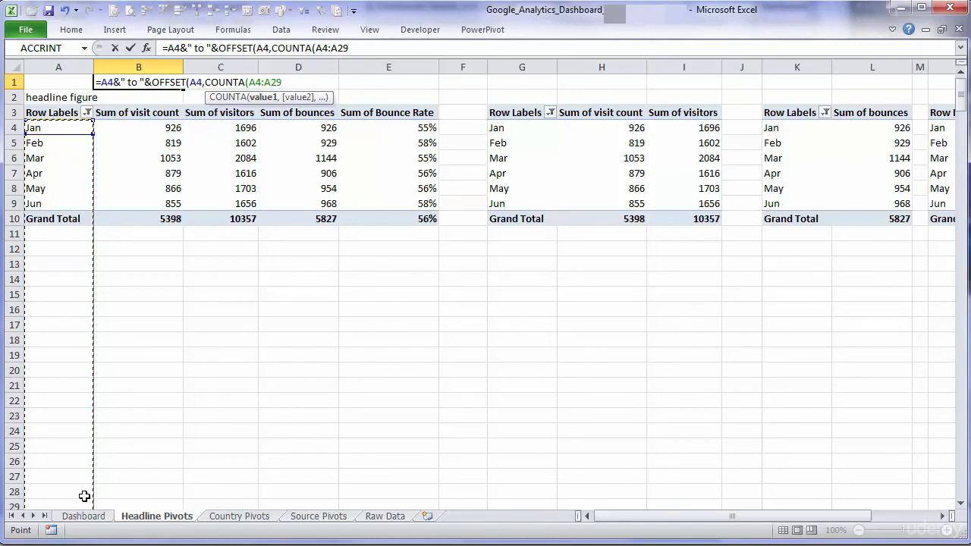
{"action": "type", "text": ")"}
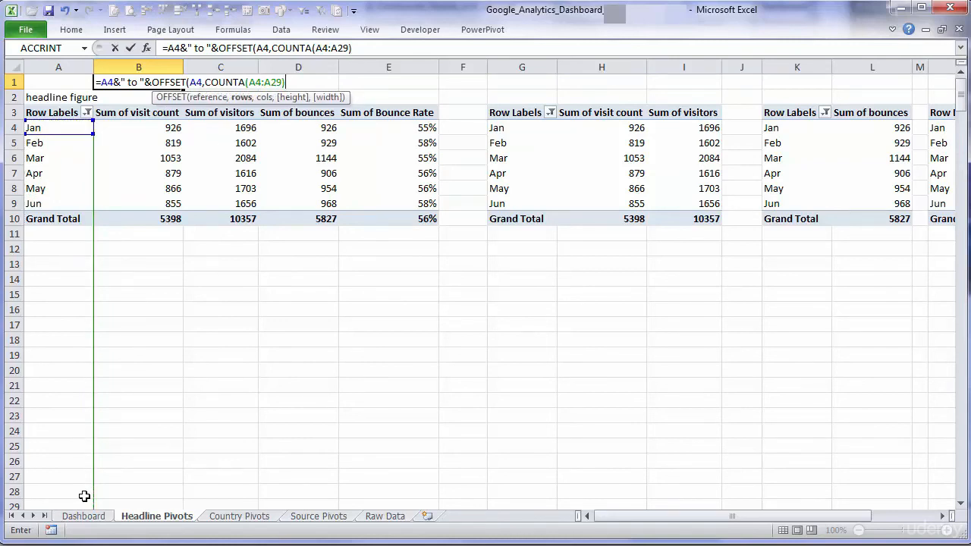
Subtract 2 from the COUNTA row offset, leave the columns argument empty, and enter the finished formula in B1
{"action": "type", "text": ","}
{"action": "type", "text": "-"}
{"action": "key", "text": "BackSpace"}
{"action": "key", "text": "BackSpace"}
{"action": "type", "text": "-2,"}
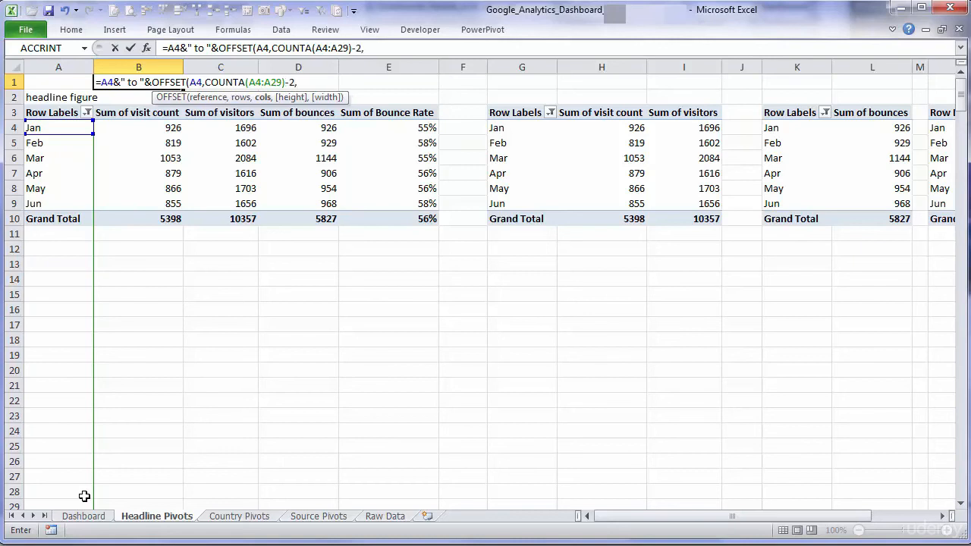
{"action": "type", "text": ")"}
{"action": "key", "text": "ctrl+Return"}
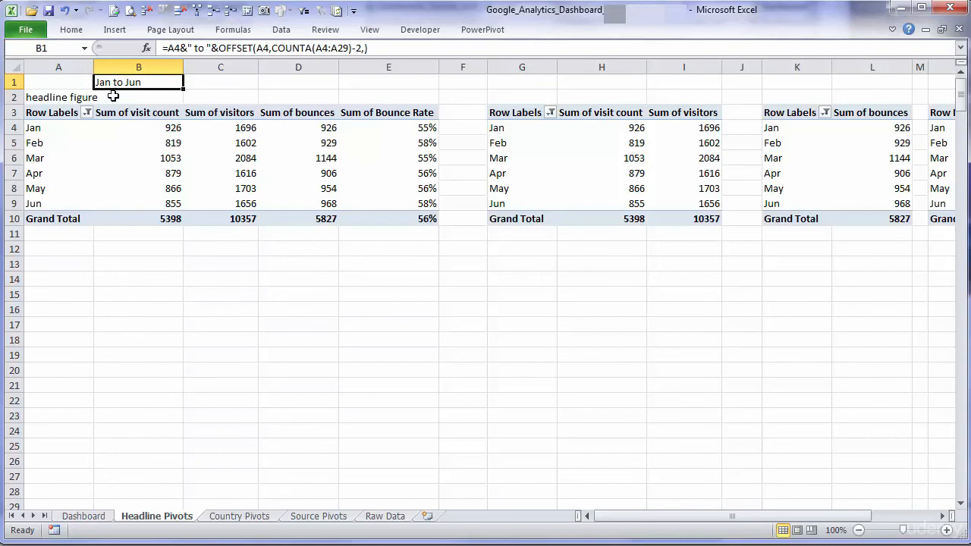
On the Dashboard sheet, turn the title in B2 into a formula starting with ="Google Analytics Dashboard
{"action": "left_click", "coordinate": [97, 516]}
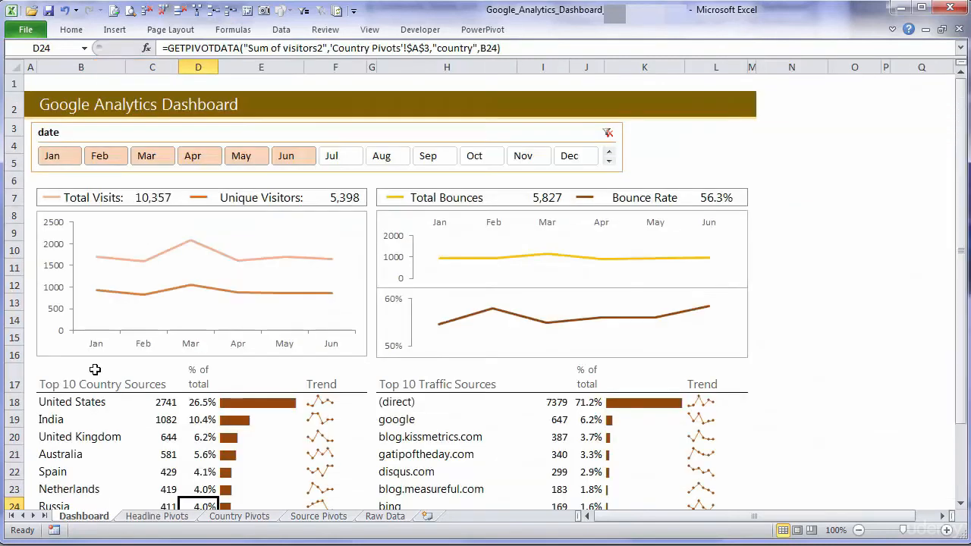
{"action": "left_click", "coordinate": [85, 97]}
{"action": "left_click", "coordinate": [148, 48]}
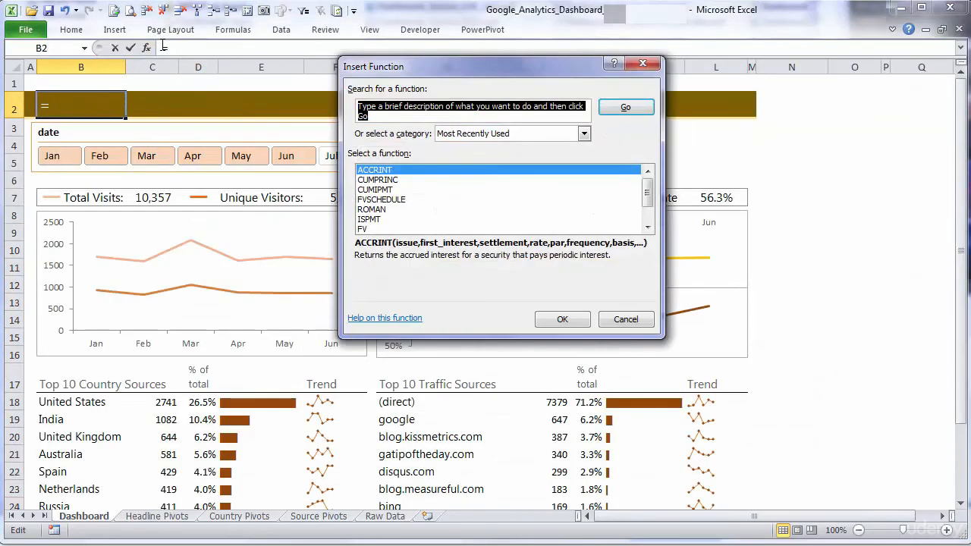
{"action": "key", "text": "Escape"}
{"action": "left_click", "coordinate": [158, 47]}
{"action": "type", "text": "+\"Google Analytics Dashboard"}
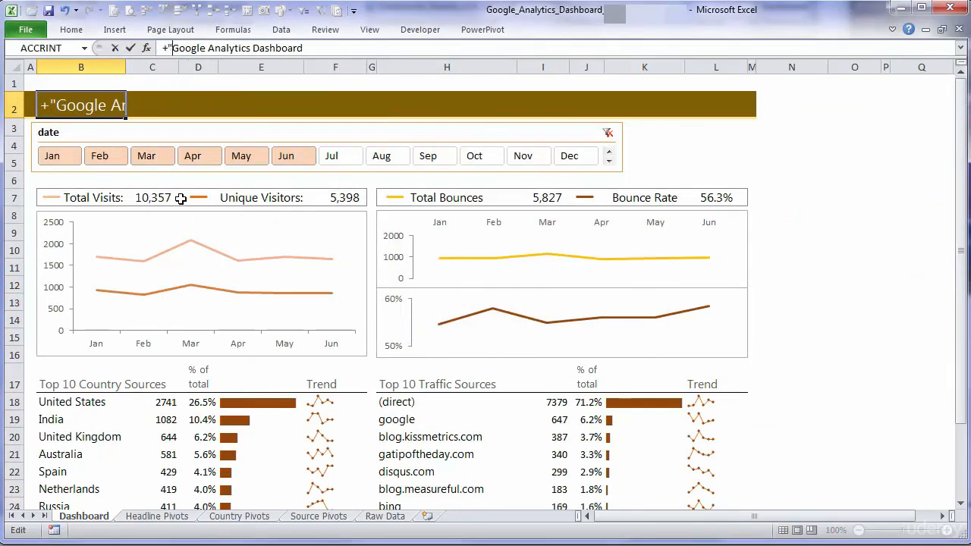
{"action": "key", "text": "End"}
{"action": "key", "text": "Home"}
{"action": "key", "text": "Delete"}
{"action": "type", "text": "="}
{"action": "key", "text": "End"}
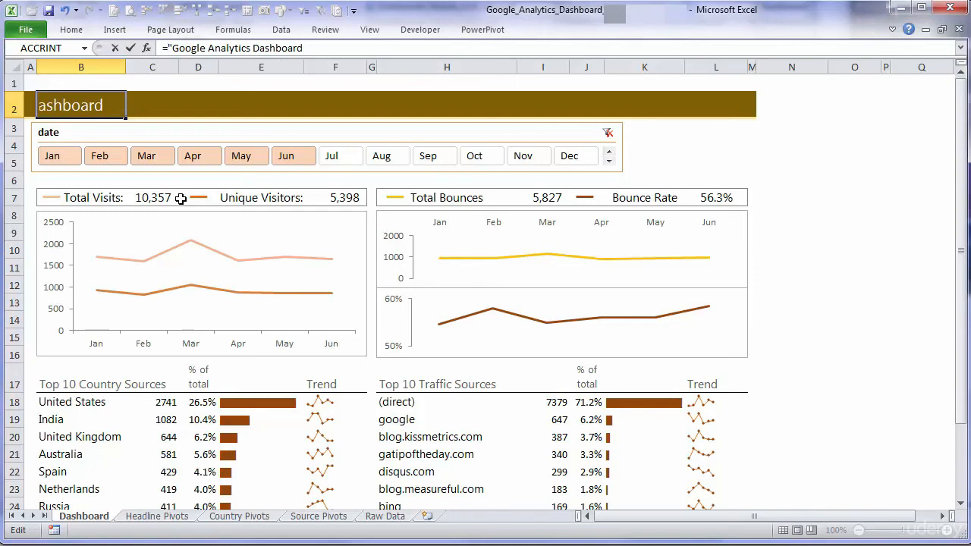
Complete the B2 title formula as ="Google Analytics Dashboard "&'Headline Pivots'!B1 and enter it
{"action": "type", "text": "\"&"}
{"action": "key", "text": "ctrl+Page_Down"}
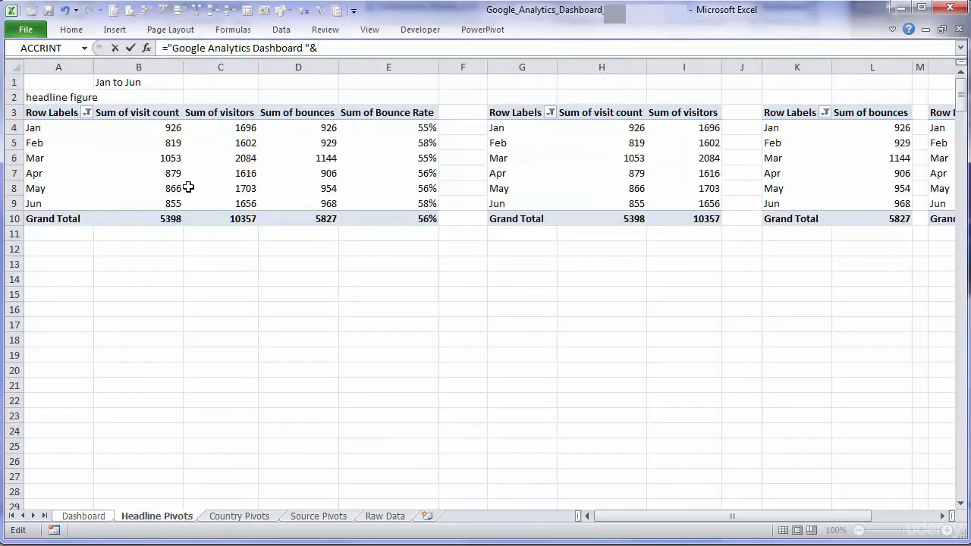
{"action": "left_click", "coordinate": [127, 79]}
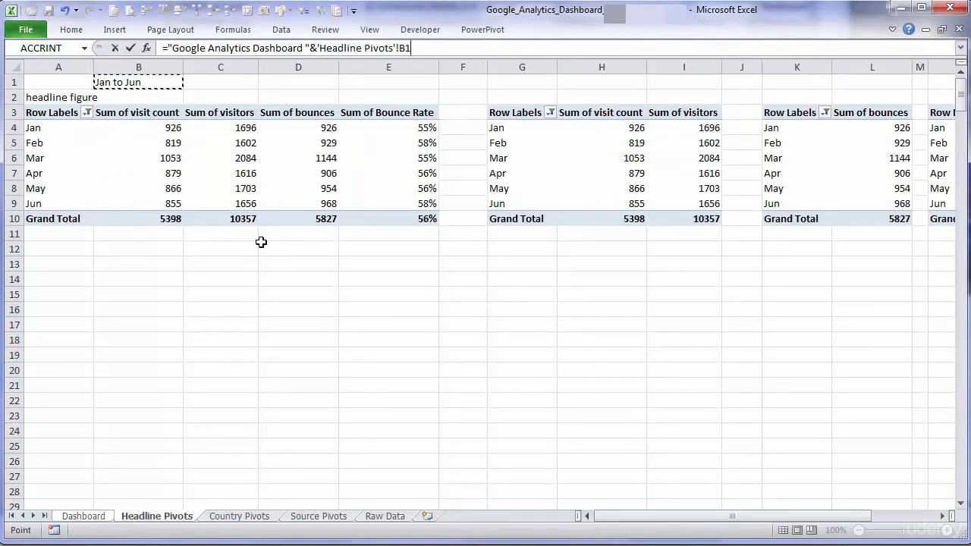
{"action": "key", "text": "Return"}
{"action": "key", "text": "Up"}
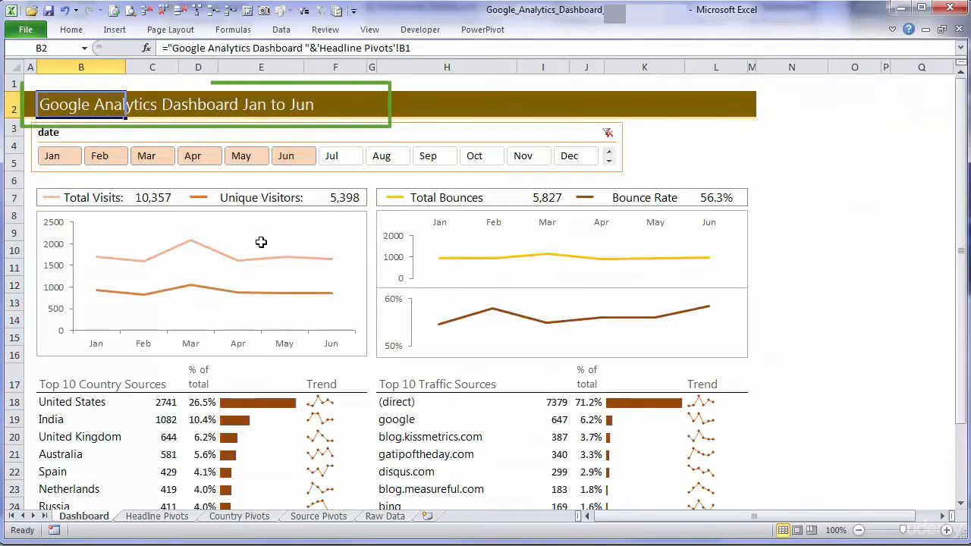
{"action": "key", "text": "Up"}
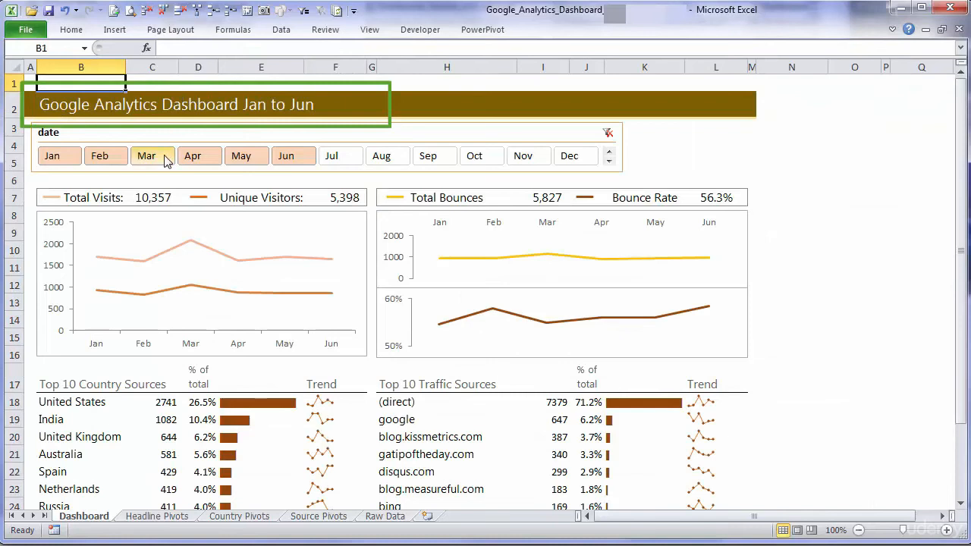
Test the dynamic title with the date slicer ranges Jan to Aug and Apr to Oct, and restore all months Jan to Dec
{"action": "left_click", "coordinate": [381, 162], "text": "shift"}
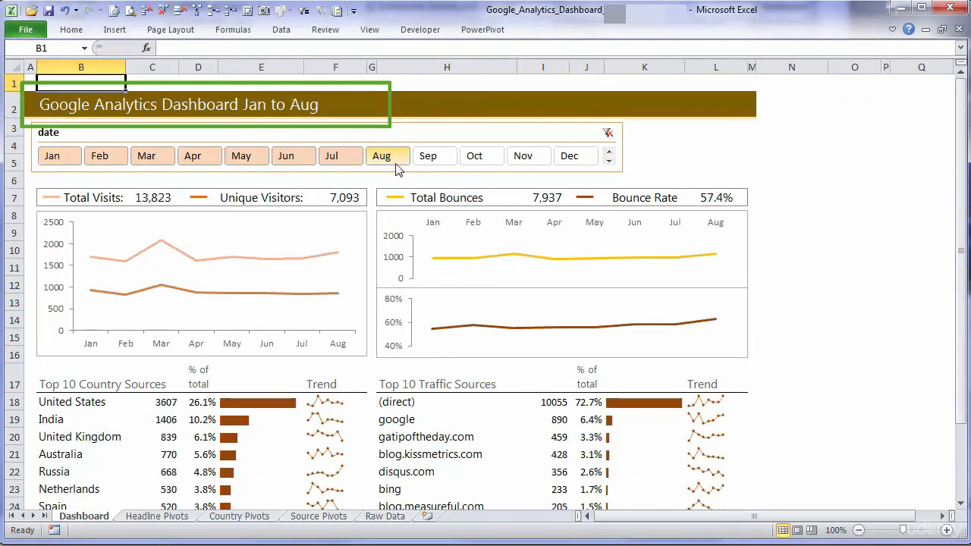
{"action": "left_click", "coordinate": [201, 159]}
{"action": "left_click", "coordinate": [474, 160], "text": "shift"}
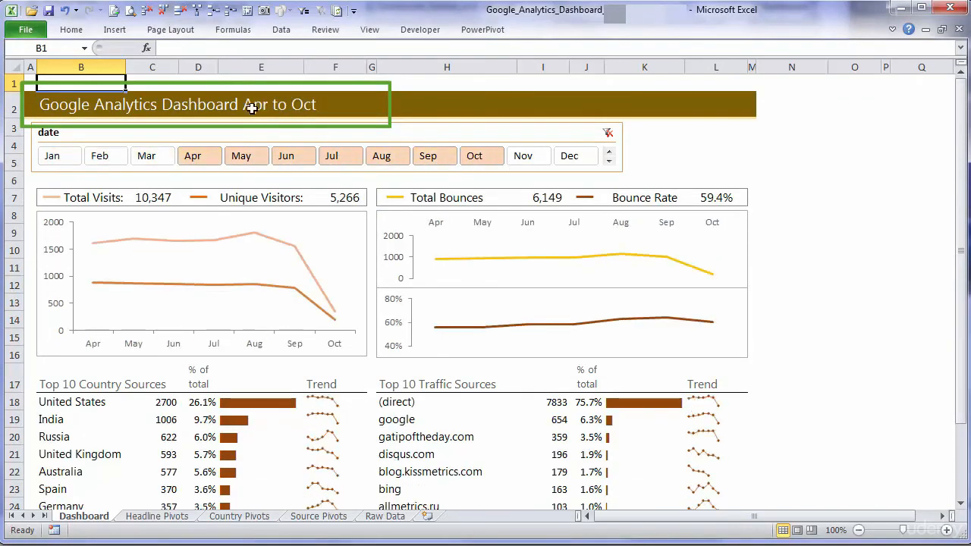
{"action": "left_click_drag", "start_coordinate": [71, 161], "coordinate": [336, 156]}
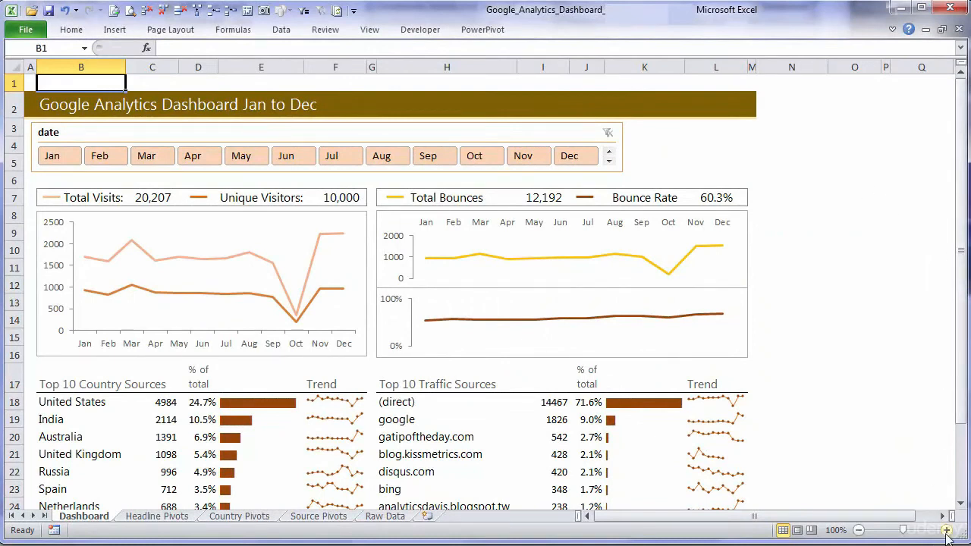
Examine the whole dashboard at 80% zoom, including the charts and both top 10 tables
{"action": "left_click", "coordinate": [855, 534]}
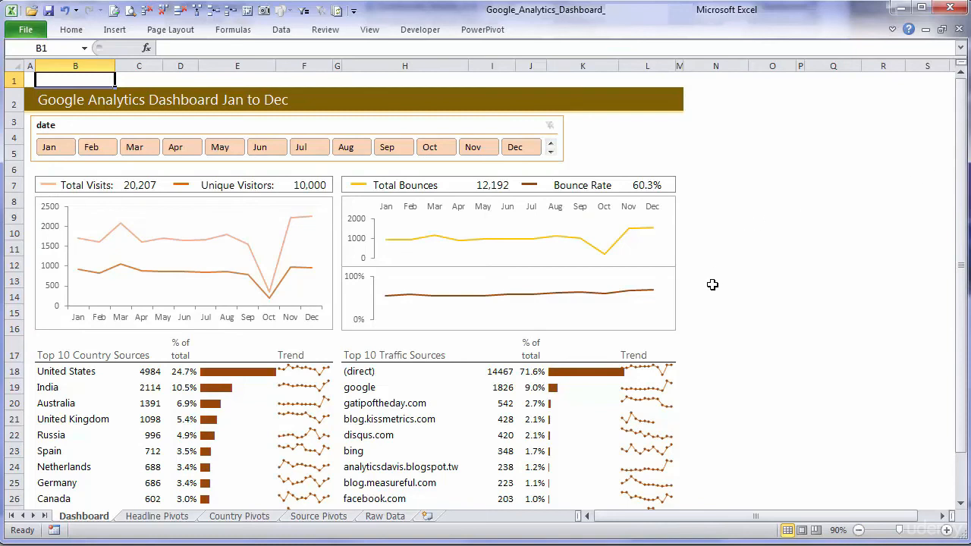
{"action": "left_click", "coordinate": [578, 370]}
{"action": "left_click", "coordinate": [667, 375]}
{"action": "left_click", "coordinate": [724, 353]}
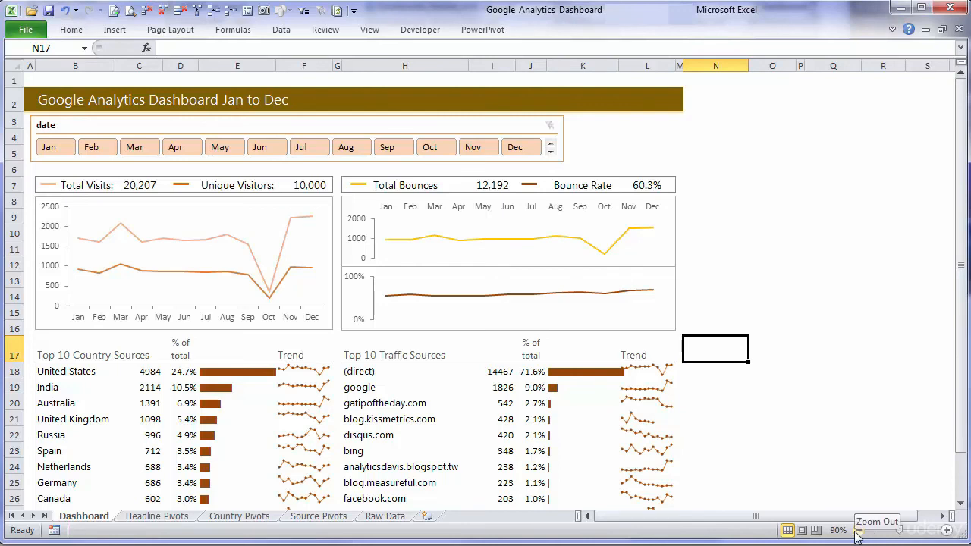
{"action": "left_click", "coordinate": [945, 531]}
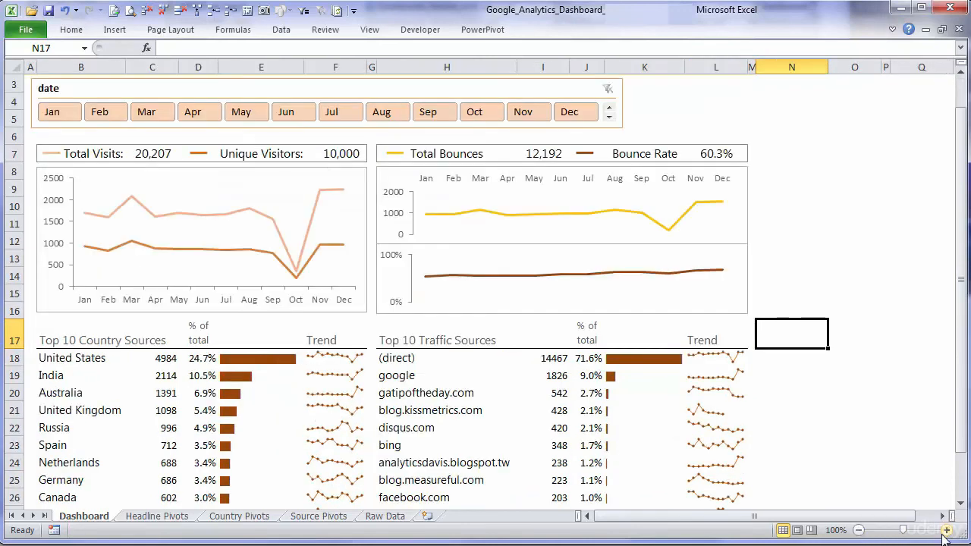
{"action": "left_click", "coordinate": [859, 531]}
{"action": "left_click", "coordinate": [859, 531]}
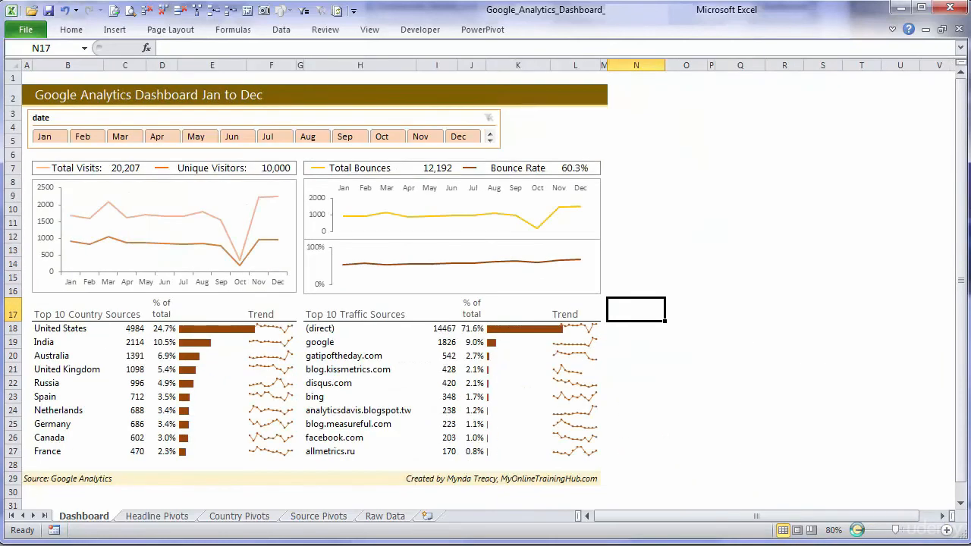
{"action": "left_click", "coordinate": [667, 205]}
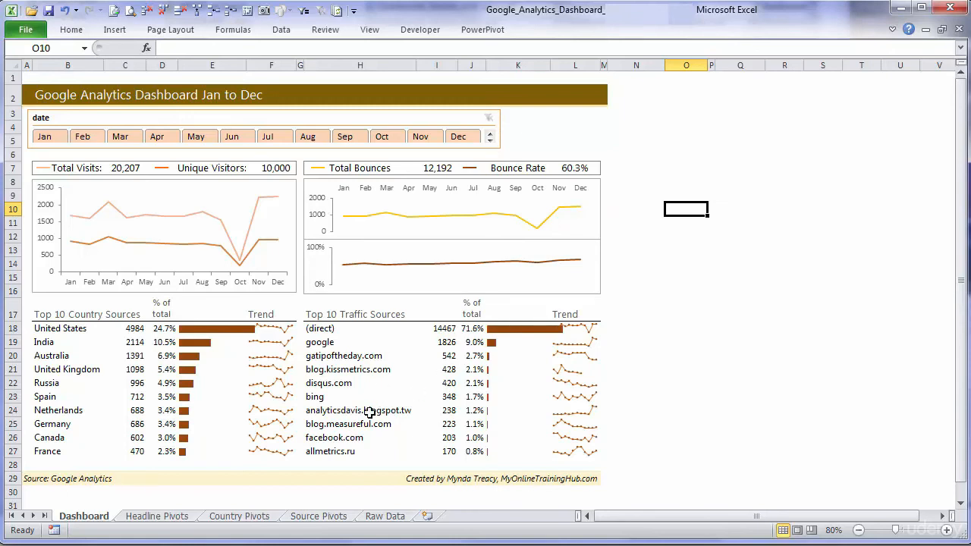
Examine the source note and author credit in the row 29 footer, and return the zoom to 100%
{"action": "left_click", "coordinate": [49, 481]}
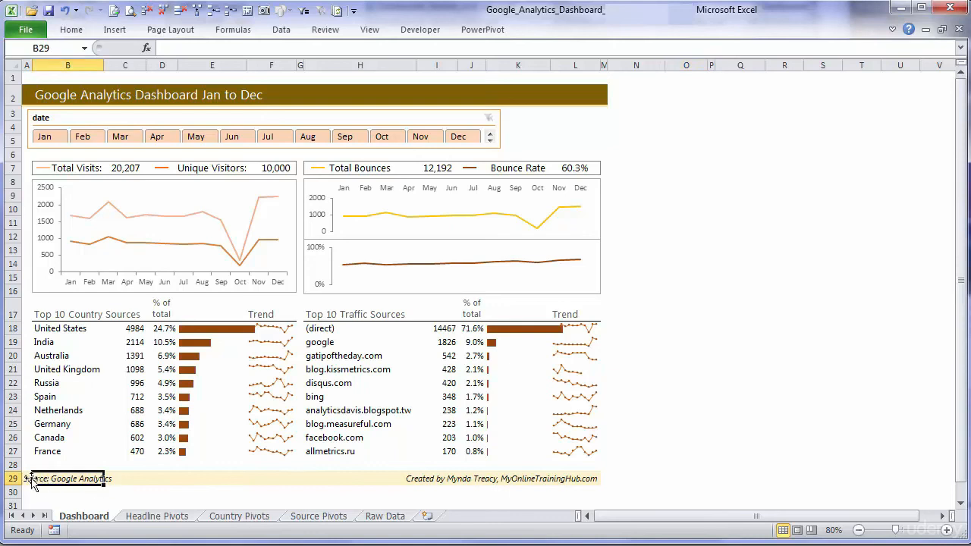
{"action": "left_click", "coordinate": [413, 486]}
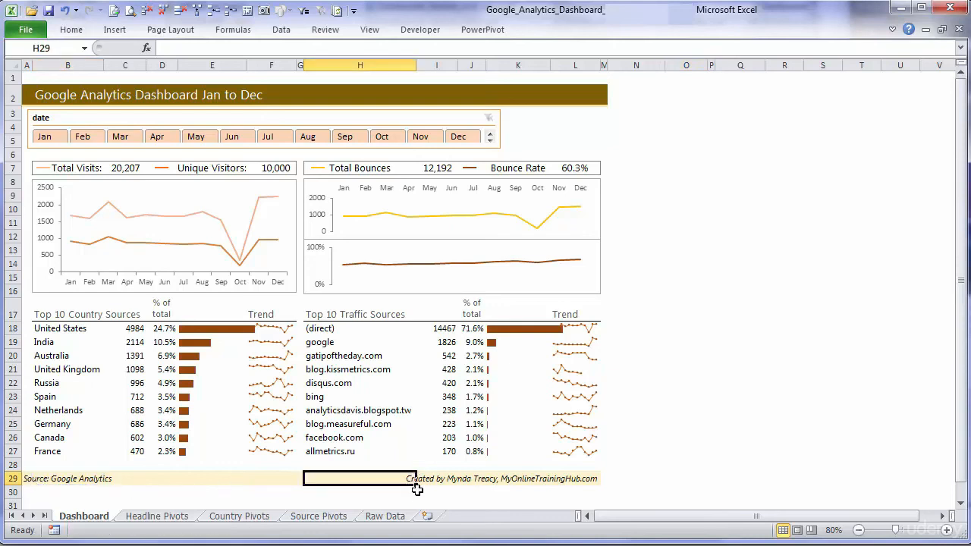
{"action": "left_click", "coordinate": [418, 499]}
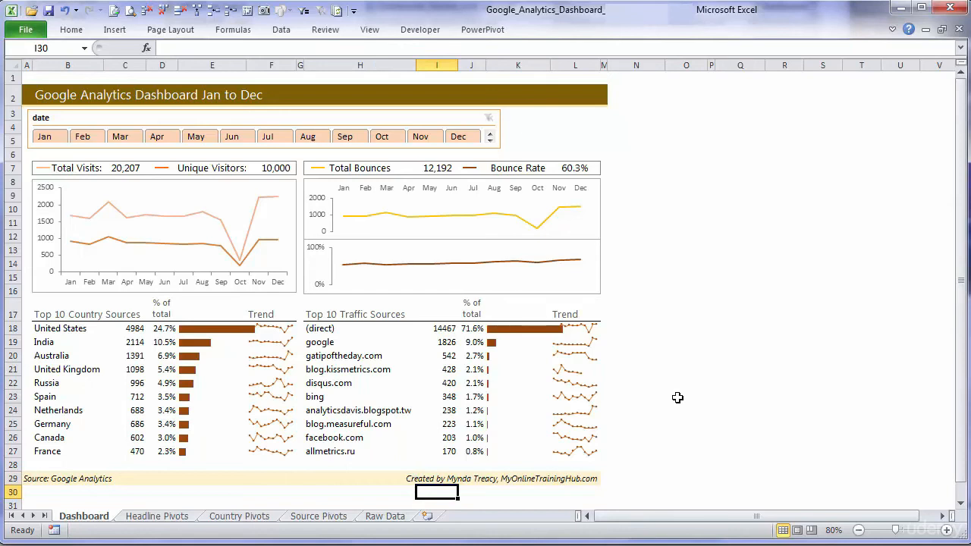
{"action": "left_click", "coordinate": [592, 481]}
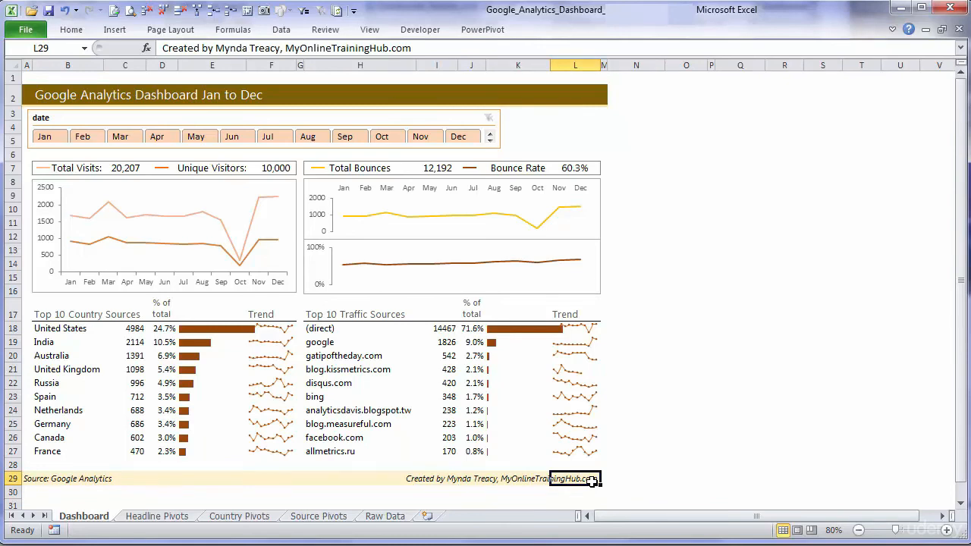
{"action": "key", "text": "Right"}
{"action": "key", "text": "Right"}
{"action": "scroll", "coordinate": [563, 309], "scroll_direction": "down", "scroll_amount": 2}
{"action": "scroll", "coordinate": [563, 309], "scroll_direction": "up", "scroll_amount": 2}
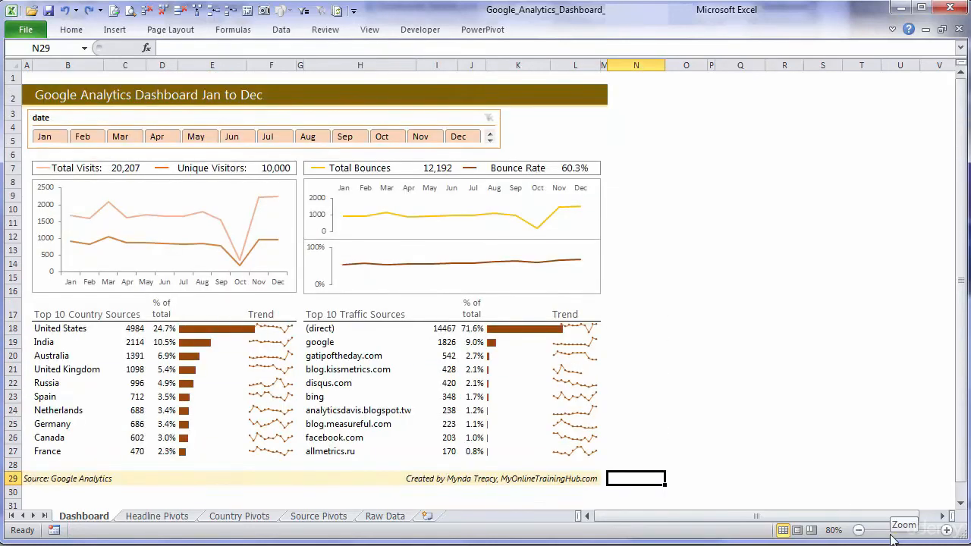
{"action": "left_click", "coordinate": [946, 530]}
{"action": "left_click", "coordinate": [947, 531]}
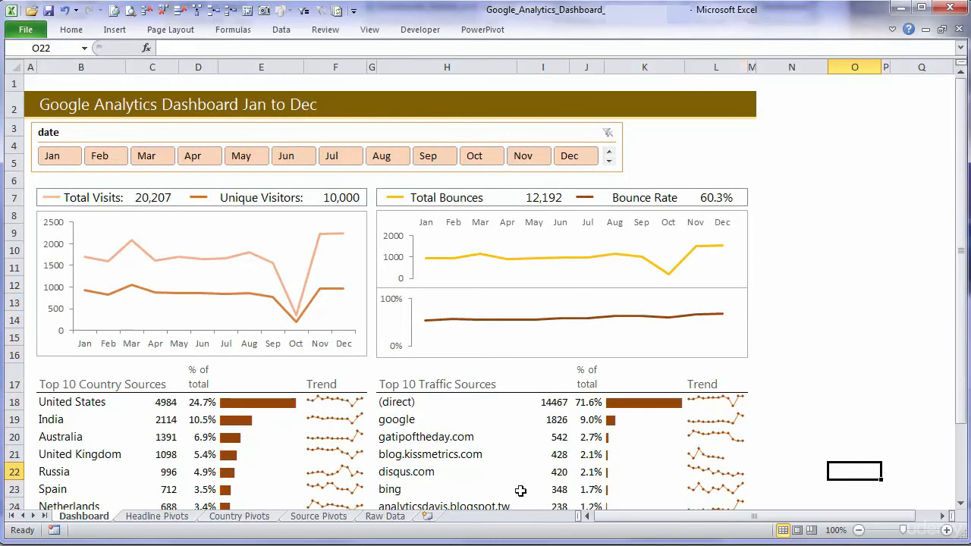
Move the Raw Data table's records dated 1/07/2014 onward, rows 5400 to 10001, into A1 of a new worksheet
{"action": "left_click", "coordinate": [384, 516]}
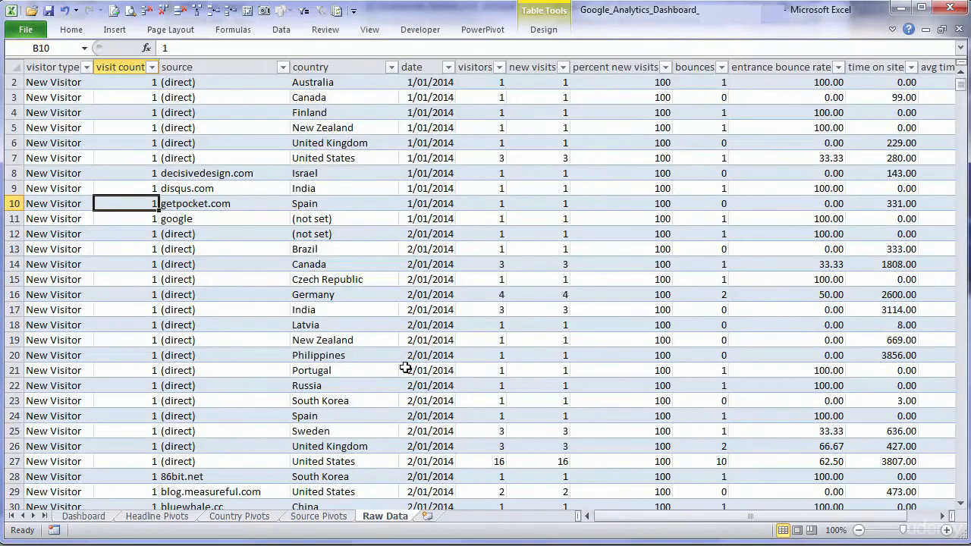
{"action": "key", "text": "ctrl+Home"}
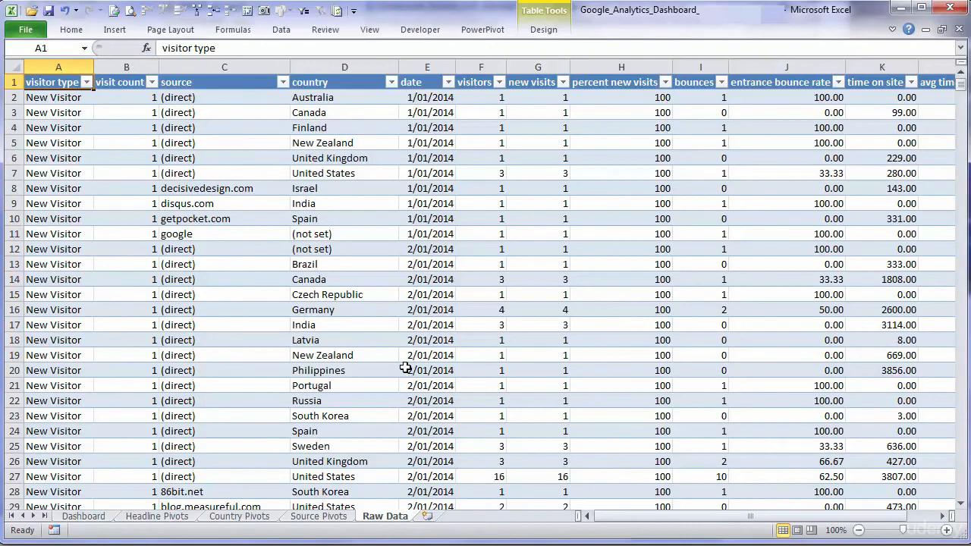
{"action": "key", "text": "Page_Down"}
{"action": "key", "text": "Page_Down"}
{"action": "key", "text": "Page_Down"}
{"action": "key", "text": "Page_Down"}
{"action": "key", "text": "Page_Down"}
{"action": "key", "text": "Page_Down"}
{"action": "key", "text": "Page_Down"}
{"action": "key", "text": "Page_Down"}
{"action": "key", "text": "Page_Down"}
{"action": "key", "text": "Page_Down"}
{"action": "key", "text": "Page_Down"}
{"action": "key", "text": "Page_Down"}
{"action": "key", "text": "Page_Down"}
{"action": "key", "text": "Page_Down"}
{"action": "key", "text": "Page_Down"}
{"action": "key", "text": "Page_Down"}
{"action": "key", "text": "Page_Down"}
{"action": "key", "text": "Page_Down"}
{"action": "key", "text": "Page_Down"}
{"action": "key", "text": "Page_Down"}
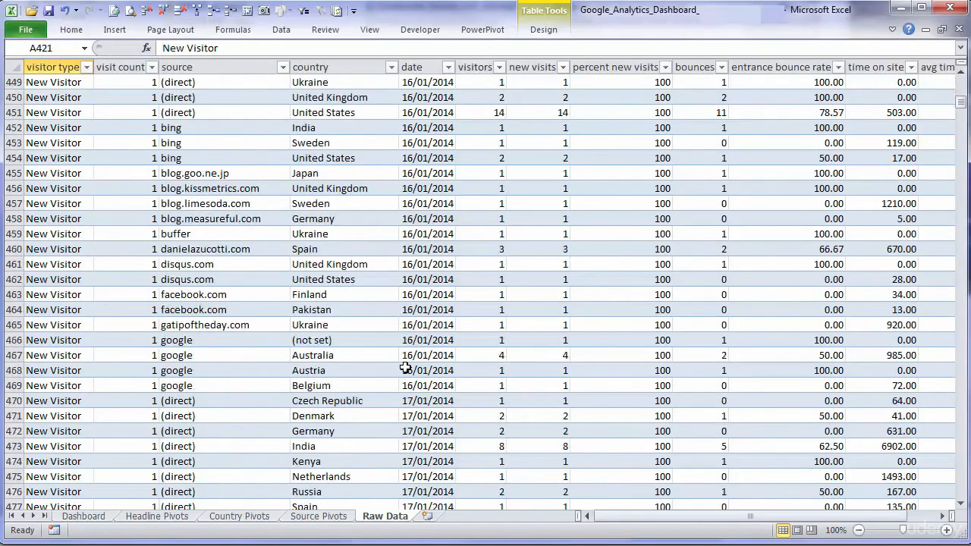
{"action": "key", "text": "Page_Down"}
{"action": "key", "text": "Page_Down"}
{"action": "key", "text": "Page_Down"}
{"action": "key", "text": "Page_Down"}
{"action": "key", "text": "Page_Down"}
{"action": "key", "text": "Page_Down"}
{"action": "key", "text": "Page_Down"}
{"action": "key", "text": "Page_Down"}
{"action": "key", "text": "Page_Down"}
{"action": "key", "text": "Page_Down"}
{"action": "key", "text": "Page_Down"}
{"action": "key", "text": "Page_Down"}
{"action": "key", "text": "Page_Down"}
{"action": "key", "text": "Page_Down"}
{"action": "key", "text": "Page_Down"}
{"action": "key", "text": "Page_Down"}
{"action": "key", "text": "Page_Down"}
{"action": "key", "text": "Page_Down"}
{"action": "key", "text": "Page_Down"}
{"action": "key", "text": "Page_Down"}
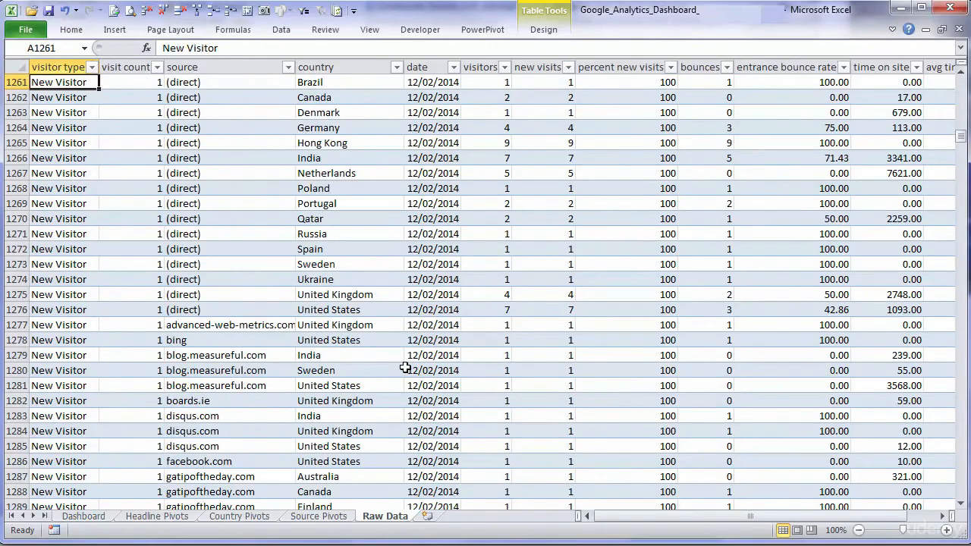
{"action": "key", "text": "Page_Down"}
{"action": "key", "text": "Page_Down"}
{"action": "key", "text": "Page_Down"}
{"action": "key", "text": "Page_Down"}
{"action": "key", "text": "Page_Down"}
{"action": "key", "text": "Page_Down"}
{"action": "key", "text": "Page_Down"}
{"action": "key", "text": "Page_Down"}
{"action": "key", "text": "Page_Down"}
{"action": "key", "text": "Page_Down"}
{"action": "key", "text": "Page_Down"}
{"action": "key", "text": "Page_Down"}
{"action": "key", "text": "Page_Down"}
{"action": "key", "text": "Page_Down"}
{"action": "key", "text": "Page_Down"}
{"action": "key", "text": "Page_Down"}
{"action": "key", "text": "Page_Down"}
{"action": "key", "text": "Page_Down"}
{"action": "key", "text": "Page_Down"}
{"action": "key", "text": "Page_Down"}
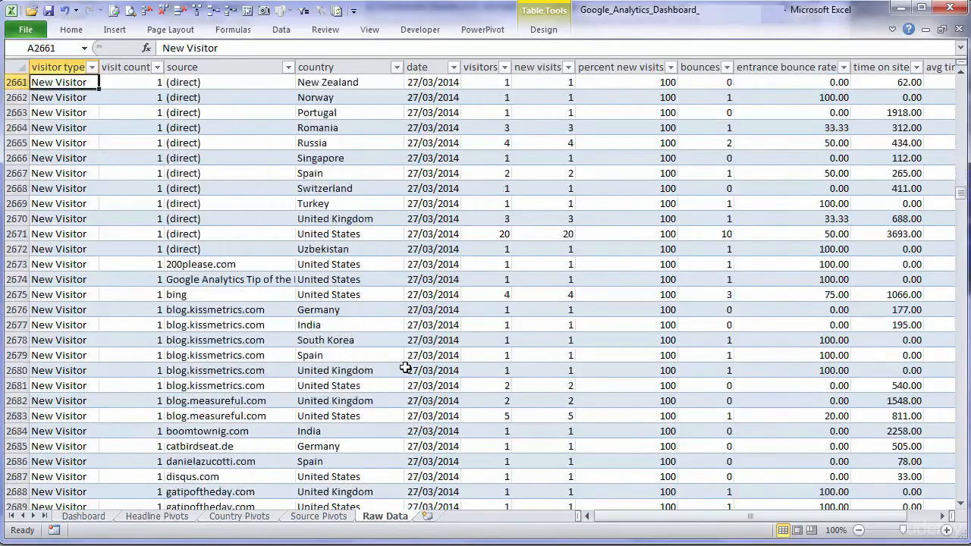
{"action": "key", "text": "Page_Down"}
{"action": "key", "text": "Page_Down"}
{"action": "key", "text": "Page_Down"}
{"action": "key", "text": "Page_Down"}
{"action": "key", "text": "Page_Down"}
{"action": "key", "text": "Page_Down"}
{"action": "key", "text": "Page_Down"}
{"action": "key", "text": "Page_Down"}
{"action": "key", "text": "Page_Down"}
{"action": "key", "text": "Page_Down"}
{"action": "key", "text": "Page_Down"}
{"action": "key", "text": "Page_Down"}
{"action": "key", "text": "Page_Down"}
{"action": "key", "text": "Page_Down"}
{"action": "key", "text": "Page_Down"}
{"action": "key", "text": "Page_Down"}
{"action": "key", "text": "Page_Down"}
{"action": "key", "text": "Page_Down"}
{"action": "key", "text": "Page_Down"}
{"action": "key", "text": "Page_Down"}
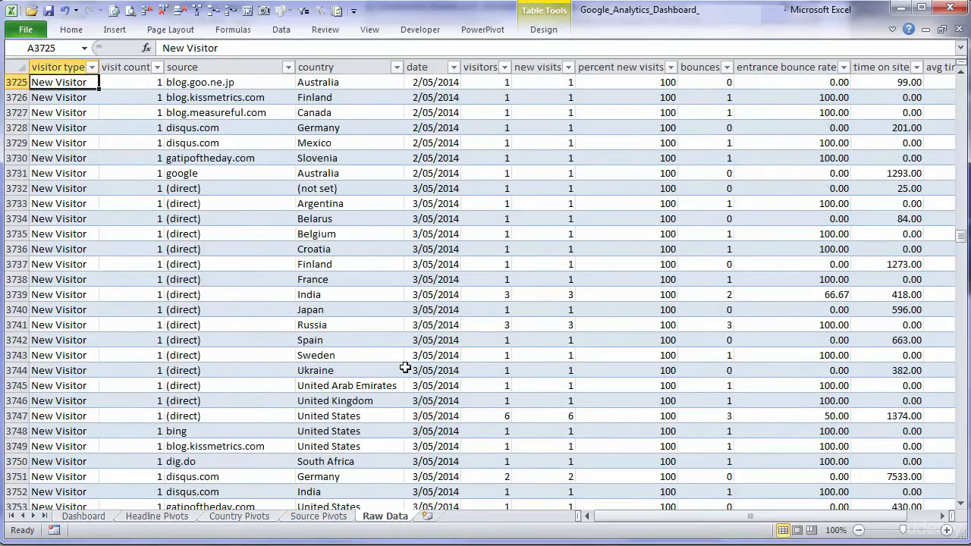
{"action": "key", "text": "Page_Down"}
{"action": "key", "text": "Page_Down"}
{"action": "key", "text": "Page_Down"}
{"action": "key", "text": "Page_Down"}
{"action": "key", "text": "Page_Down"}
{"action": "key", "text": "Page_Down"}
{"action": "key", "text": "Page_Down"}
{"action": "key", "text": "Page_Down"}
{"action": "key", "text": "Page_Down"}
{"action": "key", "text": "Page_Down"}
{"action": "key", "text": "Page_Down"}
{"action": "key", "text": "Page_Down"}
{"action": "key", "text": "Page_Down"}
{"action": "key", "text": "Page_Down"}
{"action": "key", "text": "Page_Down"}
{"action": "key", "text": "Page_Down"}
{"action": "key", "text": "Page_Down"}
{"action": "key", "text": "Page_Down"}
{"action": "key", "text": "Page_Down"}
{"action": "key", "text": "Page_Down"}
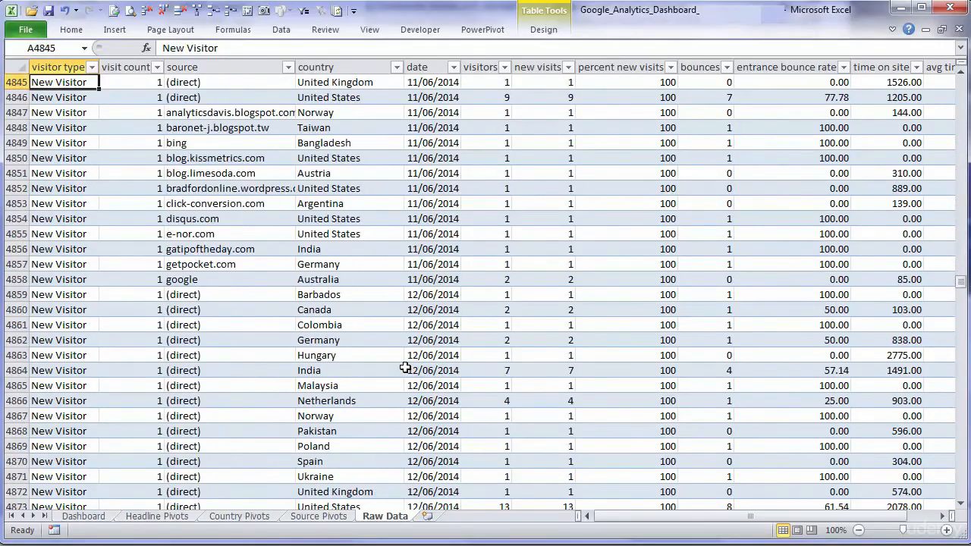
{"action": "key", "text": "Page_Down"}
{"action": "key", "text": "Up"}
{"action": "key", "text": "Up"}
{"action": "key", "text": "Up"}
{"action": "key", "text": "Up"}
{"action": "key", "text": "Up"}
{"action": "key", "text": "Up"}
{"action": "key", "text": "Up"}
{"action": "key", "text": "Down"}
{"action": "key", "text": "Down"}
{"action": "key", "text": "End"}
{"action": "key", "text": "shift+Down"}
{"action": "key", "text": "ctrl+shift+Right"}
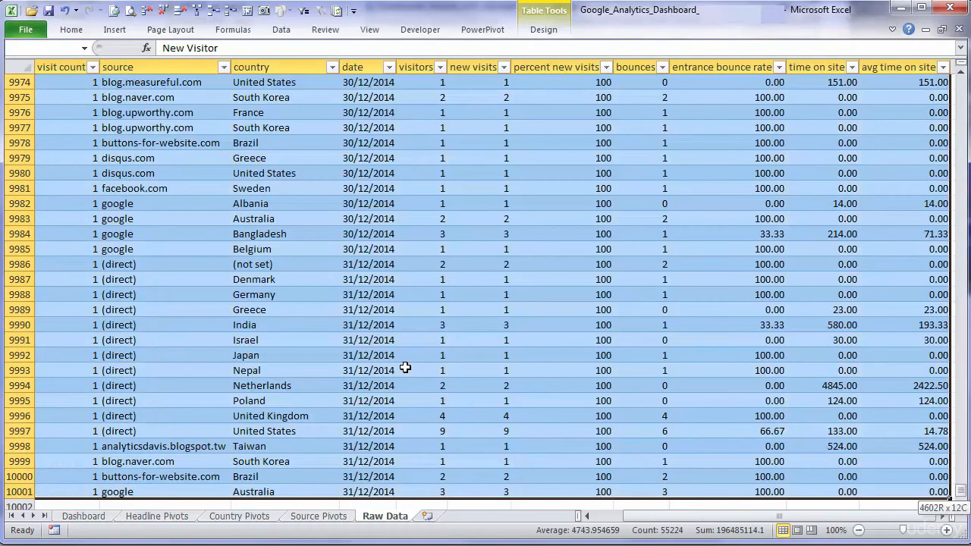
{"action": "key", "text": "ctrl+c"}
{"action": "key", "text": "ctrl+BackSpace"}
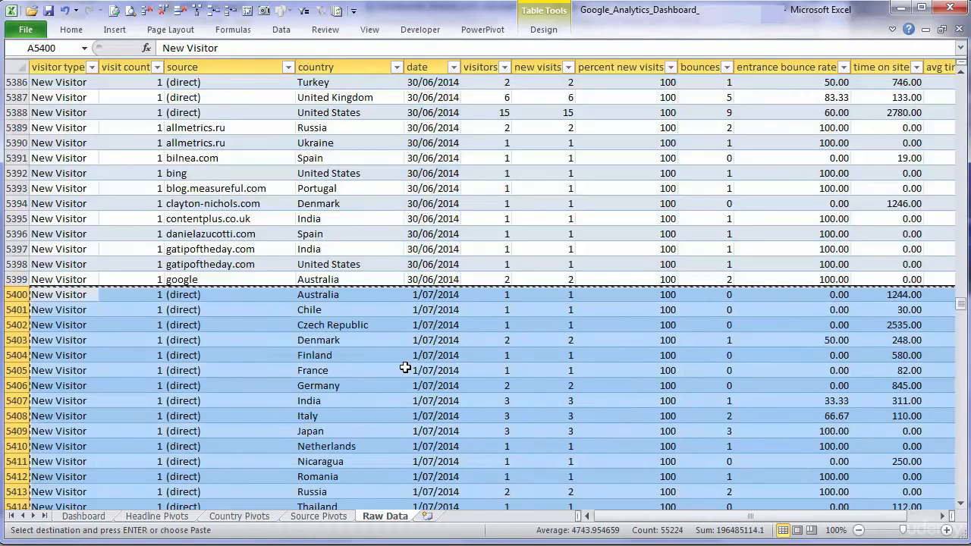
{"action": "left_click", "coordinate": [427, 516]}
{"action": "key", "text": "Return"}
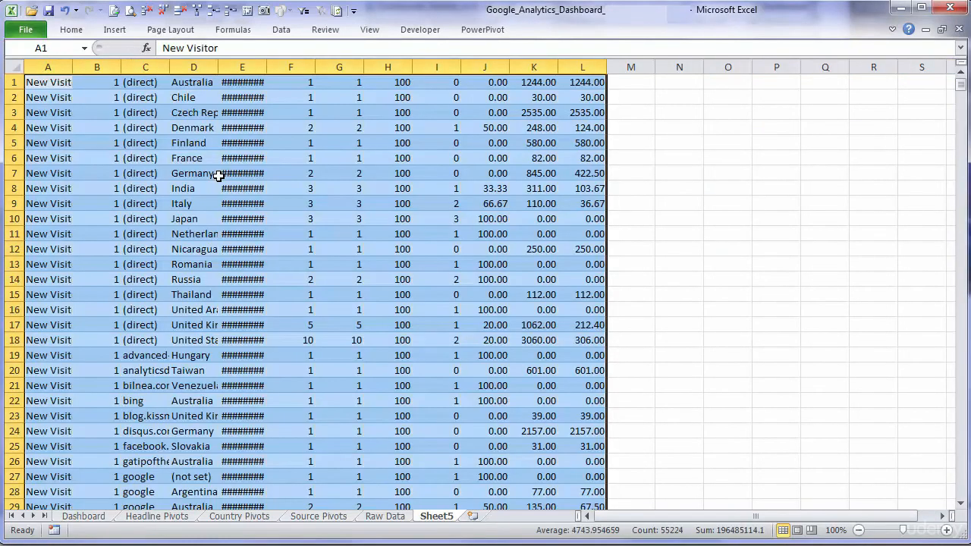
Examine the lower corner of the table on the Raw Data sheet to see how far its range extends, and return to A1
{"action": "key", "text": "ctrl+Page_Up"}
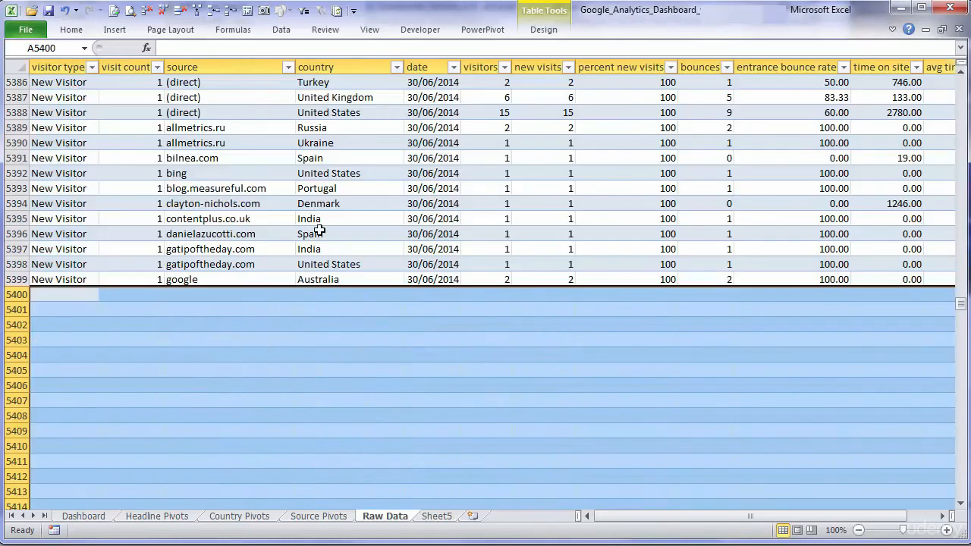
{"action": "key", "text": "ctrl+End"}
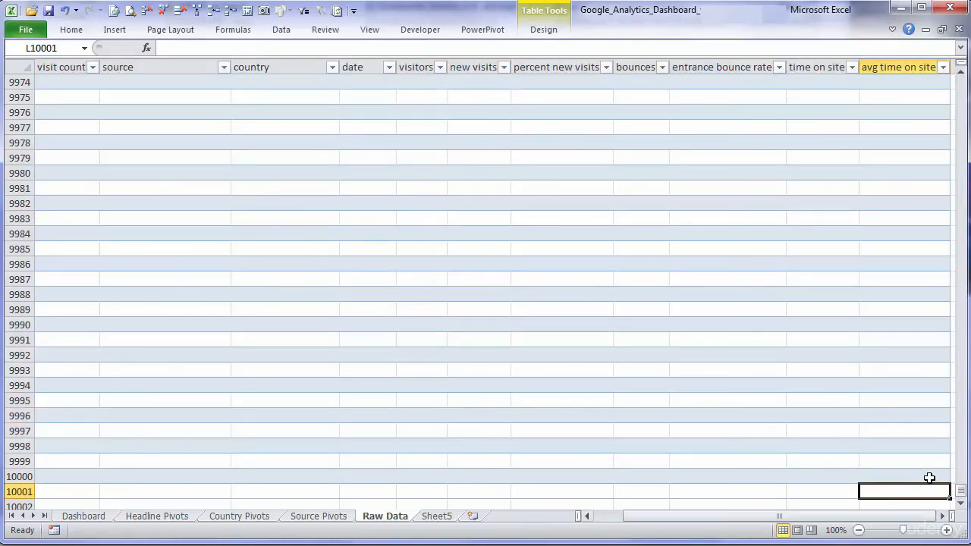
{"action": "key", "text": "Down"}
{"action": "key", "text": "Right"}
{"action": "key", "text": "Down"}
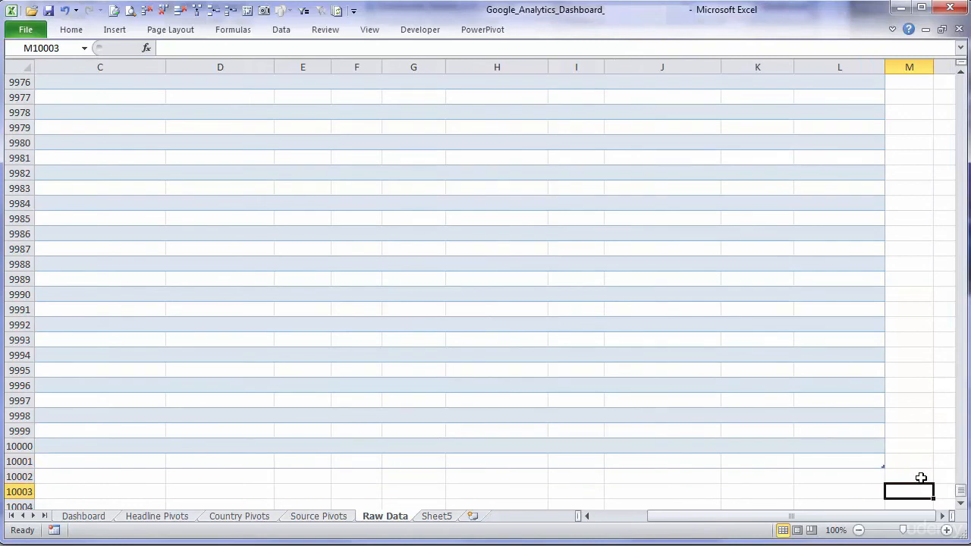
{"action": "left_click", "coordinate": [864, 463]}
{"action": "key", "text": "ctrl+Home"}
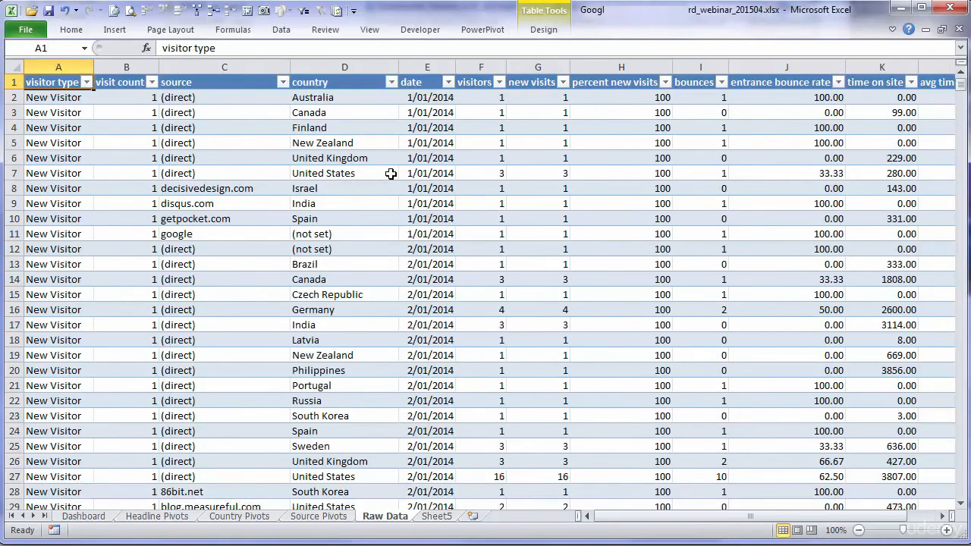
Resize the Raw Data table to the range $A$1:$L$5399
{"action": "left_click", "coordinate": [544, 31]}
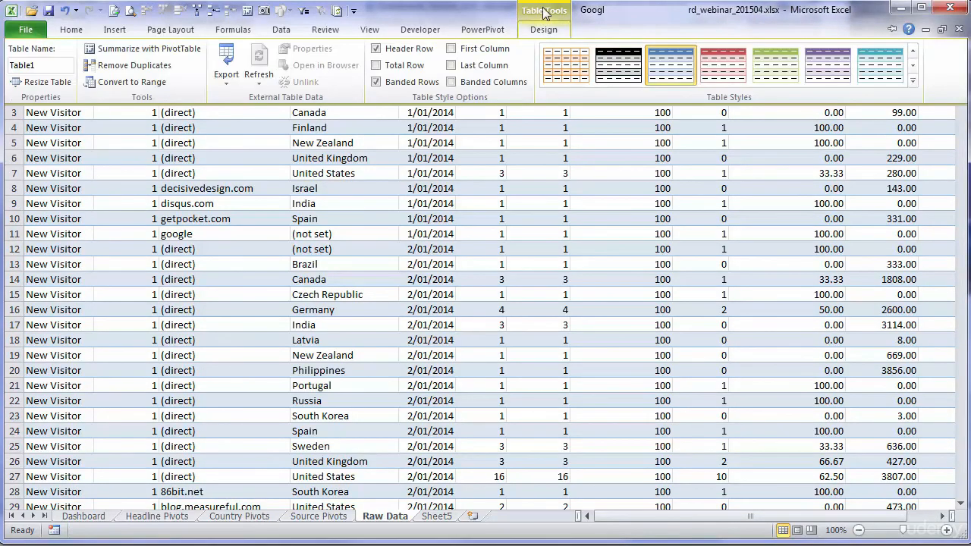
{"action": "left_click", "coordinate": [42, 81]}
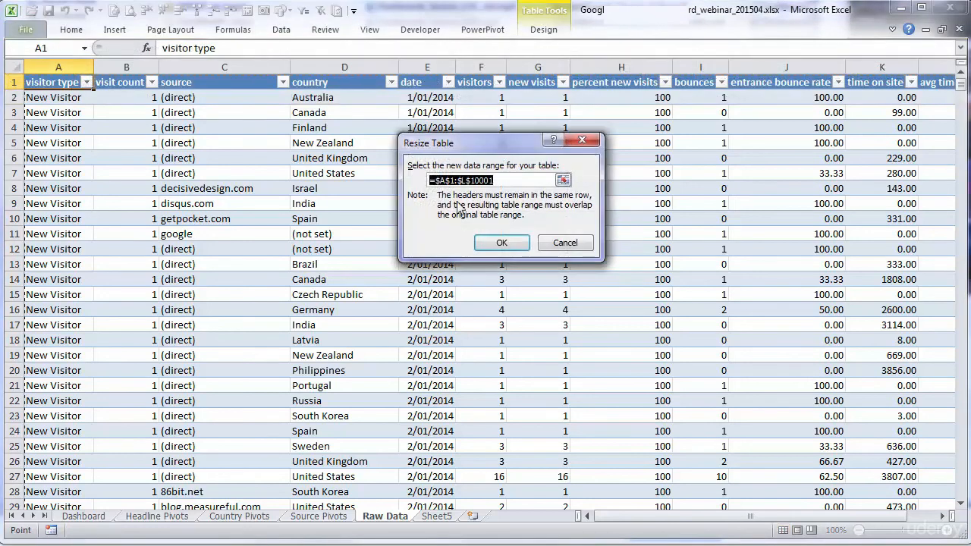
{"action": "double_click", "coordinate": [511, 182]}
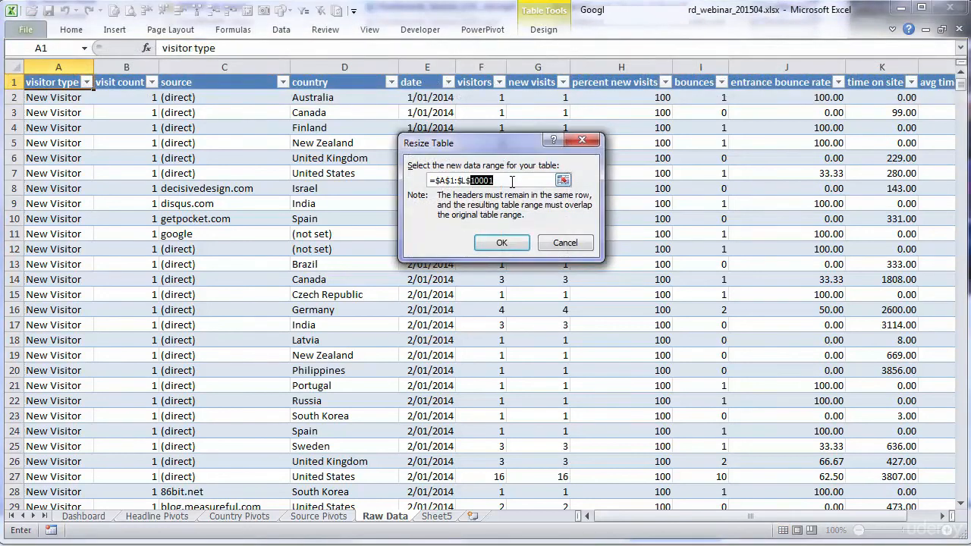
{"action": "type", "text": "5399"}
{"action": "left_click", "coordinate": [501, 243]}
Examine the new lower edge of the Raw Data table and its corner marker
{"action": "key", "text": "ctrl+End"}
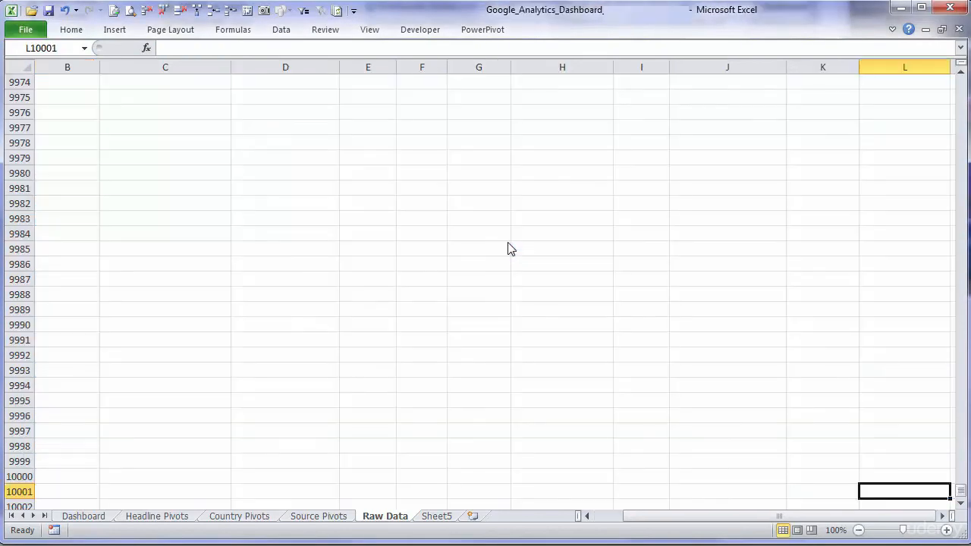
{"action": "key", "text": "ctrl+Up"}
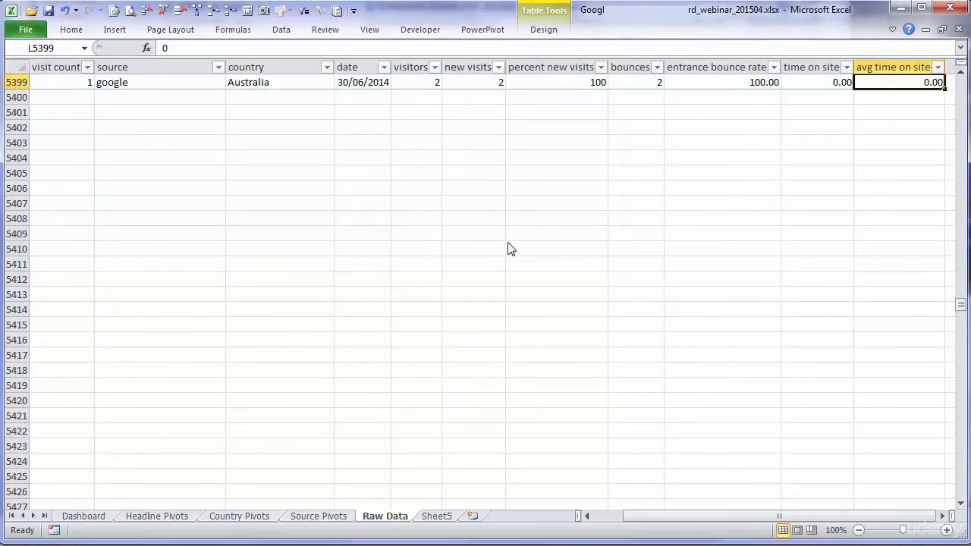
{"action": "key", "text": "Down"}
{"action": "key", "text": "Down"}
{"action": "key", "text": "Right"}
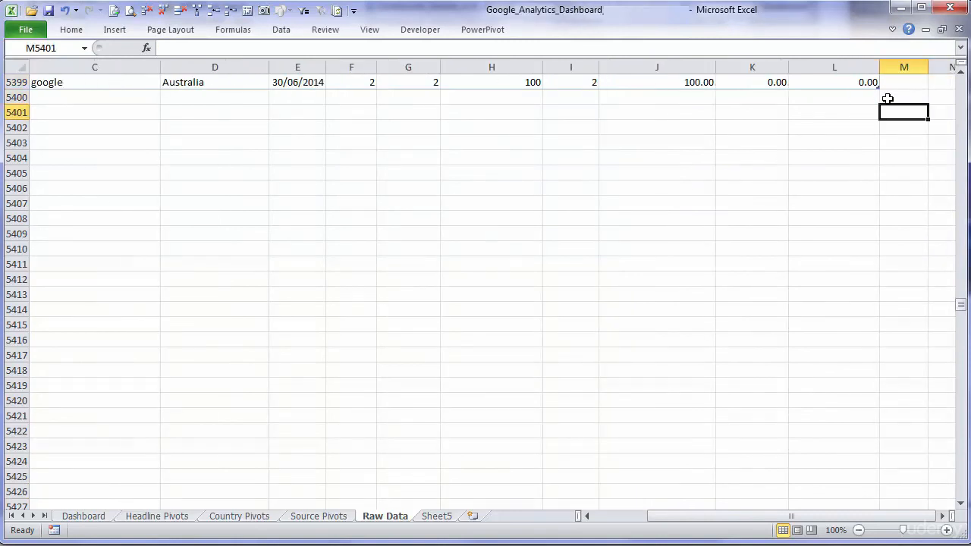
{"action": "scroll", "coordinate": [888, 99], "scroll_direction": "up", "scroll_amount": 1}
{"action": "left_click", "coordinate": [862, 127]}
{"action": "left_click", "coordinate": [836, 155]}
{"action": "left_click", "coordinate": [178, 129]}
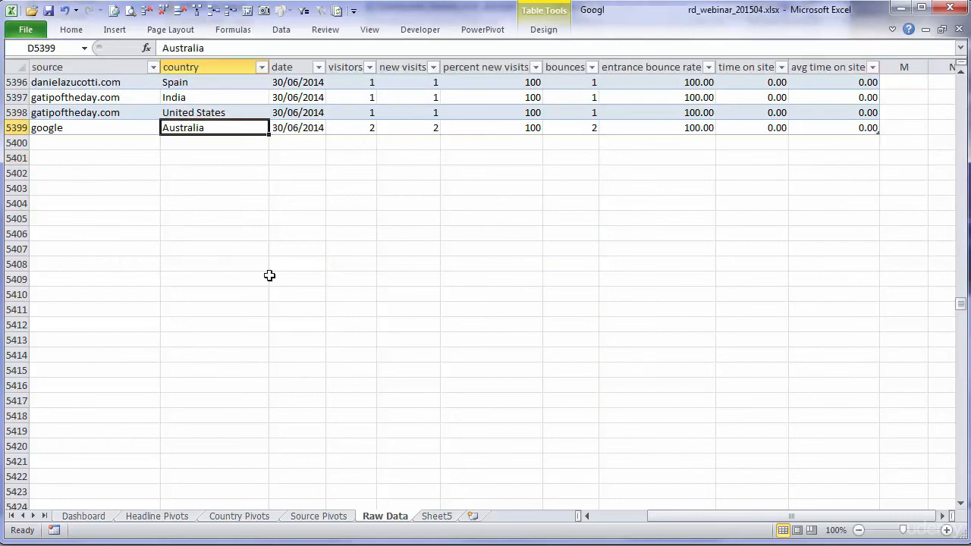
Refresh all data connections and pivot tables from the Dashboard sheet
{"action": "key", "text": "ctrl+Home"}
{"action": "key", "text": "ctrl+Page_Up"}
{"action": "key", "text": "ctrl+Page_Up"}
{"action": "key", "text": "ctrl+Page_Up"}
{"action": "key", "text": "ctrl+Page_Up"}
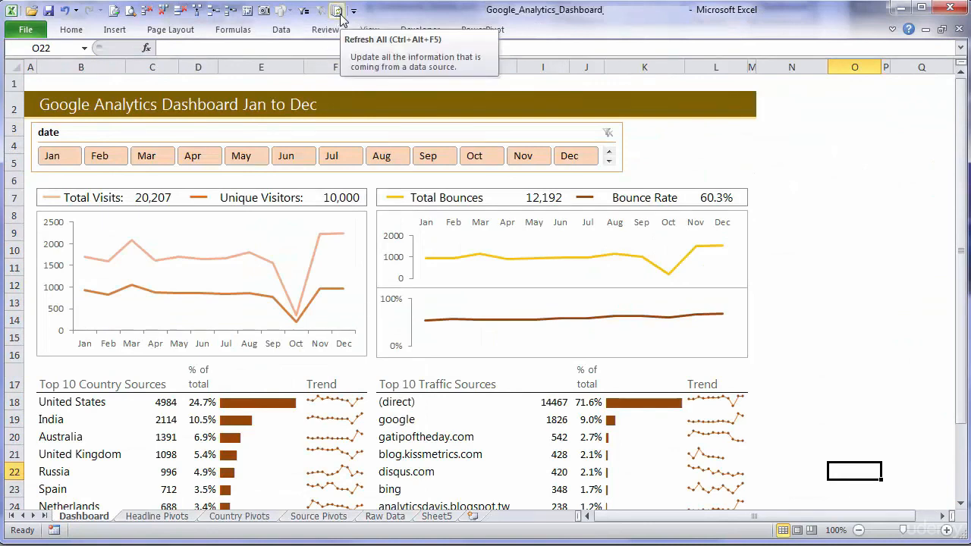
{"action": "left_click", "coordinate": [281, 34]}
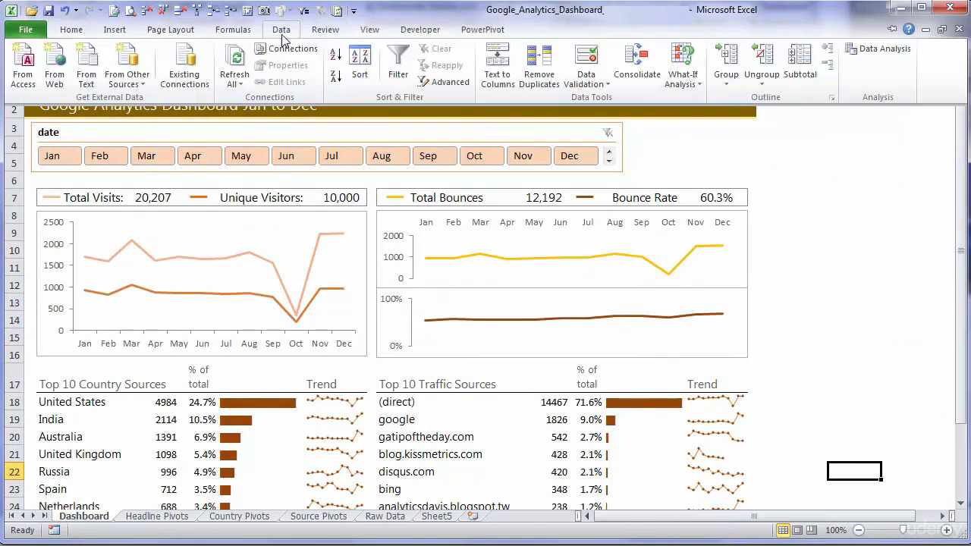
{"action": "left_click", "coordinate": [237, 66]}
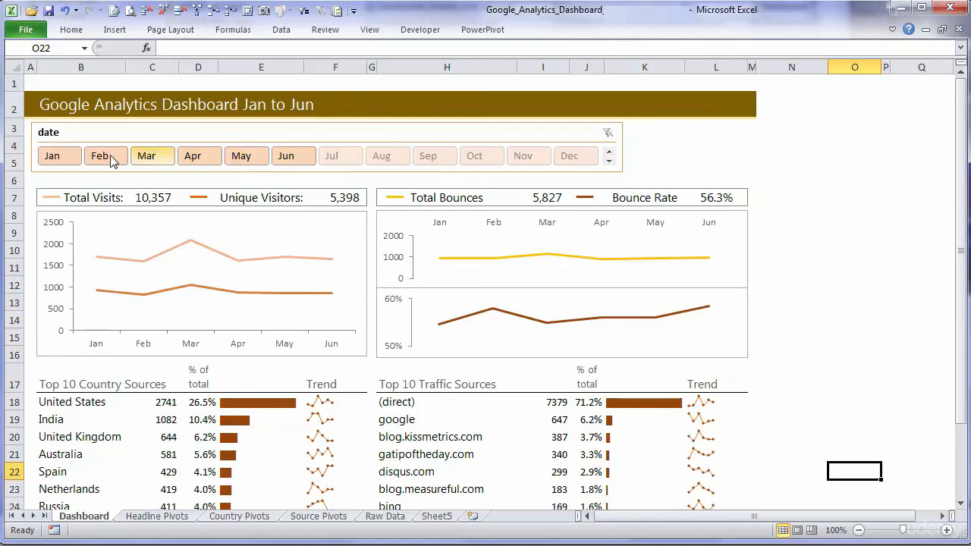
Limit the date slicer to Jan to Jun, test the Jul selection while inspecting the formula in C18, and restore Jan to Jun
{"action": "left_click_drag", "start_coordinate": [78, 156], "coordinate": [138, 162]}
{"action": "left_click_drag", "start_coordinate": [70, 161], "coordinate": [281, 159]}
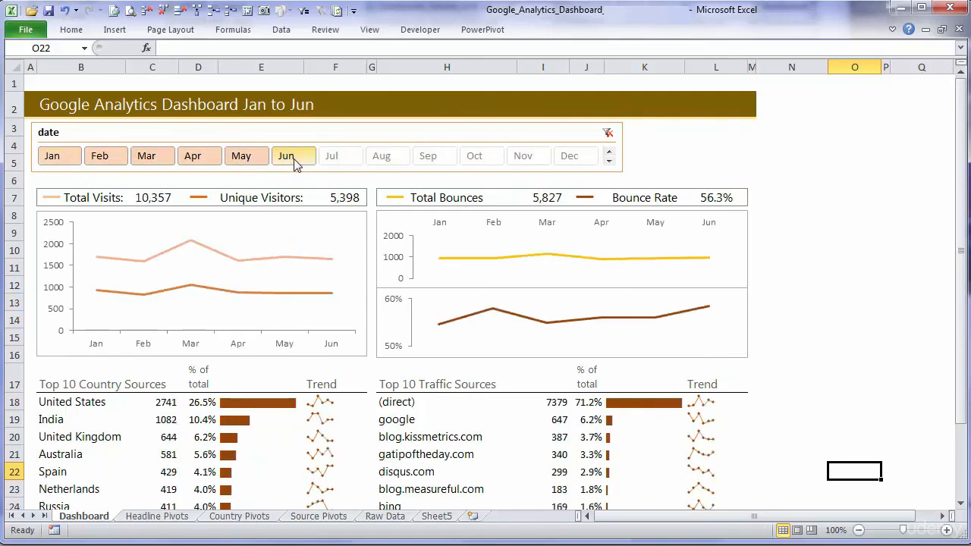
{"action": "left_click", "coordinate": [334, 157]}
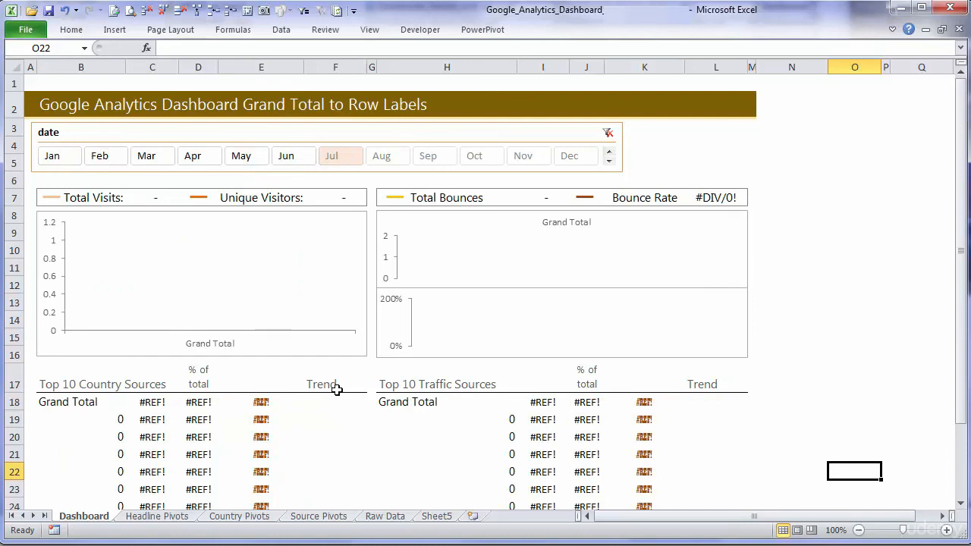
{"action": "left_click", "coordinate": [151, 402]}
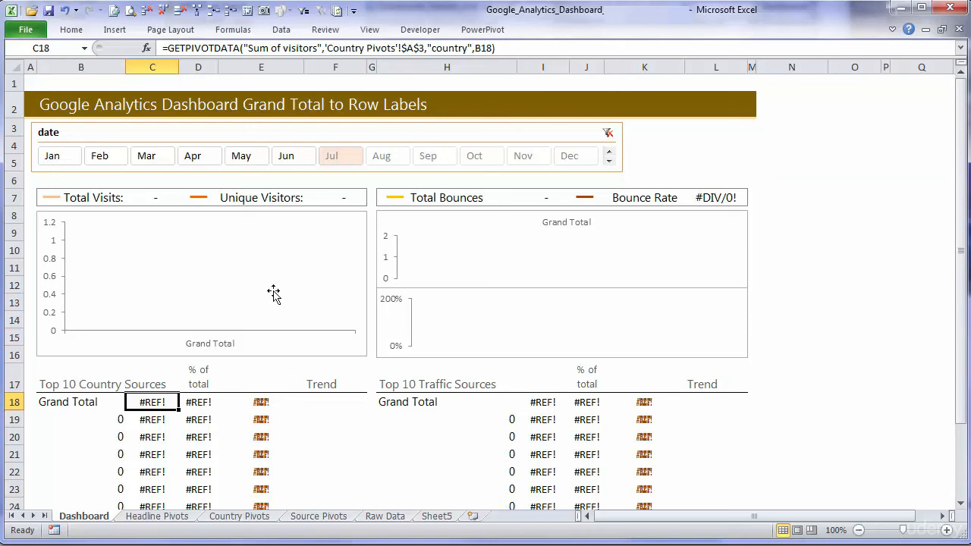
{"action": "left_click_drag", "start_coordinate": [45, 158], "coordinate": [280, 159]}
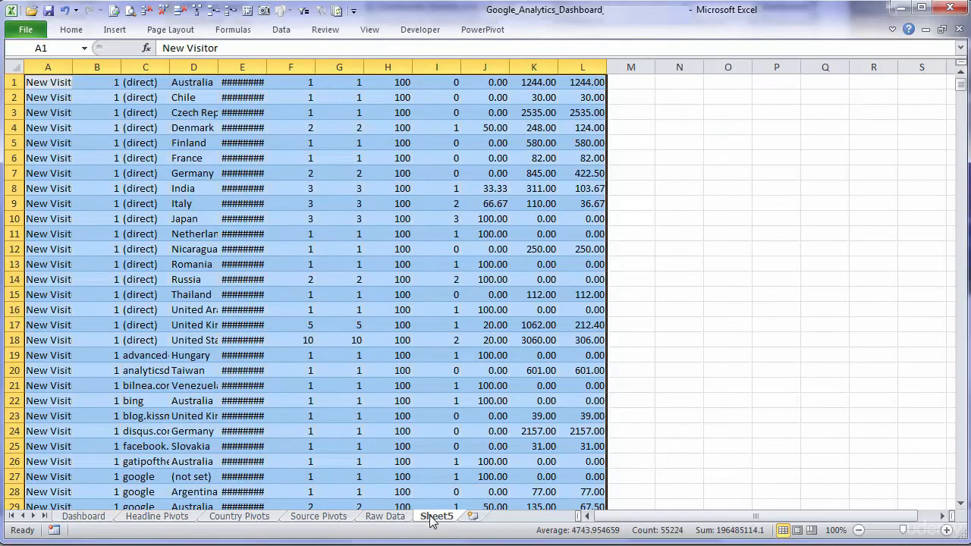
Autofit the date column E on Sheet5
{"action": "left_click", "coordinate": [436, 517]}
{"action": "key", "text": "ctrl+Home"}
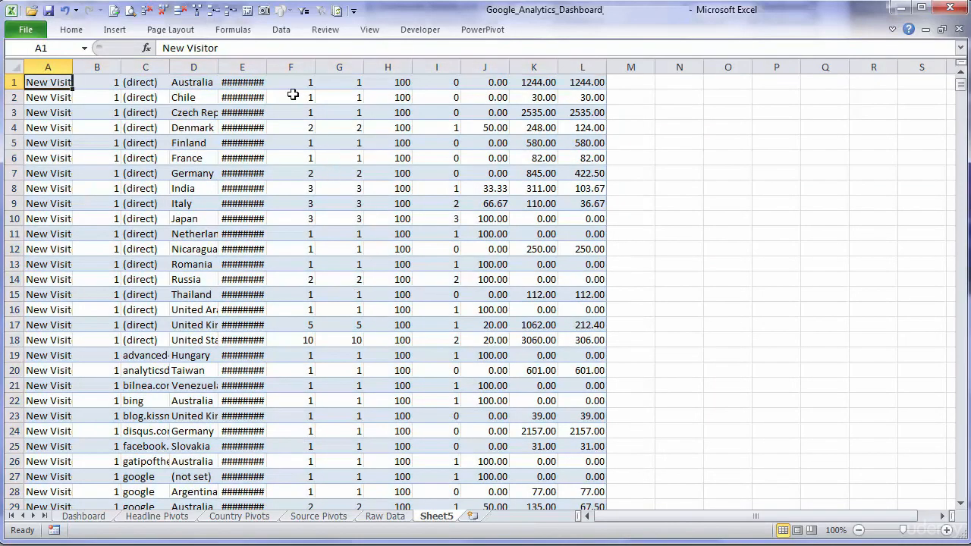
{"action": "double_click", "coordinate": [267, 66]}
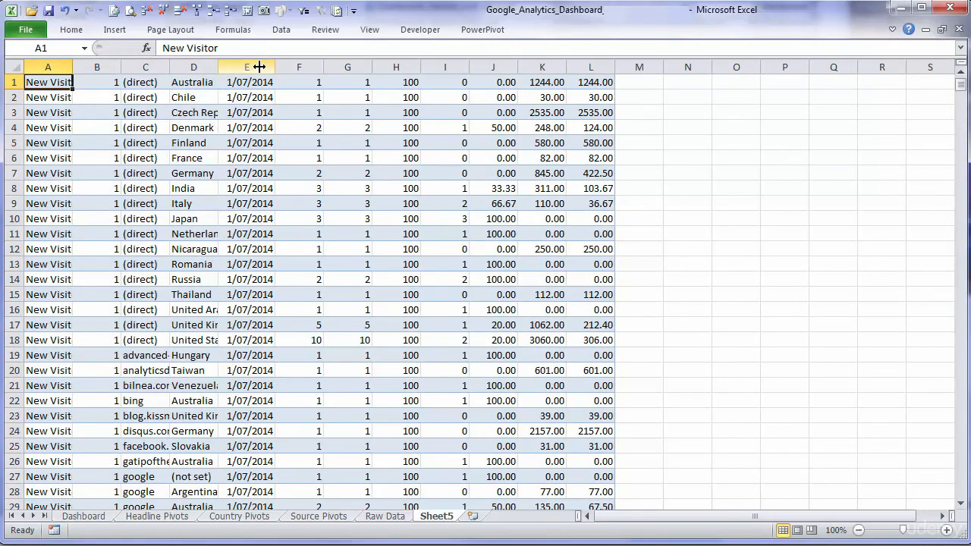
Copy the July 2014 records from rows 1 to 840 of Sheet5 into A5400, directly below the Raw Data table
{"action": "key", "text": "shift+Down"}
{"action": "key", "text": "shift+Down"}
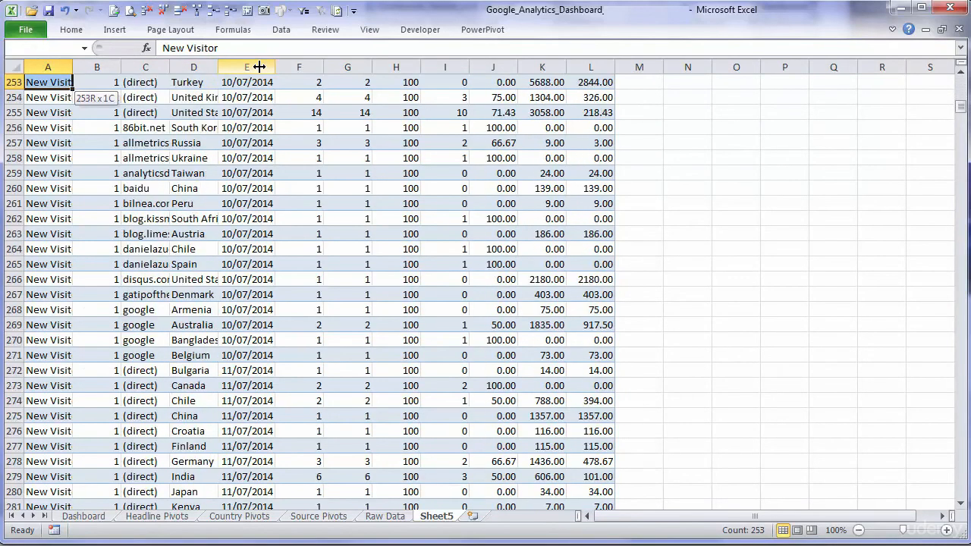
{"action": "key", "text": "shift+Down"}
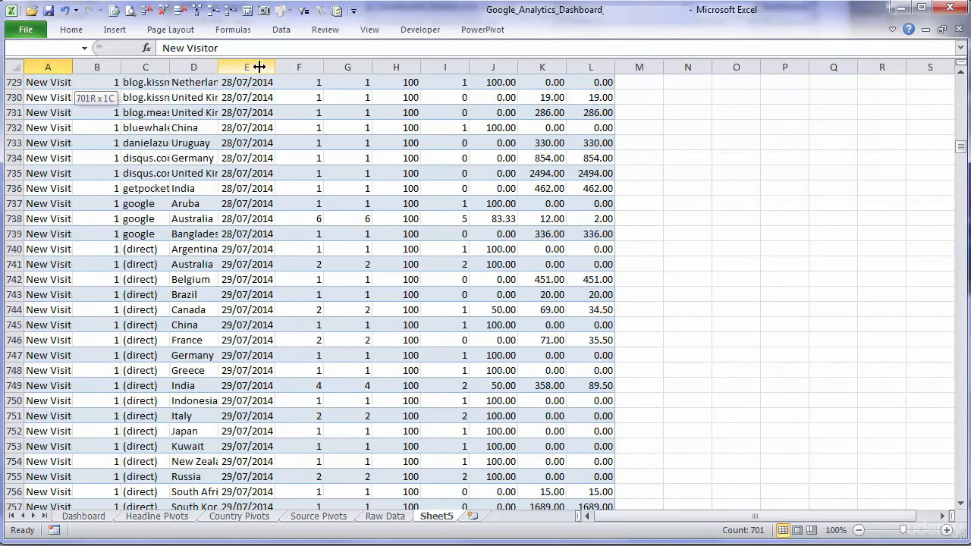
{"action": "key", "text": "shift+Down"}
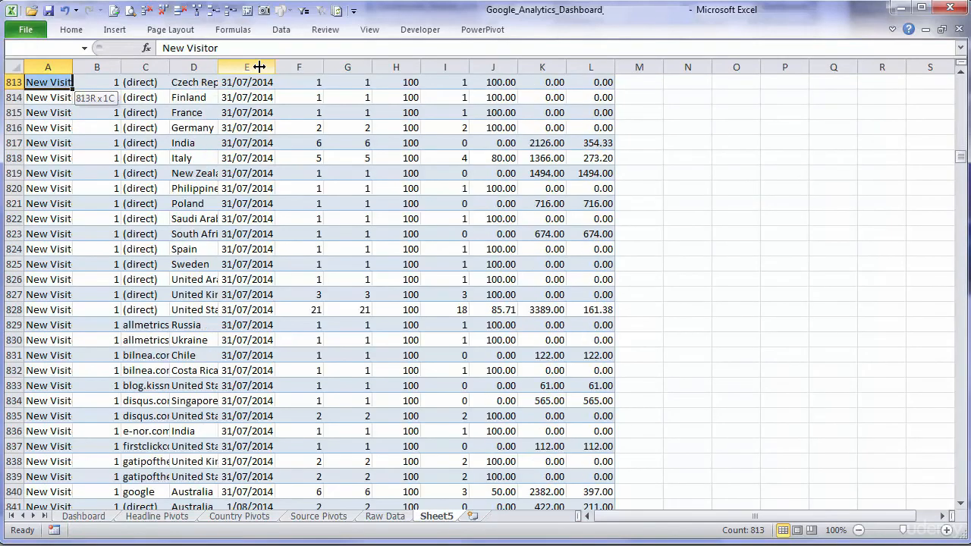
{"action": "key", "text": "shift+Down"}
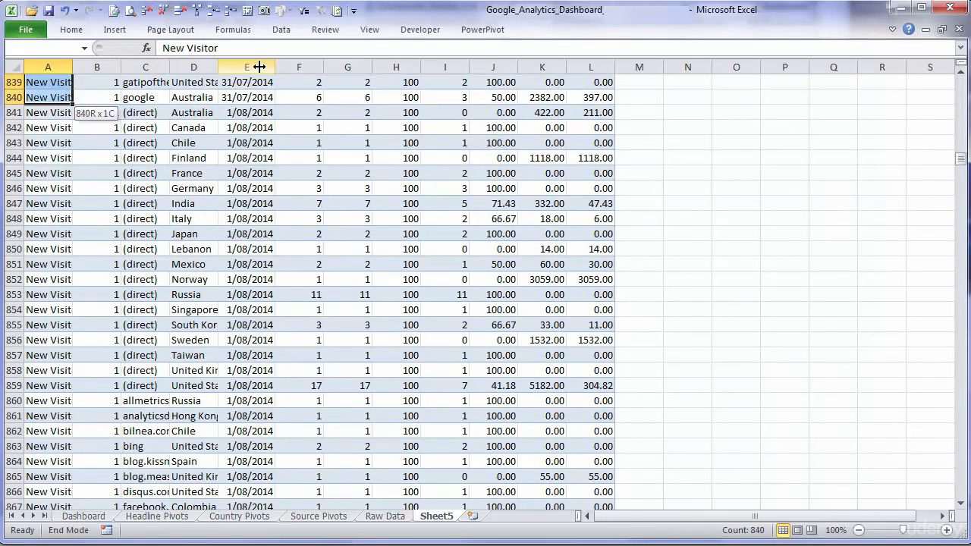
{"action": "key", "text": "ctrl+shift+Right"}
{"action": "key", "text": "ctrl+c"}
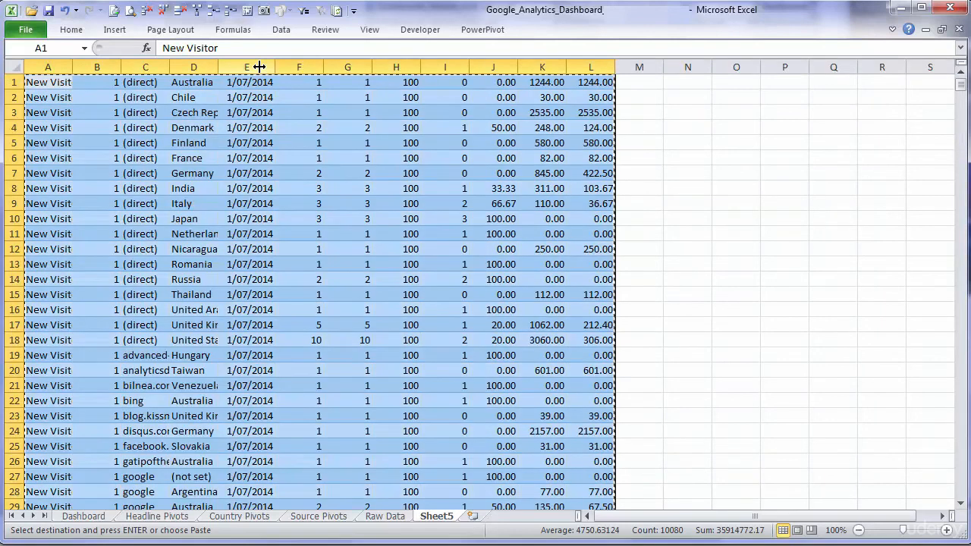
{"action": "key", "text": "ctrl+Page_Up"}
{"action": "key", "text": "ctrl+Down"}
{"action": "key", "text": "Down"}
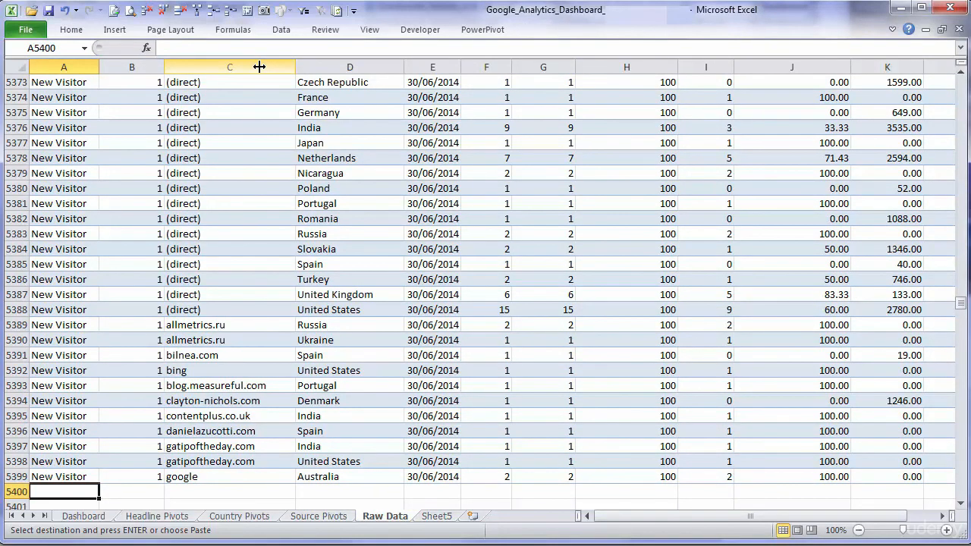
{"action": "key", "text": "Return"}
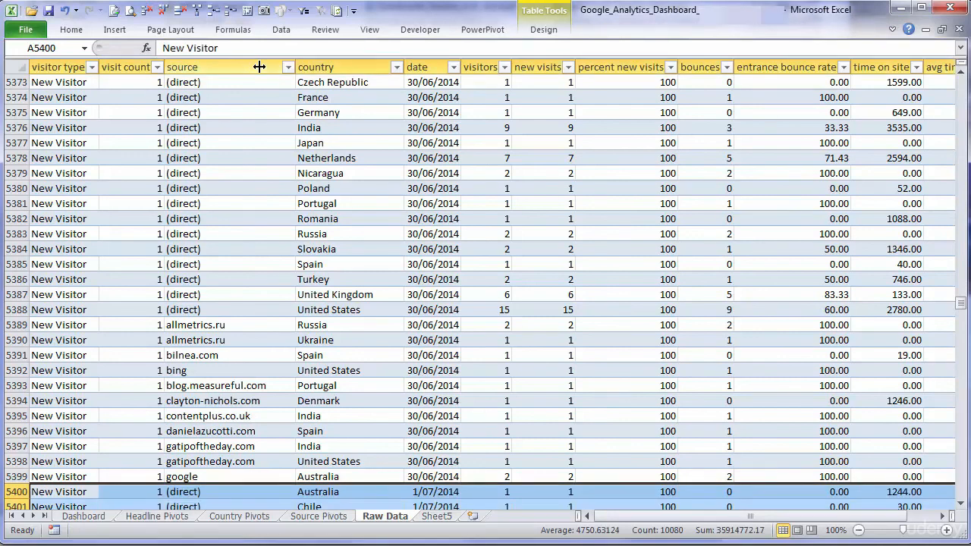
Examine the last row and corner marker of the Raw Data table after the pasted July records
{"action": "key", "text": "shift+BackSpace"}
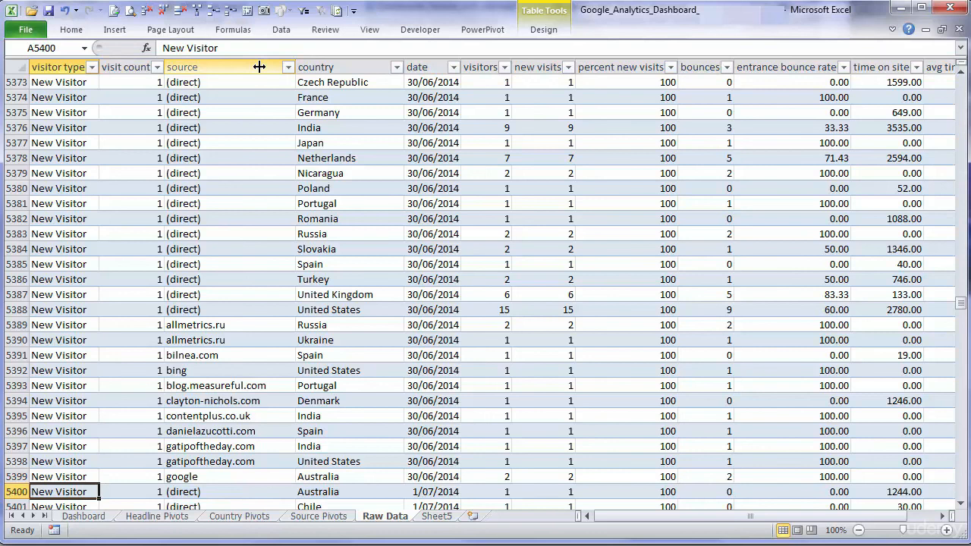
{"action": "key", "text": "ctrl+Down"}
{"action": "key", "text": "ctrl+Right"}
{"action": "key", "text": "Right"}
{"action": "key", "text": "Down"}
{"action": "key", "text": "Down"}
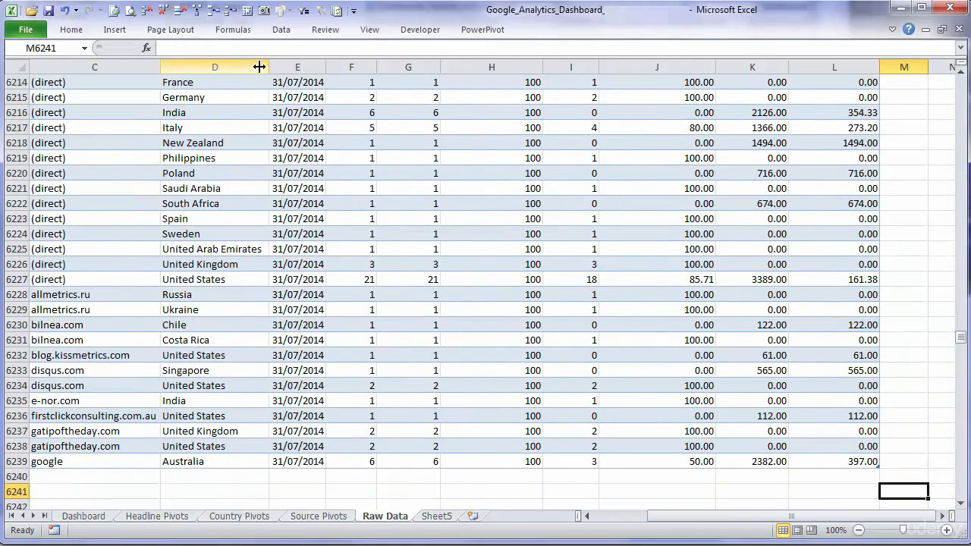
{"action": "key", "text": "Left"}
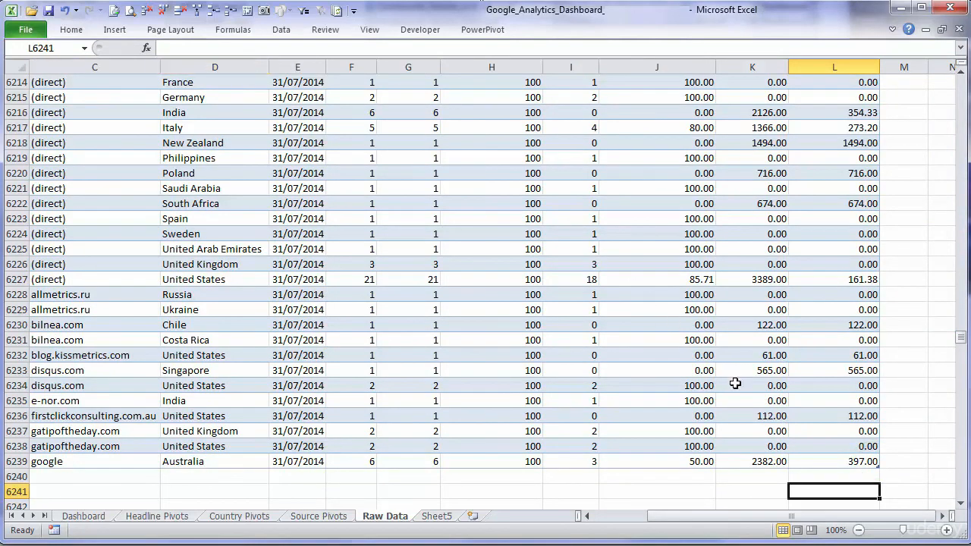
{"action": "left_click", "coordinate": [849, 463]}
Check the range that Table1 refers to in the Name Manager, and return to the Dashboard sheet
{"action": "left_click", "coordinate": [112, 30]}
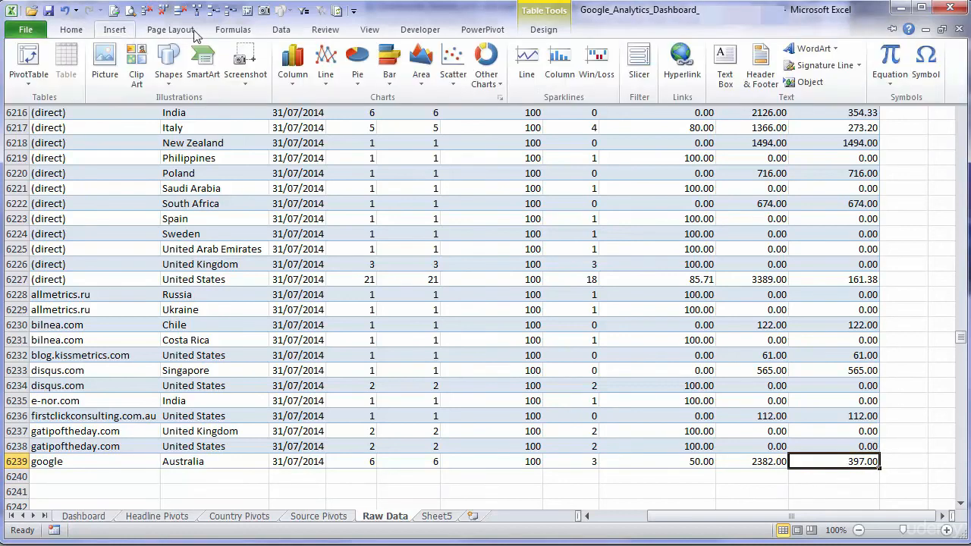
{"action": "left_click", "coordinate": [232, 31]}
{"action": "left_click", "coordinate": [419, 70]}
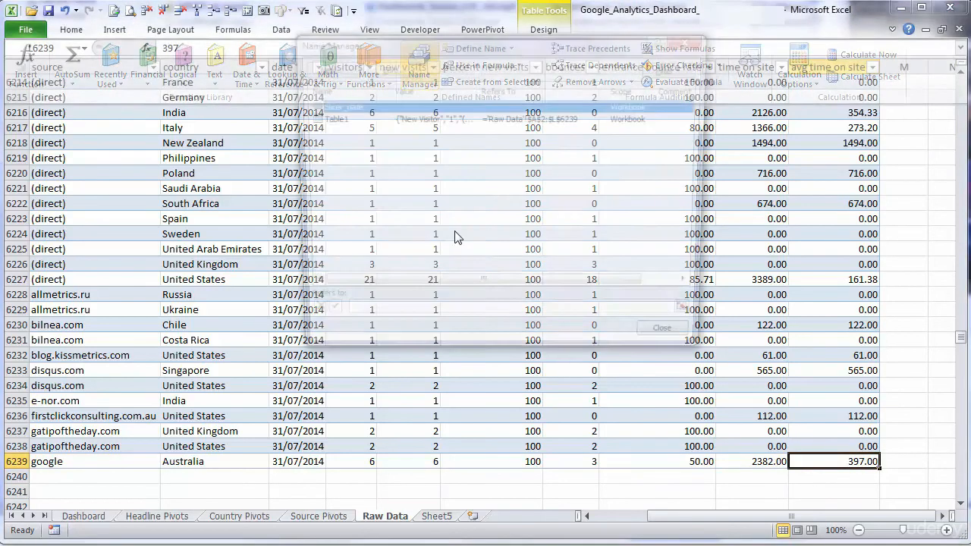
{"action": "left_click", "coordinate": [372, 119]}
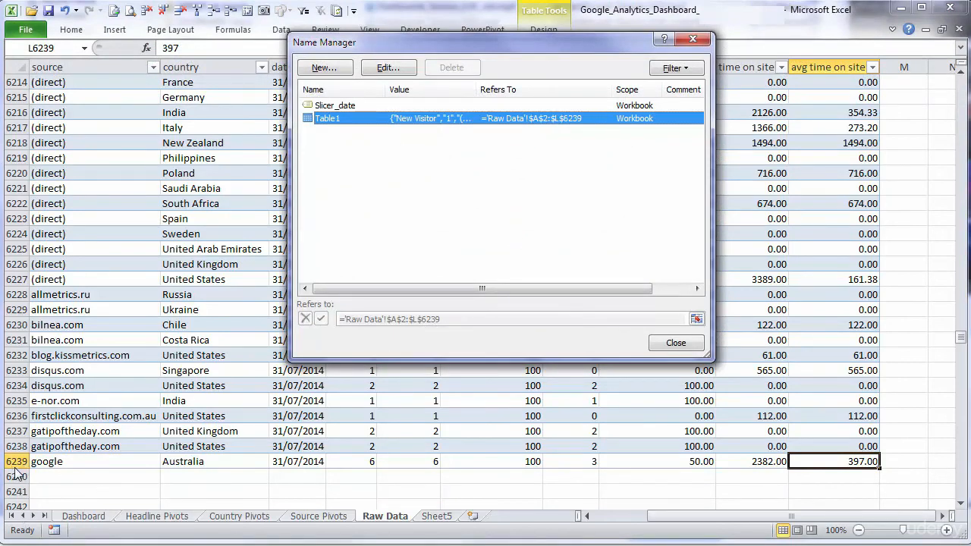
{"action": "left_click", "coordinate": [677, 345]}
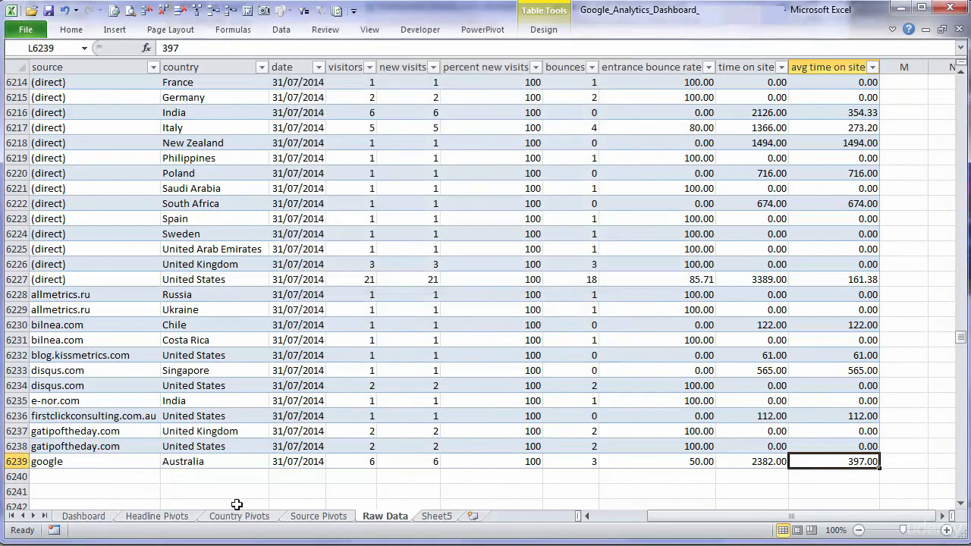
{"action": "left_click", "coordinate": [88, 517]}
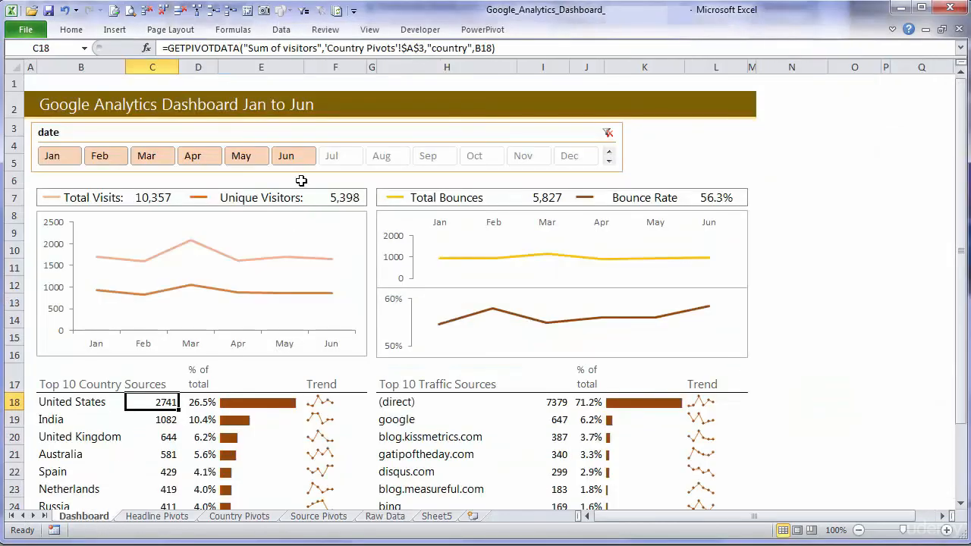
Refresh all the pivots and add Jul to the months selected in the Dashboard's date slicer
{"action": "left_click", "coordinate": [337, 11]}
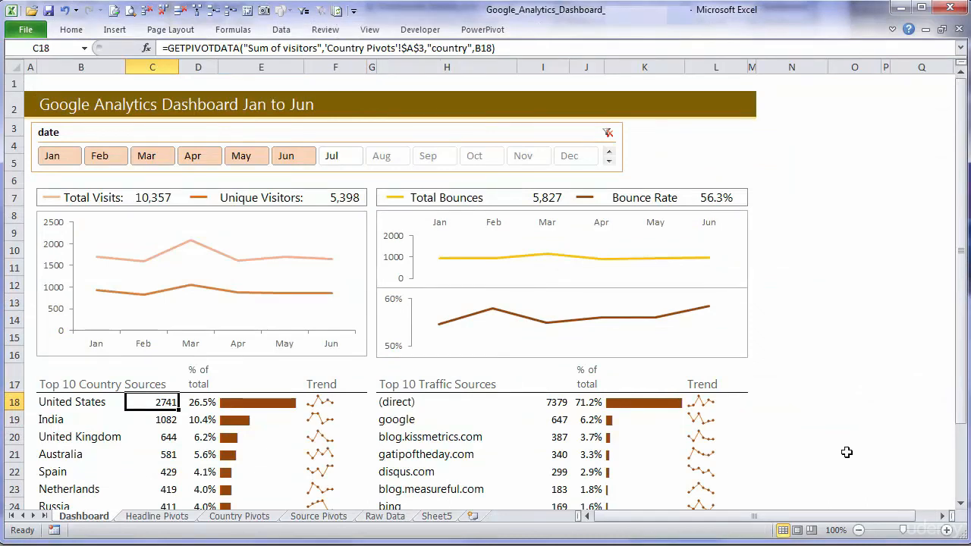
{"action": "left_click", "coordinate": [336, 159], "text": "ctrl"}
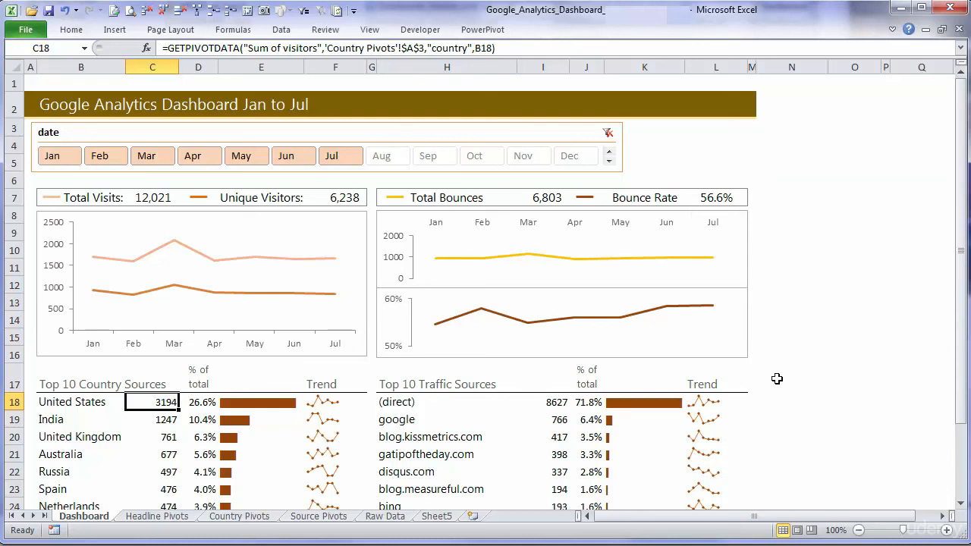
Copy the August to December 2014 records in A841:L4602 of Sheet5
{"action": "left_click", "coordinate": [438, 516]}
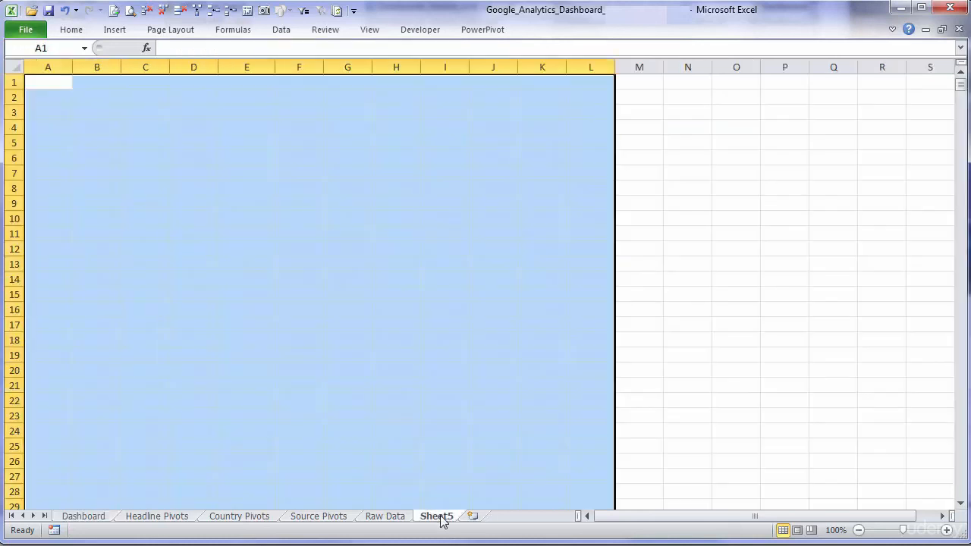
{"action": "key", "text": "ctrl+Down"}
{"action": "key", "text": "ctrl+shift+Right"}
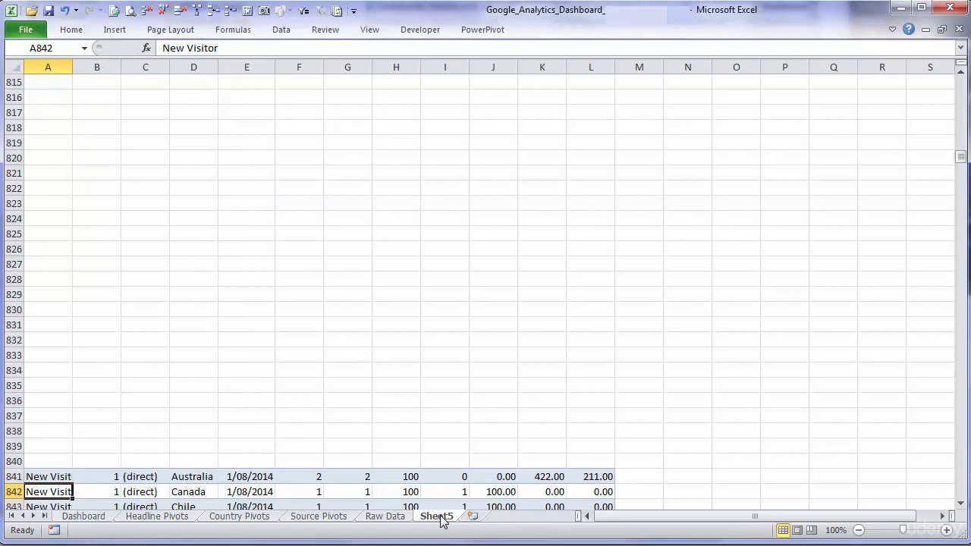
{"action": "key", "text": "ctrl+shift+Down"}
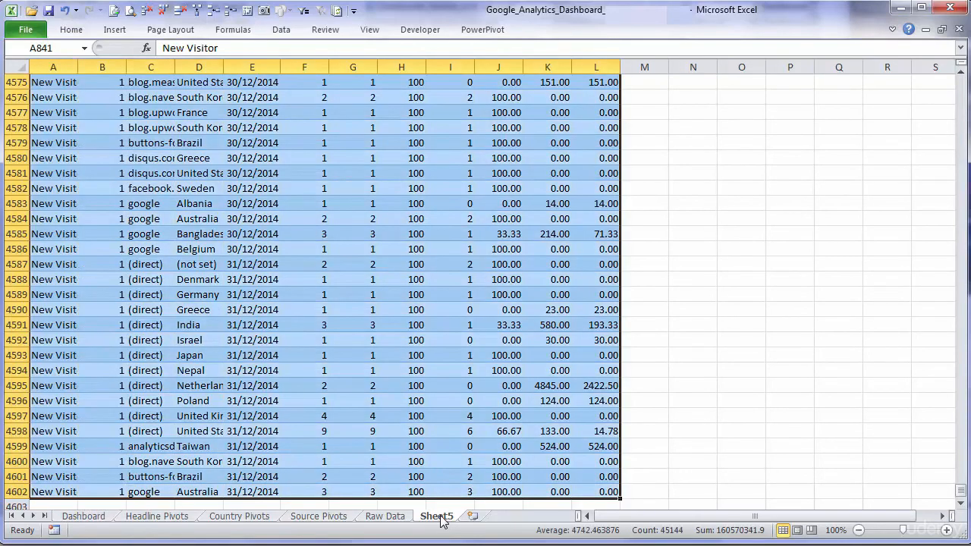
{"action": "key", "text": "ctrl+c"}
Paste the copied records into A6240 of Raw Data, directly below the table's last July row
{"action": "key", "text": "ctrl+Page_Up"}
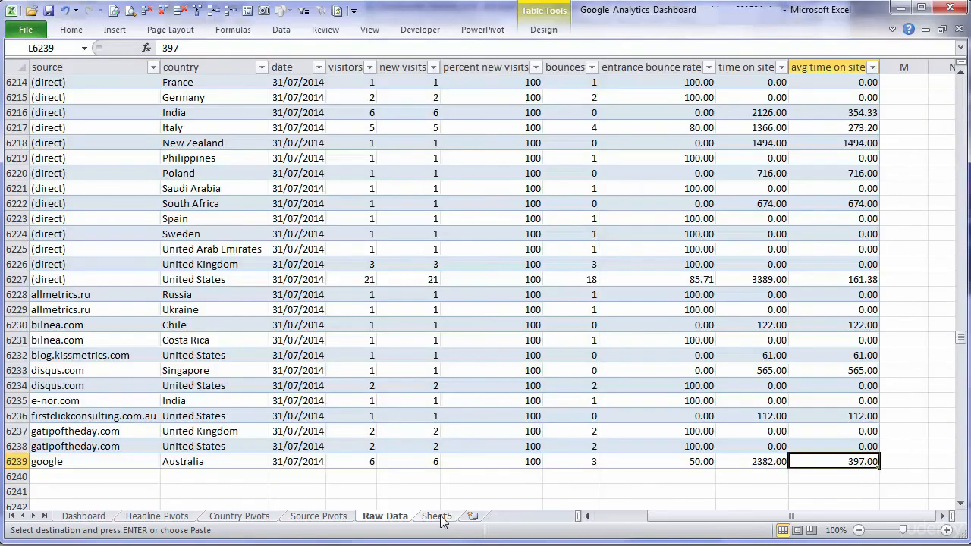
{"action": "key", "text": "Down"}
{"action": "key", "text": "ctrl+Left"}
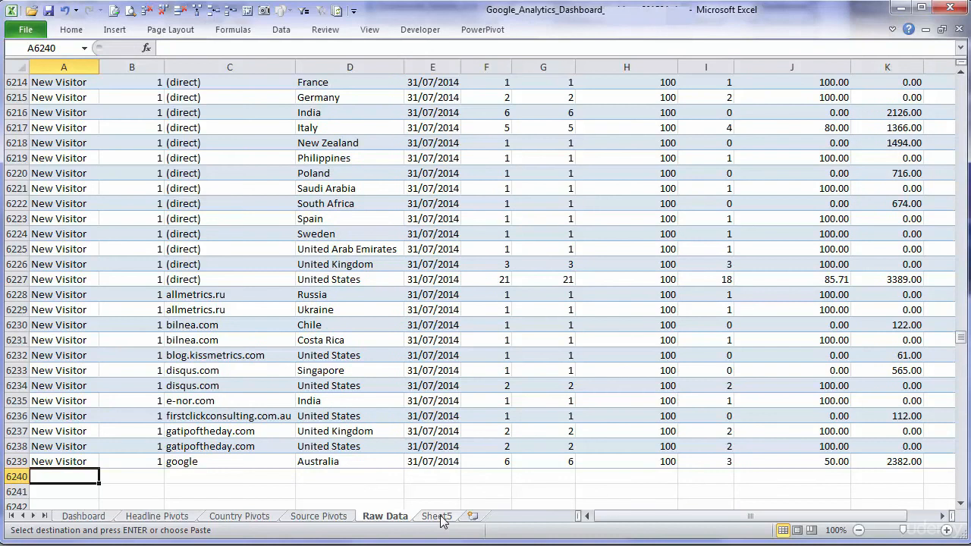
{"action": "key", "text": "Down"}
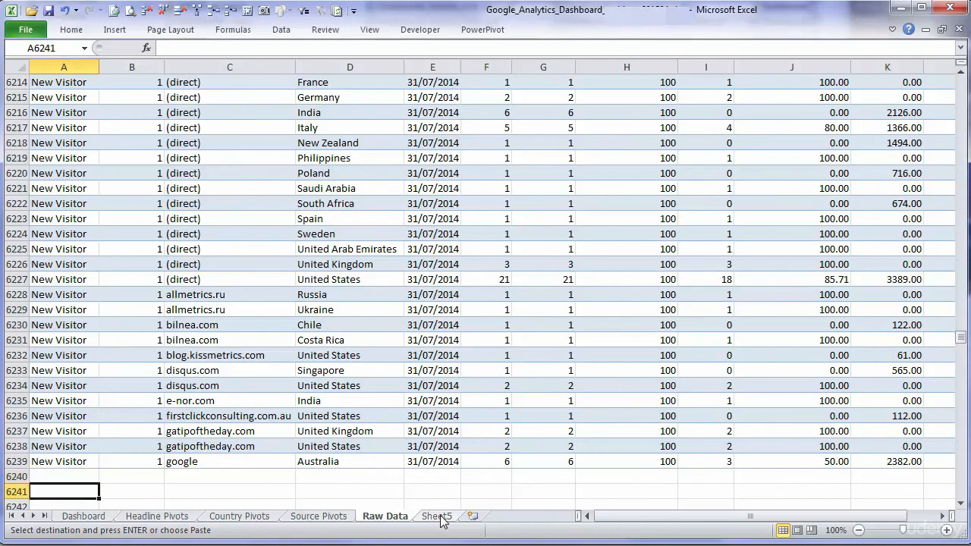
{"action": "key", "text": "Up"}
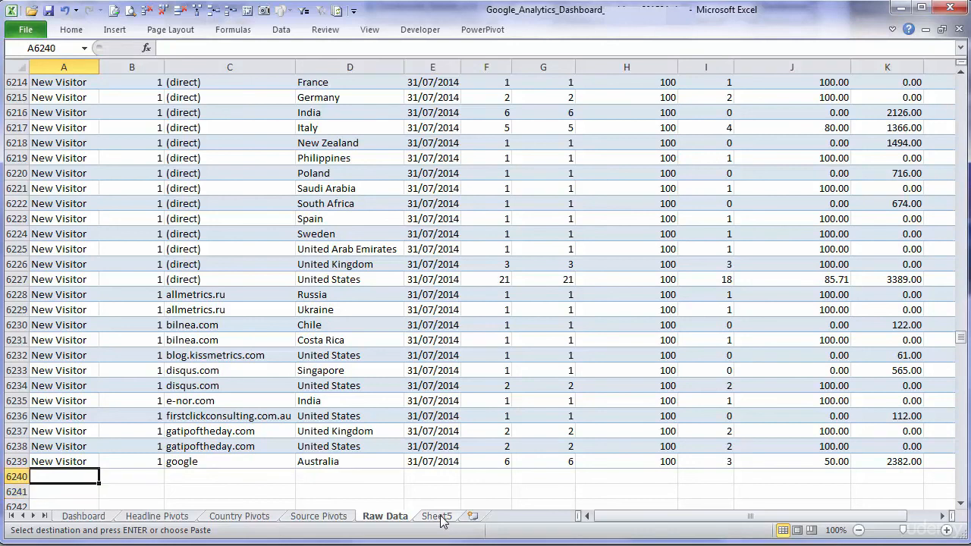
{"action": "key", "text": "Return"}
Examine the end of the Raw Data table, including its last row and corner marker
{"action": "key", "text": "ctrl+End"}
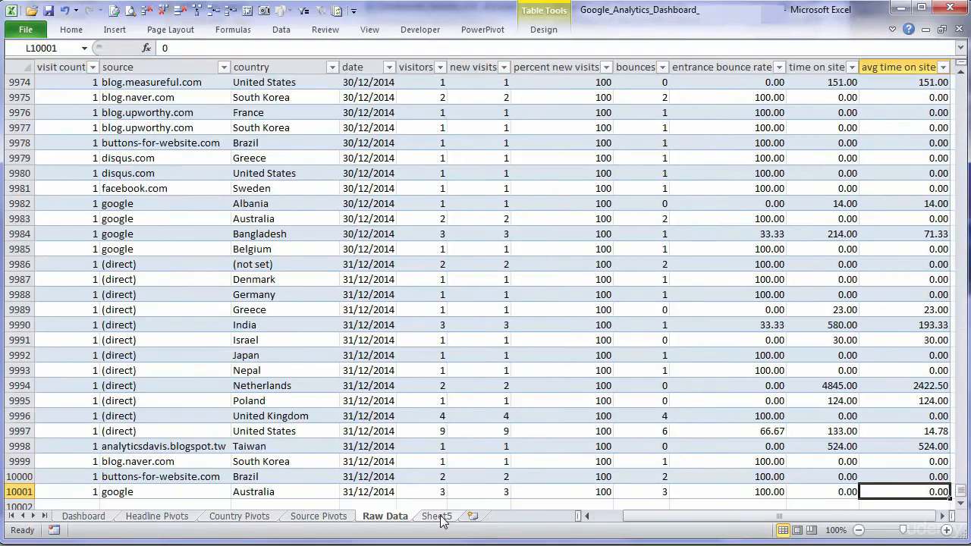
{"action": "key", "text": "Down"}
{"action": "key", "text": "Right"}
{"action": "key", "text": "Down"}
{"action": "key", "text": "Up"}
{"action": "key", "text": "Up"}
{"action": "key", "text": "Left"}
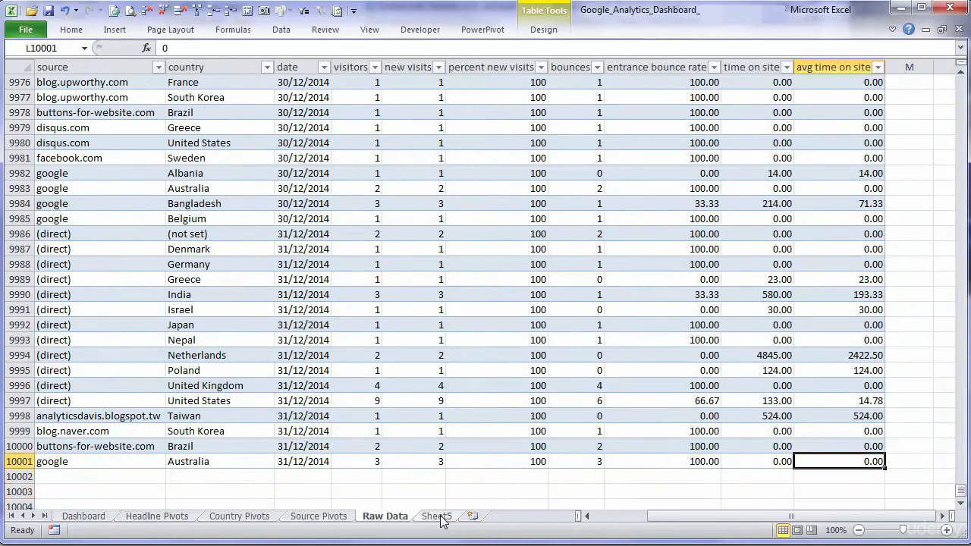
Refresh the pivots and extend the Dashboard's date slicer selection through Dec, covering all twelve months
{"action": "left_click", "coordinate": [91, 521]}
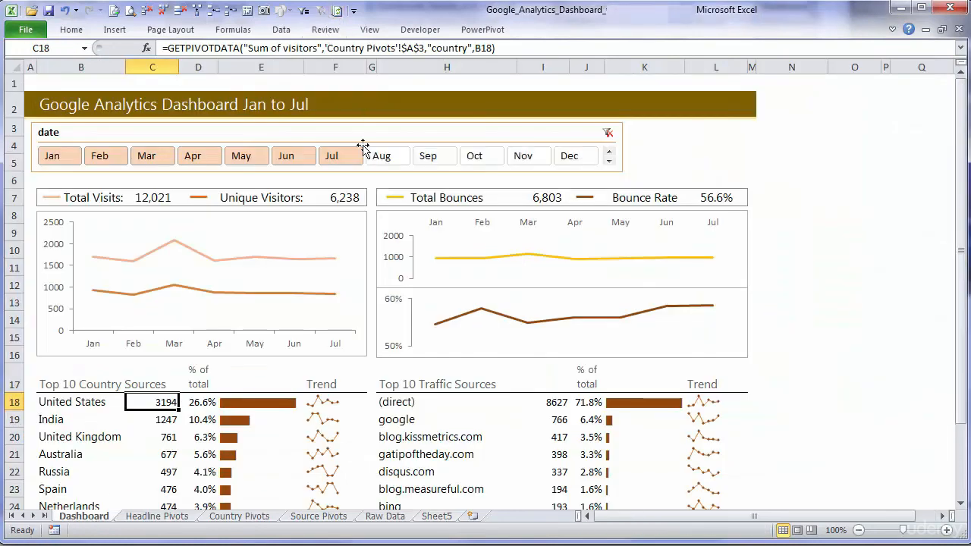
{"action": "left_click", "coordinate": [571, 159], "text": "shift"}
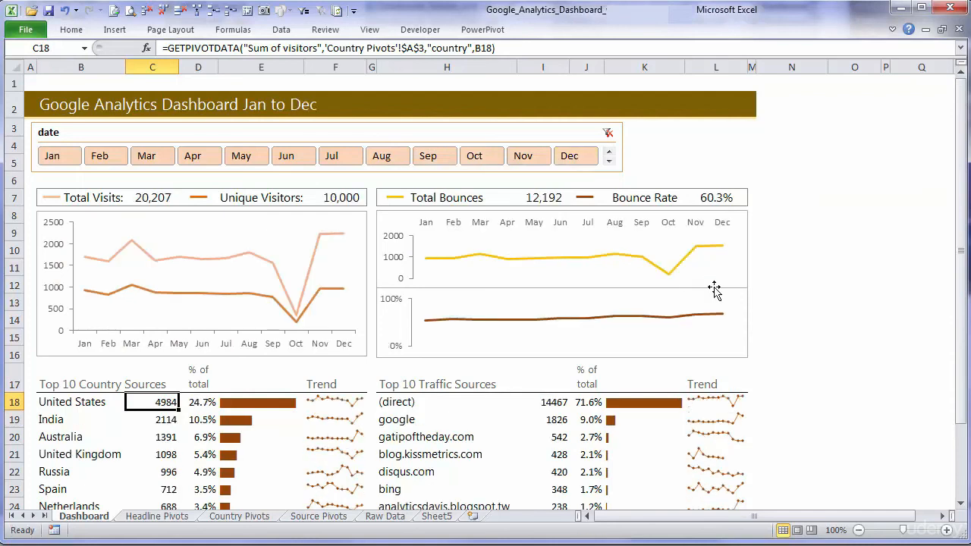
{"action": "left_click", "coordinate": [761, 396]}
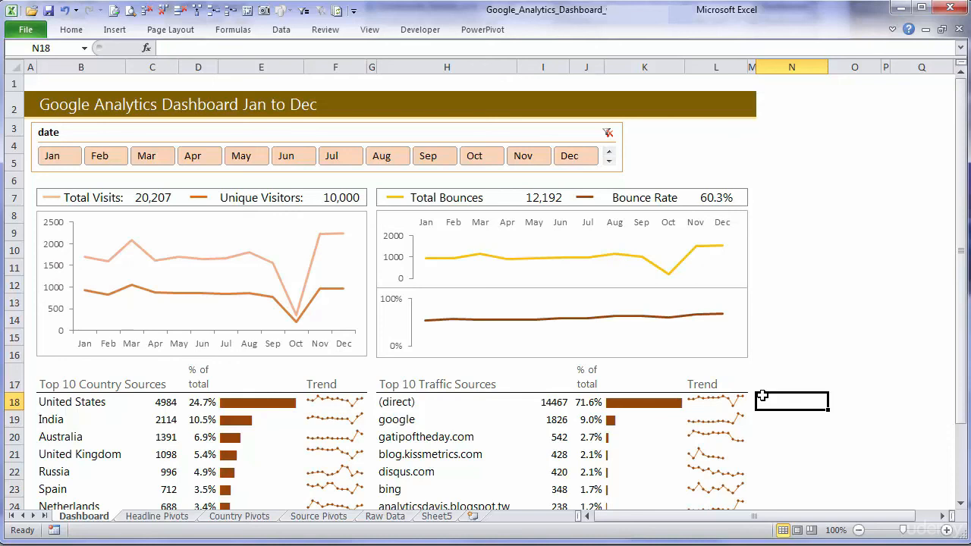
Review the Country Pivots and Raw Data sheets that feed the report, and return to the Dashboard
{"action": "left_click", "coordinate": [385, 516]}
{"action": "left_click", "coordinate": [337, 325]}
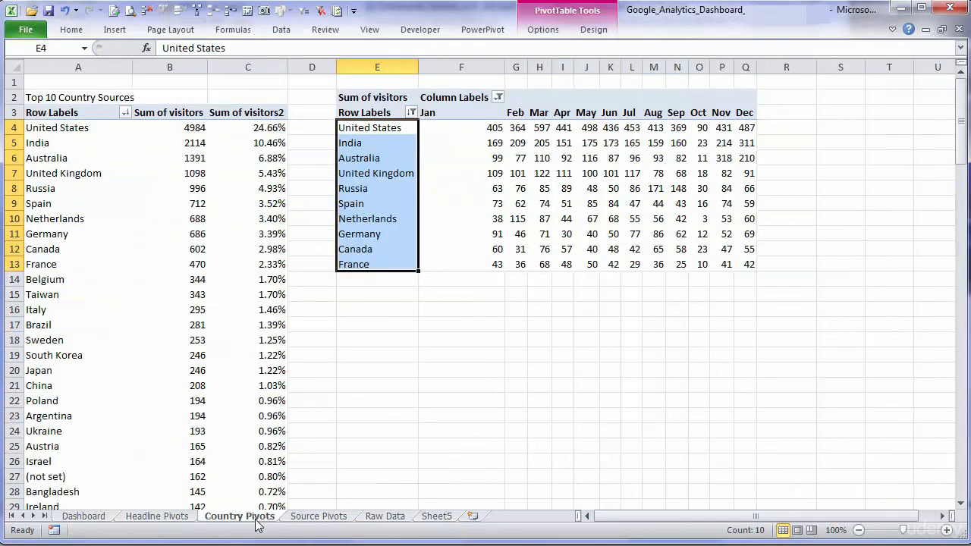
{"action": "left_click", "coordinate": [262, 521]}
{"action": "left_click", "coordinate": [377, 520]}
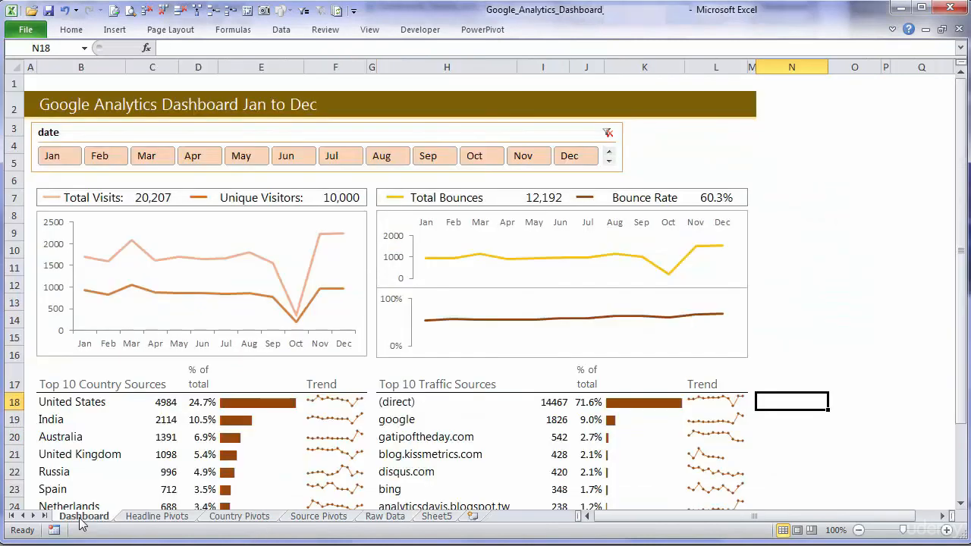
{"action": "left_click", "coordinate": [84, 520]}
Examine the records and columns at the start of the Raw Data table
{"action": "left_click", "coordinate": [385, 515]}
{"action": "key", "text": "ctrl+Home"}
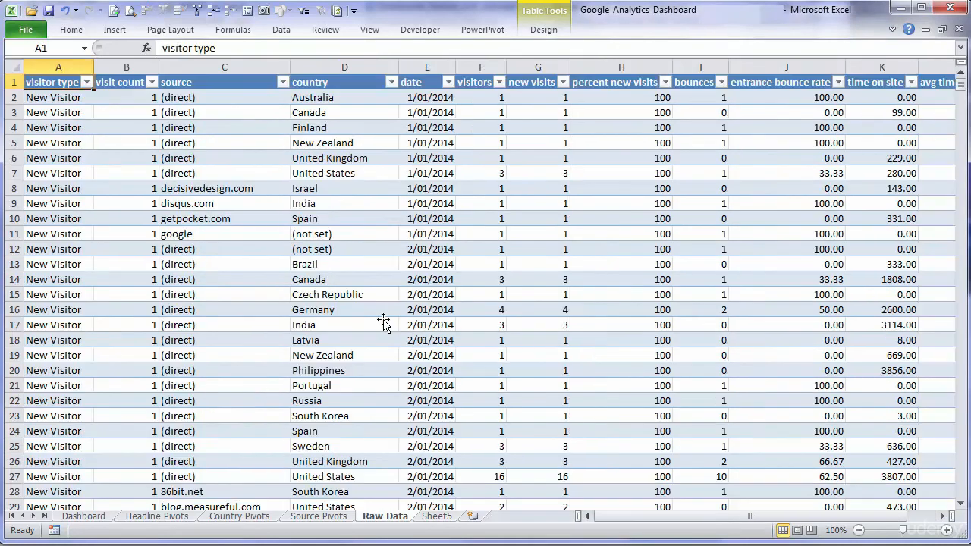
{"action": "left_click_drag", "start_coordinate": [48, 96], "coordinate": [489, 388]}
{"action": "left_click", "coordinate": [420, 370]}
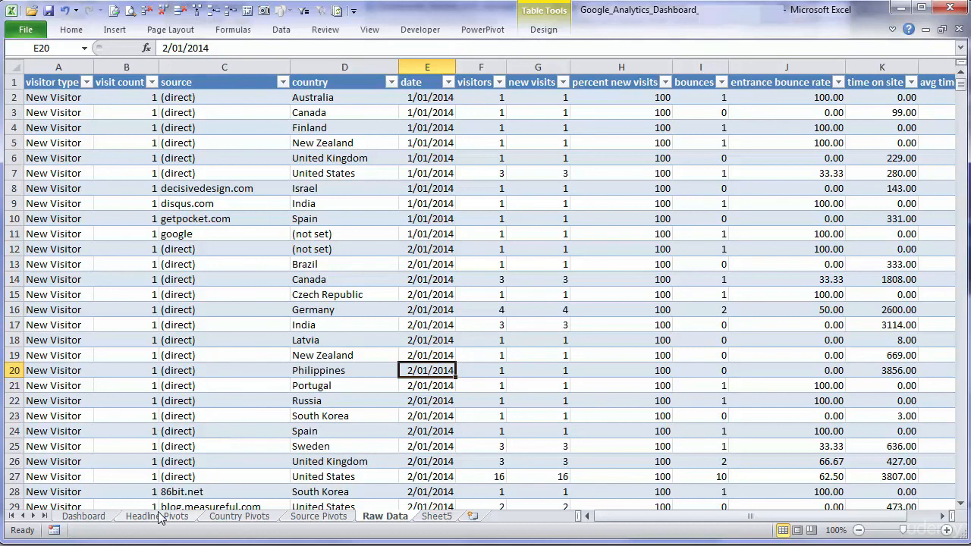
{"action": "left_click", "coordinate": [66, 504]}
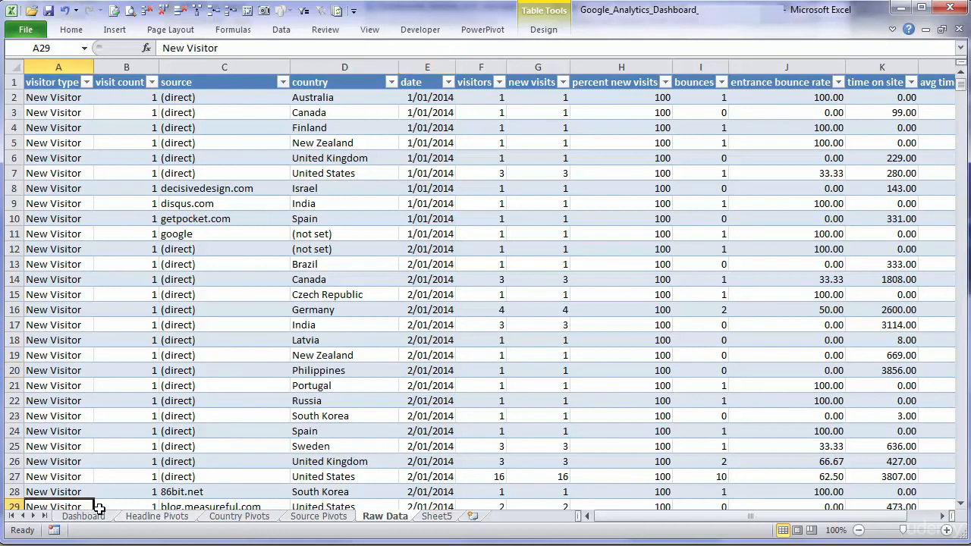